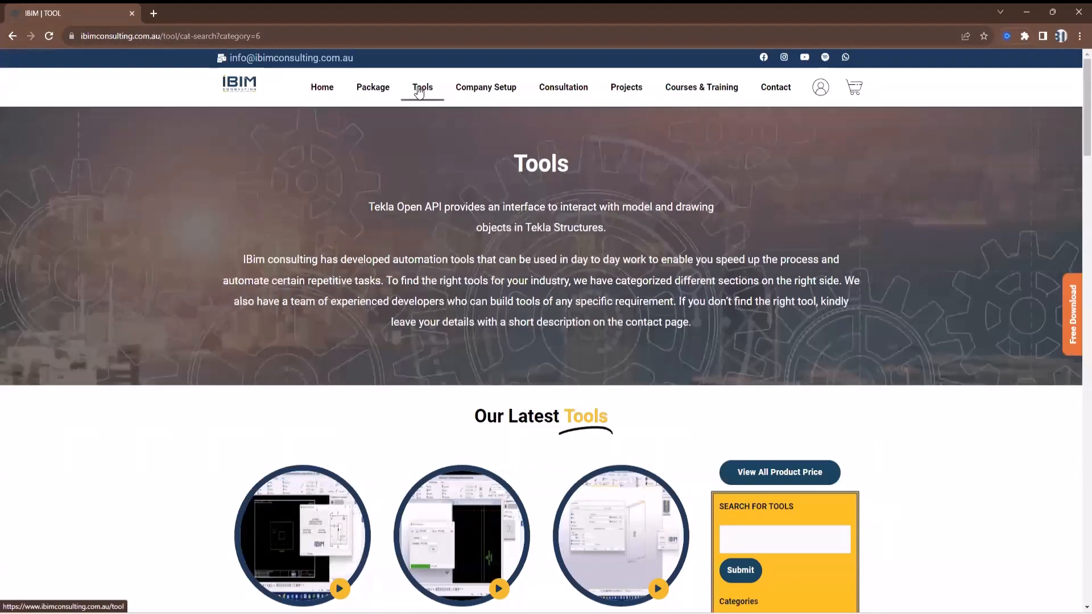
Browse the Precast category of tools on the IBIM website.
{"action": "scroll", "coordinate": [558, 241], "scroll_direction": "down", "scroll_amount": 4}
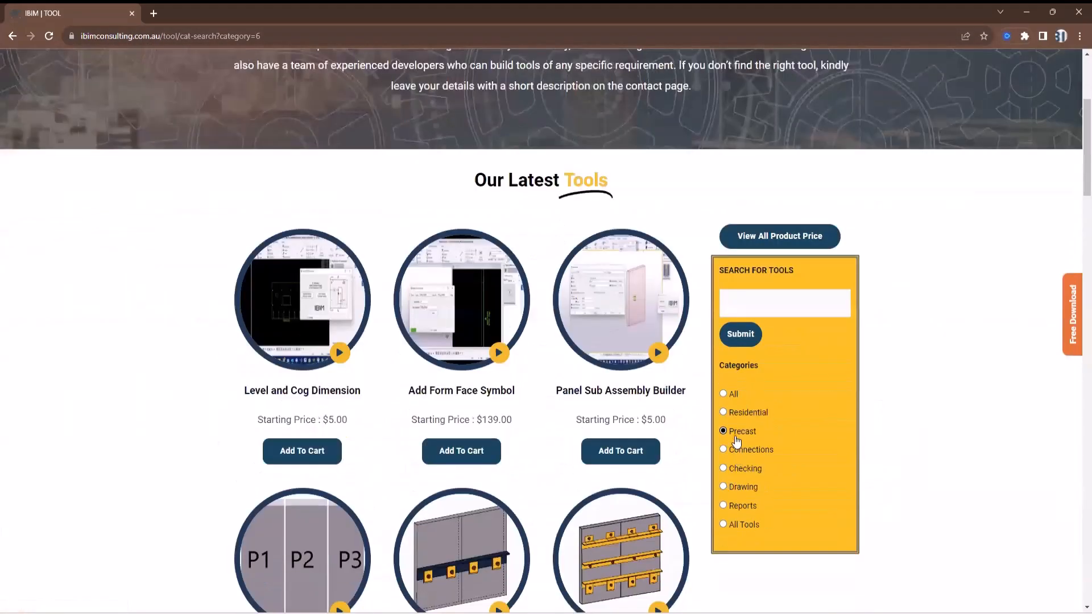
{"action": "scroll", "coordinate": [211, 218], "scroll_direction": "down", "scroll_amount": 10}
{"action": "scroll", "coordinate": [211, 219], "scroll_direction": "down", "scroll_amount": 1}
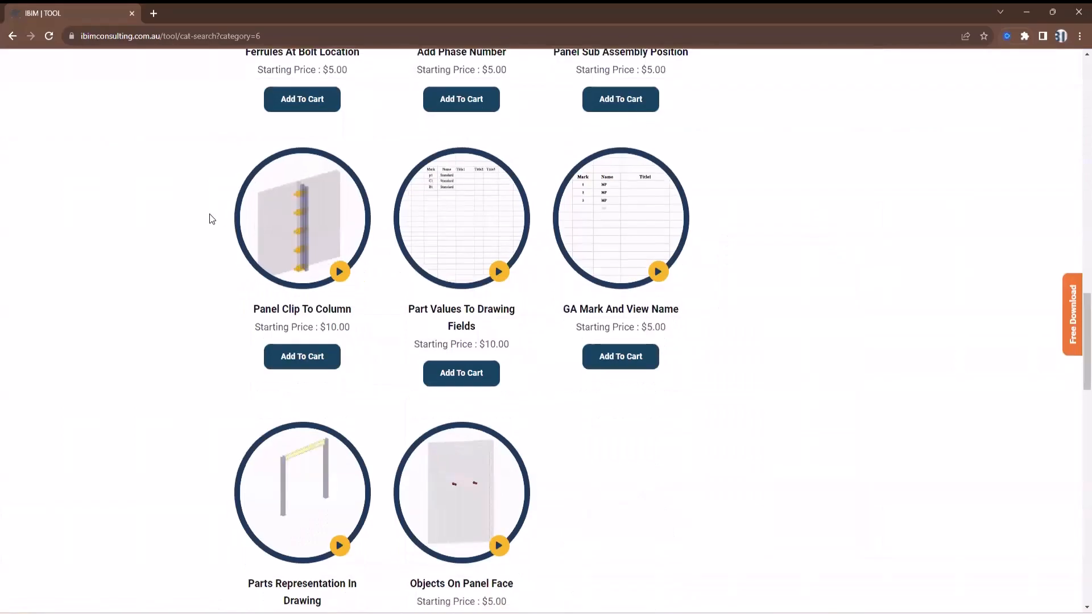
{"action": "scroll", "coordinate": [211, 218], "scroll_direction": "up", "scroll_amount": 15}
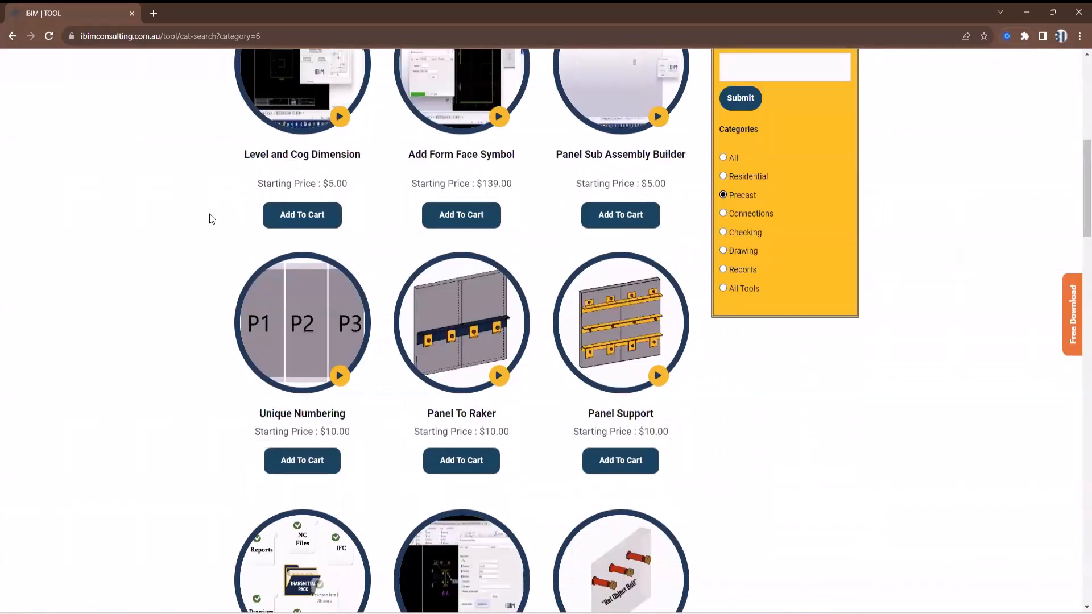
{"action": "scroll", "coordinate": [212, 218], "scroll_direction": "up", "scroll_amount": 4}
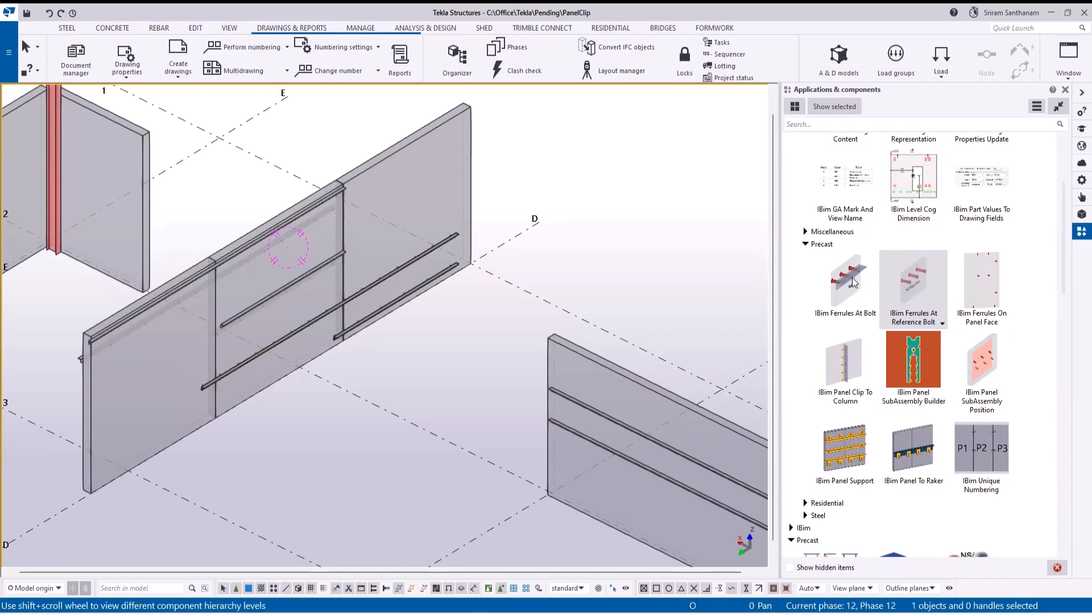
Switch to Tekla Structures and open the settings of the IBim Ferrules At Bolt component.
{"action": "scroll", "coordinate": [23, 348], "scroll_direction": "up", "scroll_amount": 4}
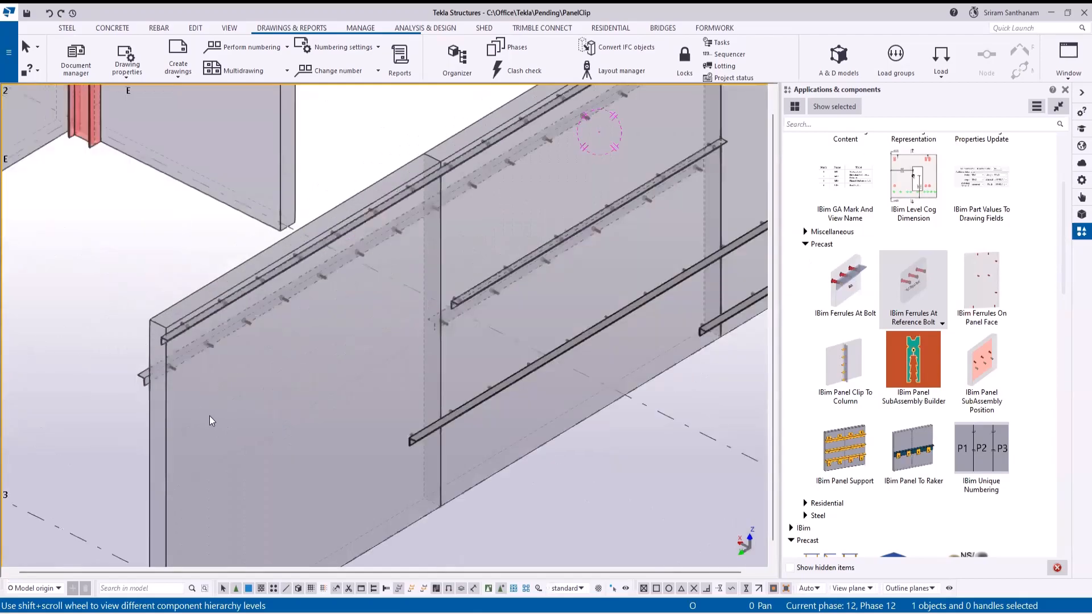
{"action": "left_click", "coordinate": [853, 281]}
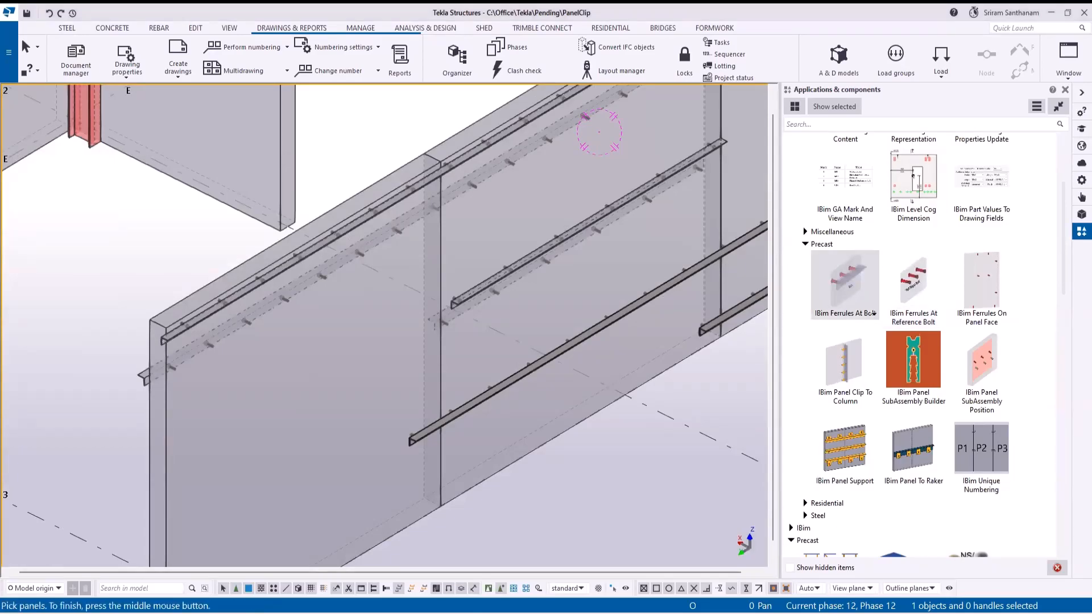
{"action": "double_click", "coordinate": [874, 312]}
Try the Accon Ferrule and Reid Ferrule types and look through the sizes each one offers.
{"action": "left_click", "coordinate": [691, 257]}
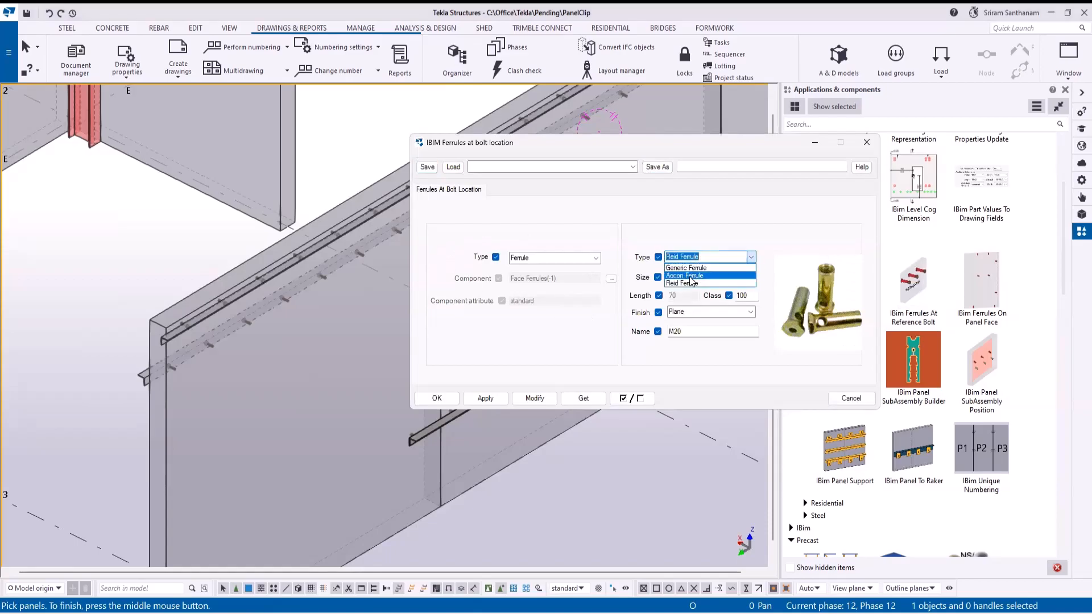
{"action": "left_click", "coordinate": [690, 276]}
{"action": "left_click", "coordinate": [747, 277]}
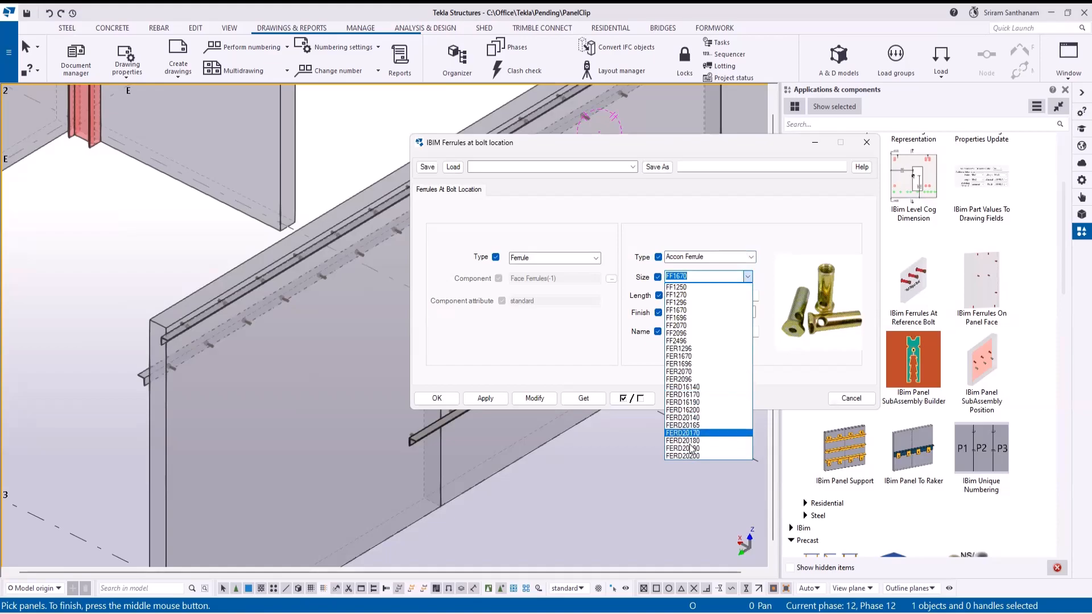
{"action": "left_click", "coordinate": [751, 257]}
{"action": "left_click", "coordinate": [678, 282]}
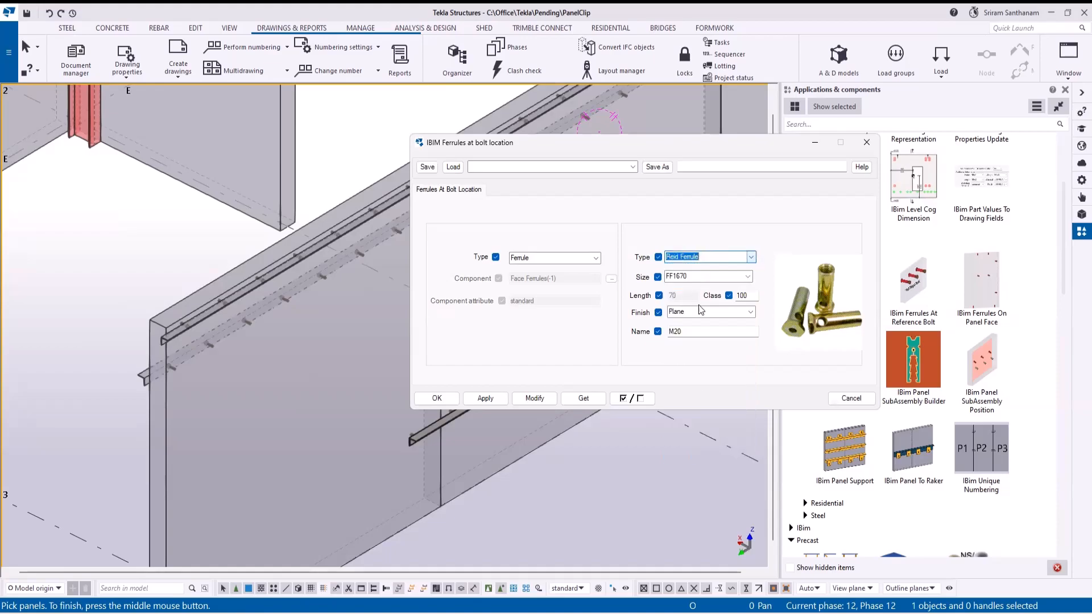
{"action": "left_click", "coordinate": [747, 277]}
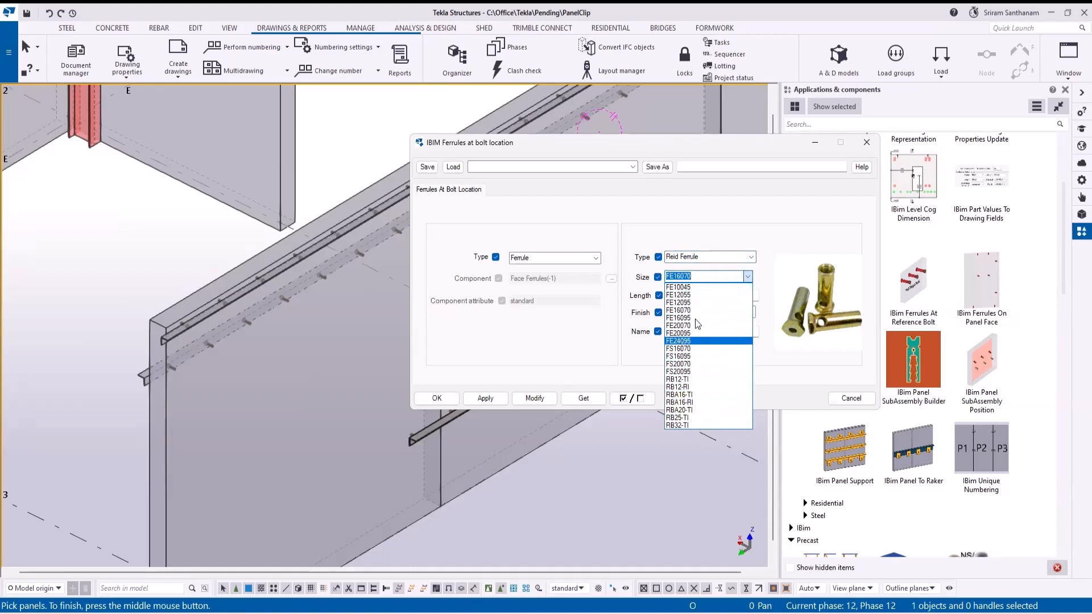
Set the ferrule type to Generic Ferrule with size M20.
{"action": "left_click", "coordinate": [750, 257]}
{"action": "left_click", "coordinate": [694, 270]}
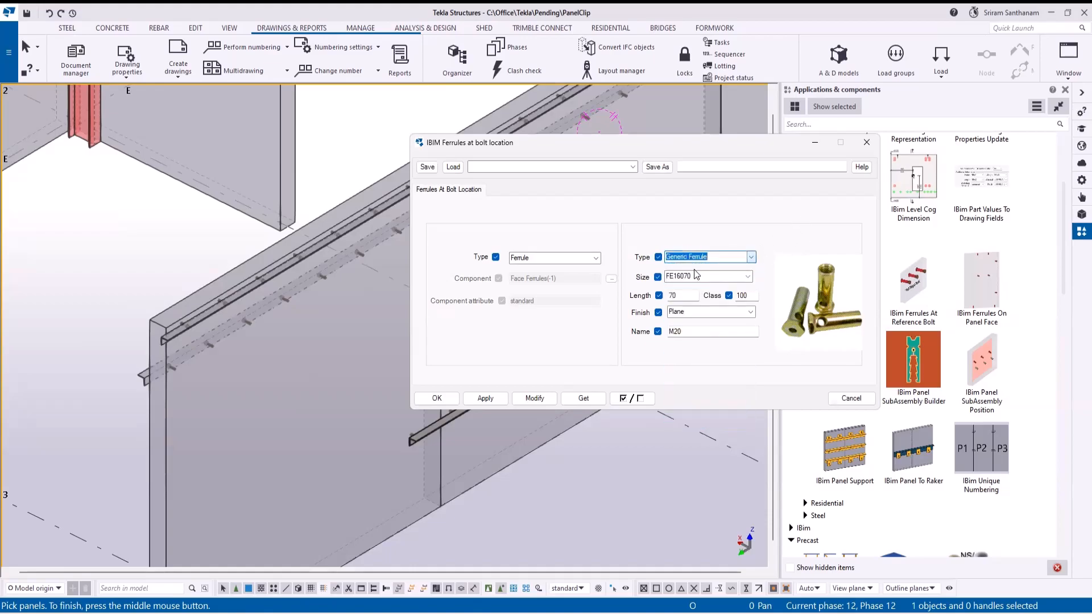
{"action": "left_click", "coordinate": [747, 276]}
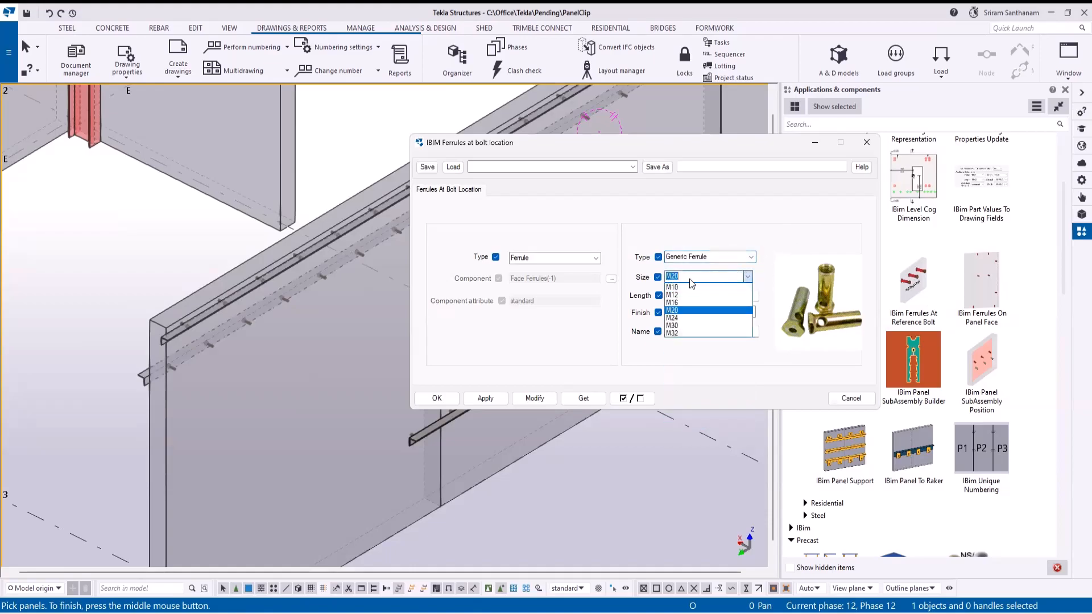
{"action": "left_click", "coordinate": [672, 310]}
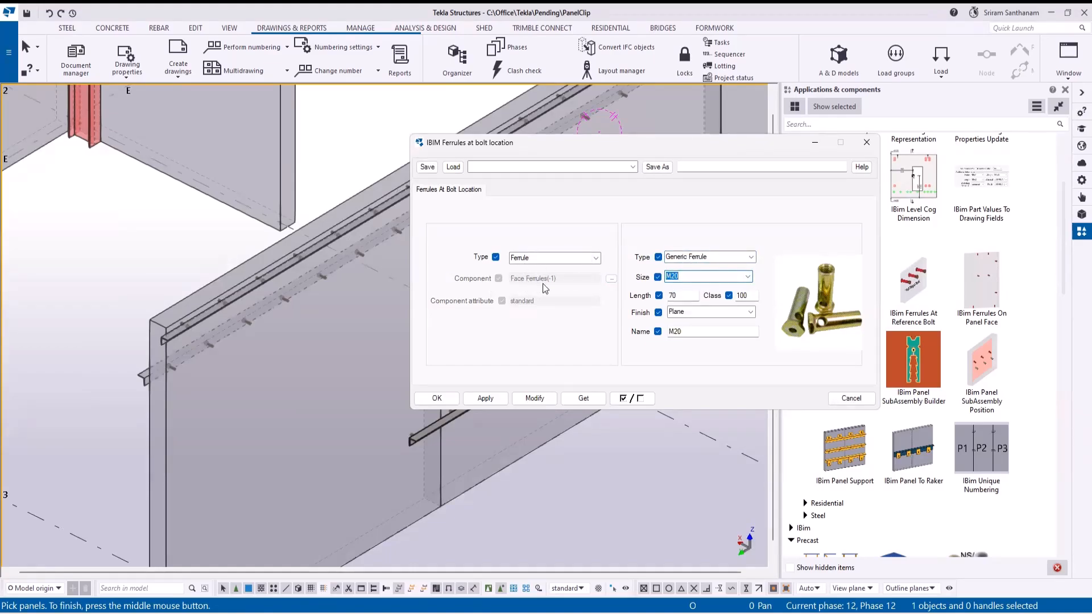
Try the Custom component type for the inserted object, then restore the Ferrule type.
{"action": "left_click", "coordinate": [595, 259]}
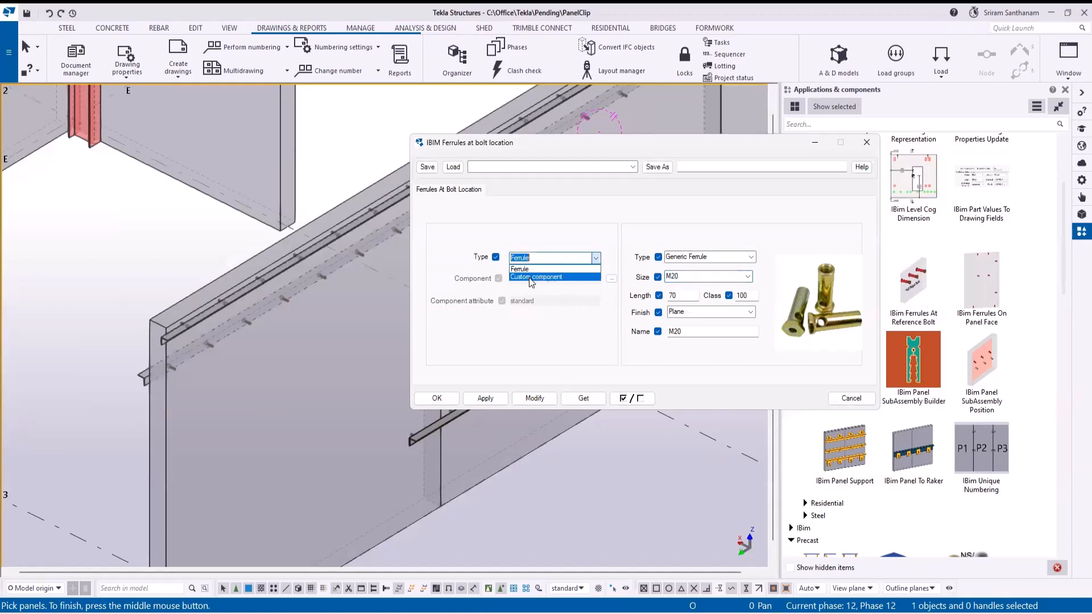
{"action": "left_click", "coordinate": [529, 278]}
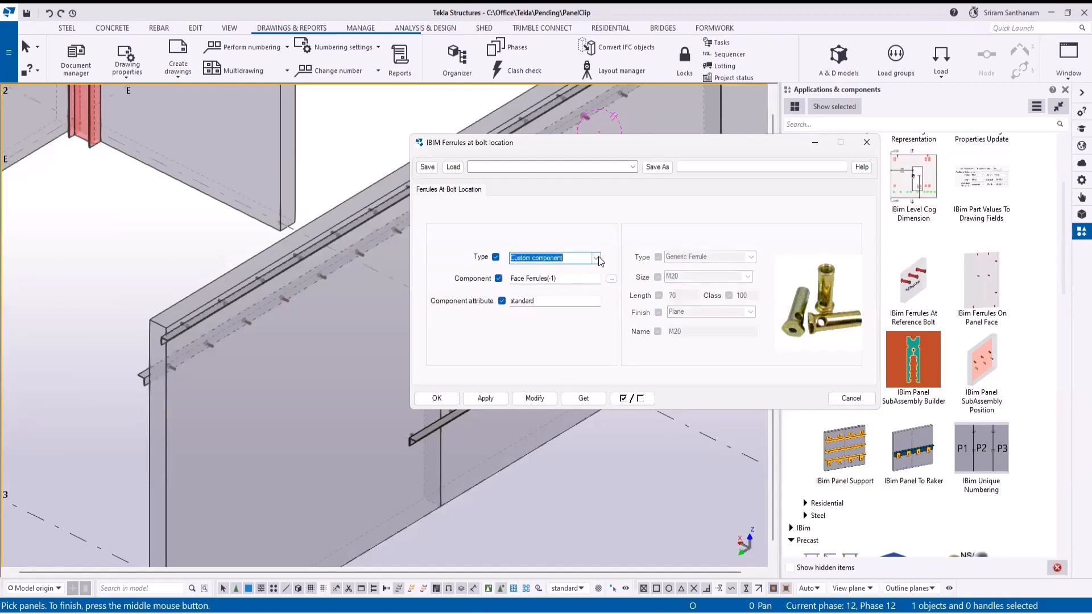
{"action": "left_click", "coordinate": [596, 258]}
{"action": "left_click", "coordinate": [537, 268]}
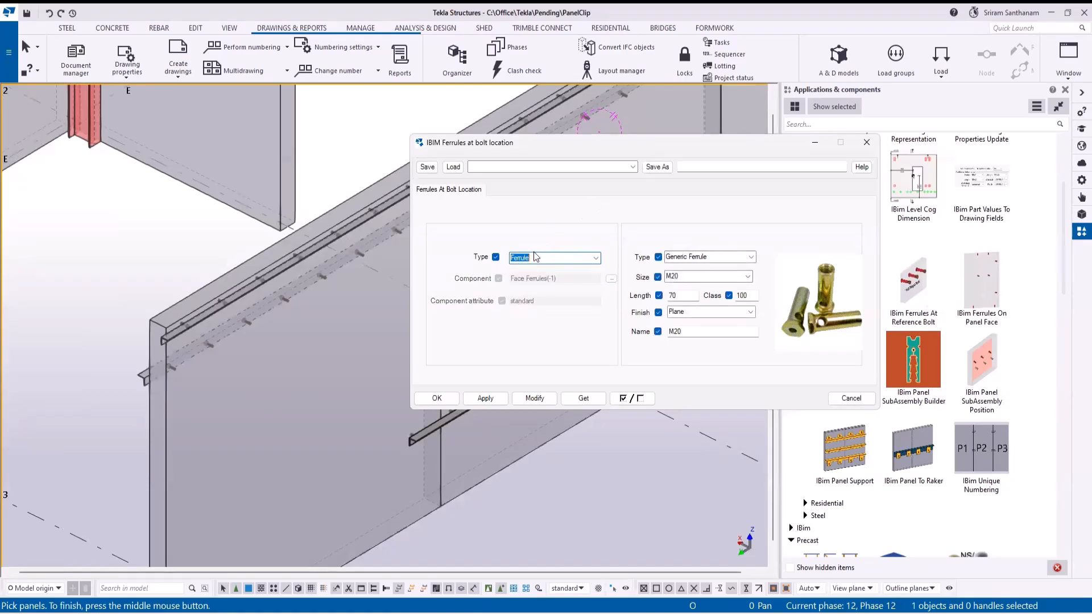
Apply the settings and insert ferrules at the bolts of the rear angle near the top of the two adjoining panels.
{"action": "left_click", "coordinate": [483, 397]}
{"action": "left_click", "coordinate": [447, 399]}
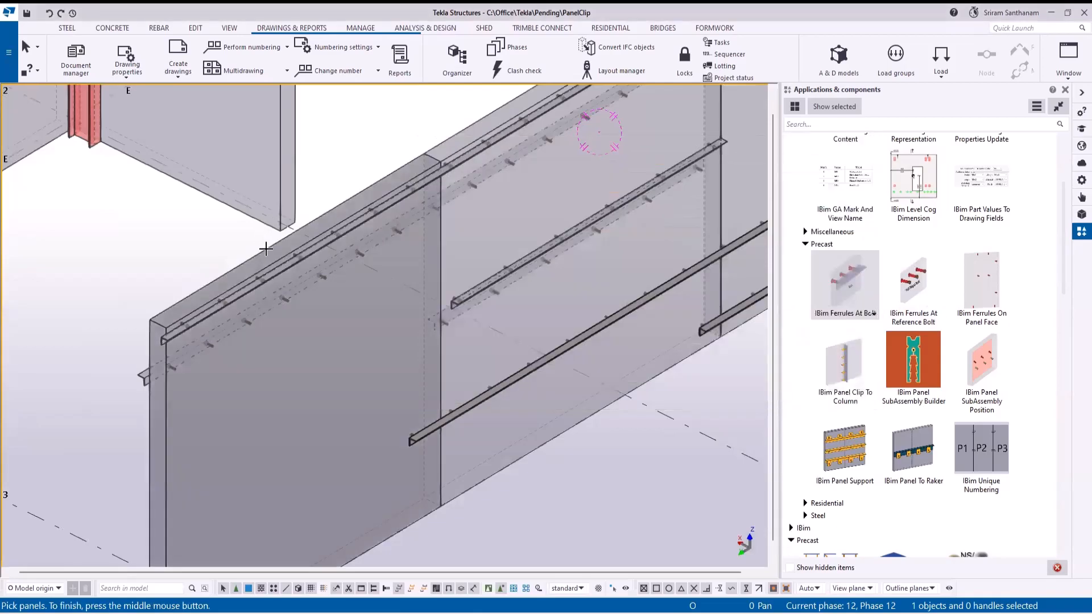
{"action": "left_click", "coordinate": [266, 250]}
{"action": "left_click", "coordinate": [472, 131]}
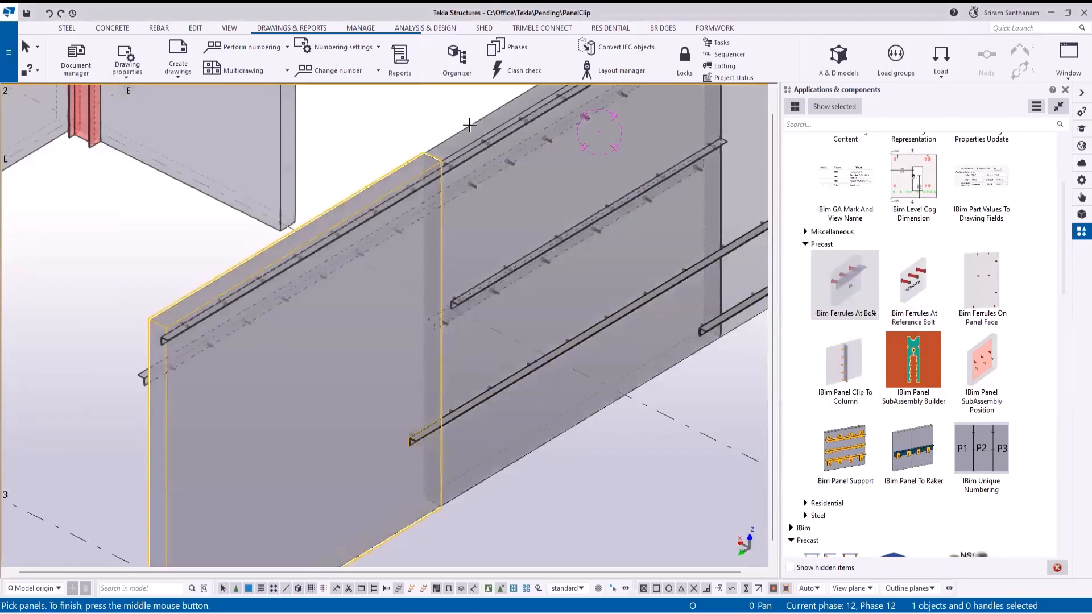
{"action": "middle_click", "coordinate": [425, 108]}
{"action": "scroll", "coordinate": [435, 234], "scroll_direction": "up", "scroll_amount": 6}
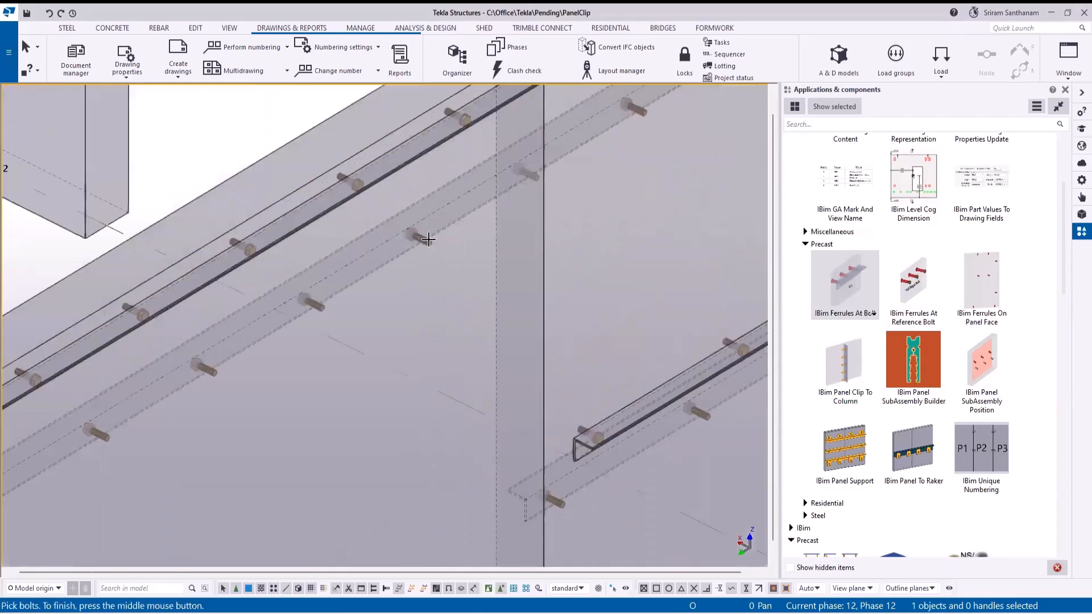
{"action": "left_click", "coordinate": [435, 235]}
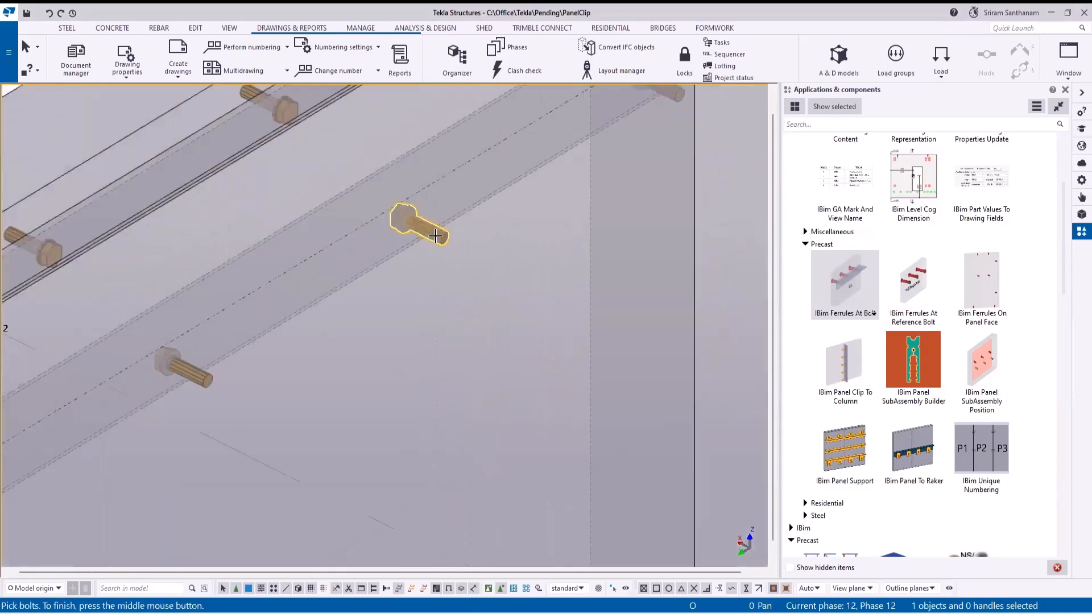
{"action": "middle_click", "coordinate": [435, 236]}
{"action": "scroll", "coordinate": [435, 237], "scroll_direction": "down", "scroll_amount": 2}
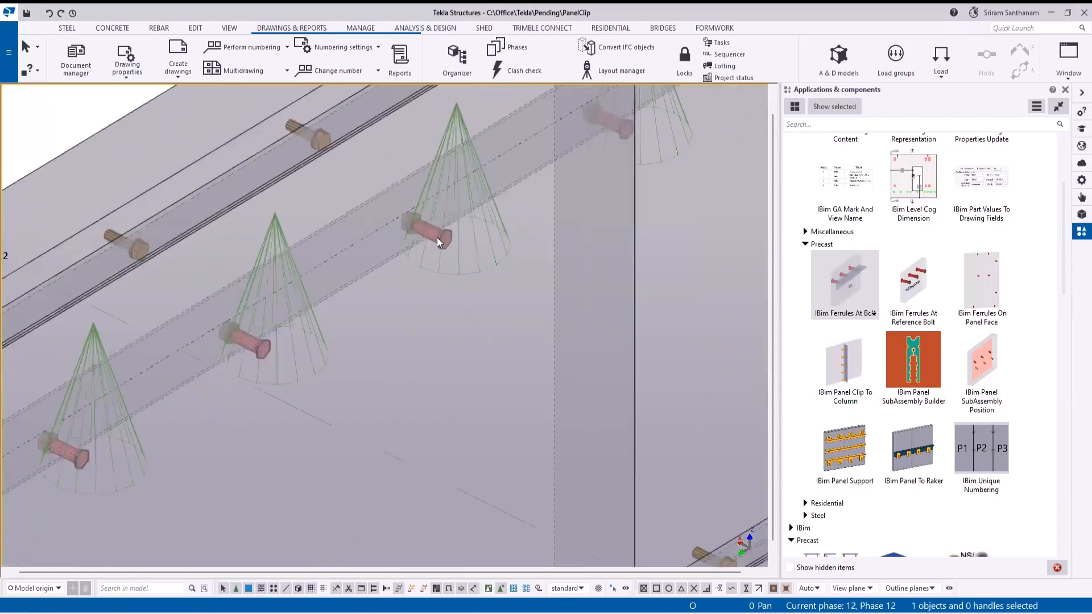
{"action": "scroll", "coordinate": [350, 381], "scroll_direction": "down", "scroll_amount": 5}
{"action": "scroll", "coordinate": [341, 288], "scroll_direction": "up", "scroll_amount": 3}
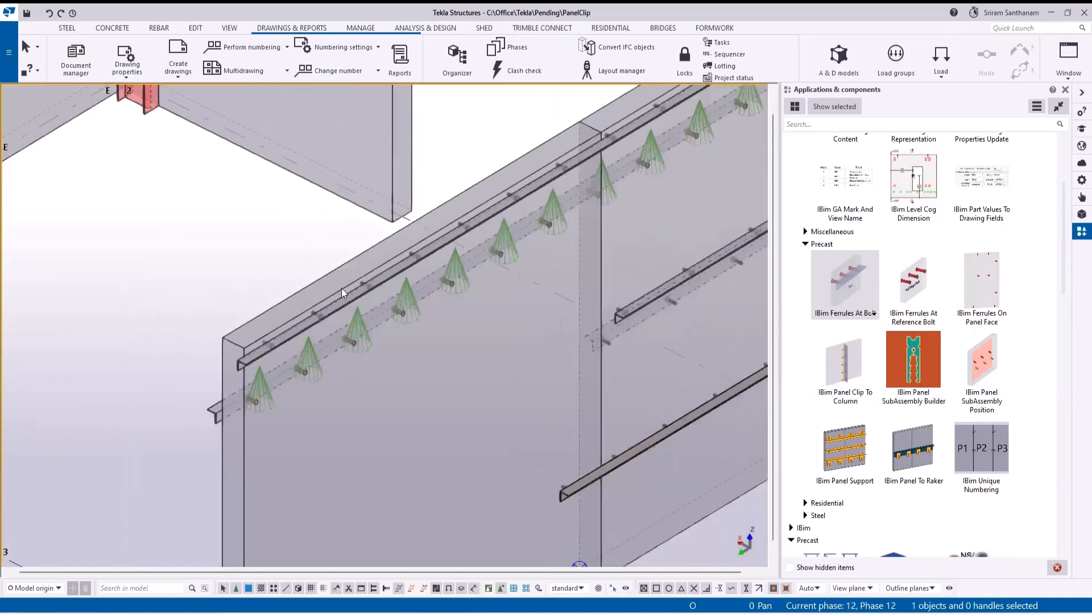
{"action": "scroll", "coordinate": [343, 264], "scroll_direction": "up", "scroll_amount": 1}
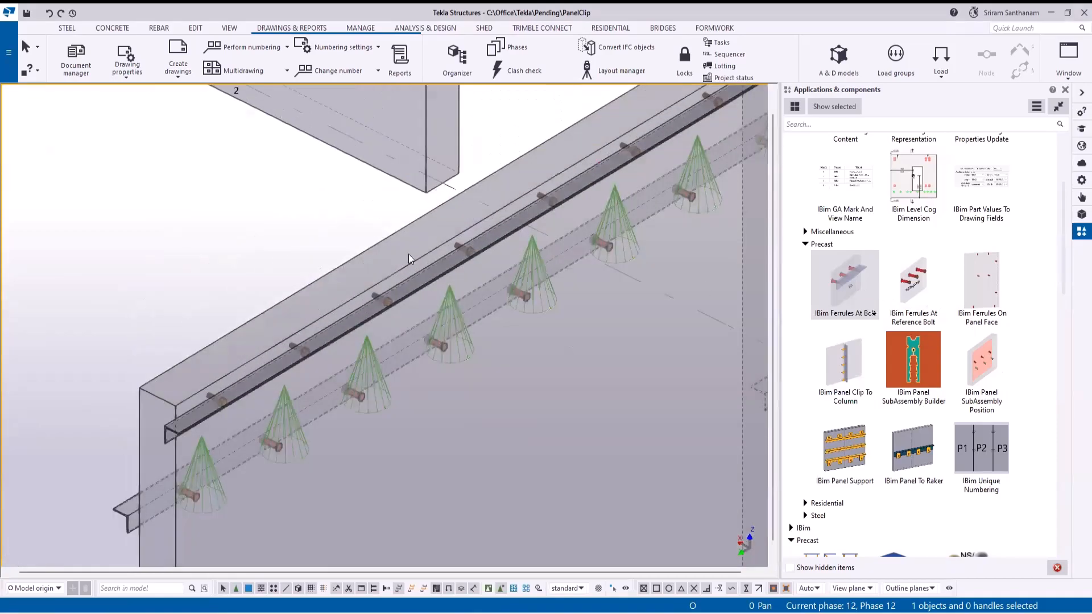
Repeat the ferrule insertion on the same two panels for the bolts of the front upper angle.
{"action": "key", "text": "Return"}
{"action": "left_click", "coordinate": [409, 253]}
{"action": "scroll", "coordinate": [161, 330], "scroll_direction": "down", "scroll_amount": 3}
{"action": "scroll", "coordinate": [515, 130], "scroll_direction": "up", "scroll_amount": 1}
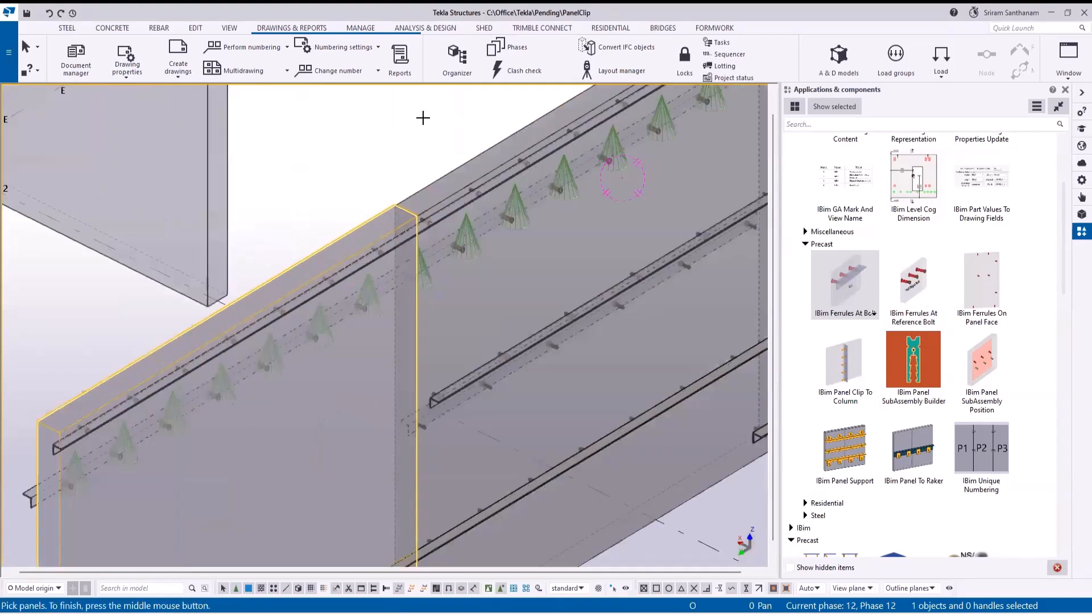
{"action": "left_click", "coordinate": [470, 153]}
{"action": "middle_click", "coordinate": [469, 152]}
{"action": "scroll", "coordinate": [479, 241], "scroll_direction": "up", "scroll_amount": 3}
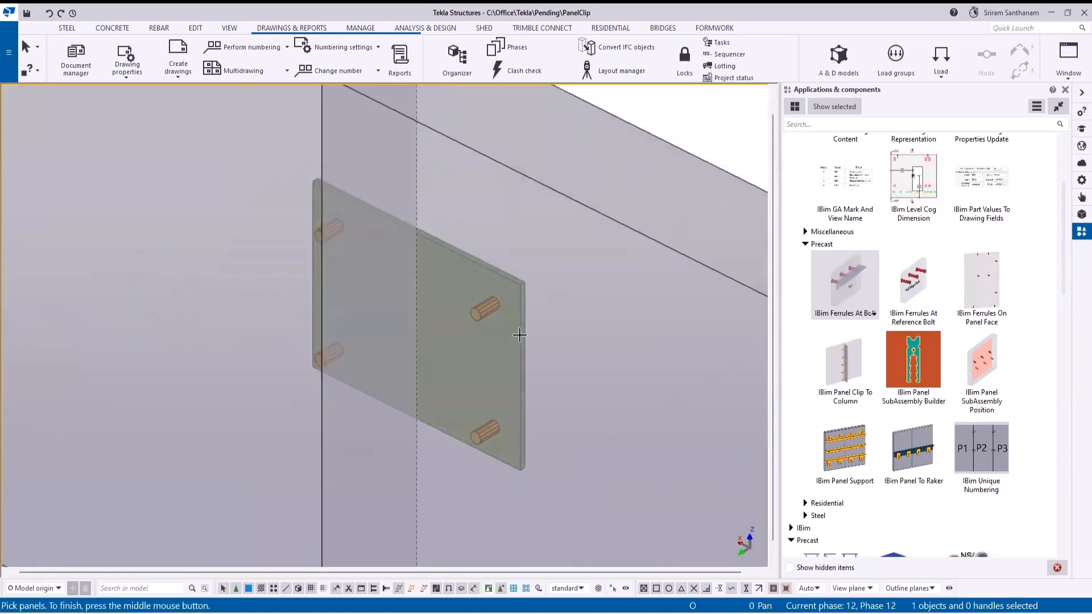
Insert ferrules at the bolts of the upper connection plate joining the two panels of the other wall.
{"action": "scroll", "coordinate": [519, 335], "scroll_direction": "down", "scroll_amount": 3}
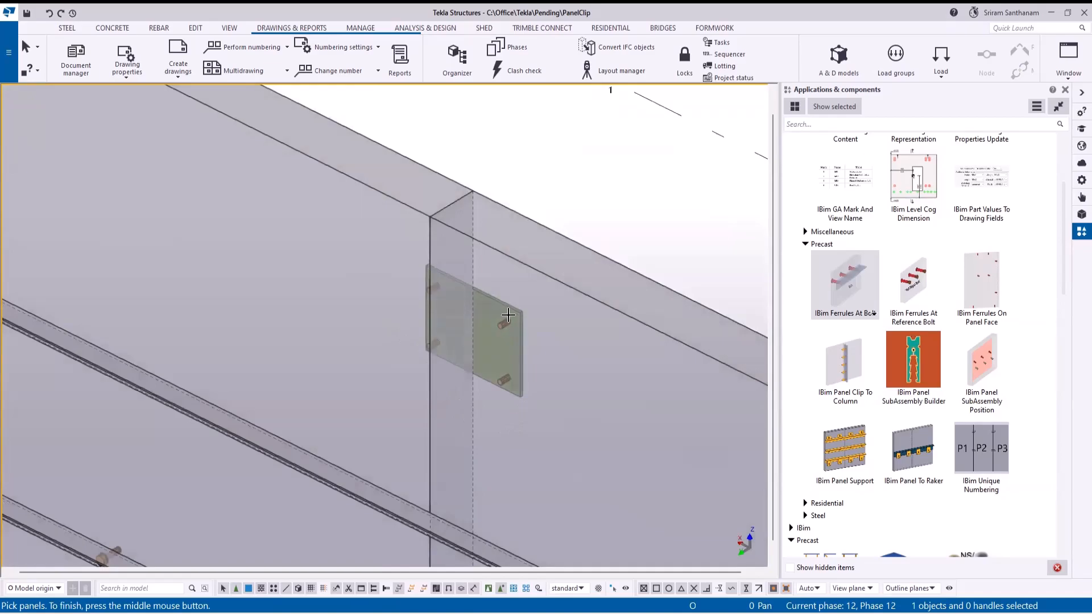
{"action": "left_click", "coordinate": [476, 238]}
{"action": "middle_click", "coordinate": [408, 203]}
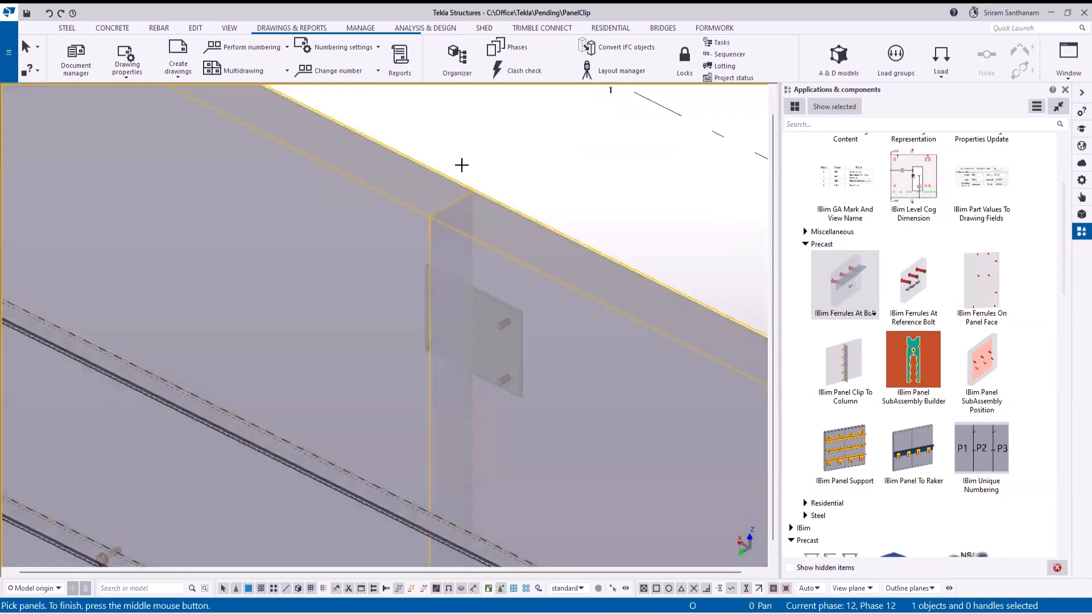
{"action": "scroll", "coordinate": [502, 319], "scroll_direction": "up", "scroll_amount": 3}
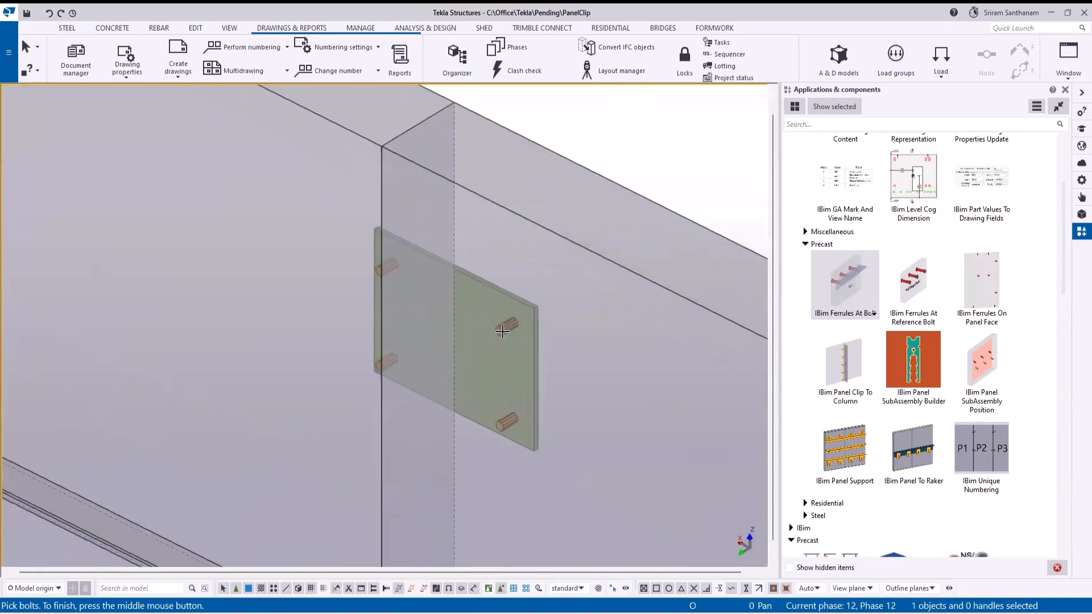
{"action": "left_click", "coordinate": [503, 331]}
{"action": "middle_click", "coordinate": [503, 332]}
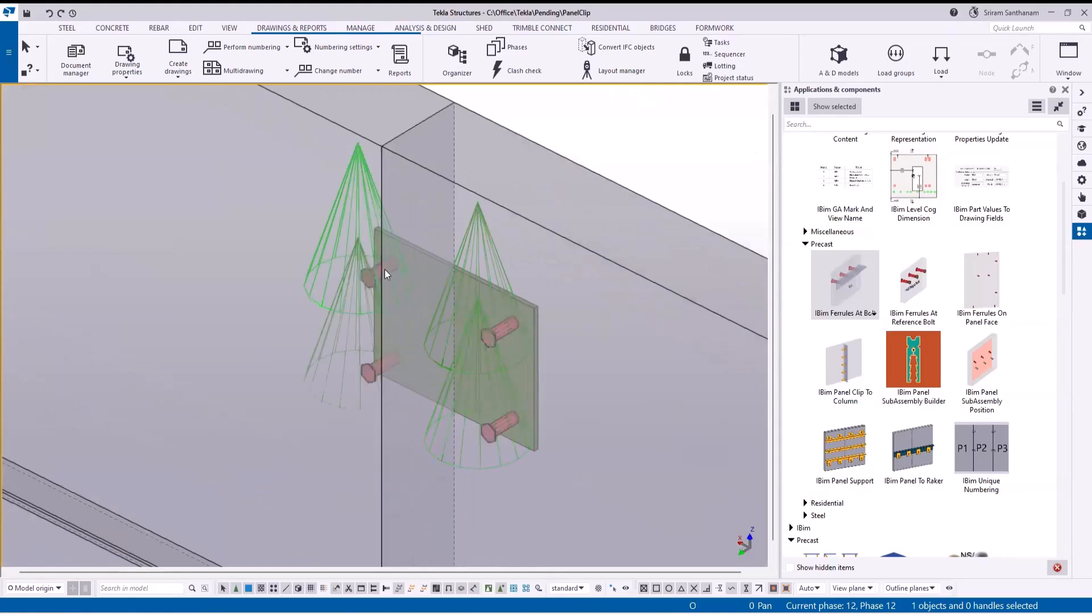
End the component command and examine the ferrules at the plate across the panel joint.
{"action": "scroll", "coordinate": [546, 321], "scroll_direction": "down", "scroll_amount": 5}
{"action": "scroll", "coordinate": [546, 322], "scroll_direction": "down", "scroll_amount": 5}
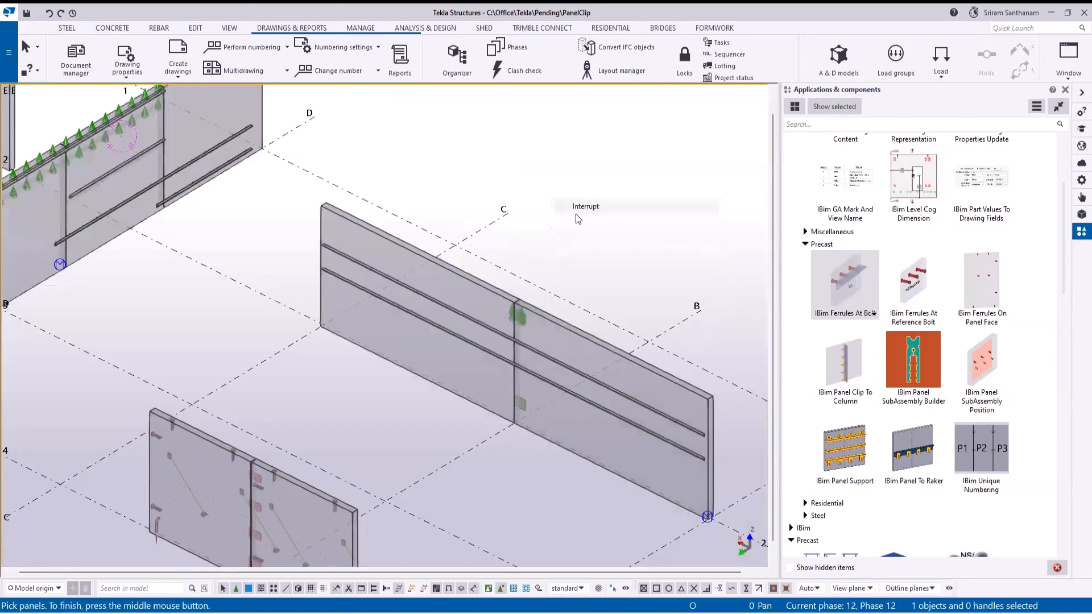
{"action": "scroll", "coordinate": [543, 327], "scroll_direction": "up", "scroll_amount": 5}
{"action": "scroll", "coordinate": [544, 327], "scroll_direction": "up", "scroll_amount": 2}
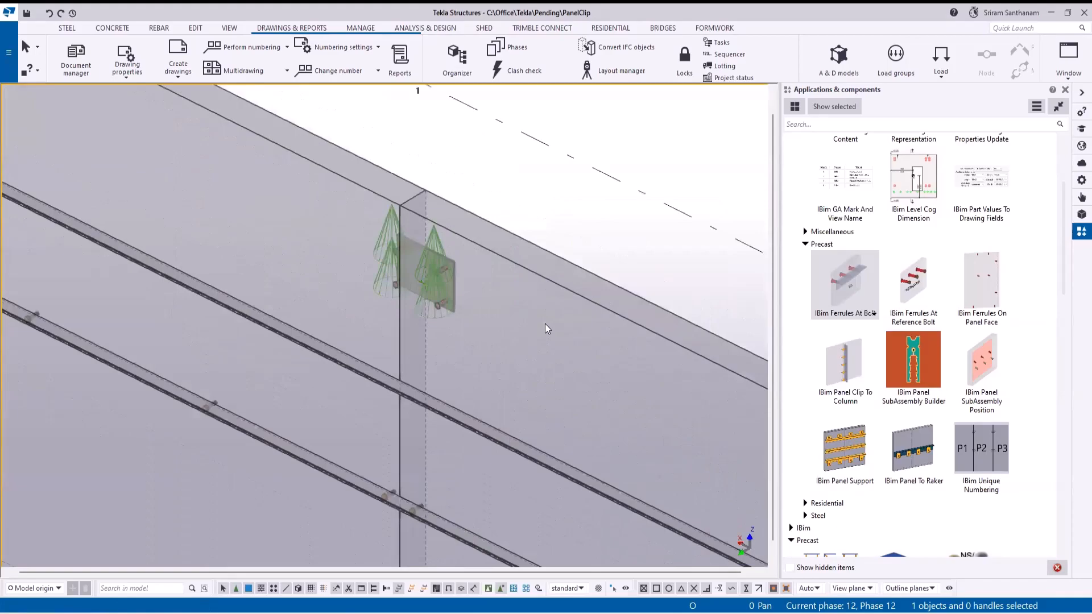
{"action": "scroll", "coordinate": [446, 307], "scroll_direction": "up", "scroll_amount": 5}
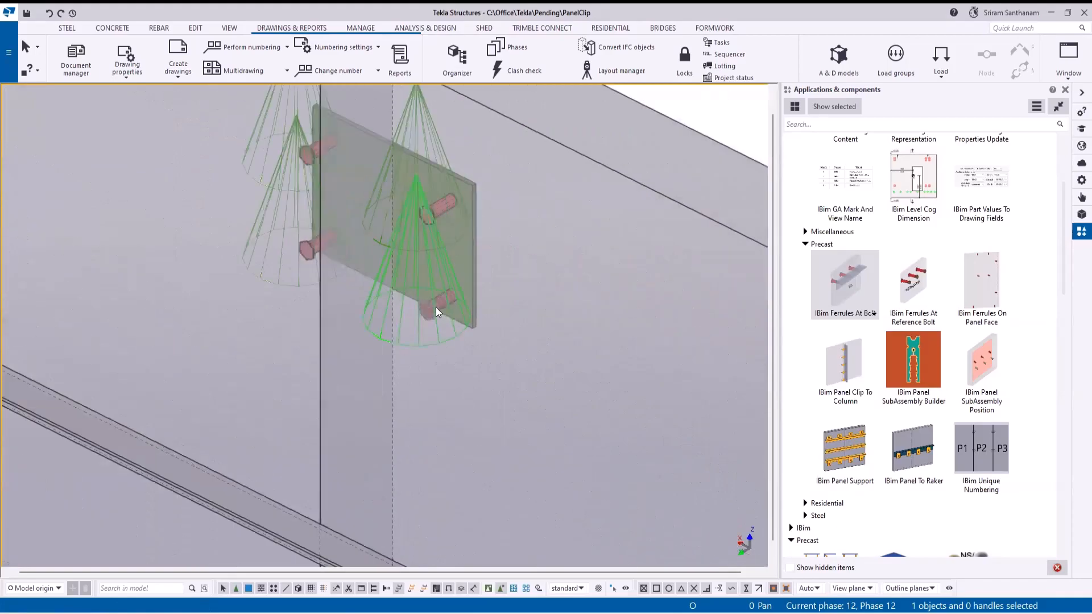
{"action": "scroll", "coordinate": [508, 254], "scroll_direction": "down", "scroll_amount": 3}
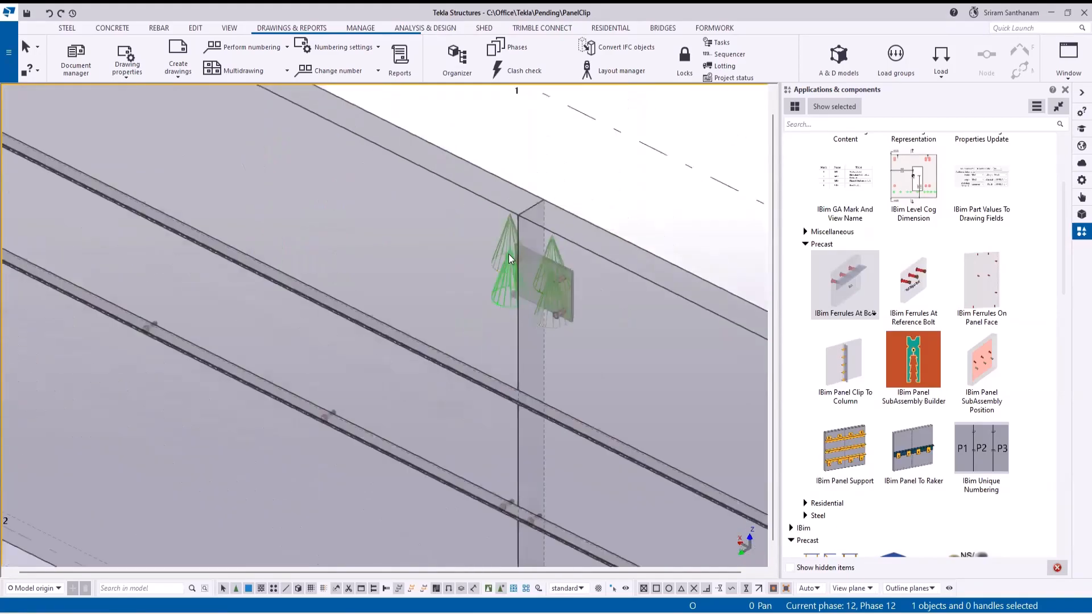
{"action": "scroll", "coordinate": [514, 261], "scroll_direction": "up", "scroll_amount": 3}
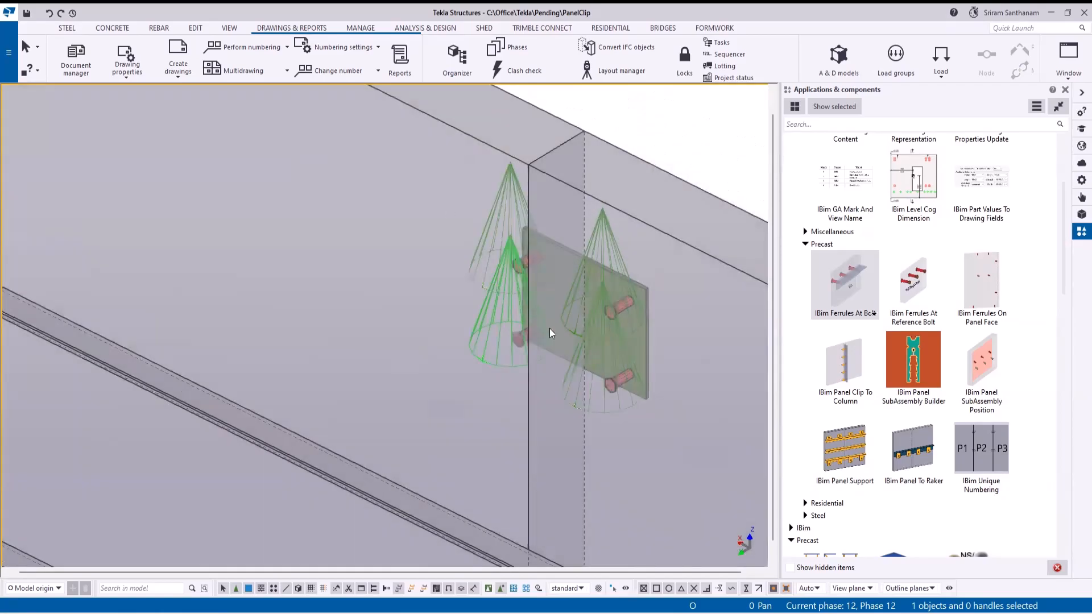
{"action": "scroll", "coordinate": [320, 254], "scroll_direction": "down", "scroll_amount": 3}
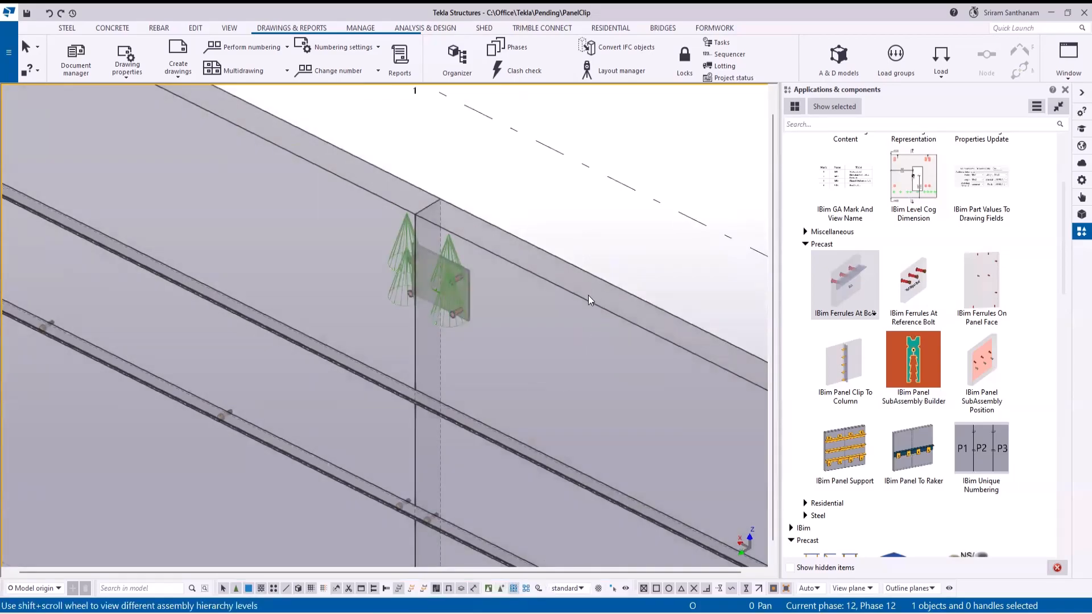
Hide the panel in front of the connection plate, inspect the bolts and ferrules behind it, and restore the hidden panel.
{"action": "left_click", "coordinate": [589, 303]}
{"action": "right_click", "coordinate": [589, 304]}
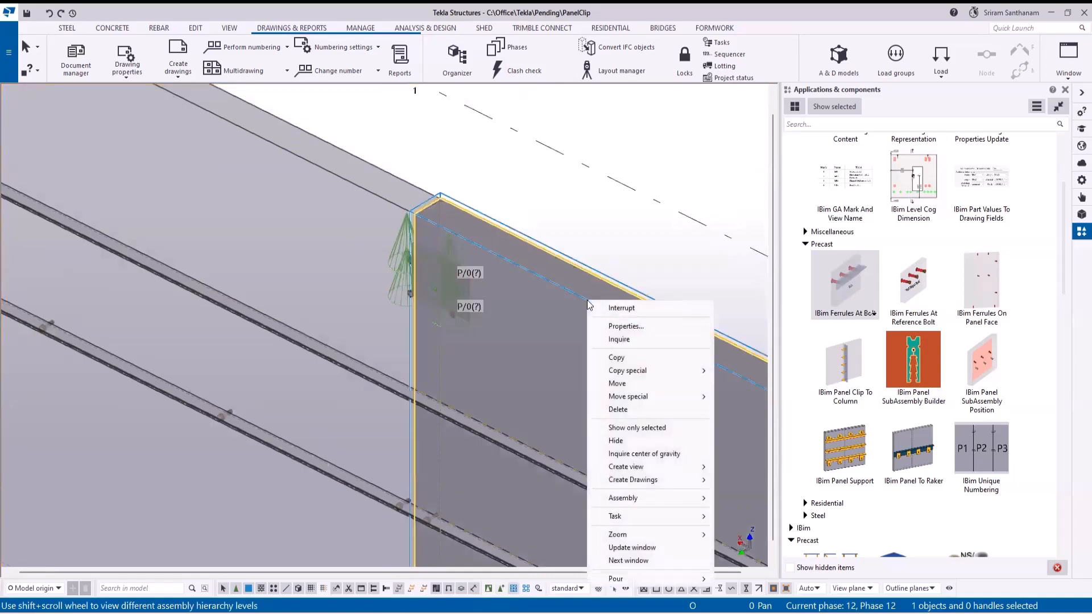
{"action": "left_click", "coordinate": [629, 441]}
{"action": "scroll", "coordinate": [455, 296], "scroll_direction": "up", "scroll_amount": 10}
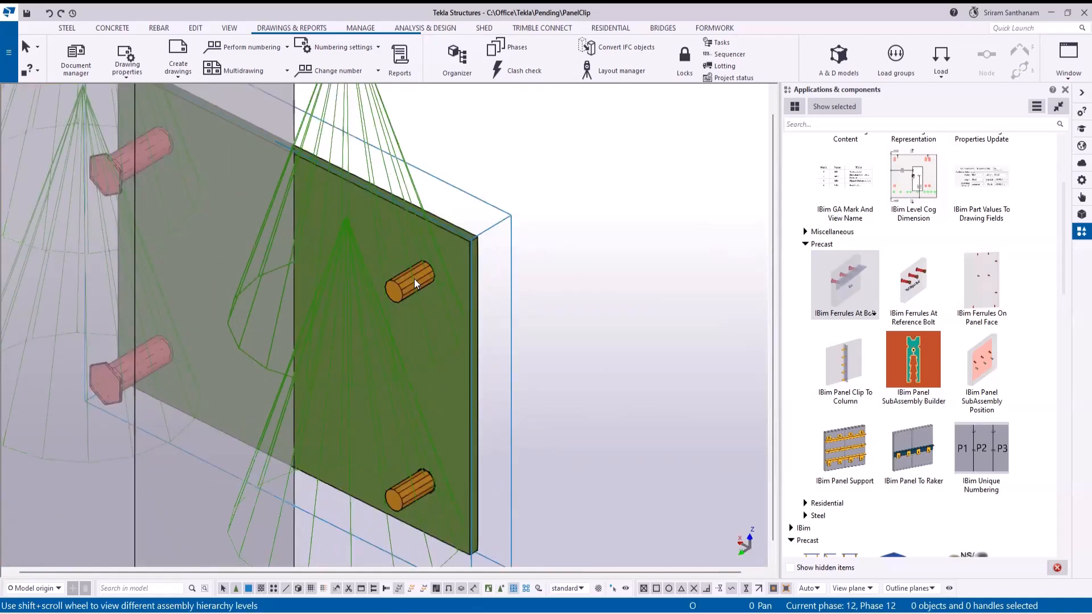
{"action": "scroll", "coordinate": [409, 286], "scroll_direction": "down", "scroll_amount": 5}
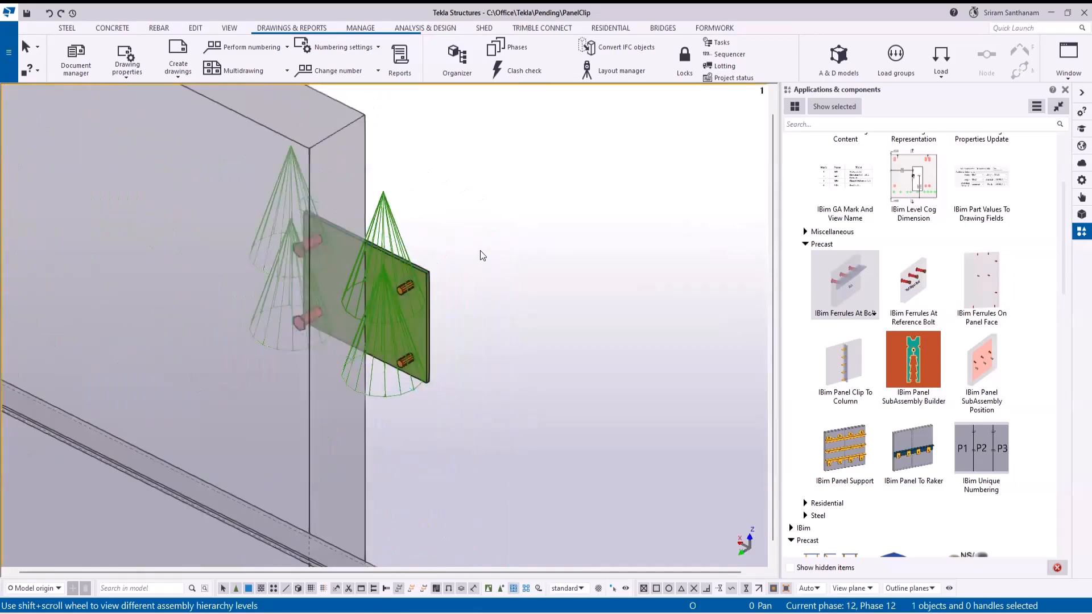
{"action": "right_click", "coordinate": [480, 250]}
{"action": "left_click", "coordinate": [520, 321]}
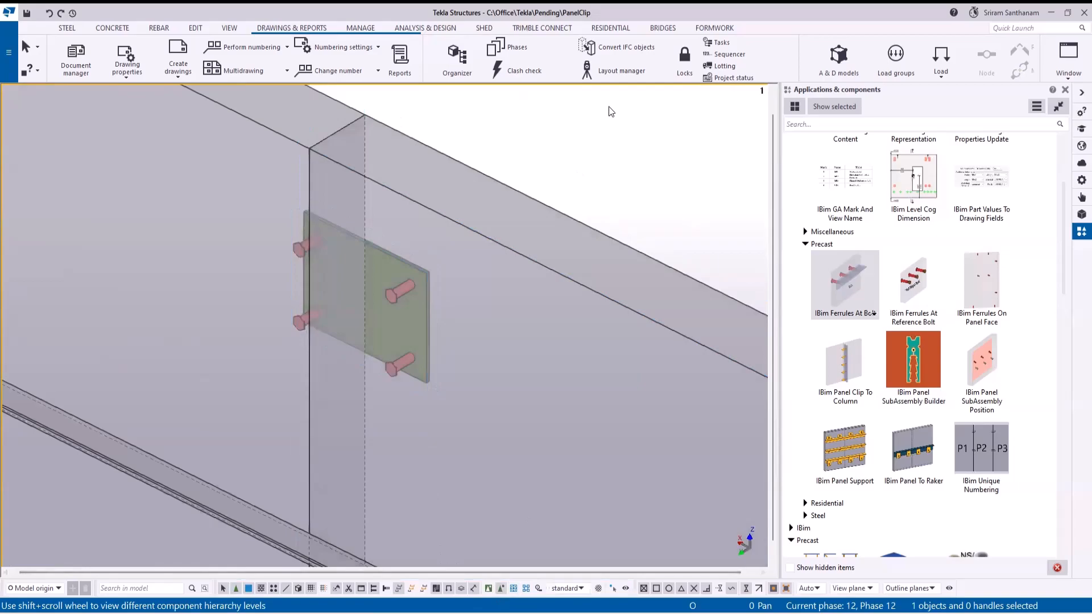
Open the user-defined attributes of the upper ferrule at the connection plate and review its custom position and type.
{"action": "scroll", "coordinate": [373, 308], "scroll_direction": "up", "scroll_amount": 3}
{"action": "right_click", "coordinate": [411, 289]}
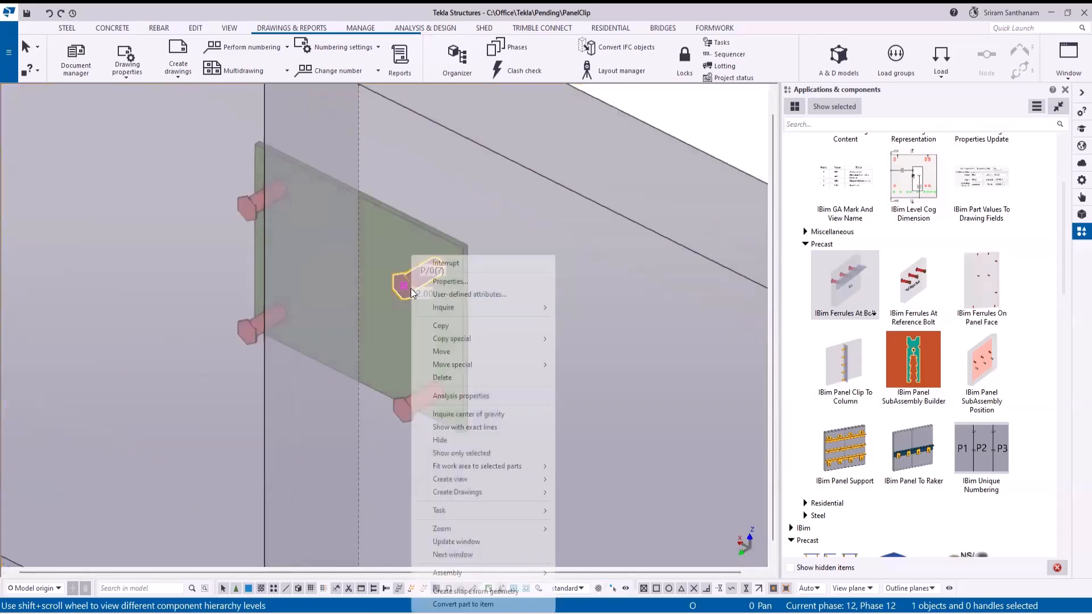
{"action": "left_click", "coordinate": [509, 291]}
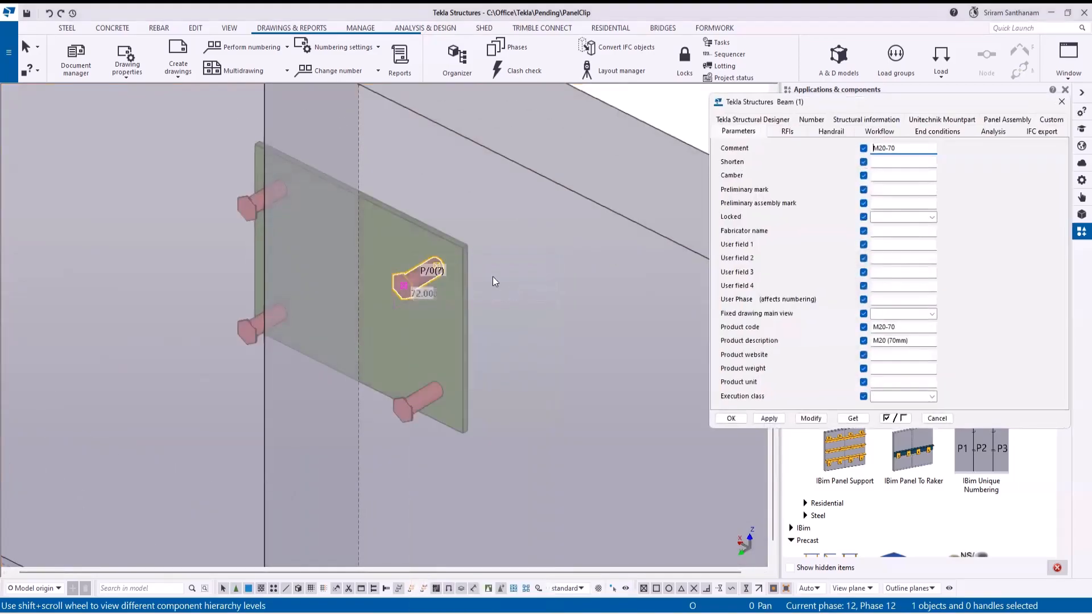
{"action": "left_click", "coordinate": [1051, 131]}
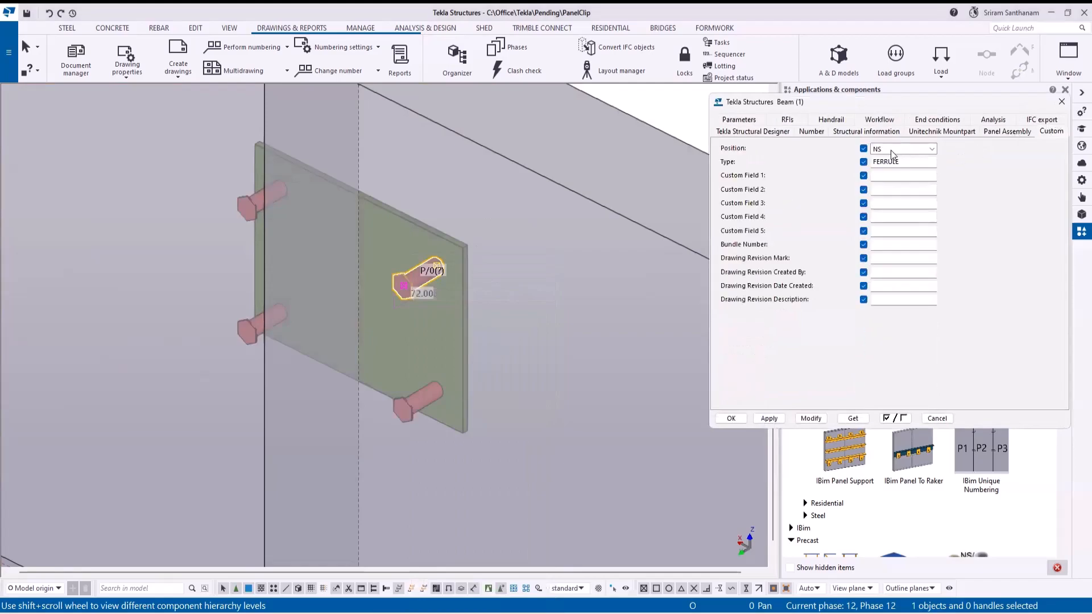
Read the custom attributes of a front-angle ferrule and a rear-angle ferrule for comparison, and close the attributes dialog.
{"action": "scroll", "coordinate": [476, 347], "scroll_direction": "down", "scroll_amount": 5}
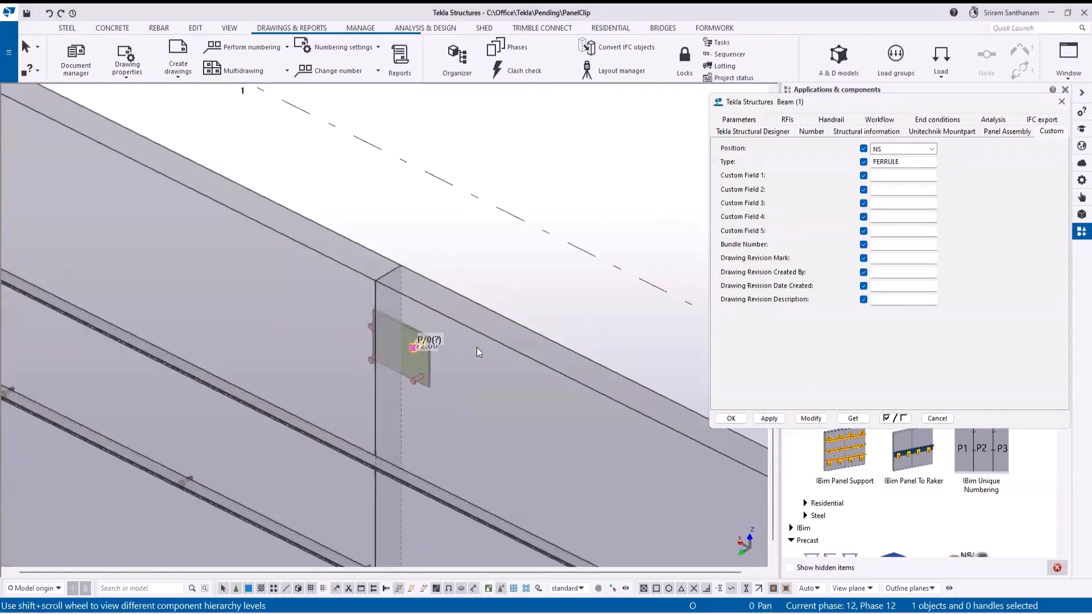
{"action": "scroll", "coordinate": [521, 298], "scroll_direction": "down", "scroll_amount": 3}
{"action": "scroll", "coordinate": [227, 265], "scroll_direction": "up", "scroll_amount": 10}
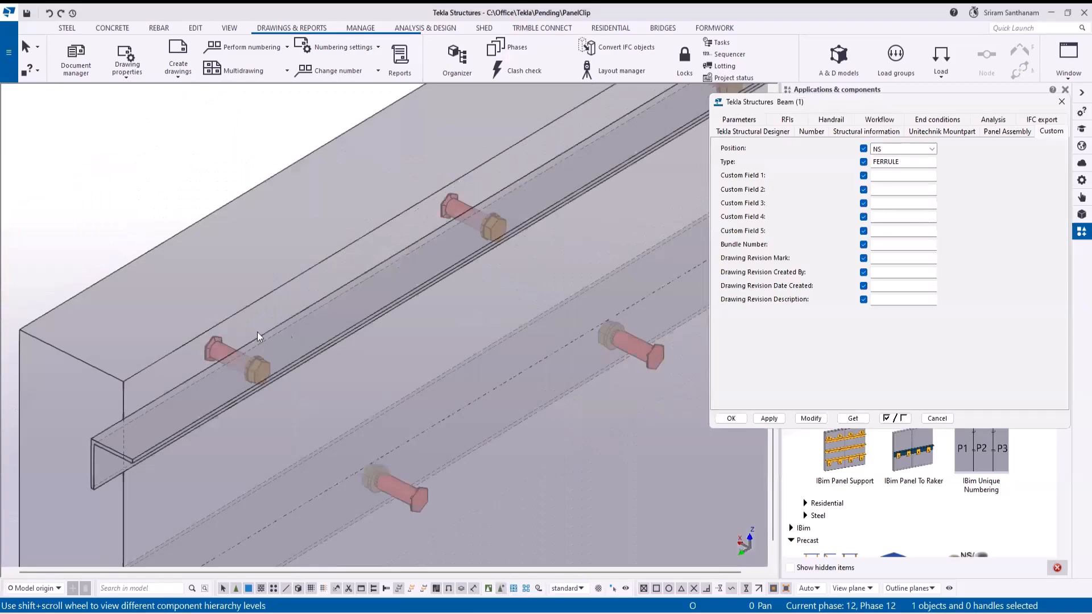
{"action": "left_click", "coordinate": [208, 352]}
{"action": "left_click", "coordinate": [858, 419]}
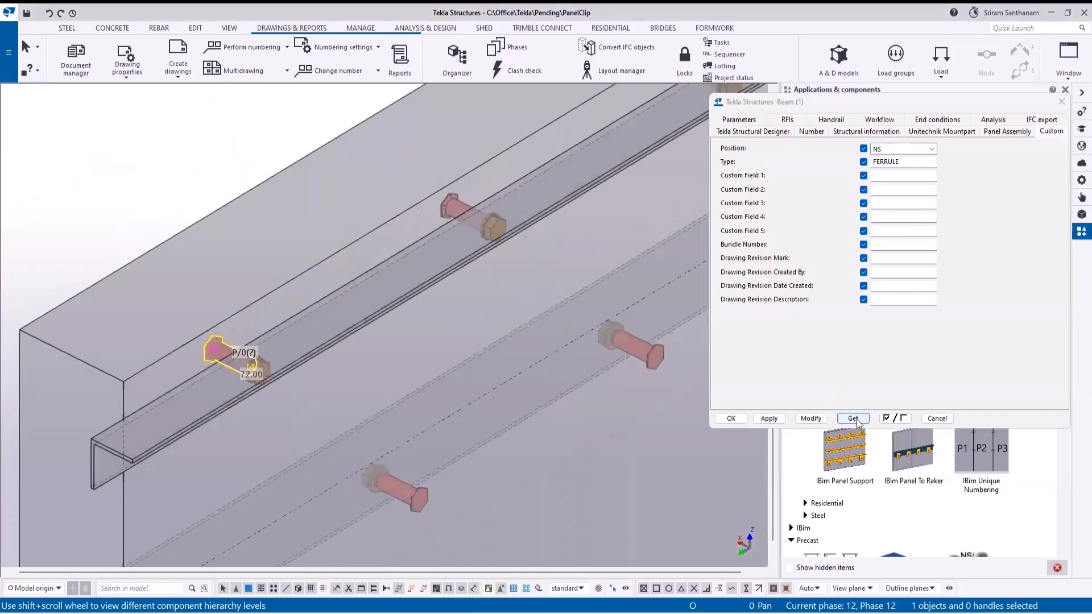
{"action": "left_click", "coordinate": [404, 502]}
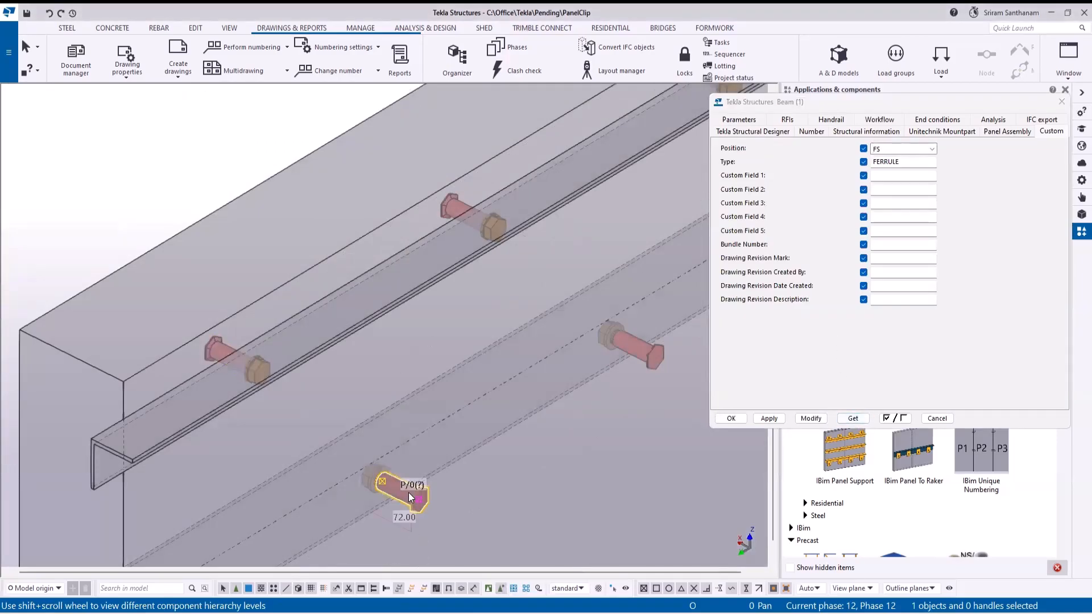
{"action": "left_click", "coordinate": [852, 419]}
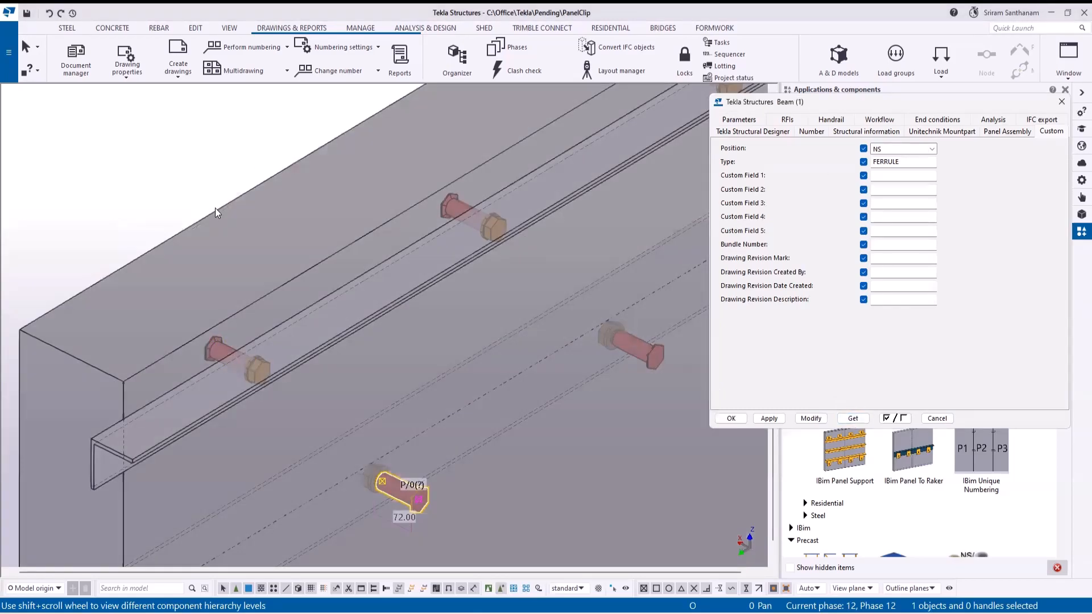
{"action": "scroll", "coordinate": [215, 213], "scroll_direction": "down", "scroll_amount": 3}
{"action": "left_click", "coordinate": [1061, 101]}
{"action": "scroll", "coordinate": [261, 212], "scroll_direction": "down", "scroll_amount": 3}
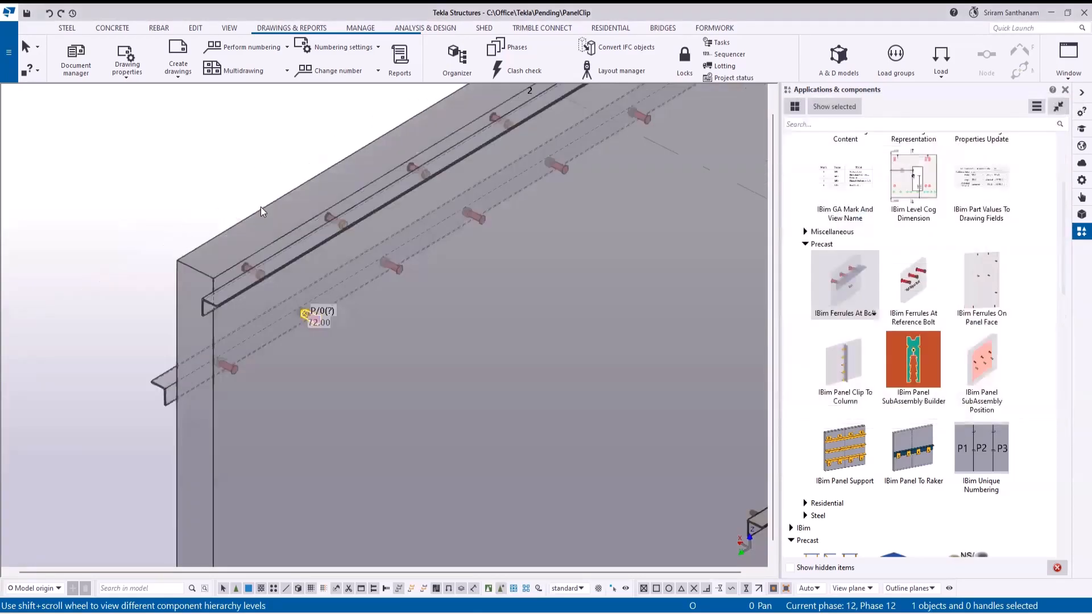
Inspect the bolts of the long lower angle as a reference object and review the angle's run across the panels.
{"action": "scroll", "coordinate": [262, 211], "scroll_direction": "down", "scroll_amount": 3}
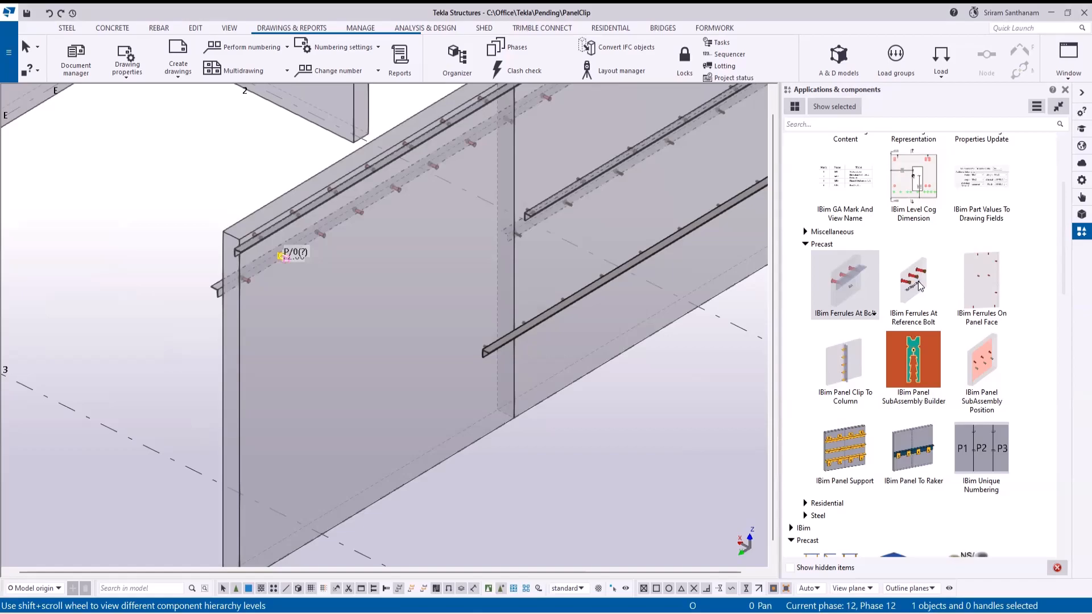
{"action": "scroll", "coordinate": [535, 318], "scroll_direction": "up", "scroll_amount": 5}
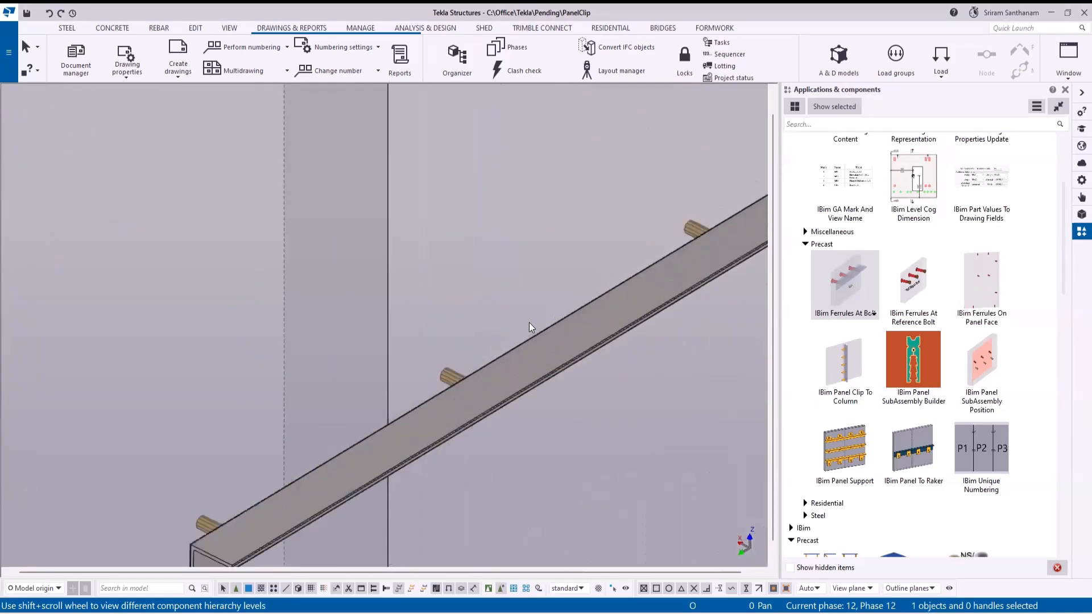
{"action": "double_click", "coordinate": [447, 377]}
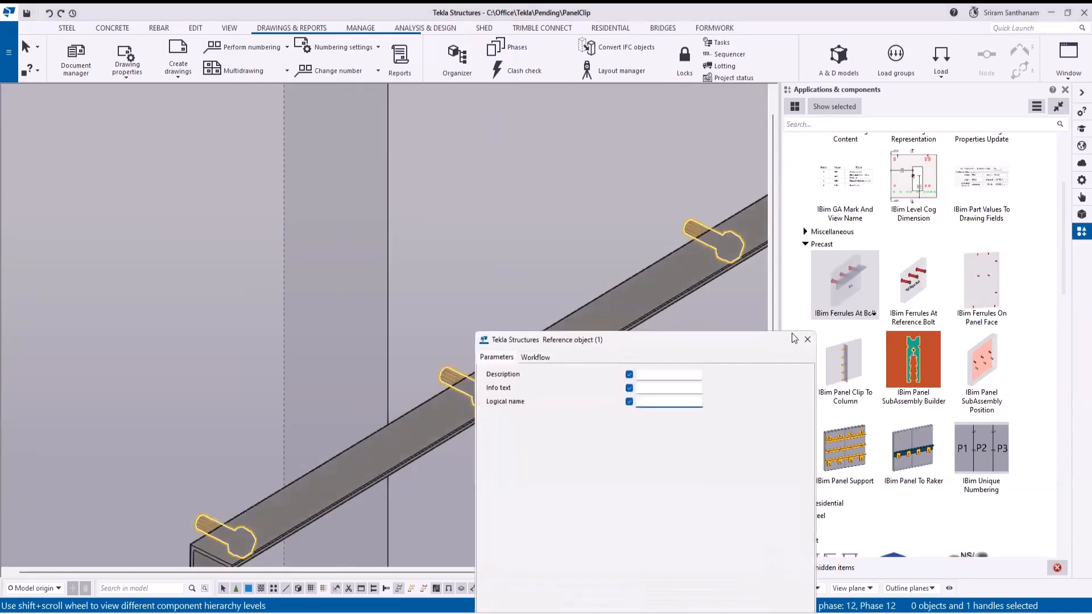
{"action": "left_click", "coordinate": [807, 340]}
{"action": "scroll", "coordinate": [328, 236], "scroll_direction": "down", "scroll_amount": 8}
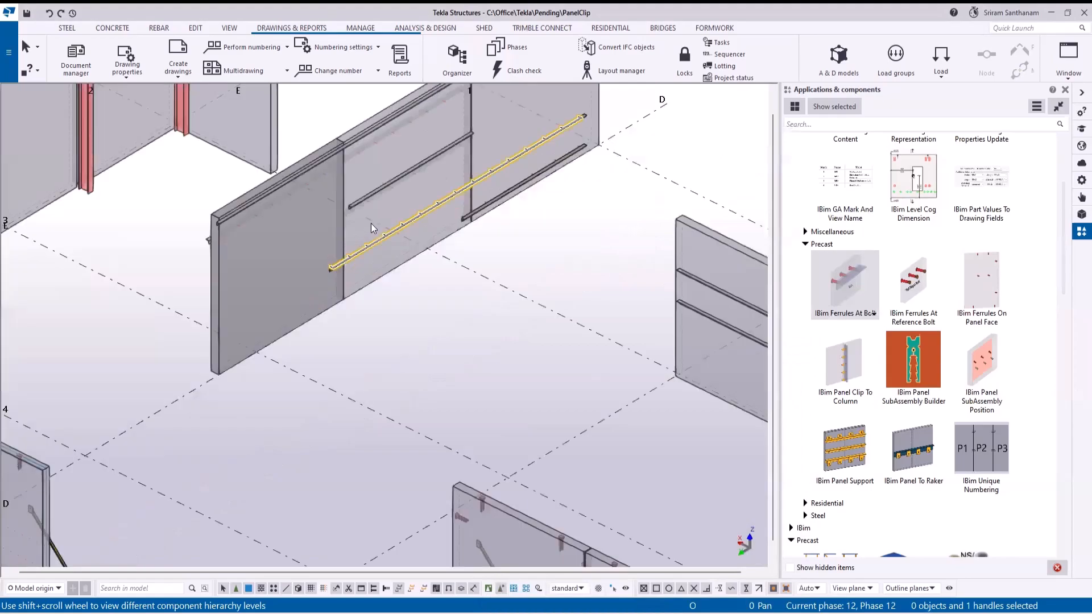
{"action": "scroll", "coordinate": [371, 223], "scroll_direction": "up", "scroll_amount": 3}
{"action": "scroll", "coordinate": [265, 357], "scroll_direction": "down", "scroll_amount": 5}
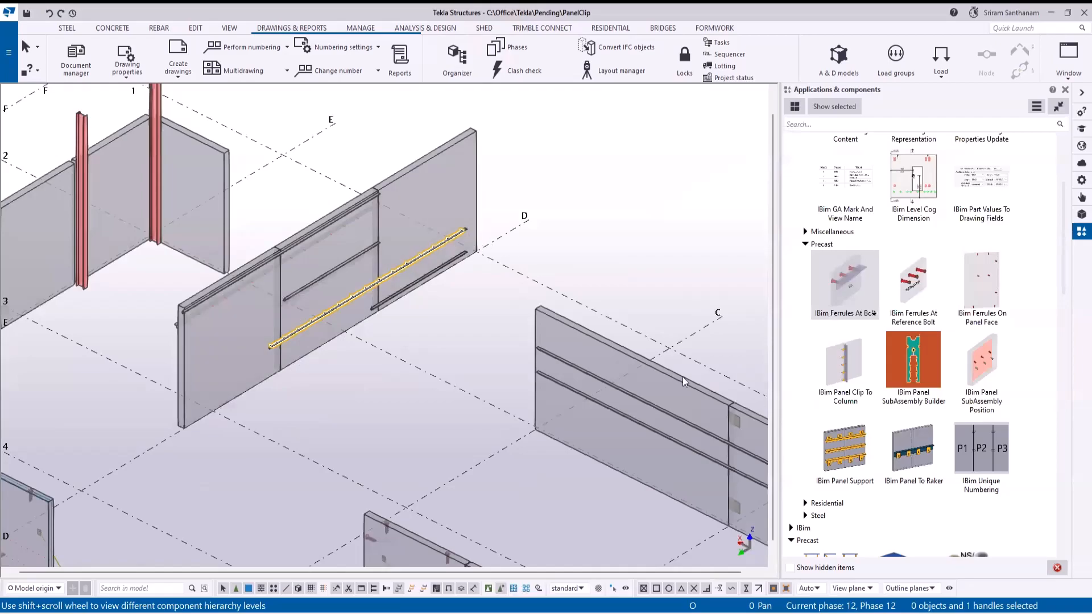
Insert generic M20 ferrules, length 70, with IBim Ferrules At Reference Bolt at the long lower angle's reference bolts across the three panels.
{"action": "left_click", "coordinate": [847, 293]}
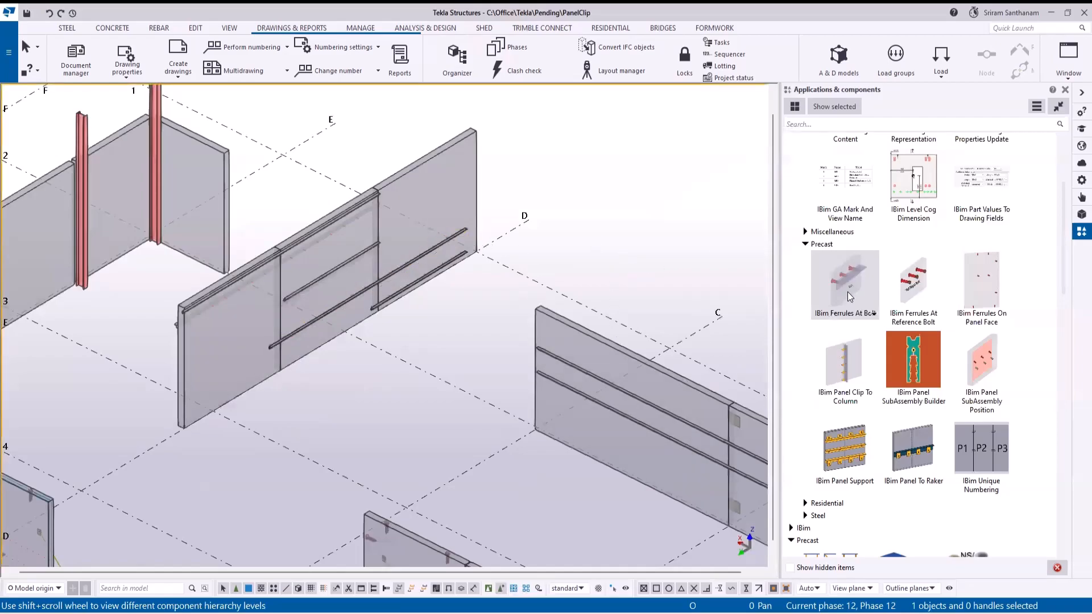
{"action": "left_click", "coordinate": [909, 282]}
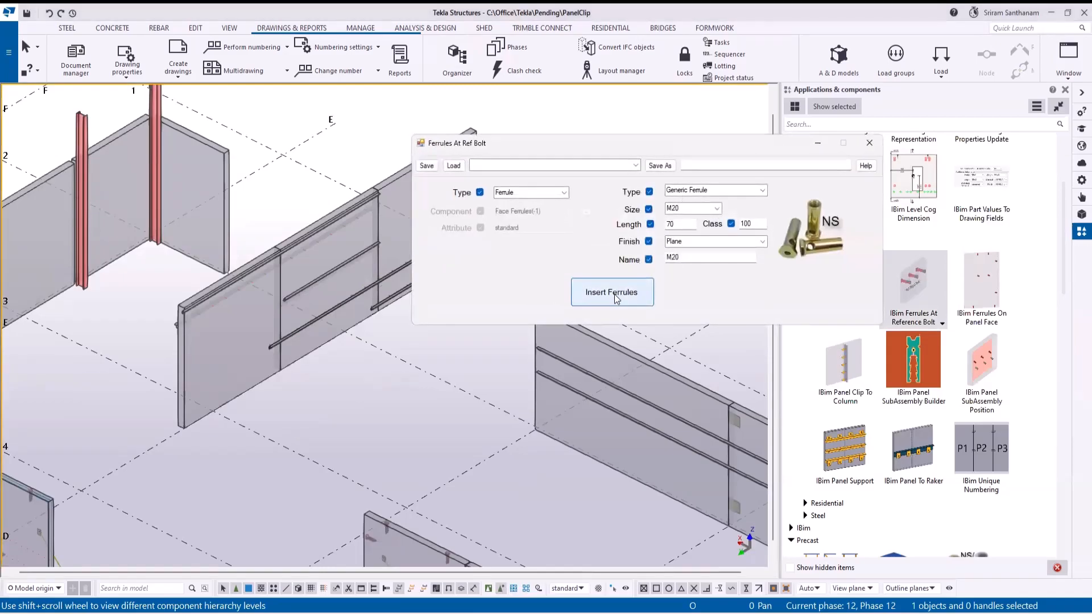
{"action": "left_click", "coordinate": [616, 292]}
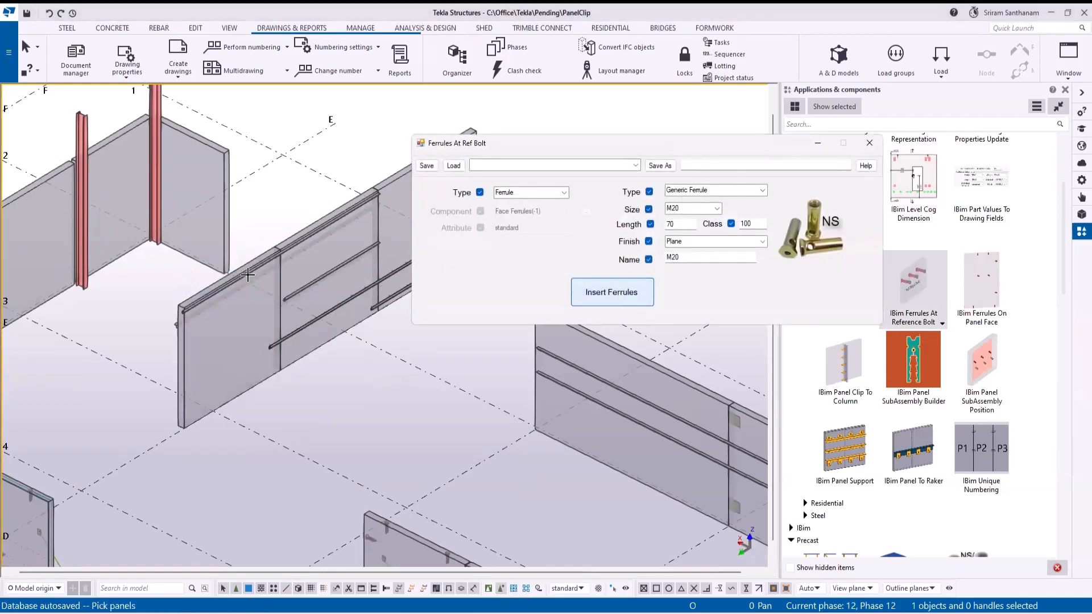
{"action": "scroll", "coordinate": [252, 261], "scroll_direction": "up", "scroll_amount": 2}
{"action": "scroll", "coordinate": [252, 261], "scroll_direction": "up", "scroll_amount": 6}
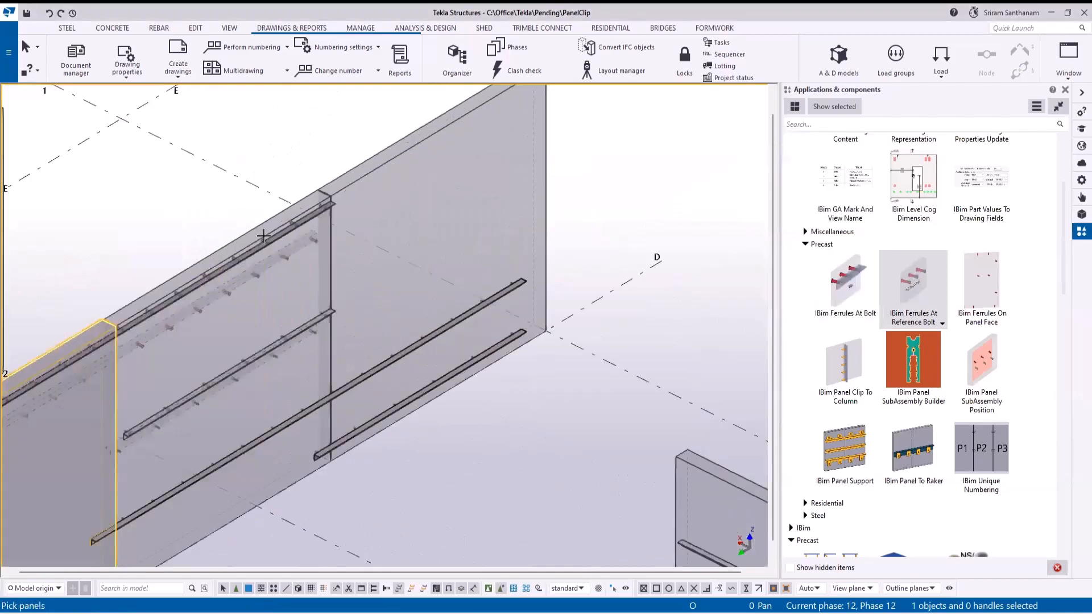
{"action": "left_click", "coordinate": [258, 212]}
{"action": "left_click", "coordinate": [400, 135]}
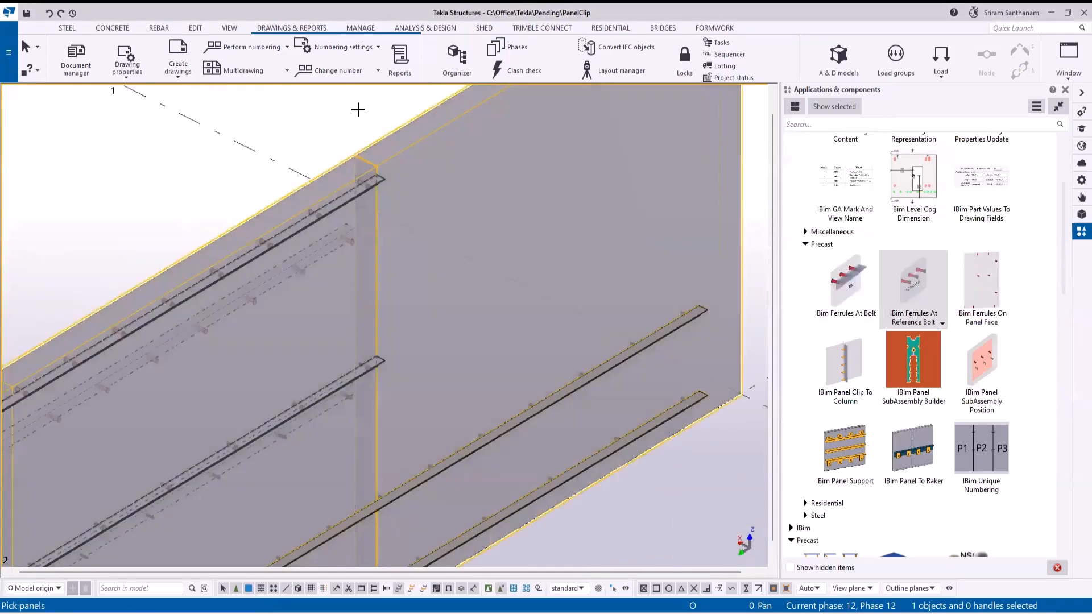
{"action": "middle_click", "coordinate": [358, 110]}
{"action": "scroll", "coordinate": [548, 346], "scroll_direction": "up", "scroll_amount": 6}
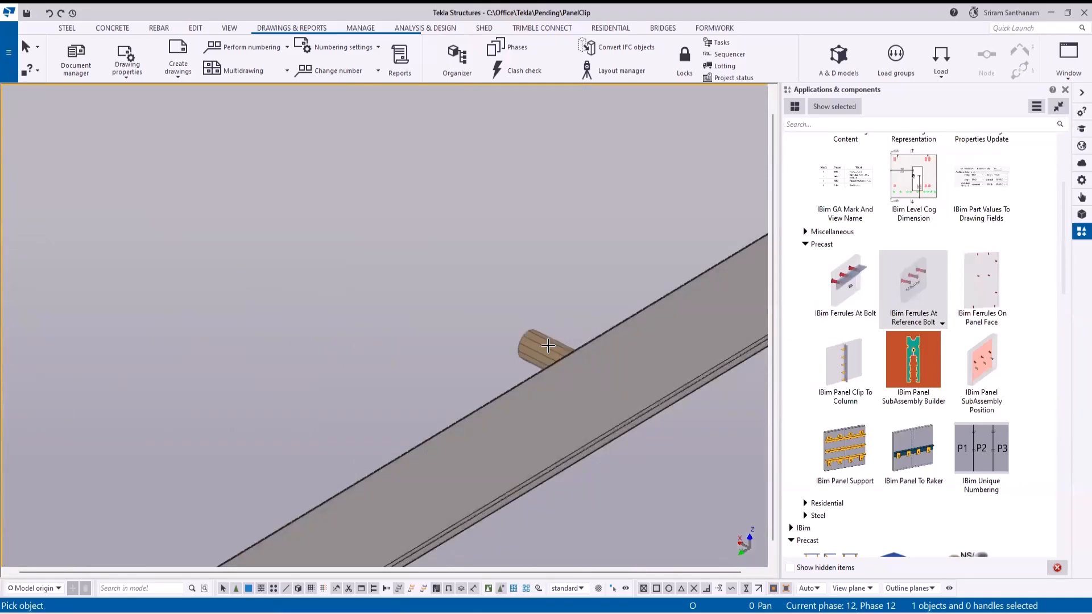
{"action": "left_click", "coordinate": [548, 349]}
Examine the ferrules inserted along the reference angle across the panels and end the insertion command.
{"action": "scroll", "coordinate": [509, 277], "scroll_direction": "down", "scroll_amount": 6}
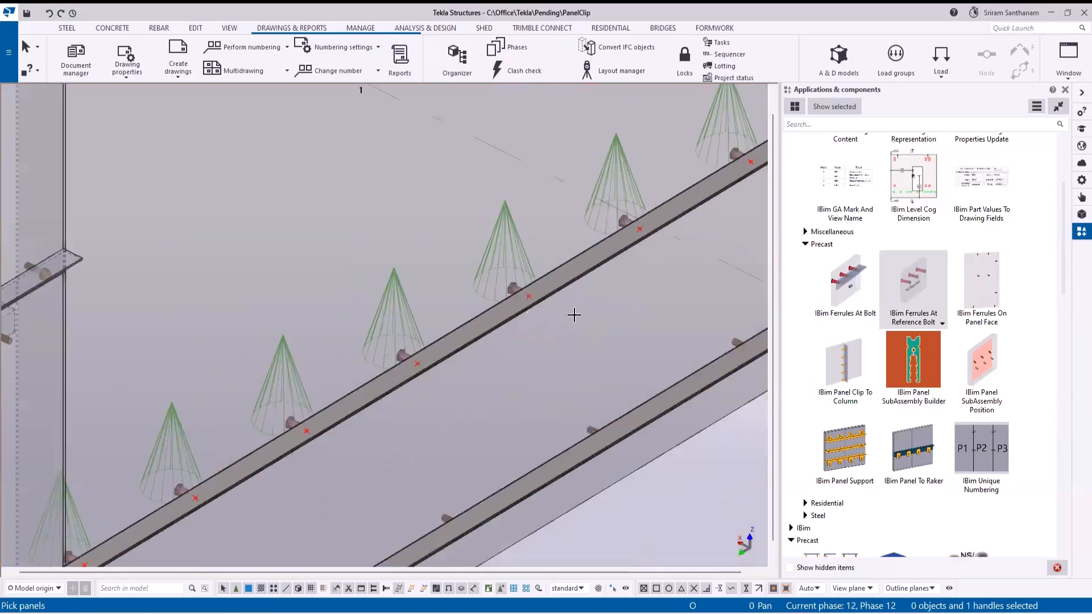
{"action": "scroll", "coordinate": [645, 251], "scroll_direction": "up", "scroll_amount": 3}
{"action": "scroll", "coordinate": [645, 251], "scroll_direction": "up", "scroll_amount": 2}
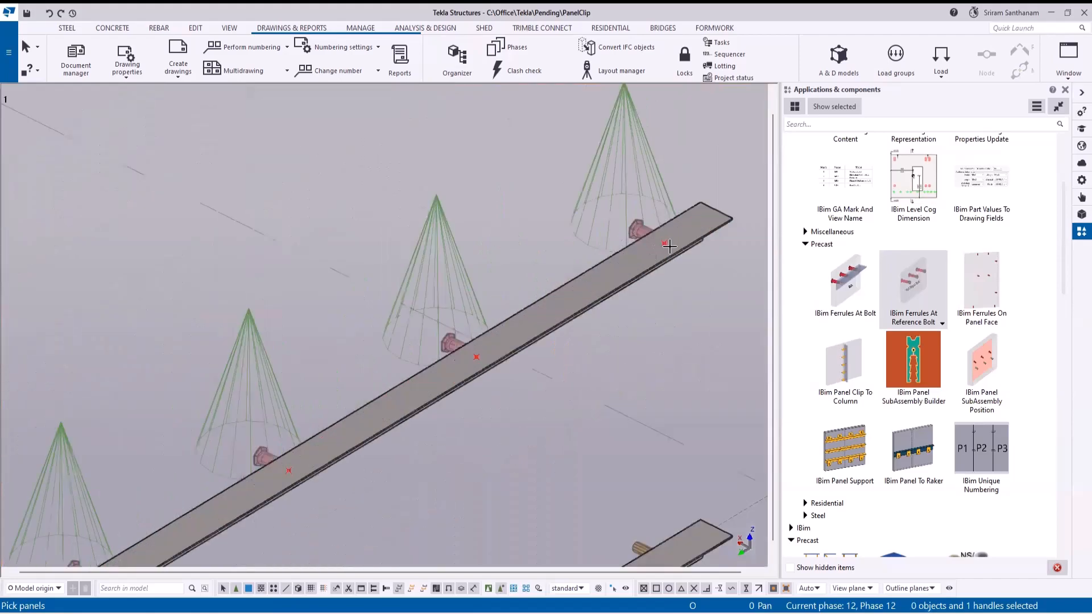
{"action": "scroll", "coordinate": [625, 267], "scroll_direction": "down", "scroll_amount": 3}
{"action": "scroll", "coordinate": [572, 320], "scroll_direction": "up", "scroll_amount": 3}
{"action": "scroll", "coordinate": [571, 321], "scroll_direction": "down", "scroll_amount": 3}
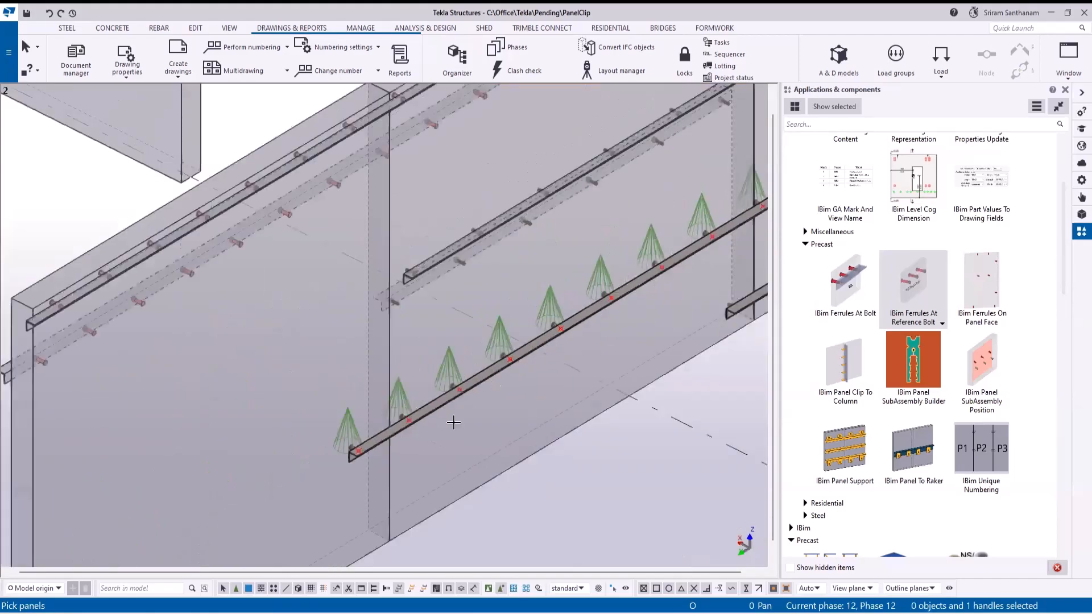
{"action": "scroll", "coordinate": [453, 419], "scroll_direction": "up", "scroll_amount": 5}
{"action": "scroll", "coordinate": [239, 379], "scroll_direction": "down", "scroll_amount": 3}
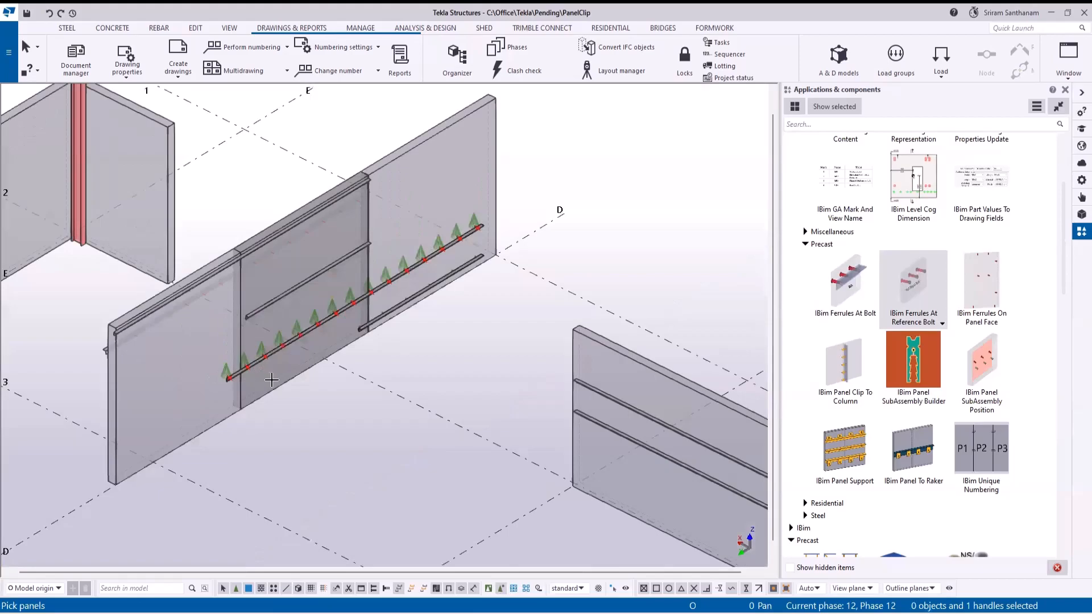
{"action": "scroll", "coordinate": [540, 236], "scroll_direction": "down", "scroll_amount": 2}
{"action": "right_click", "coordinate": [566, 240]}
{"action": "key", "text": "Escape"}
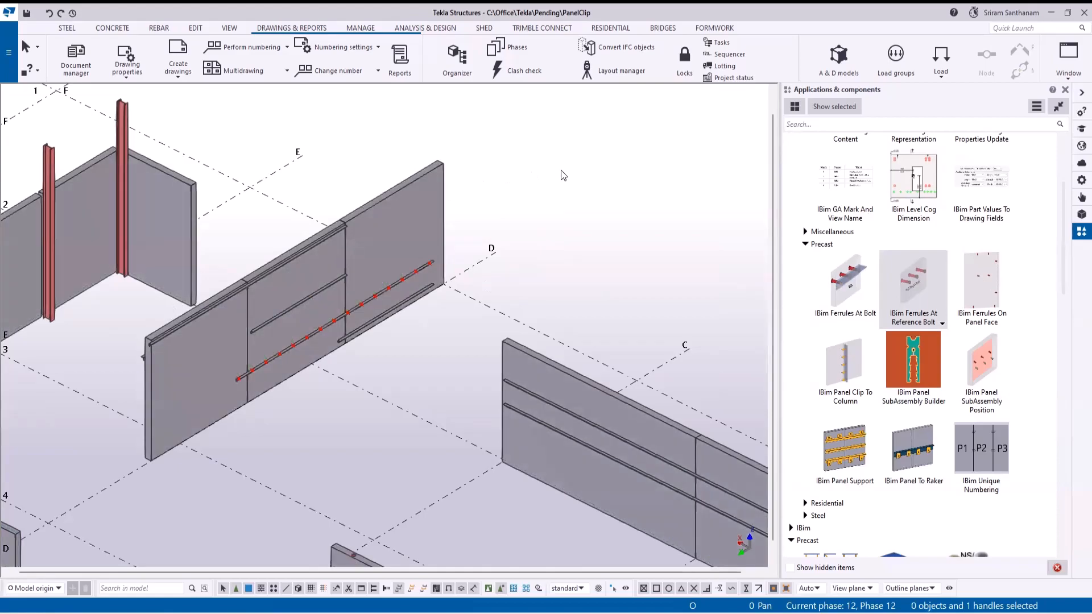
Place ferrules with IBim Ferrules On Panel Face on the end panel's narrow side face, from its top corner to its bottom corner.
{"action": "scroll", "coordinate": [69, 367], "scroll_direction": "up", "scroll_amount": 4}
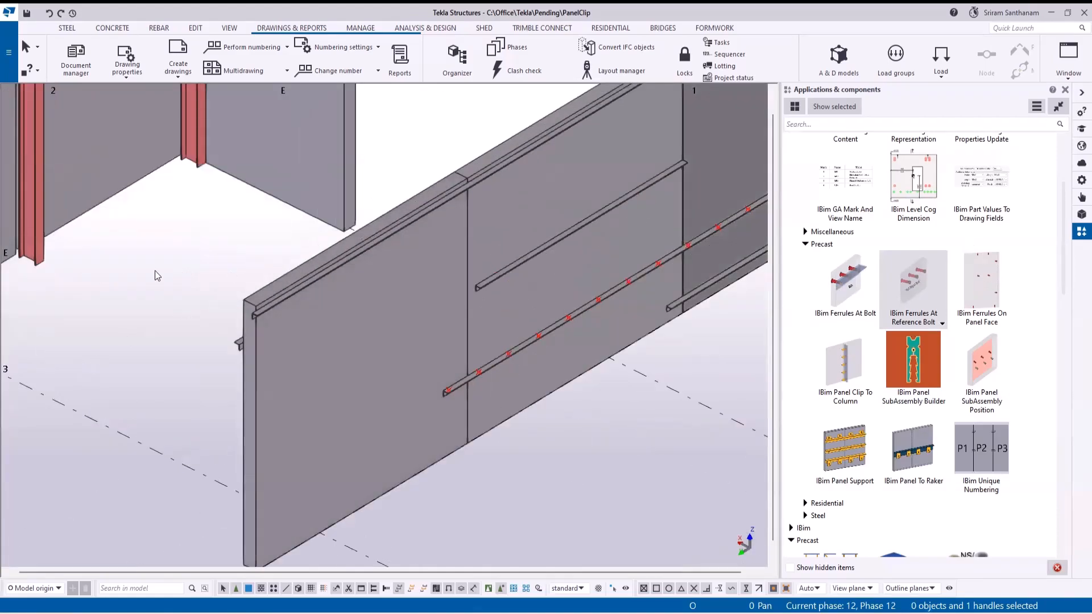
{"action": "scroll", "coordinate": [227, 229], "scroll_direction": "down", "scroll_amount": 5}
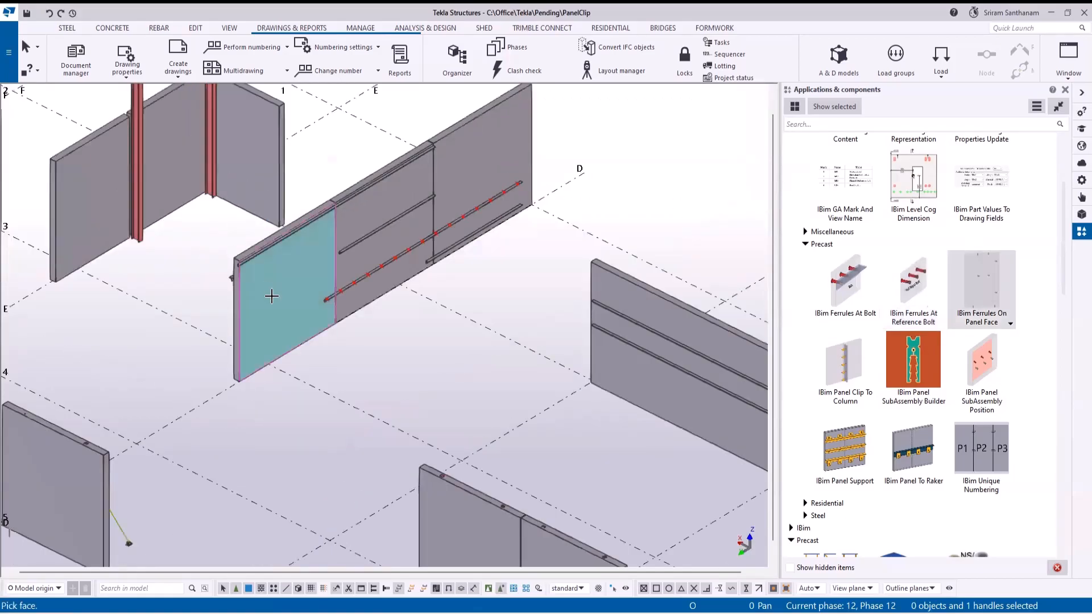
{"action": "scroll", "coordinate": [242, 299], "scroll_direction": "up", "scroll_amount": 5}
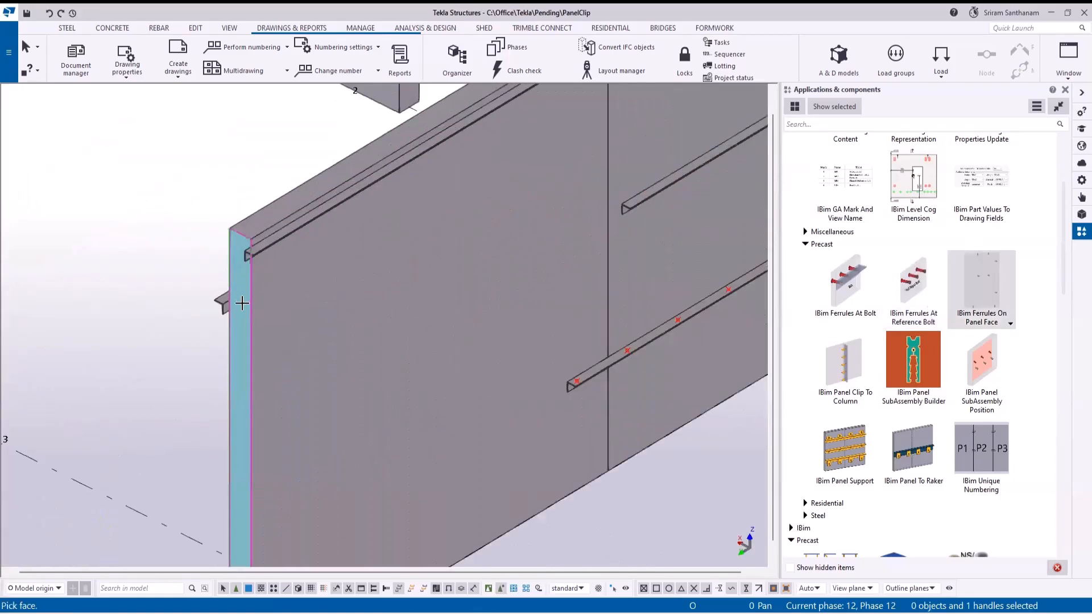
{"action": "left_click", "coordinate": [242, 303]}
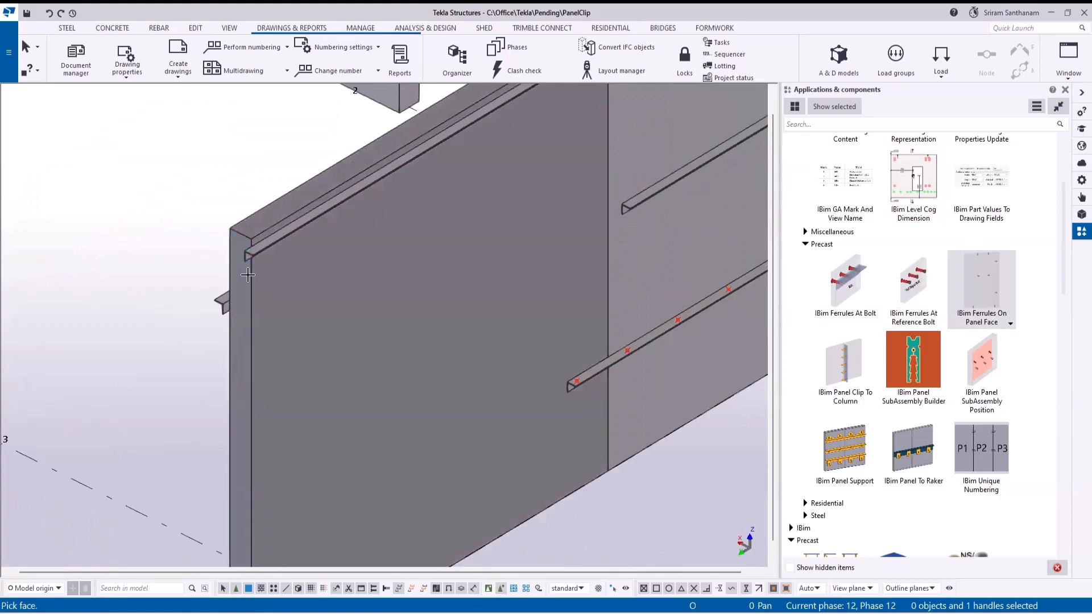
{"action": "left_click", "coordinate": [230, 229]}
{"action": "scroll", "coordinate": [244, 158], "scroll_direction": "down", "scroll_amount": 3}
{"action": "scroll", "coordinate": [235, 419], "scroll_direction": "up", "scroll_amount": 3}
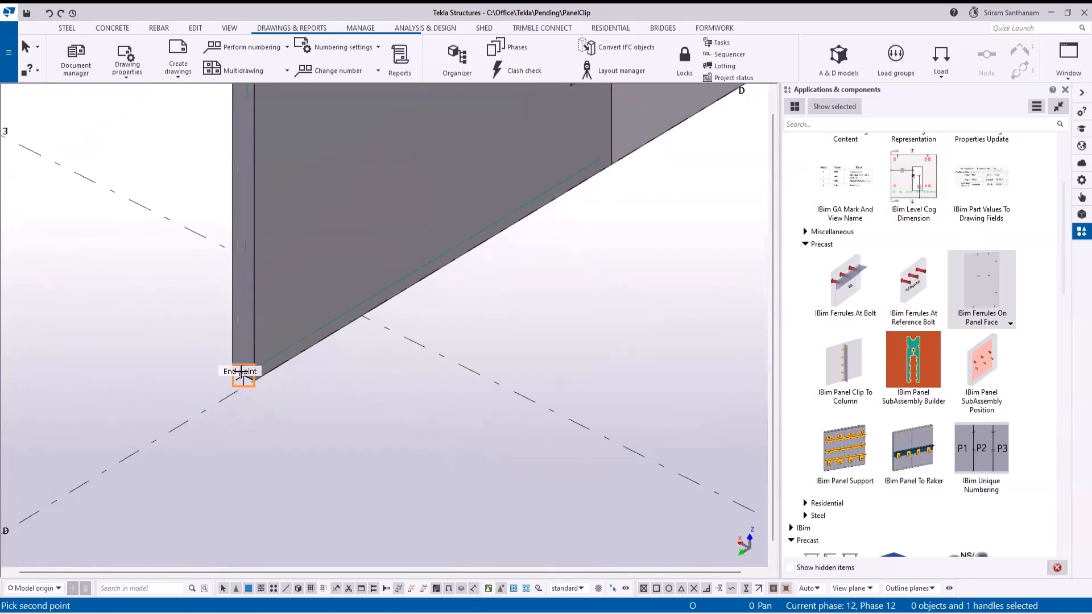
{"action": "left_click", "coordinate": [248, 382]}
{"action": "scroll", "coordinate": [358, 439], "scroll_direction": "down", "scroll_amount": 3}
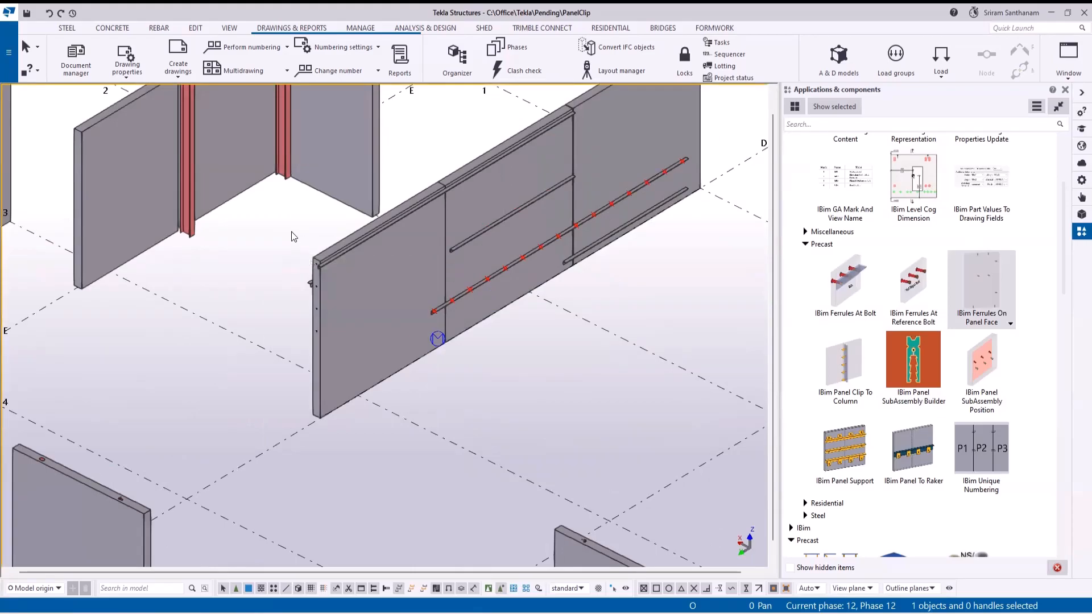
Place ferrules with IBim Ferrules On Panel Face along the end panel's top face, from its outer corner to the panel joint, and end the command.
{"action": "scroll", "coordinate": [316, 290], "scroll_direction": "up", "scroll_amount": 5}
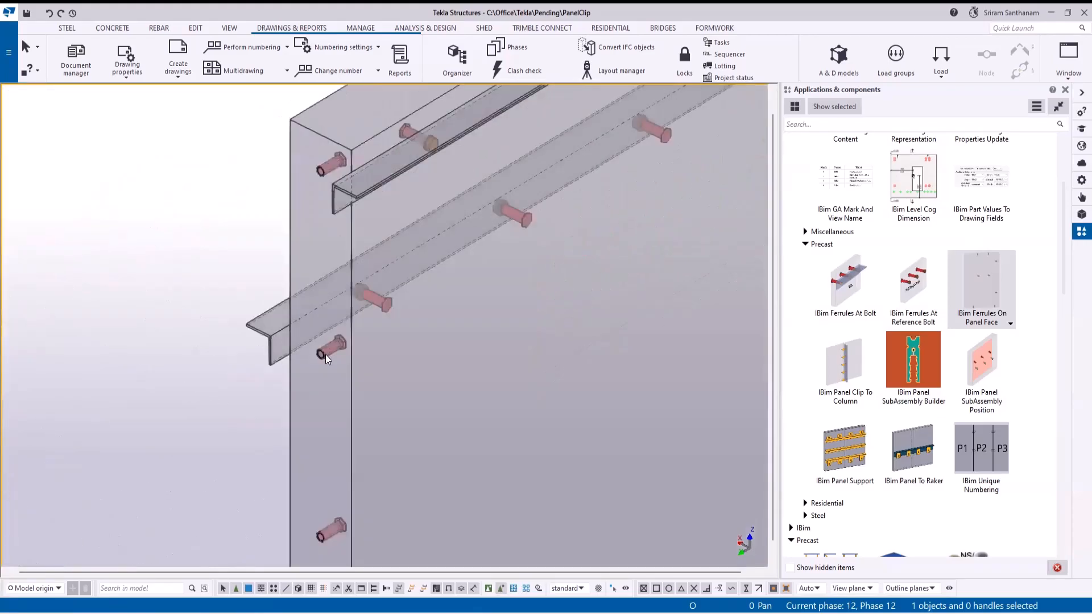
{"action": "scroll", "coordinate": [257, 399], "scroll_direction": "down", "scroll_amount": 6}
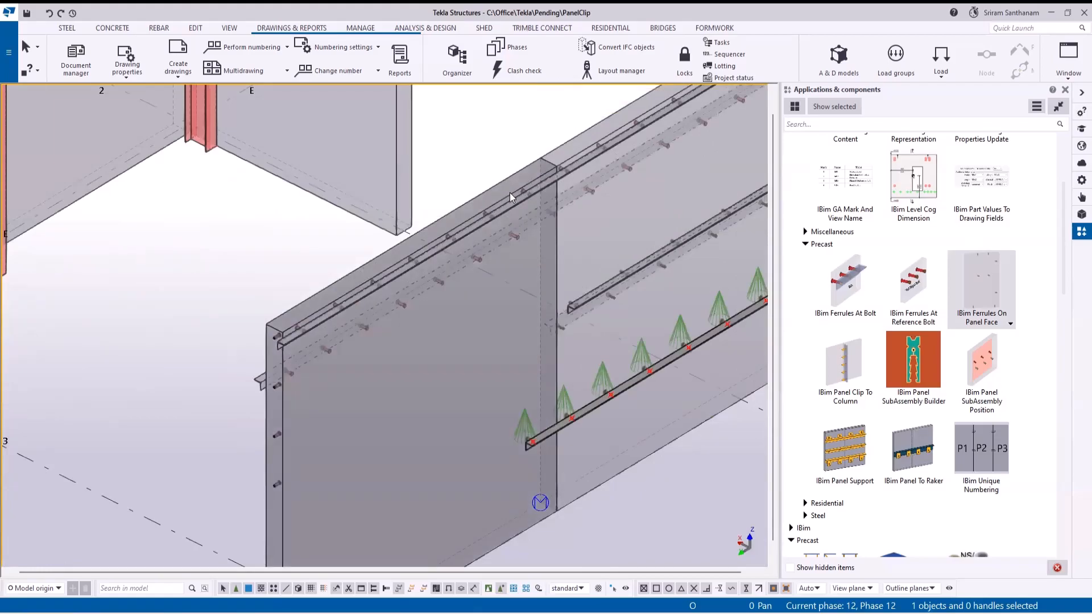
{"action": "key", "text": "ctrl+4"}
{"action": "key", "text": "Return"}
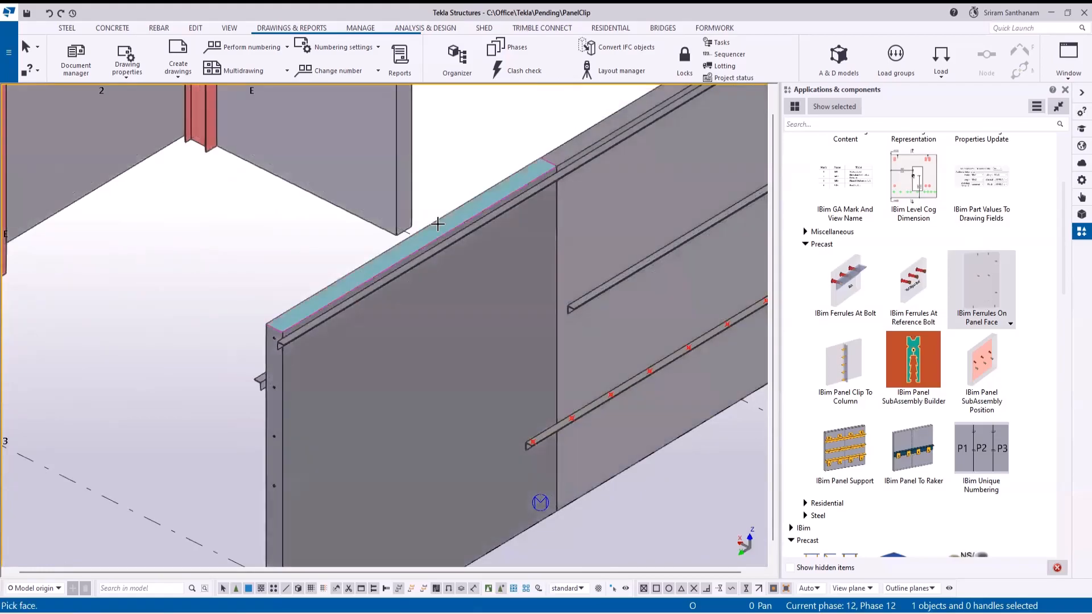
{"action": "left_click", "coordinate": [423, 240]}
{"action": "left_click", "coordinate": [274, 330]}
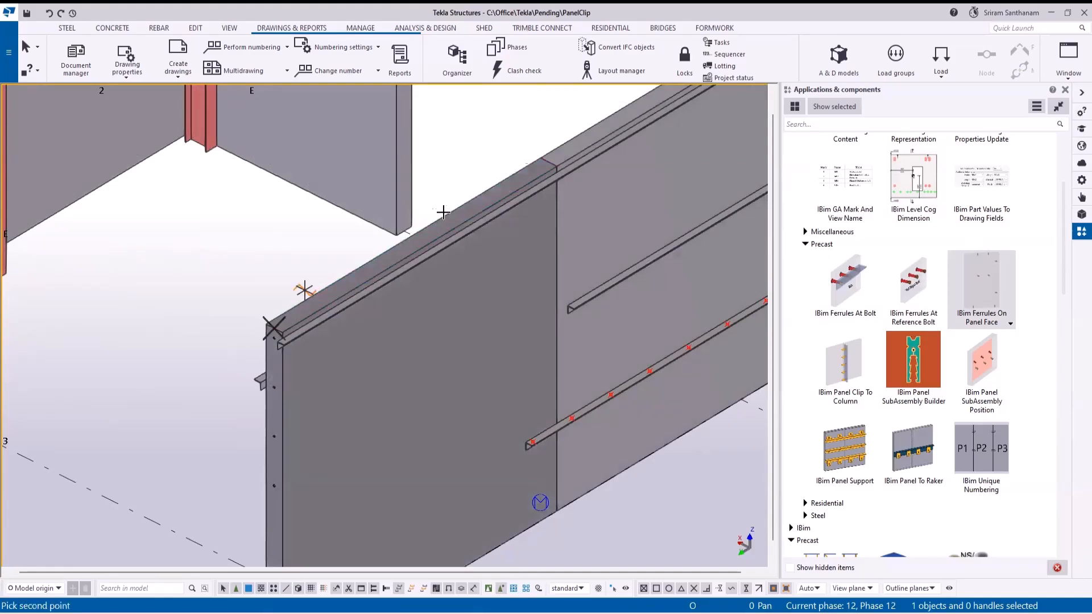
{"action": "left_click", "coordinate": [556, 164]}
{"action": "right_click", "coordinate": [503, 125]}
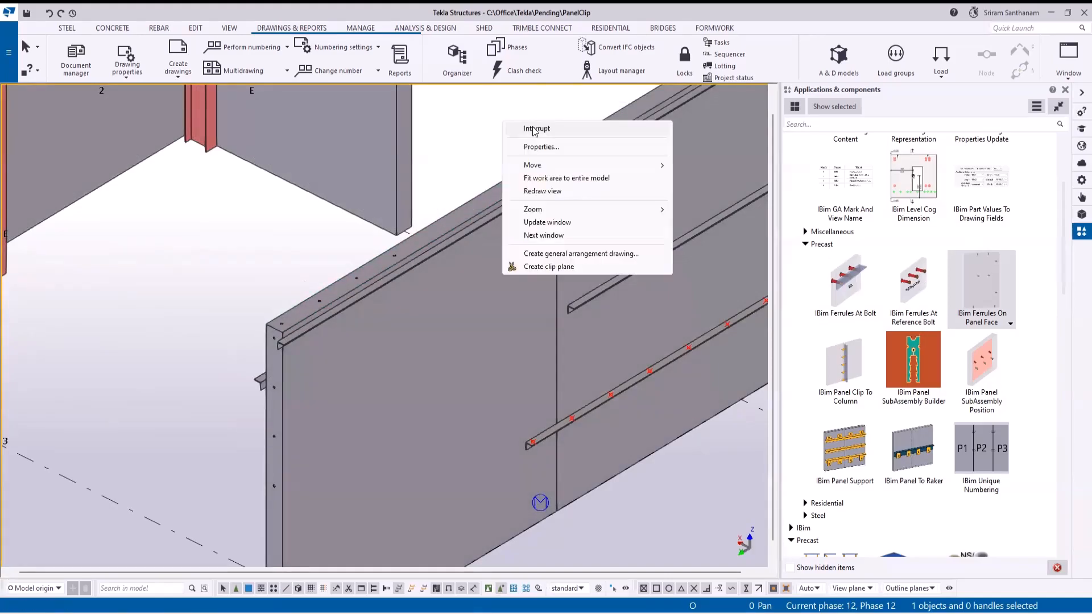
{"action": "left_click", "coordinate": [534, 129]}
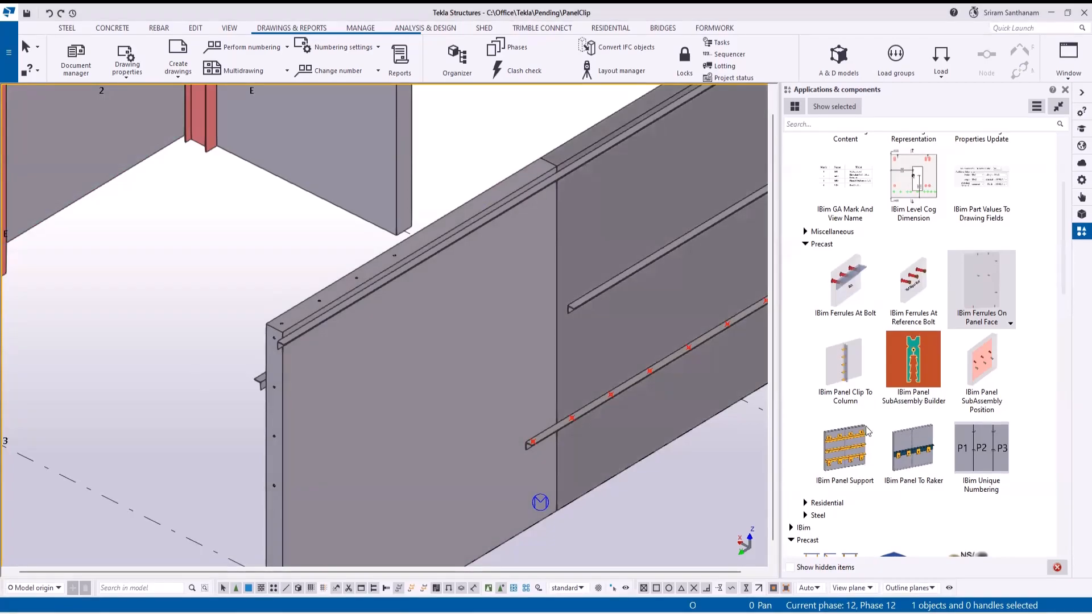
Clip the two adjoining wall panels to the intermediate column at their joint with IBim Panel Clip To Column and end the command.
{"action": "left_click", "coordinate": [859, 402]}
{"action": "scroll", "coordinate": [429, 344], "scroll_direction": "down", "scroll_amount": 5}
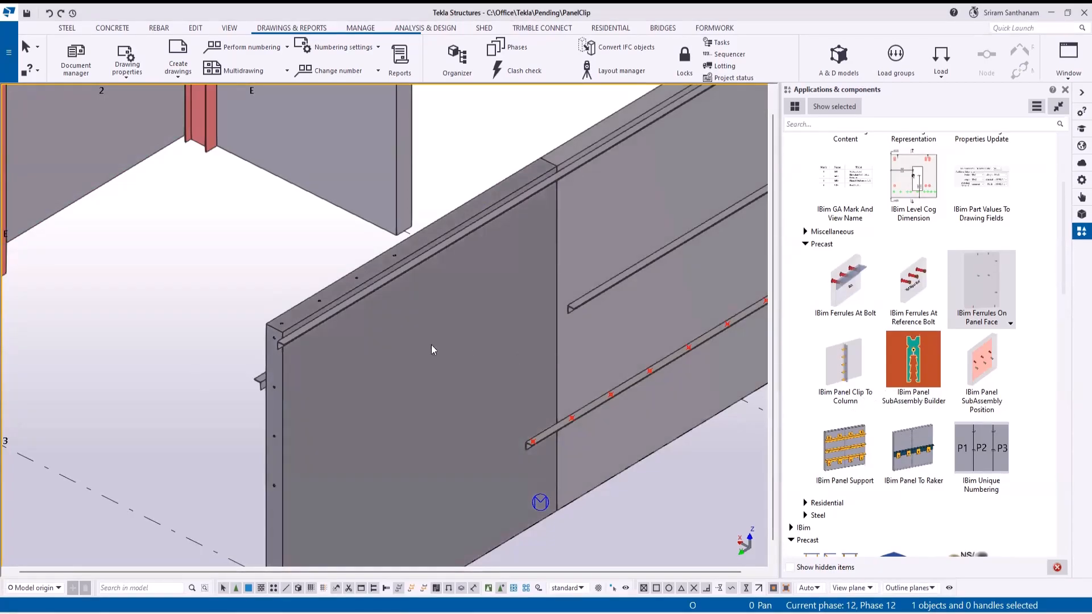
{"action": "scroll", "coordinate": [308, 215], "scroll_direction": "up", "scroll_amount": 8}
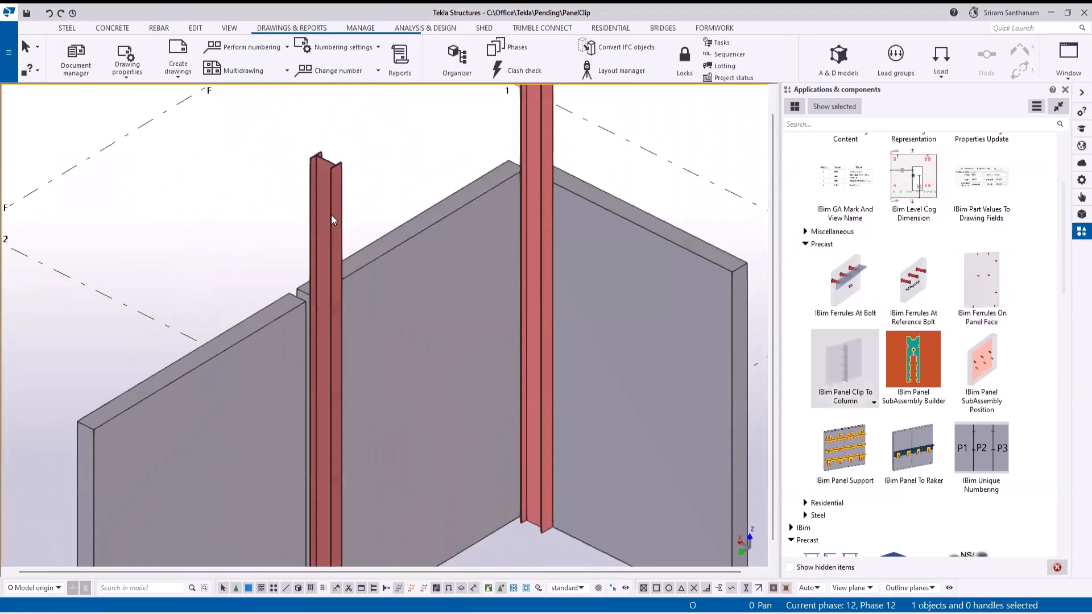
{"action": "left_click", "coordinate": [332, 219]}
{"action": "left_click", "coordinate": [286, 313]}
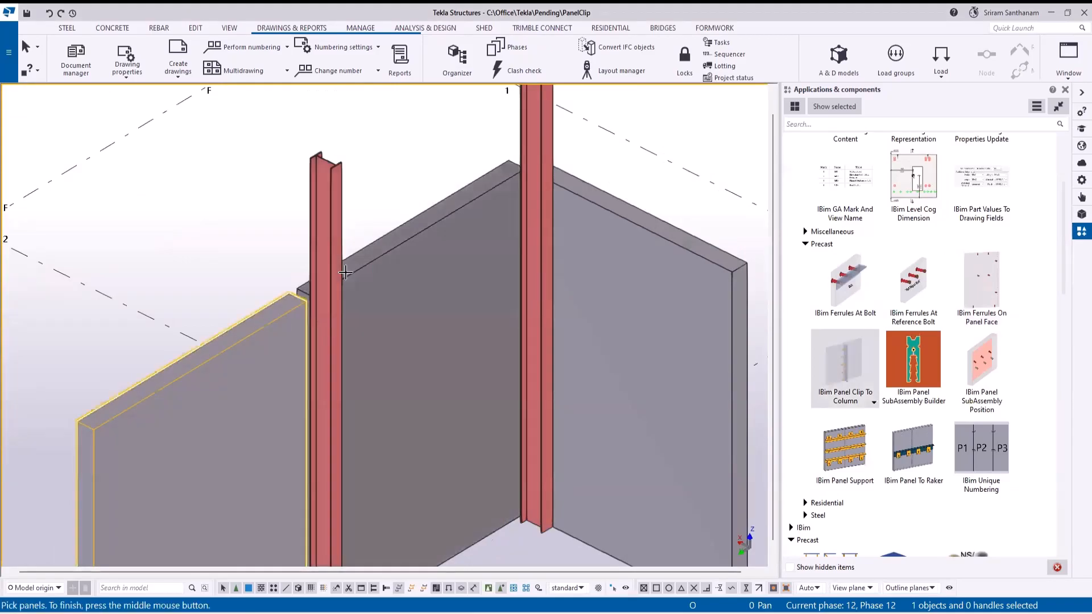
{"action": "left_click", "coordinate": [348, 273]}
{"action": "middle_click", "coordinate": [366, 185]}
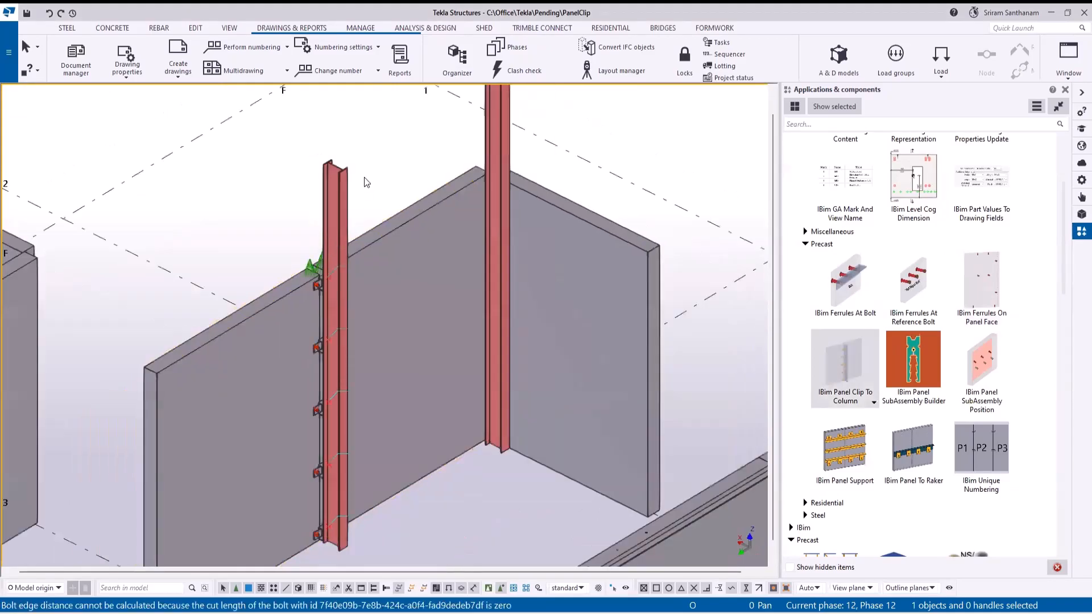
{"action": "right_click", "coordinate": [366, 173]}
{"action": "key", "text": "Escape"}
Examine the clip plate, channel support and bolt of the clips between the intermediate column and the panels.
{"action": "scroll", "coordinate": [319, 290], "scroll_direction": "up", "scroll_amount": 10}
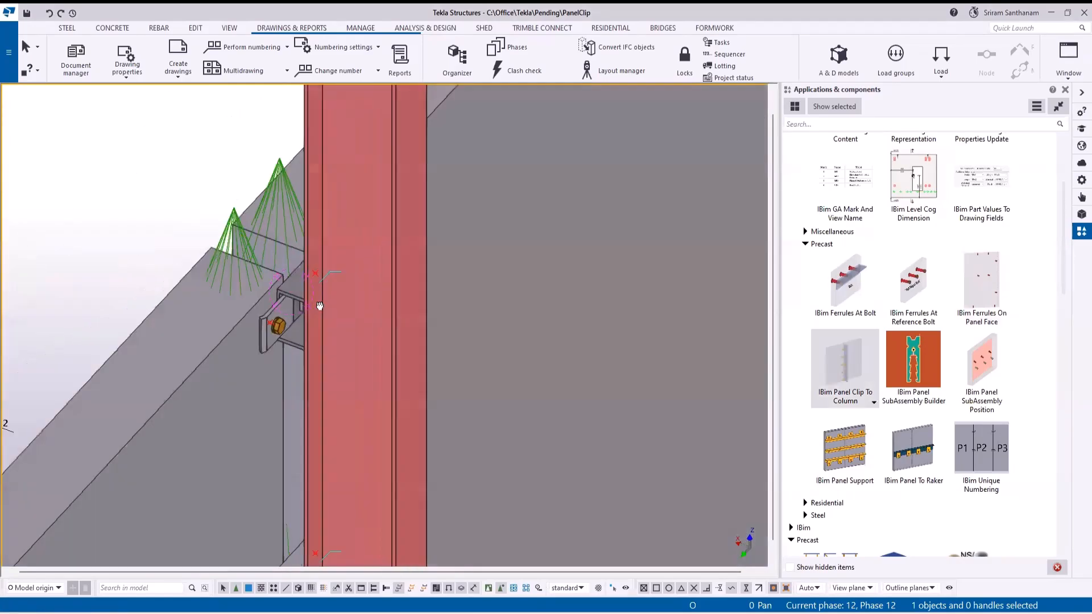
{"action": "scroll", "coordinate": [395, 309], "scroll_direction": "down", "scroll_amount": 3}
{"action": "scroll", "coordinate": [370, 319], "scroll_direction": "up", "scroll_amount": 3}
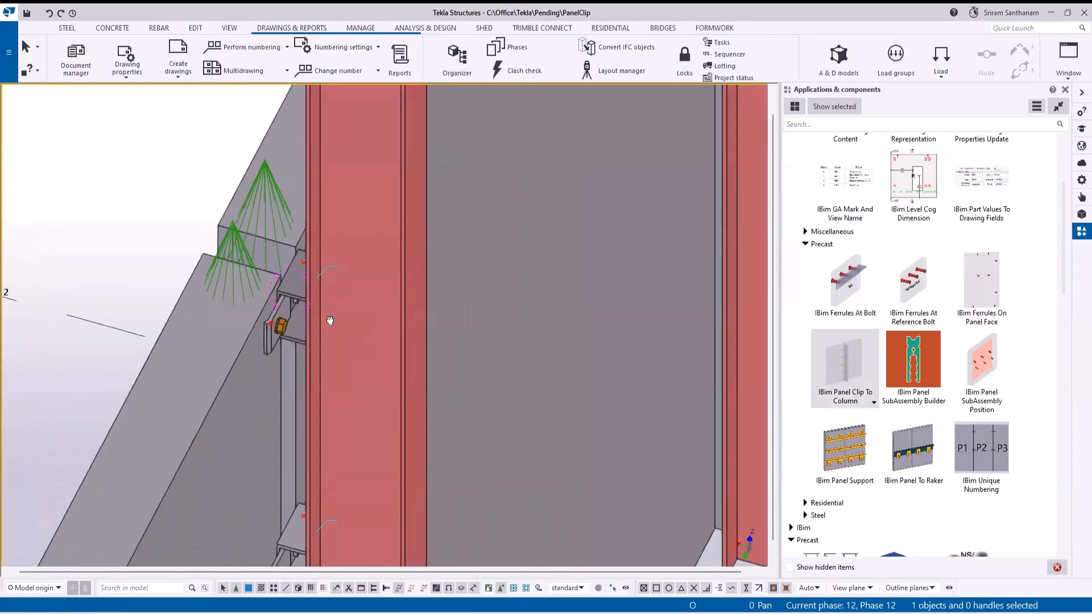
{"action": "scroll", "coordinate": [301, 301], "scroll_direction": "up", "scroll_amount": 4}
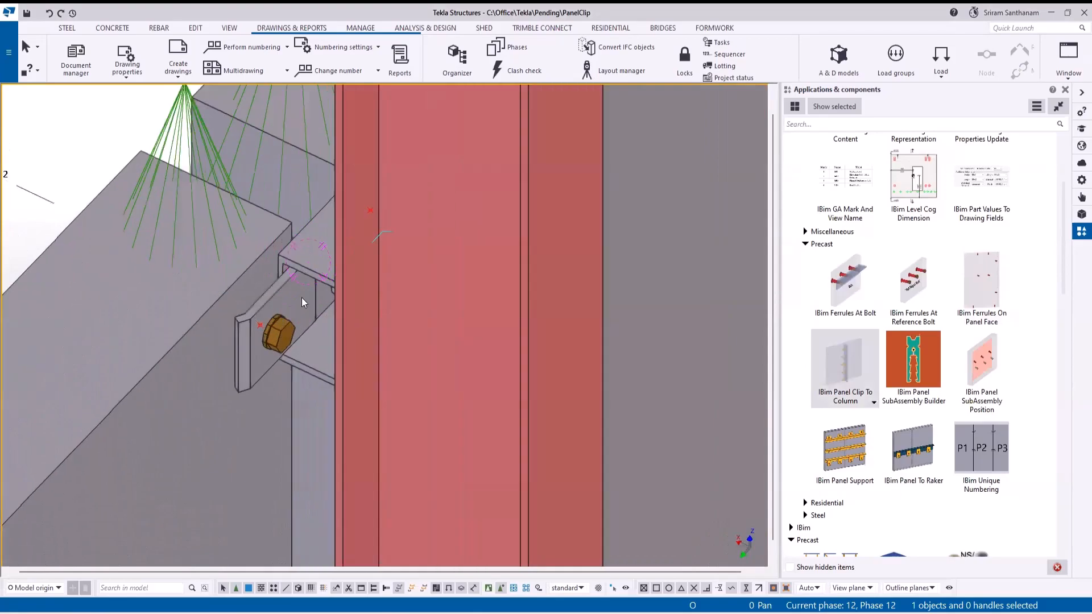
{"action": "scroll", "coordinate": [323, 268], "scroll_direction": "up", "scroll_amount": 1}
{"action": "scroll", "coordinate": [343, 299], "scroll_direction": "down", "scroll_amount": 3}
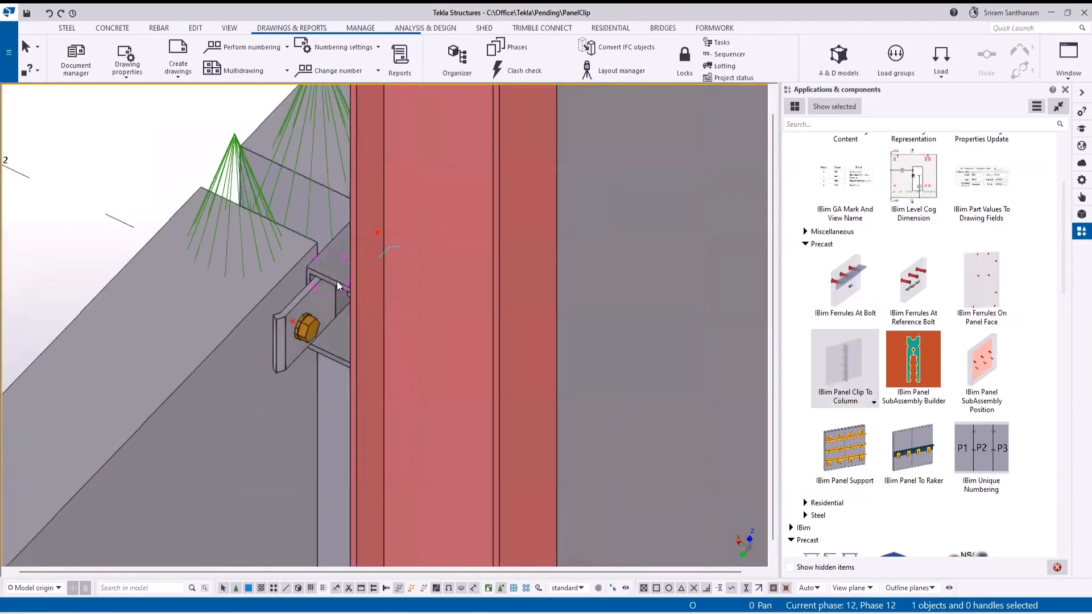
{"action": "scroll", "coordinate": [336, 281], "scroll_direction": "up", "scroll_amount": 3}
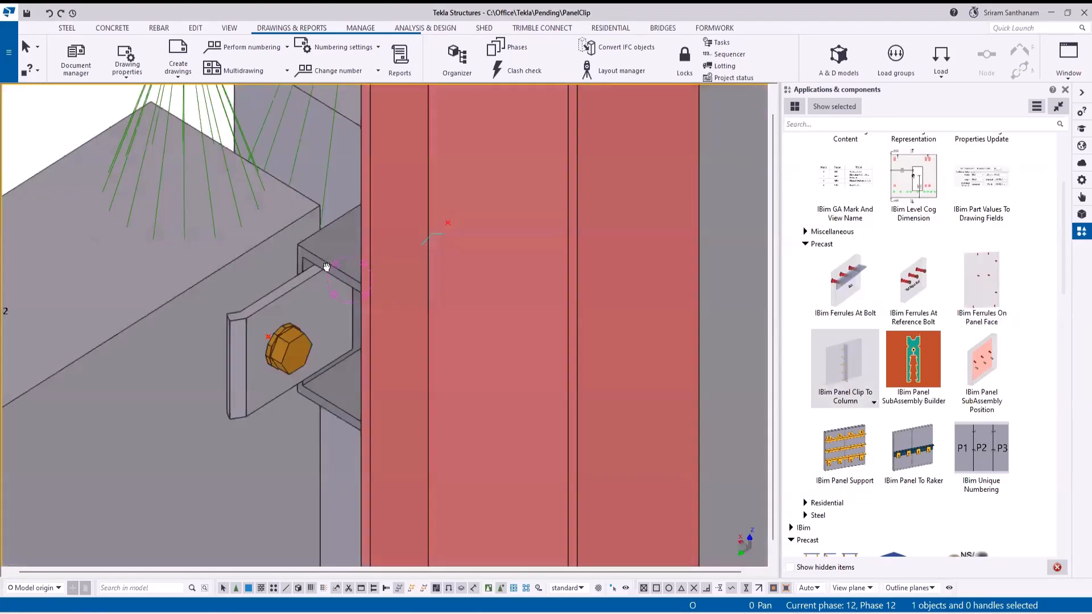
{"action": "scroll", "coordinate": [286, 323], "scroll_direction": "down", "scroll_amount": 5}
{"action": "scroll", "coordinate": [262, 228], "scroll_direction": "down", "scroll_amount": 4}
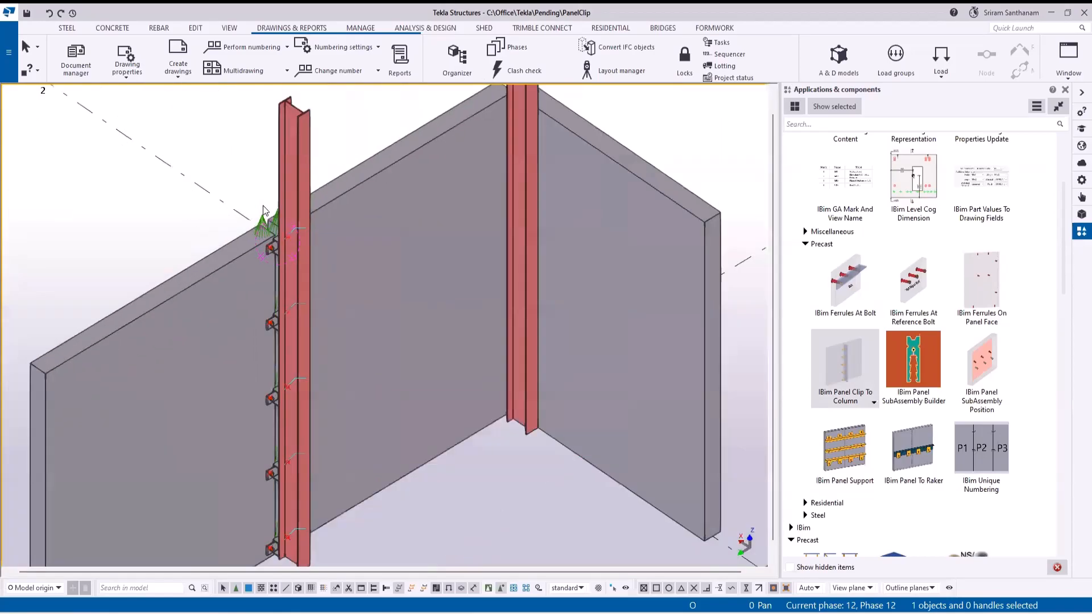
Insert IBim Panel Clip To Column between the corner column and the long wall panel, dismiss the message and end the command.
{"action": "scroll", "coordinate": [317, 505], "scroll_direction": "down", "scroll_amount": 5}
{"action": "scroll", "coordinate": [569, 241], "scroll_direction": "up", "scroll_amount": 8}
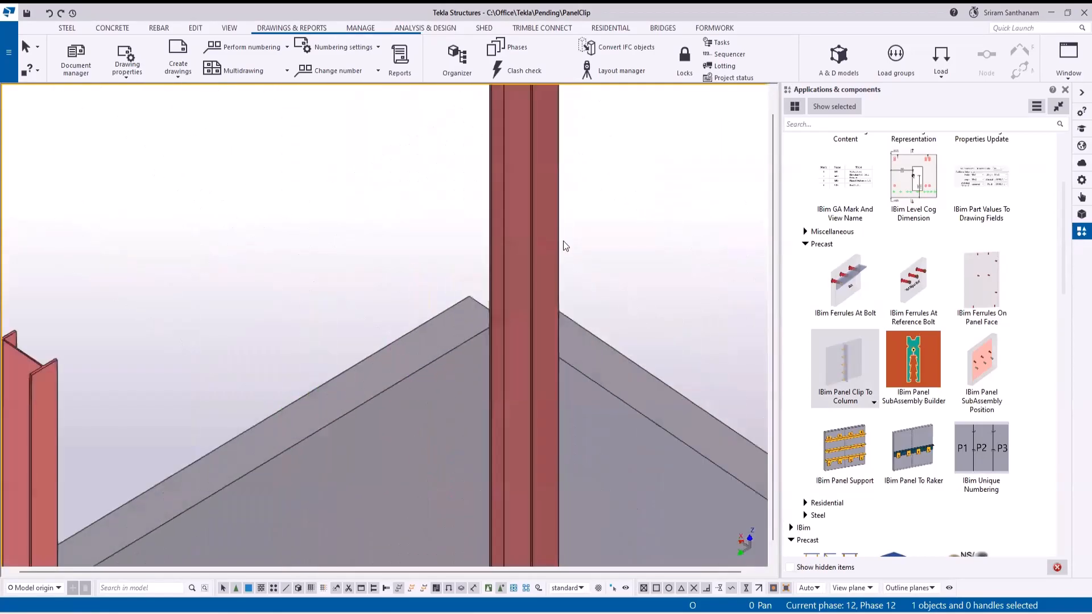
{"action": "key", "text": "Return"}
{"action": "left_click", "coordinate": [534, 223]}
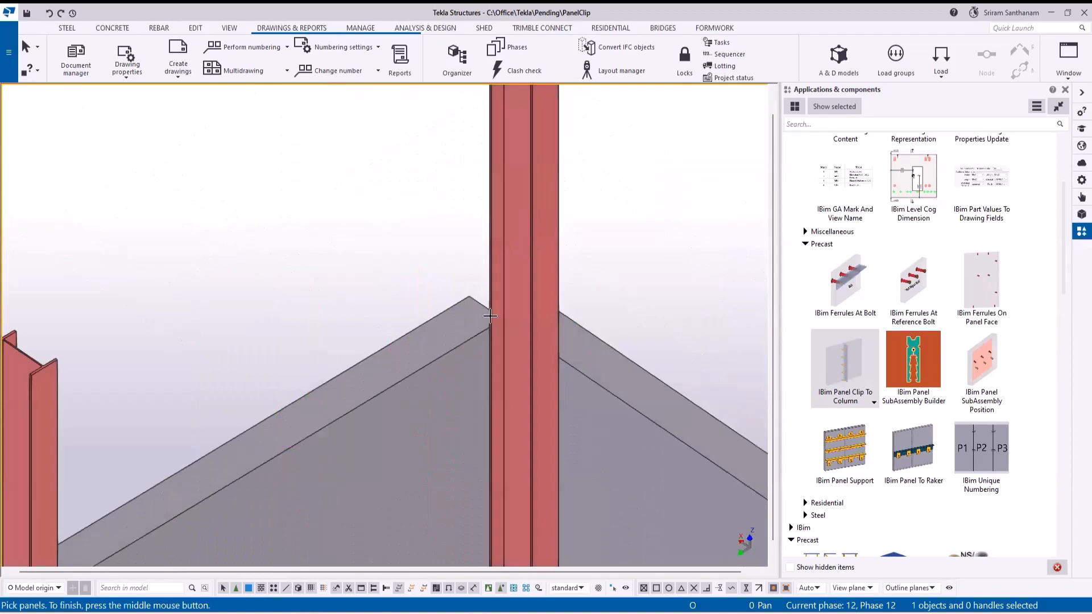
{"action": "left_click", "coordinate": [468, 343]}
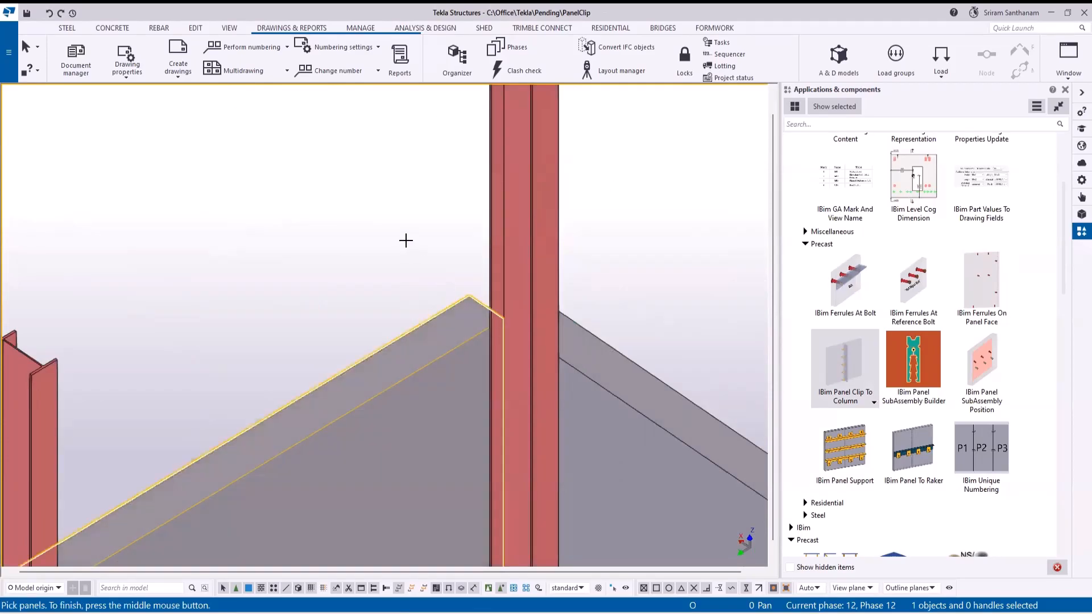
{"action": "middle_click", "coordinate": [405, 234]}
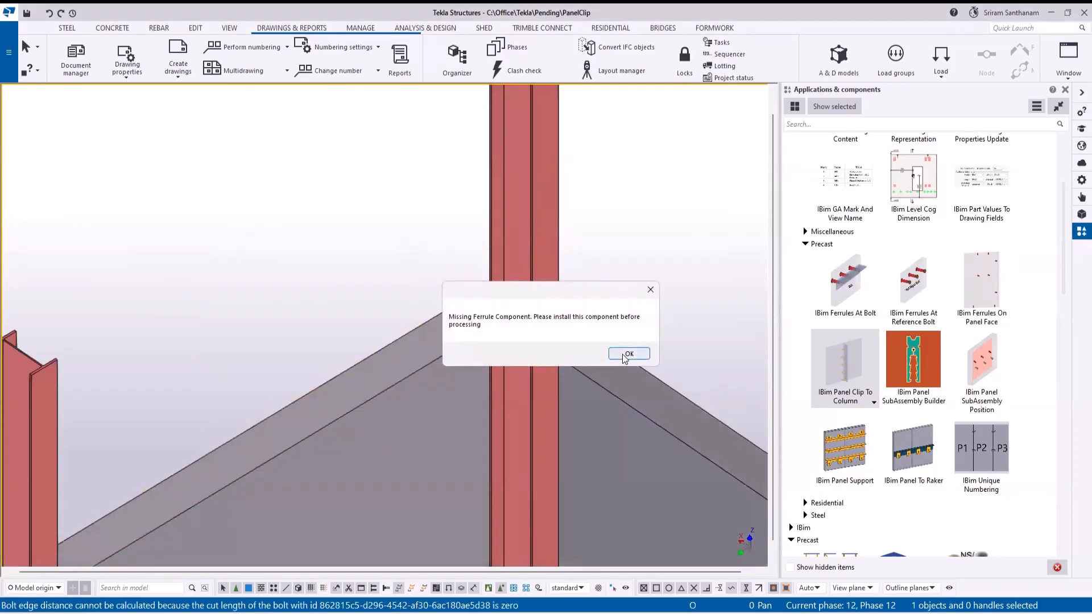
{"action": "left_click", "coordinate": [619, 354]}
{"action": "scroll", "coordinate": [424, 204], "scroll_direction": "down", "scroll_amount": 6}
{"action": "right_click", "coordinate": [536, 188]}
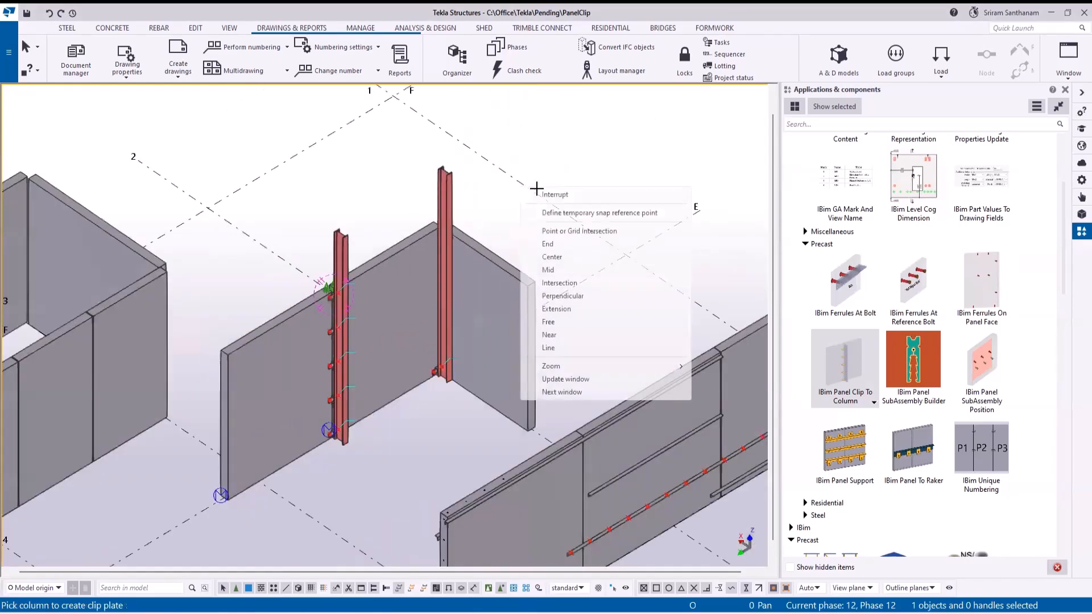
{"action": "left_click", "coordinate": [553, 193]}
Change the Clip Side of the corner column's panel clip connection from both sides to the upper side only and apply it to the model.
{"action": "scroll", "coordinate": [456, 371], "scroll_direction": "up", "scroll_amount": 3}
{"action": "scroll", "coordinate": [401, 372], "scroll_direction": "up", "scroll_amount": 3}
{"action": "left_click", "coordinate": [418, 355]}
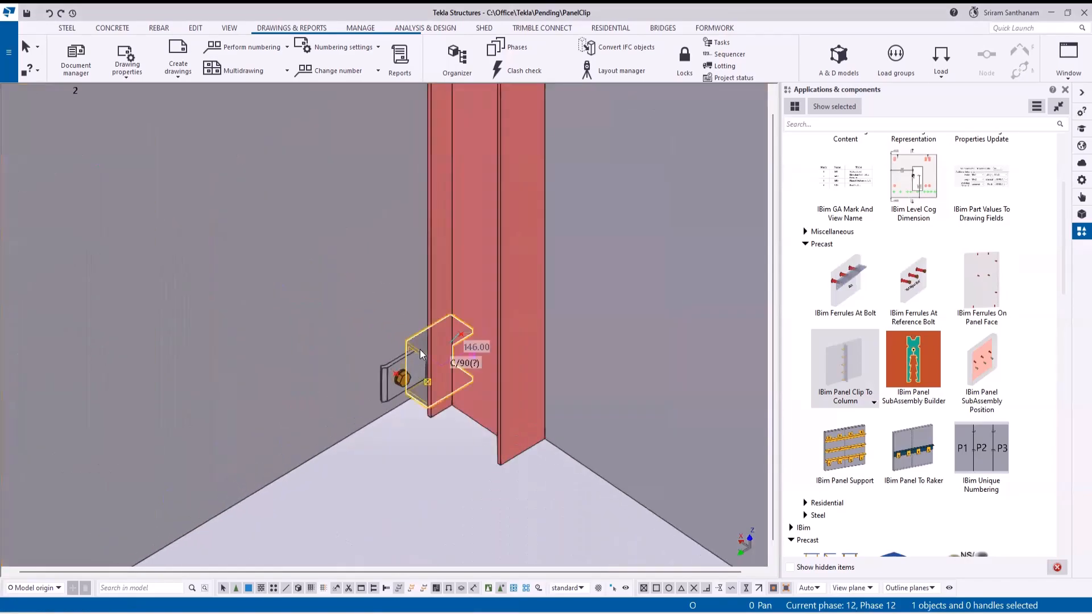
{"action": "left_click", "coordinate": [489, 588]}
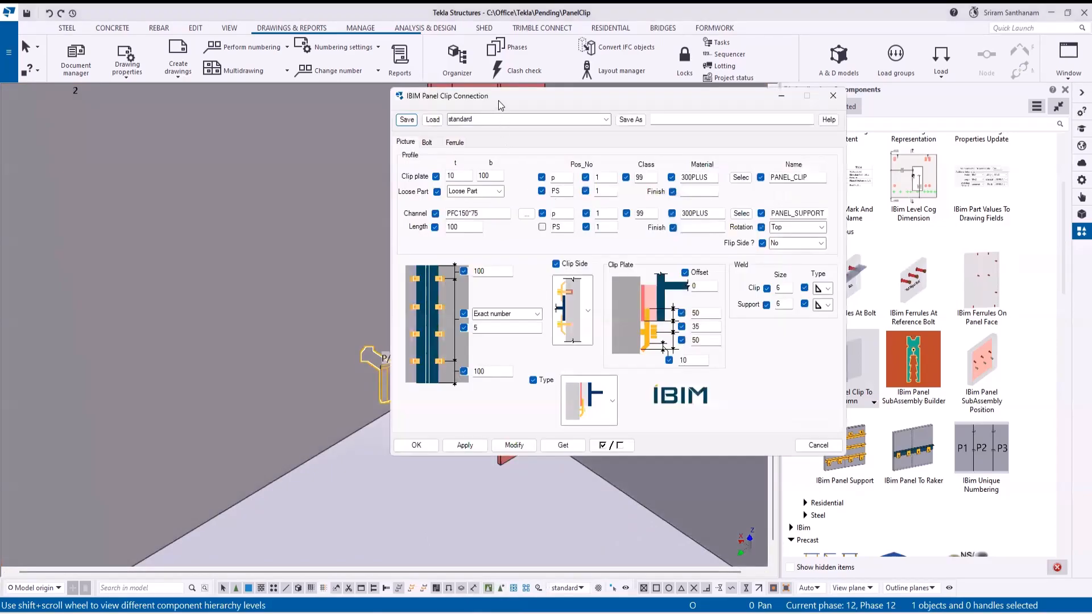
{"action": "left_click_drag", "start_coordinate": [498, 100], "coordinate": [693, 105]}
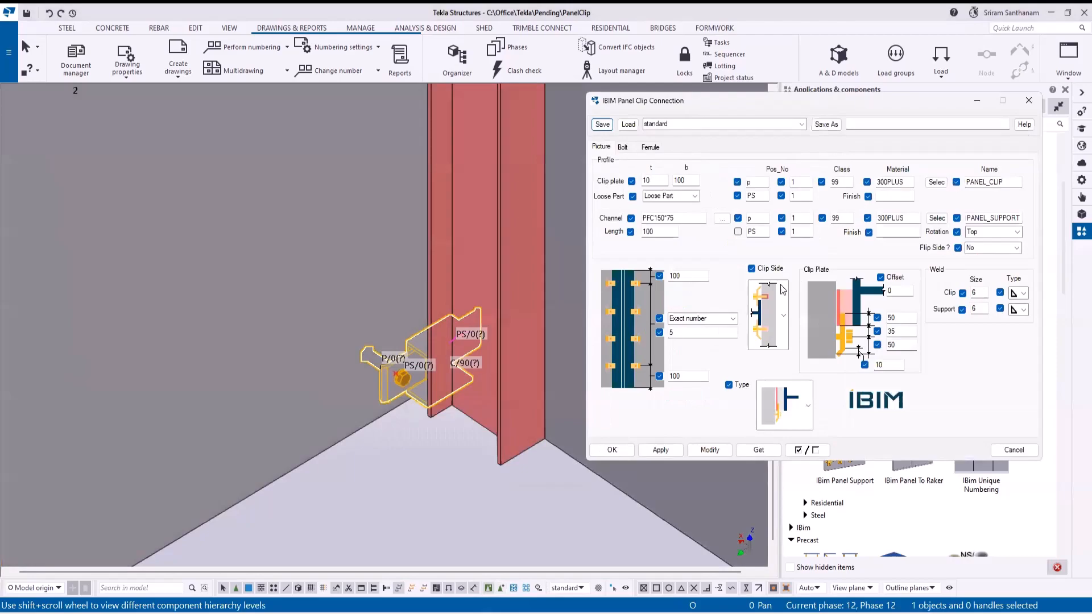
{"action": "left_click", "coordinate": [783, 314]}
{"action": "left_click", "coordinate": [764, 384]}
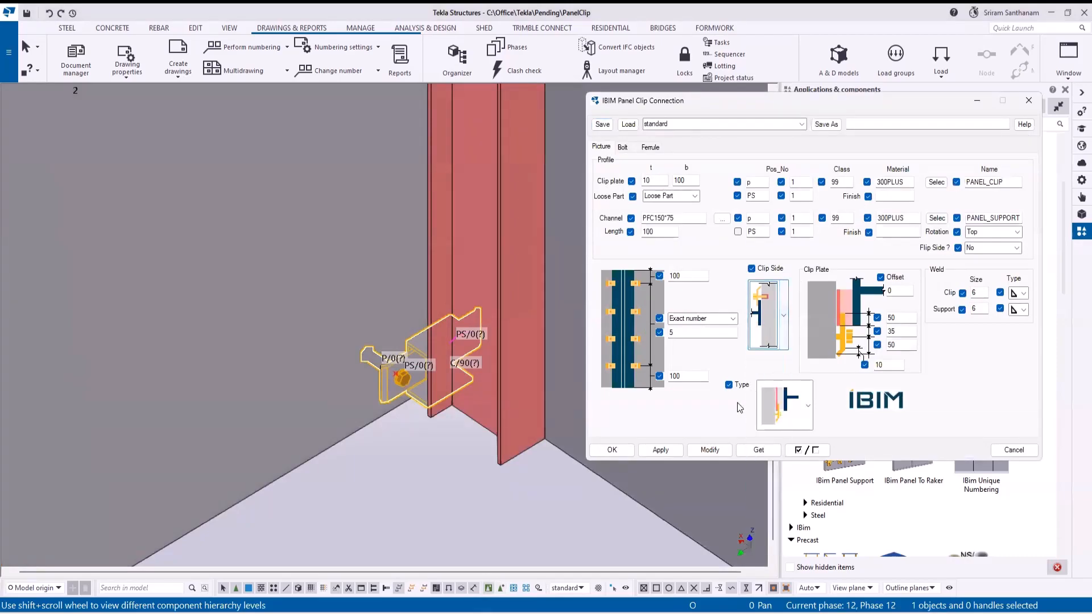
{"action": "left_click", "coordinate": [707, 448]}
{"action": "scroll", "coordinate": [371, 442], "scroll_direction": "down", "scroll_amount": 5}
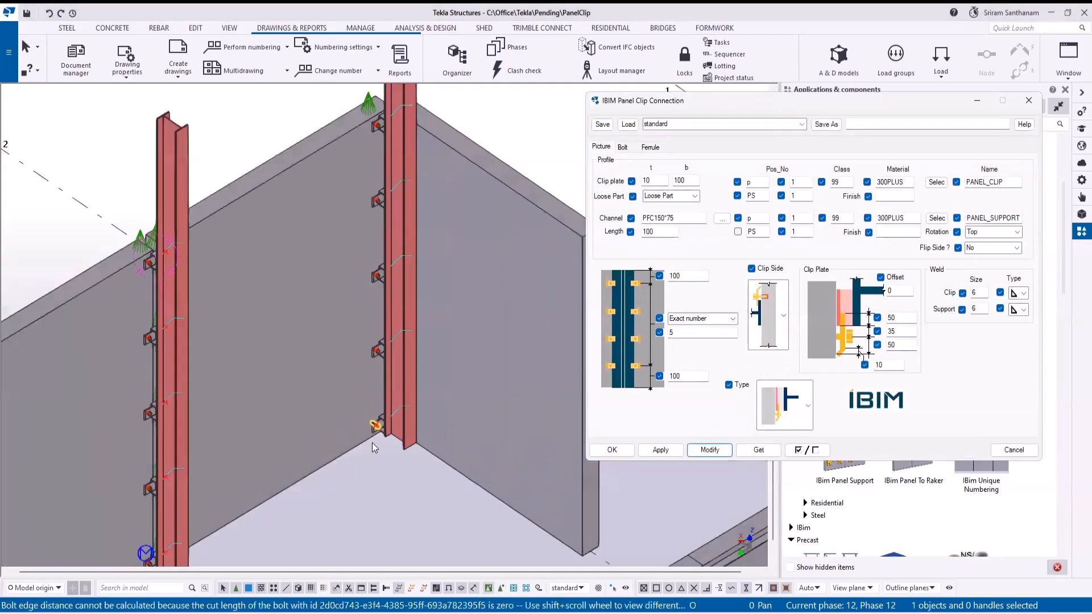
{"action": "scroll", "coordinate": [402, 250], "scroll_direction": "down", "scroll_amount": 2}
{"action": "scroll", "coordinate": [401, 235], "scroll_direction": "up", "scroll_amount": 8}
{"action": "scroll", "coordinate": [246, 245], "scroll_direction": "down", "scroll_amount": 4}
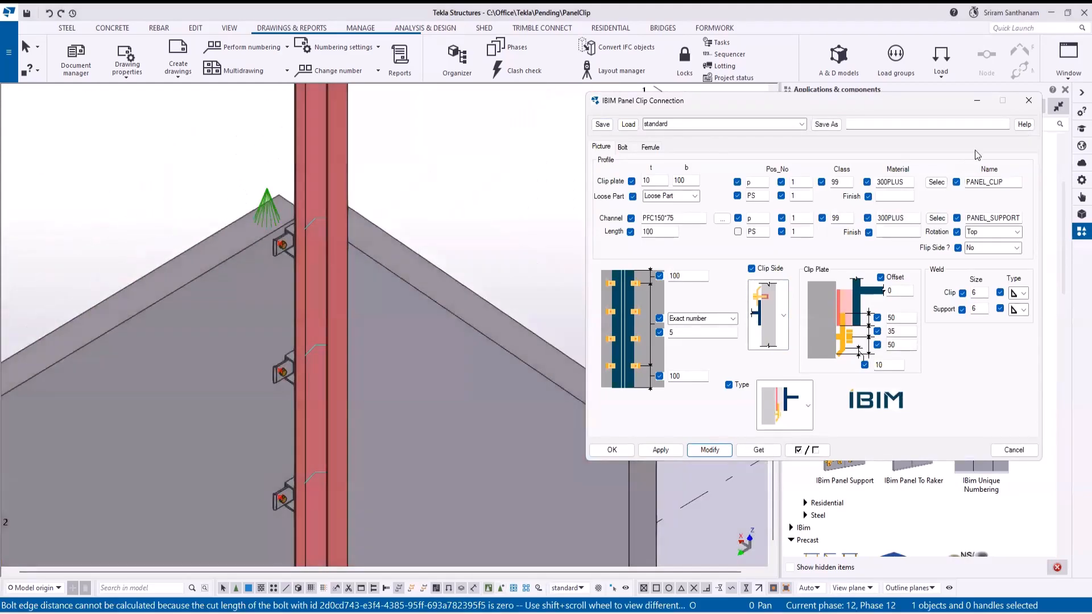
{"action": "left_click", "coordinate": [1028, 102]}
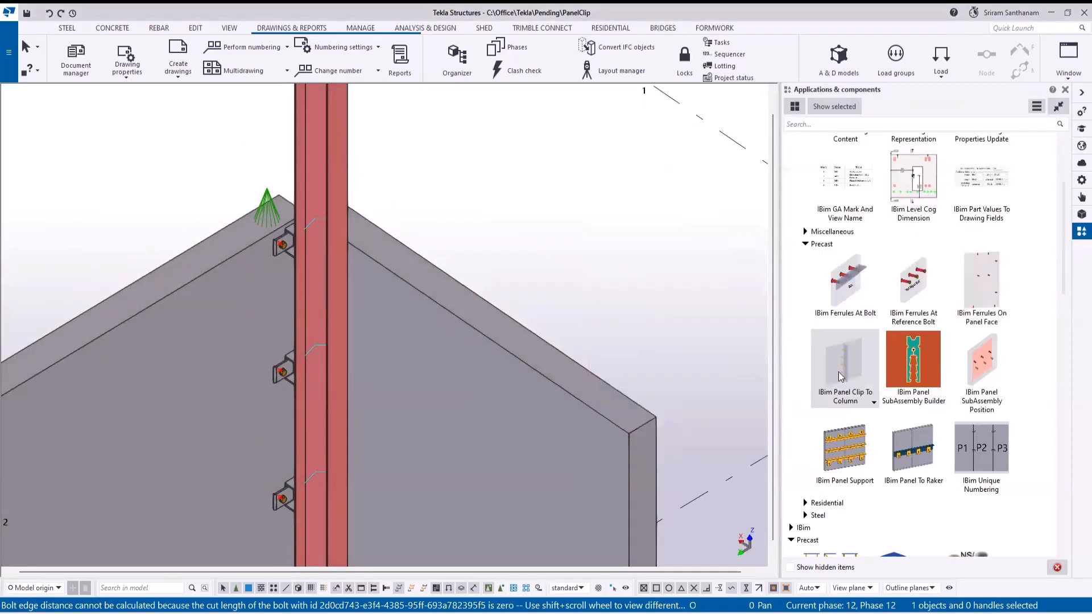
Insert IBim Panel Clip To Column between the corner column and the perpendicular wall panel and end the command.
{"action": "left_click", "coordinate": [840, 375]}
{"action": "left_click", "coordinate": [324, 165]}
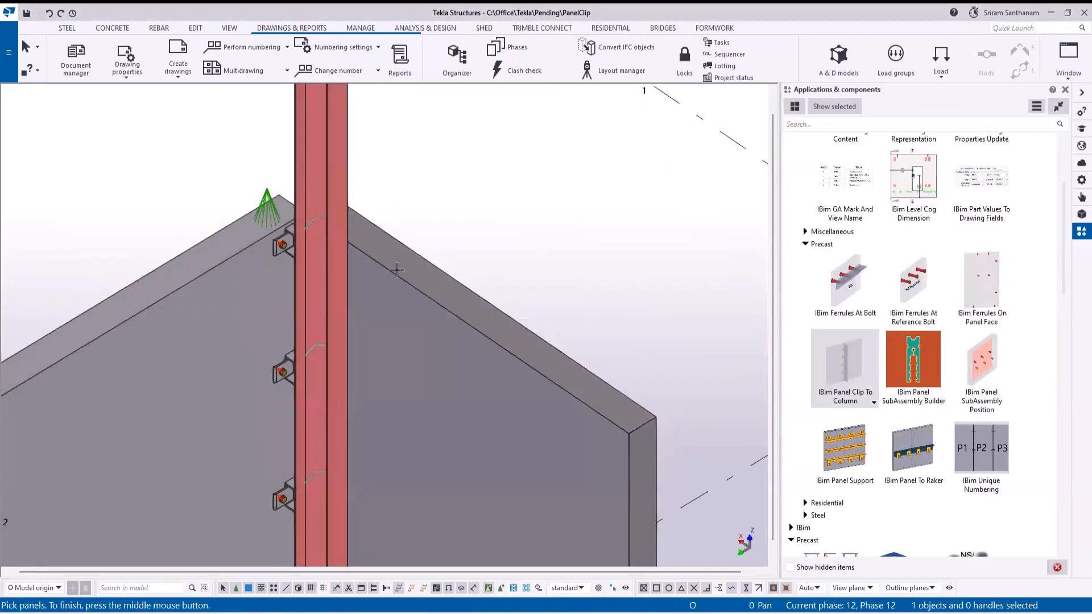
{"action": "left_click", "coordinate": [398, 262]}
{"action": "middle_click", "coordinate": [464, 185]}
{"action": "right_click", "coordinate": [467, 181]}
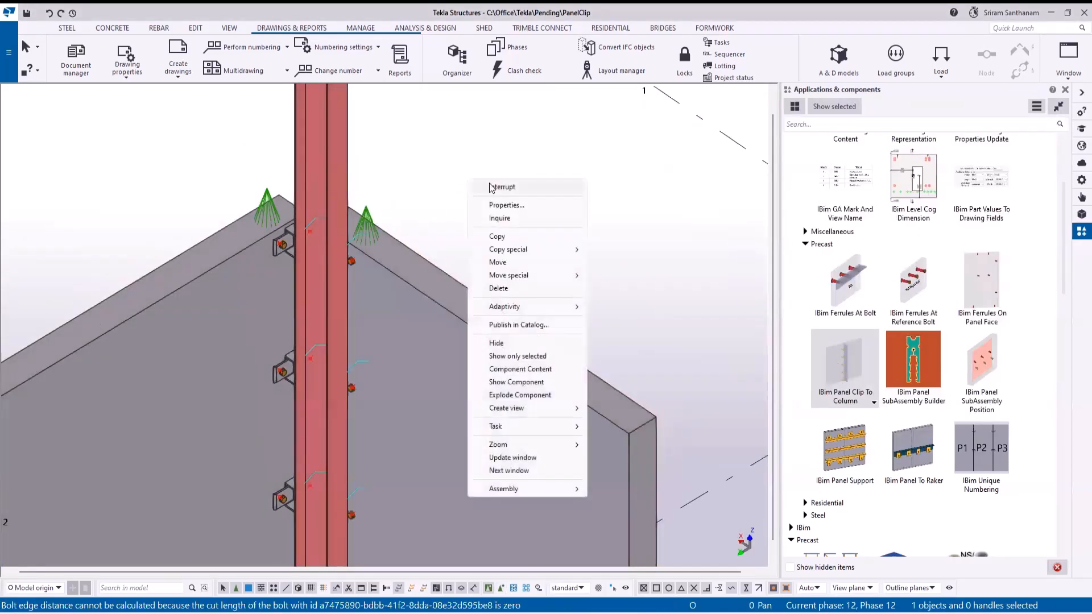
{"action": "left_click", "coordinate": [494, 186]}
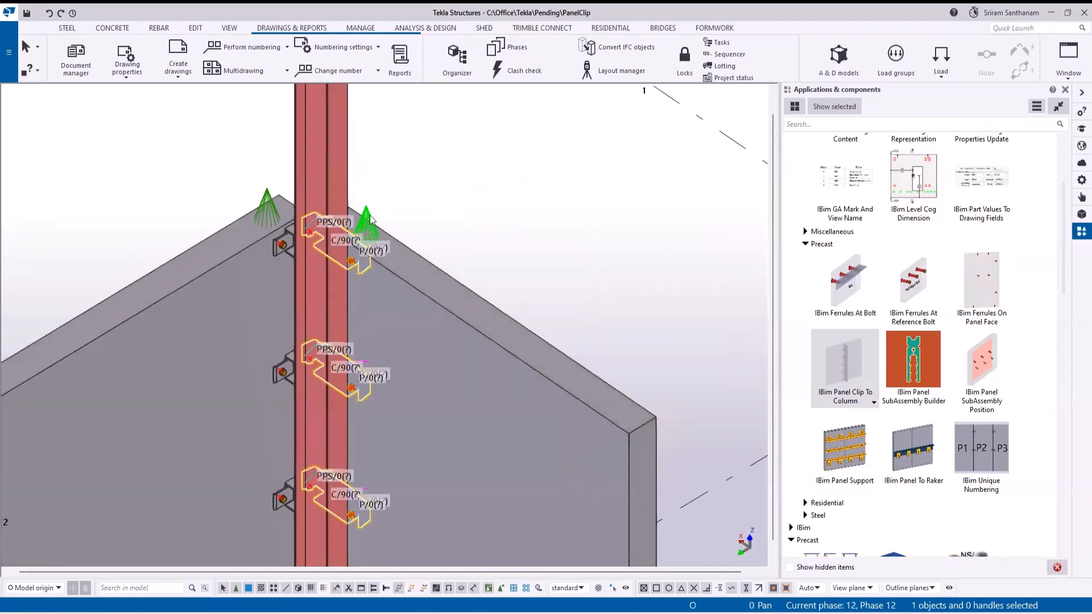
Load the saved std2 settings into the perpendicular panel's clip connection and modify it with them.
{"action": "key", "text": "alt+Return"}
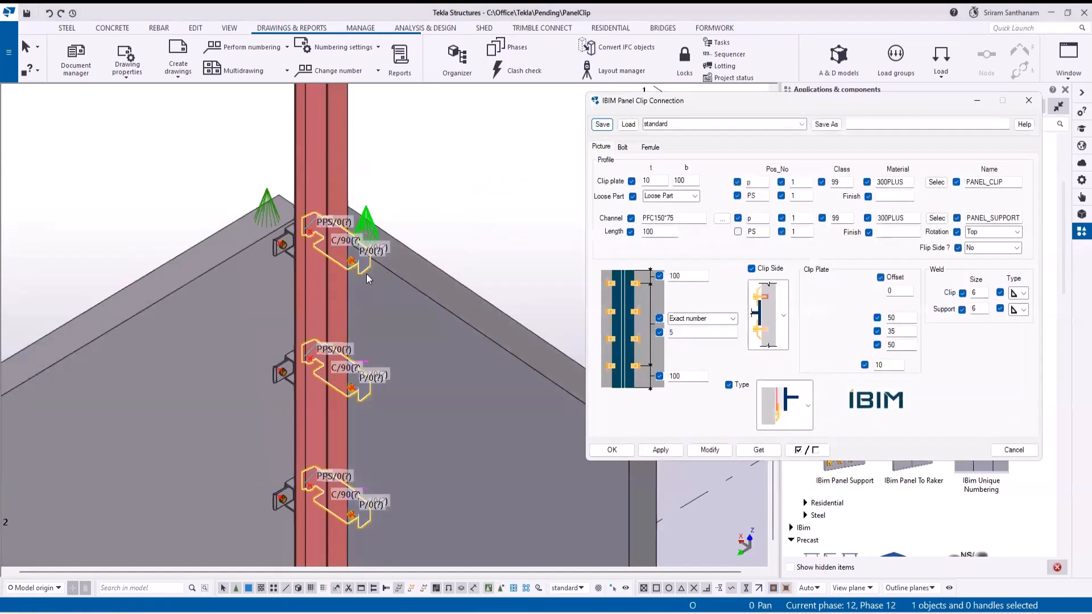
{"action": "middle_click_drag", "start_coordinate": [362, 275], "coordinate": [330, 298], "text": "ctrl"}
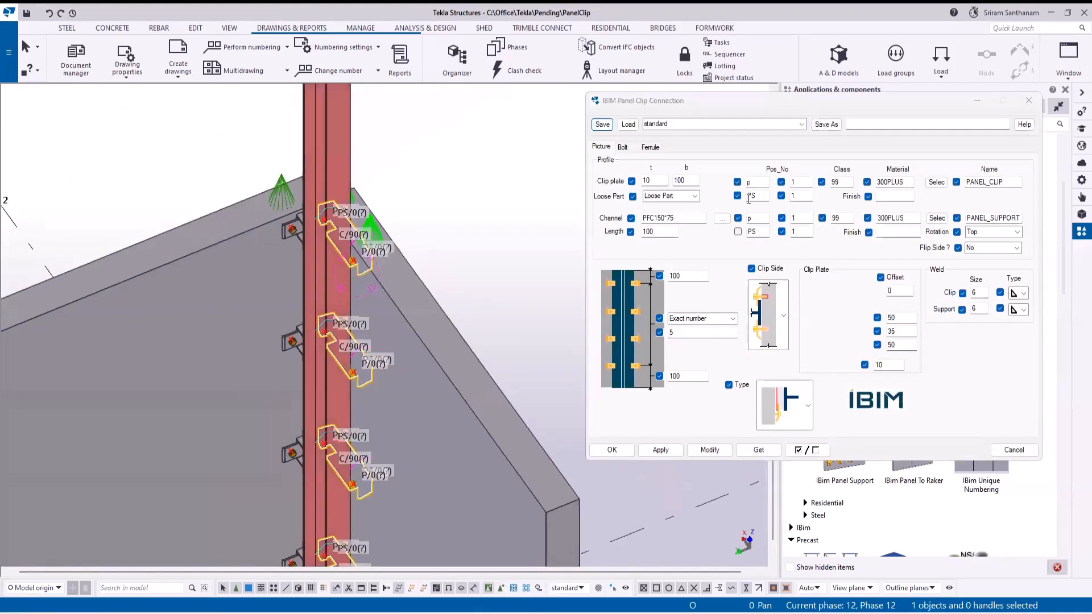
{"action": "left_click", "coordinate": [801, 124]}
{"action": "left_click", "coordinate": [682, 168]}
{"action": "left_click", "coordinate": [627, 124]}
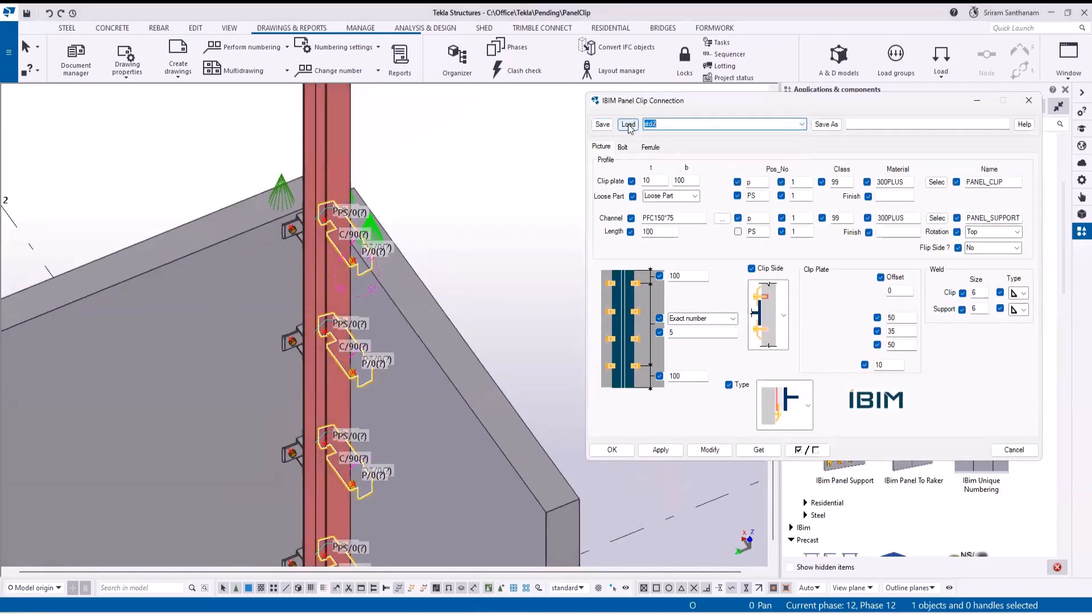
{"action": "left_click", "coordinate": [710, 450]}
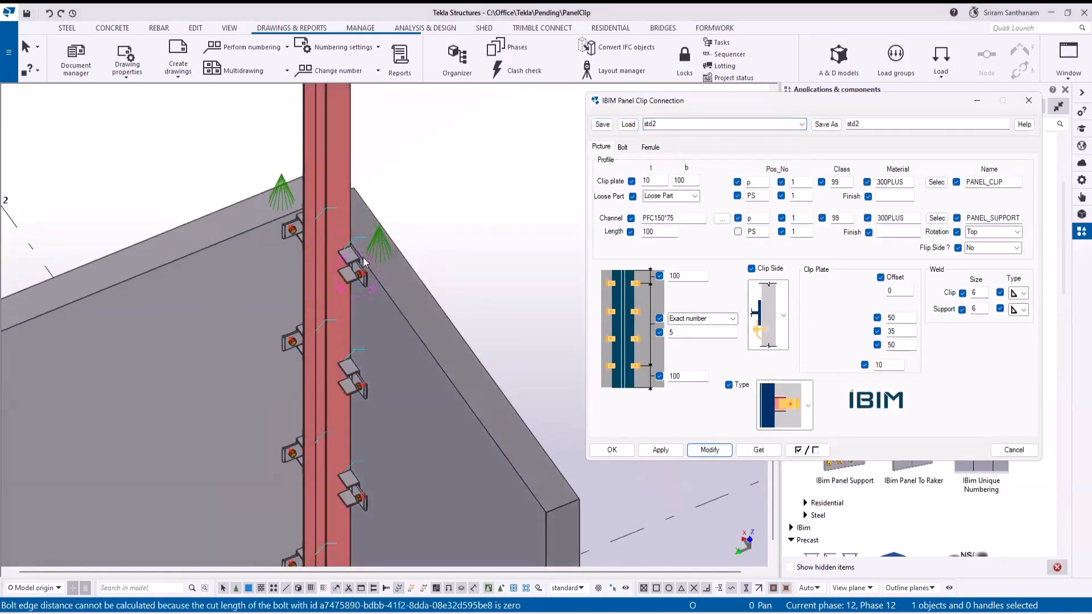
Examine the perpendicular panel's clips up close, review the connection's Type options and close its settings.
{"action": "scroll", "coordinate": [354, 265], "scroll_direction": "up", "scroll_amount": 5}
{"action": "scroll", "coordinate": [356, 262], "scroll_direction": "up", "scroll_amount": 2}
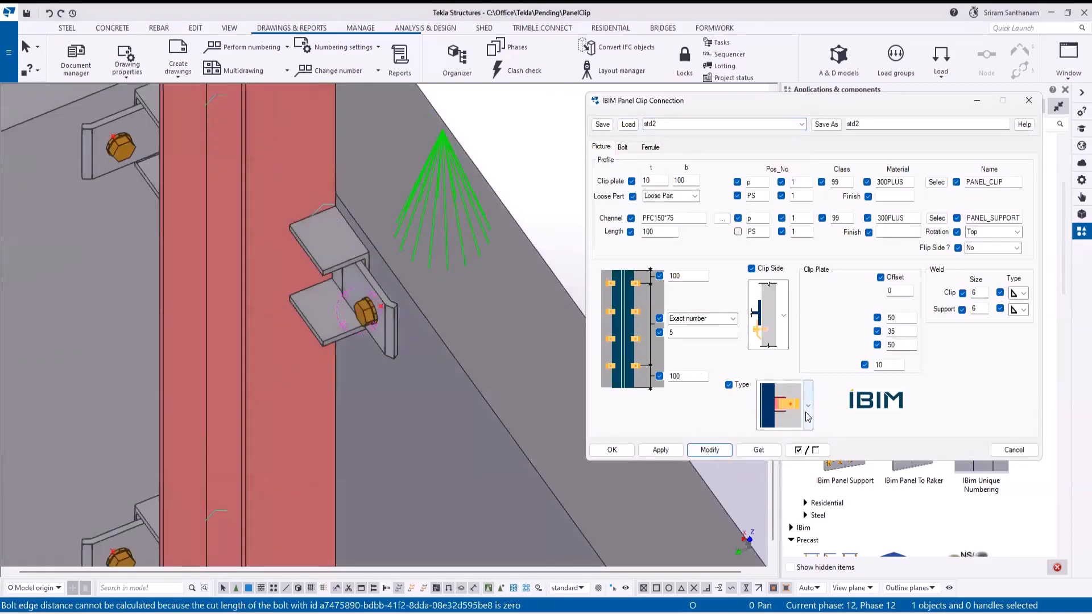
{"action": "left_click", "coordinate": [808, 406]}
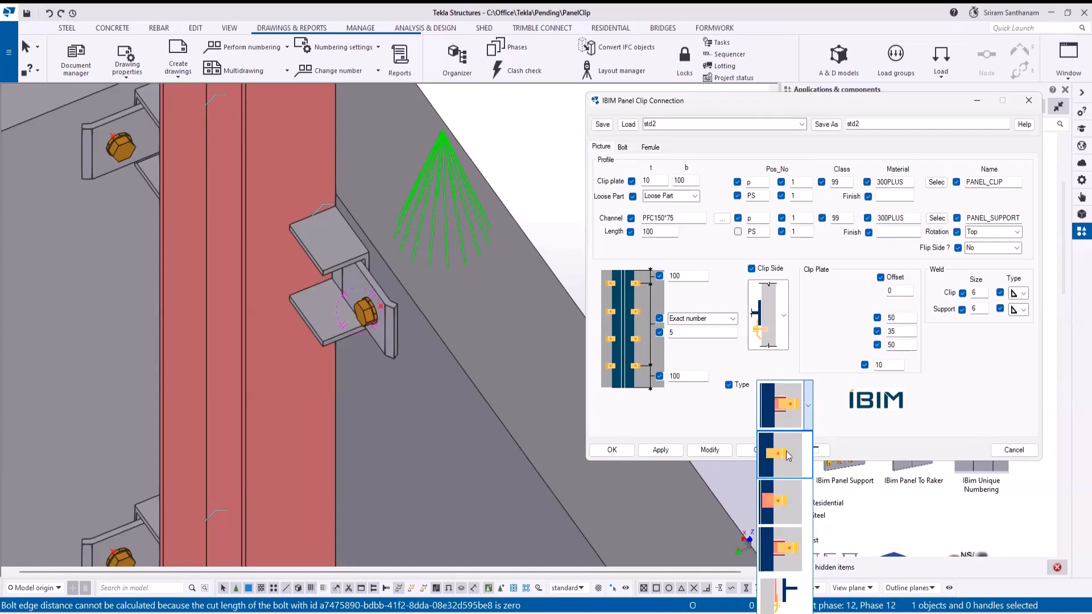
{"action": "left_click", "coordinate": [970, 402]}
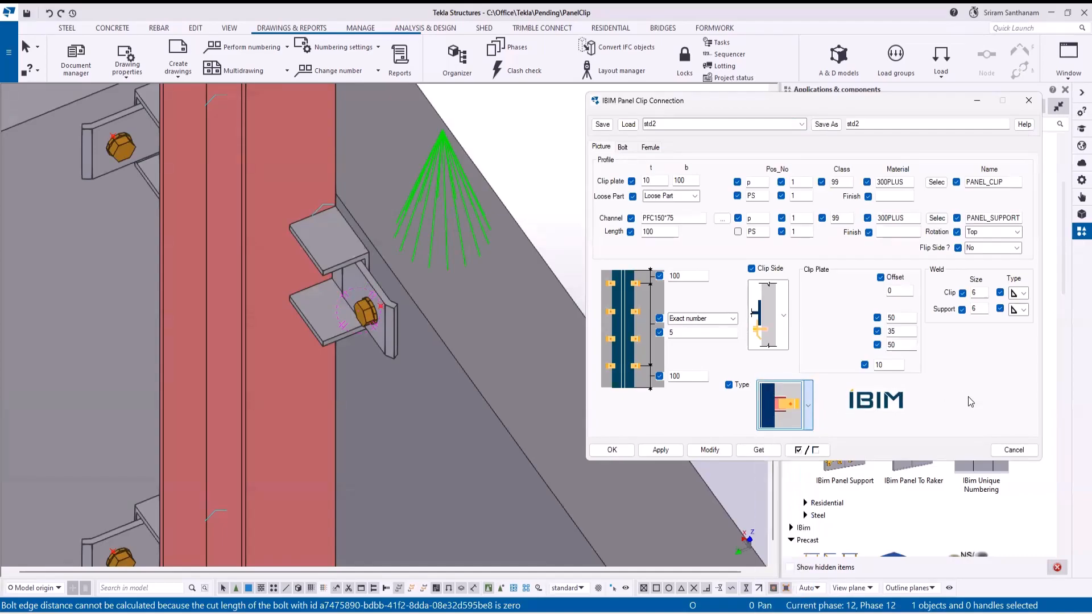
{"action": "left_click", "coordinate": [1028, 100]}
Insert IBim Panel Support on the two adjoining wall panels along grid line 1, from one outer end to the other, and end the command.
{"action": "scroll", "coordinate": [337, 296], "scroll_direction": "down", "scroll_amount": 5}
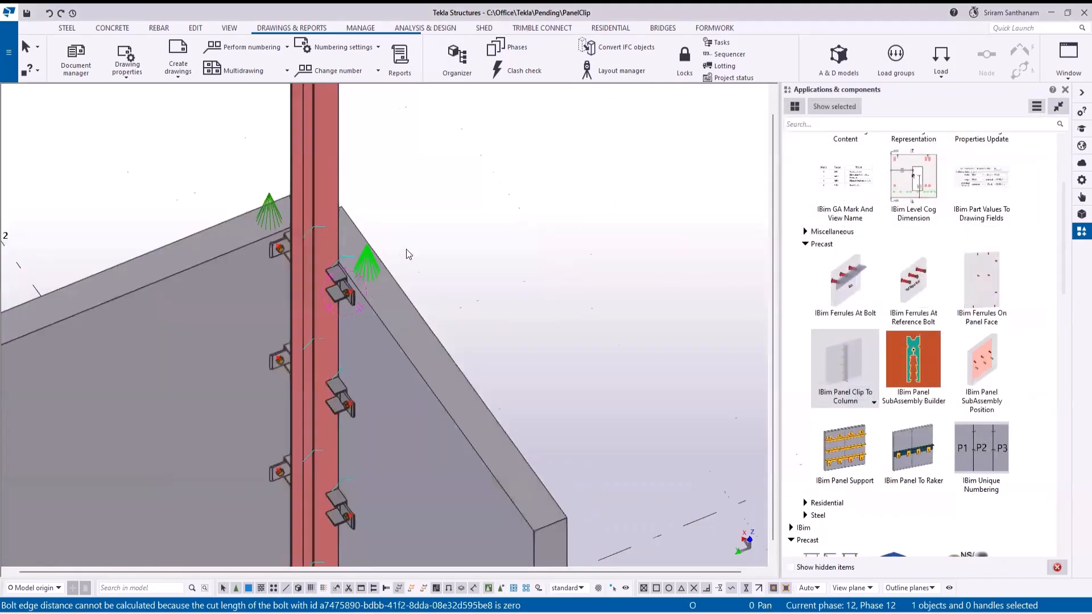
{"action": "scroll", "coordinate": [406, 249], "scroll_direction": "down", "scroll_amount": 5}
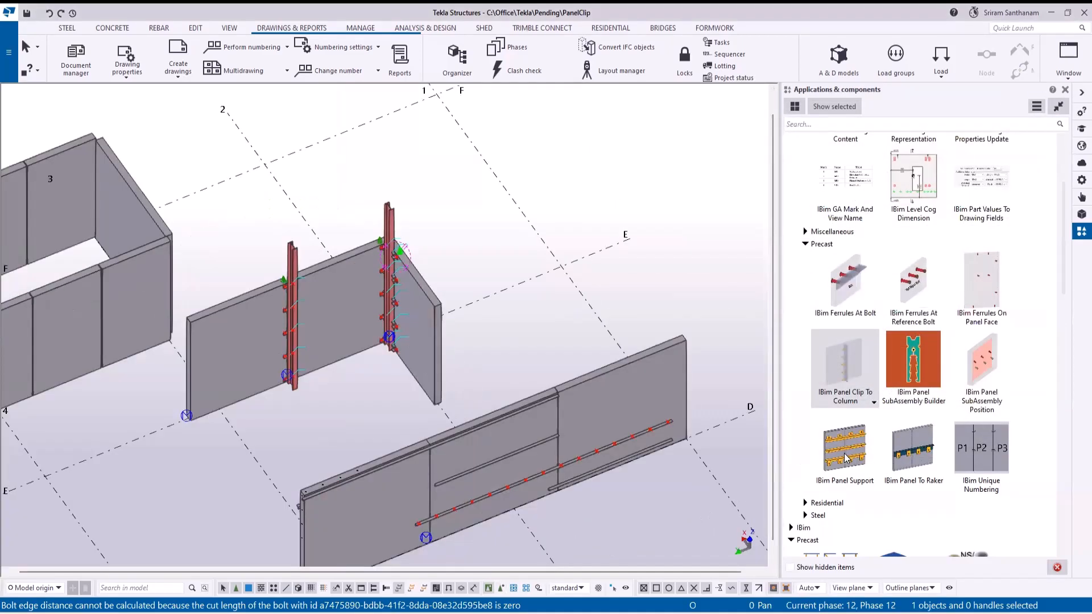
{"action": "left_click", "coordinate": [846, 450]}
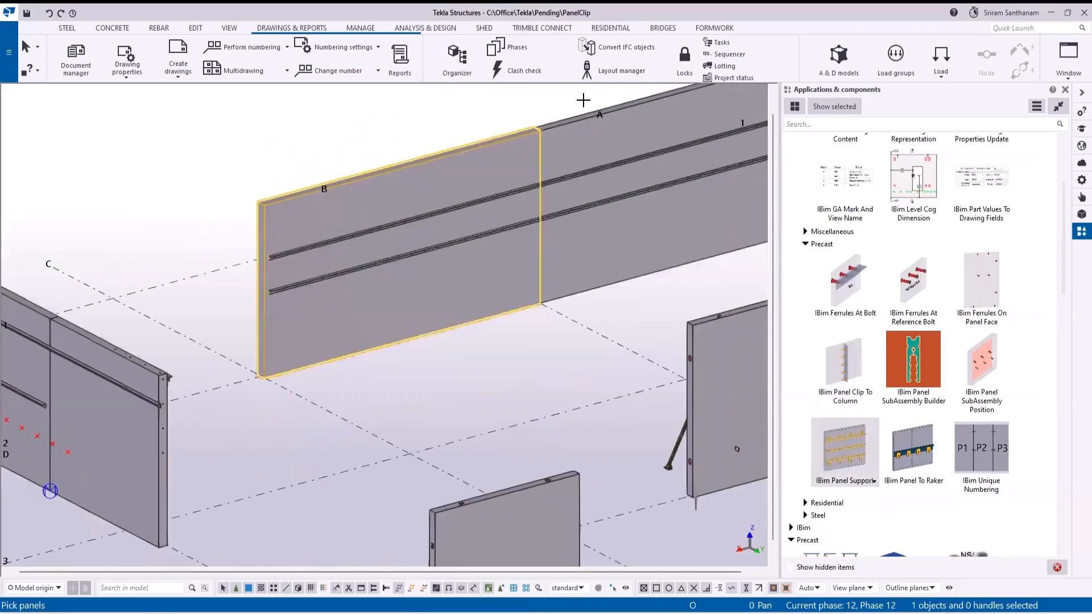
{"action": "left_click", "coordinate": [581, 120]}
{"action": "middle_click", "coordinate": [417, 138]}
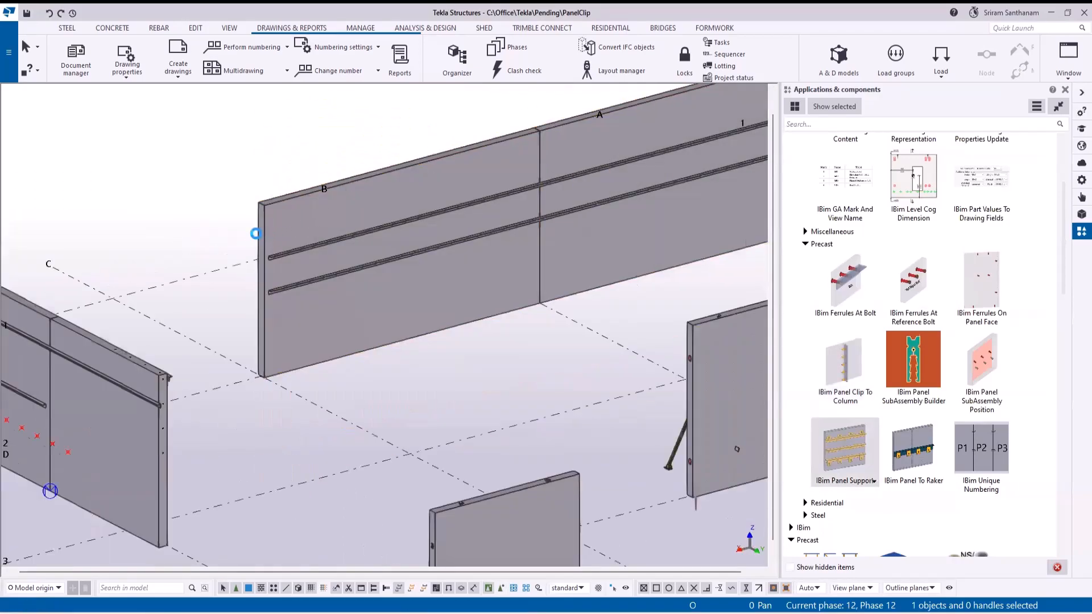
{"action": "left_click", "coordinate": [262, 233]}
{"action": "scroll", "coordinate": [176, 265], "scroll_direction": "down", "scroll_amount": 5}
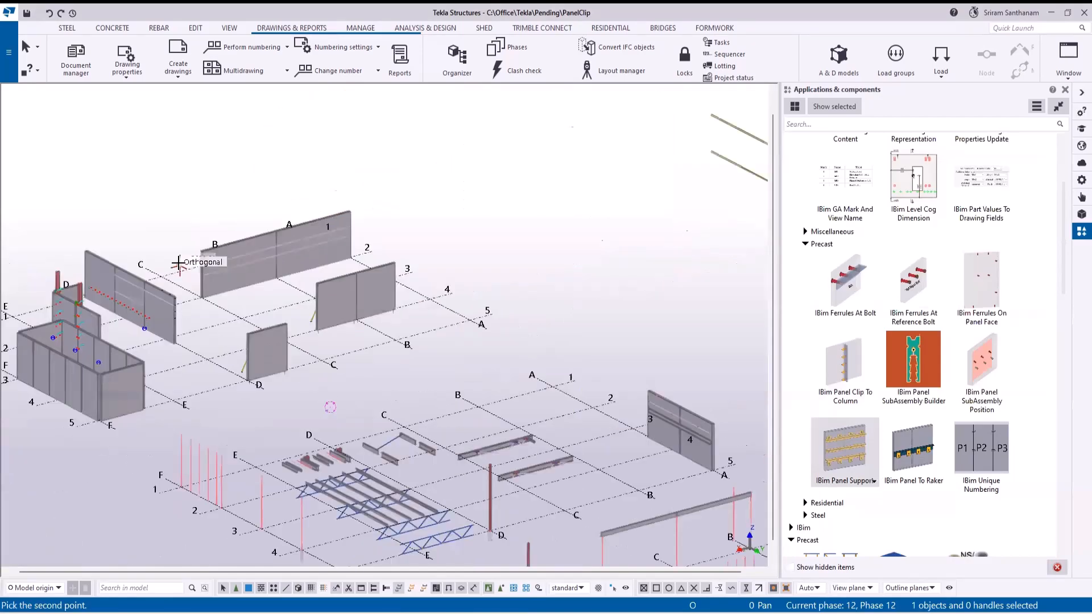
{"action": "scroll", "coordinate": [339, 227], "scroll_direction": "up", "scroll_amount": 5}
{"action": "left_click", "coordinate": [352, 218]}
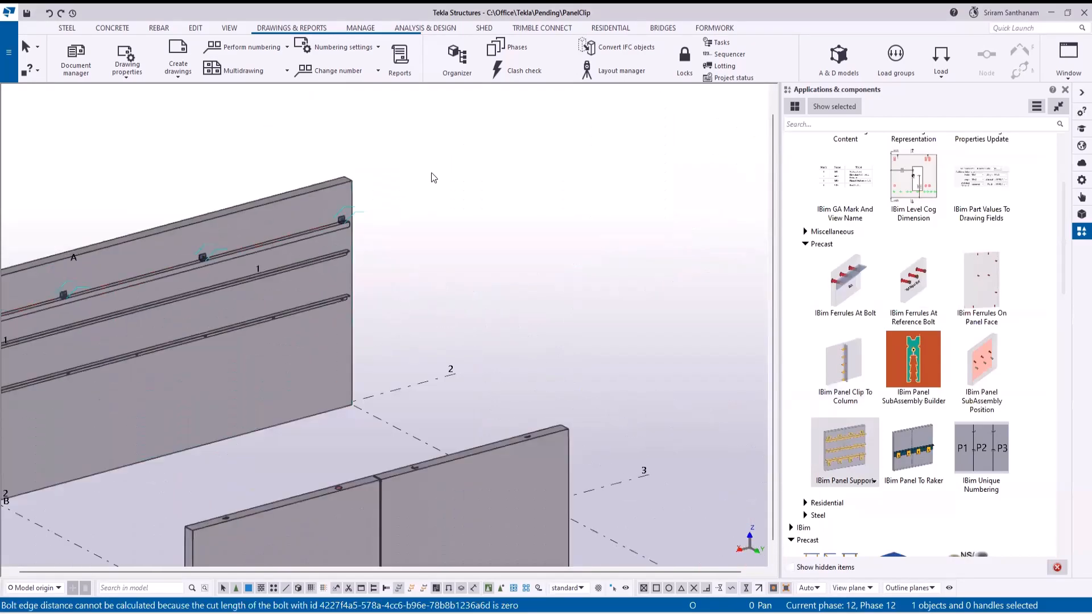
{"action": "right_click", "coordinate": [447, 175]}
{"action": "left_click", "coordinate": [454, 179]}
{"action": "scroll", "coordinate": [313, 234], "scroll_direction": "up", "scroll_amount": 3}
{"action": "scroll", "coordinate": [313, 234], "scroll_direction": "up", "scroll_amount": 4}
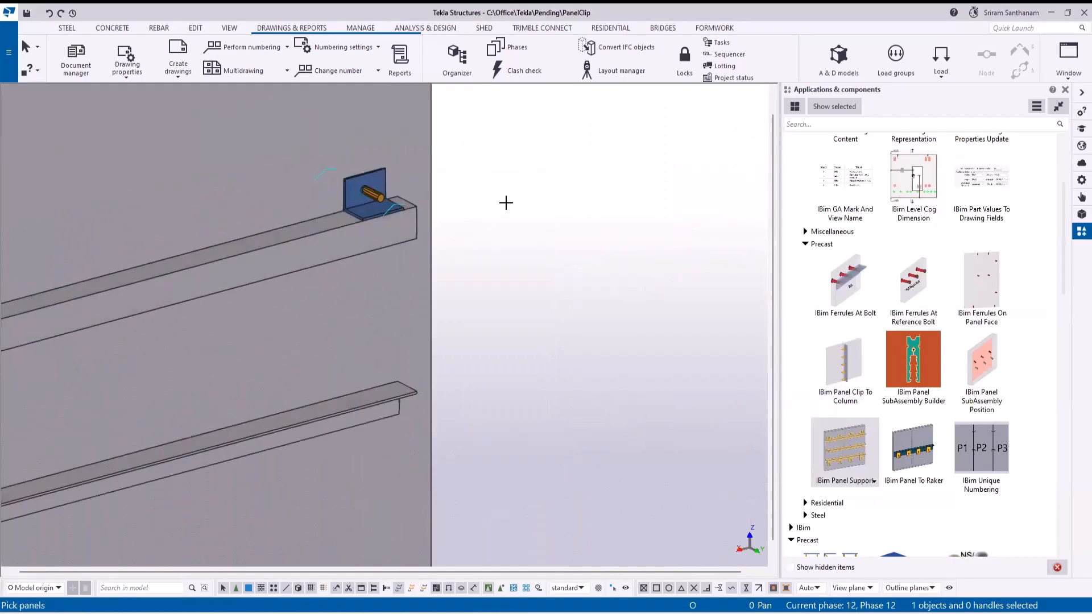
{"action": "right_click", "coordinate": [509, 170]}
{"action": "left_click", "coordinate": [534, 177]}
Open the new panel support's settings, set the support profile's Rotation to Below and modify the component.
{"action": "scroll", "coordinate": [614, 212], "scroll_direction": "down", "scroll_amount": 8}
{"action": "scroll", "coordinate": [188, 328], "scroll_direction": "up", "scroll_amount": 6}
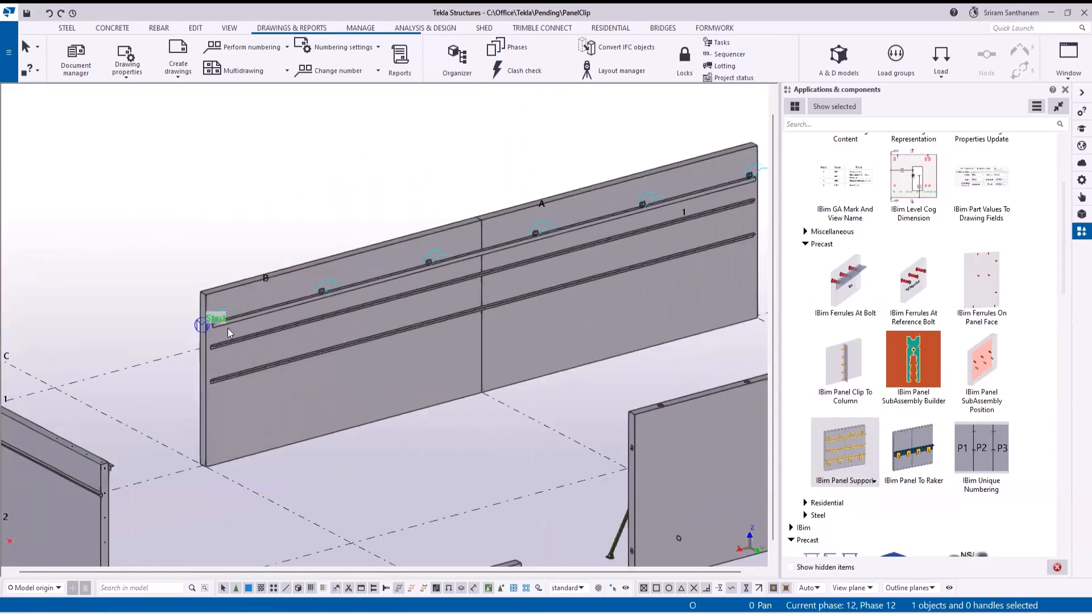
{"action": "mouse_move", "coordinate": [242, 318]}
{"action": "middle_mouse_down", "text": "ctrl"}
{"action": "mouse_move", "coordinate": [378, 320]}
{"action": "mouse_move", "coordinate": [262, 313]}
{"action": "middle_mouse_up", "text": "ctrl"}
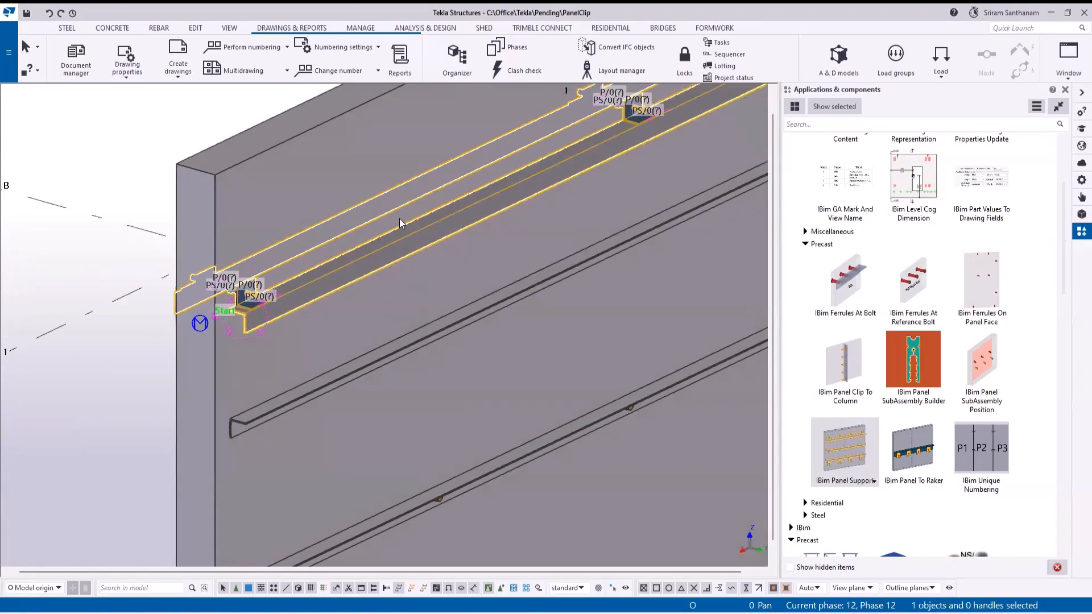
{"action": "double_click", "coordinate": [399, 218]}
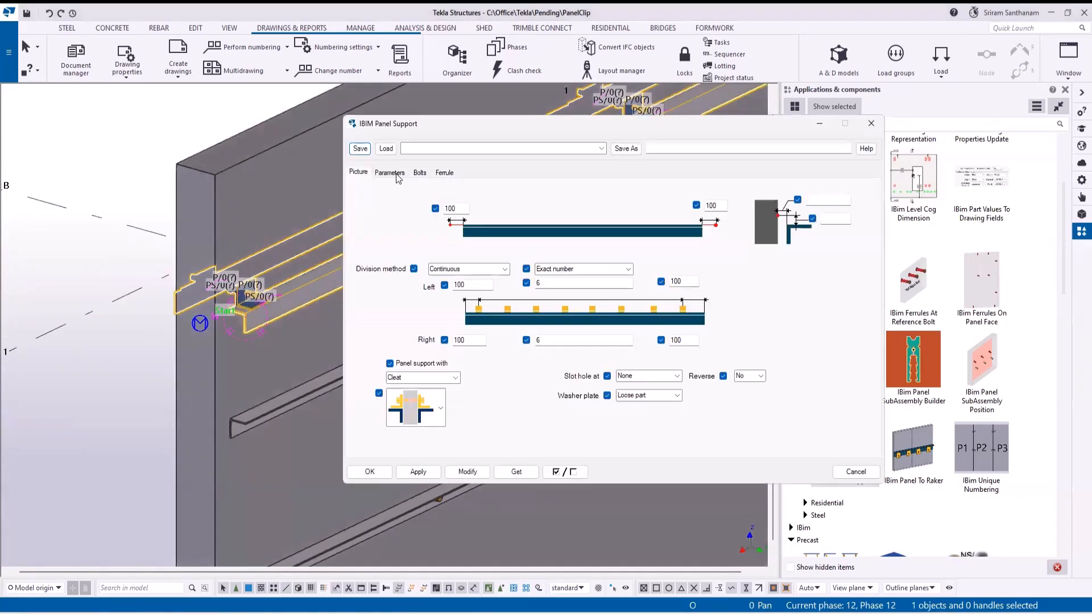
{"action": "left_click", "coordinate": [391, 173]}
{"action": "left_click", "coordinate": [863, 221]}
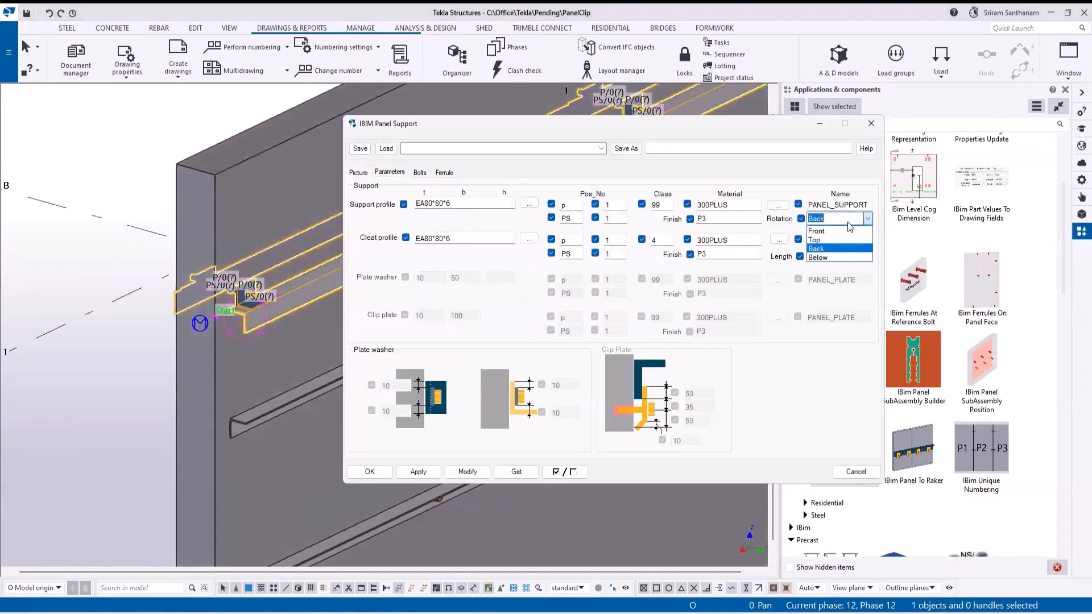
{"action": "left_click", "coordinate": [818, 258]}
{"action": "left_click", "coordinate": [468, 469]}
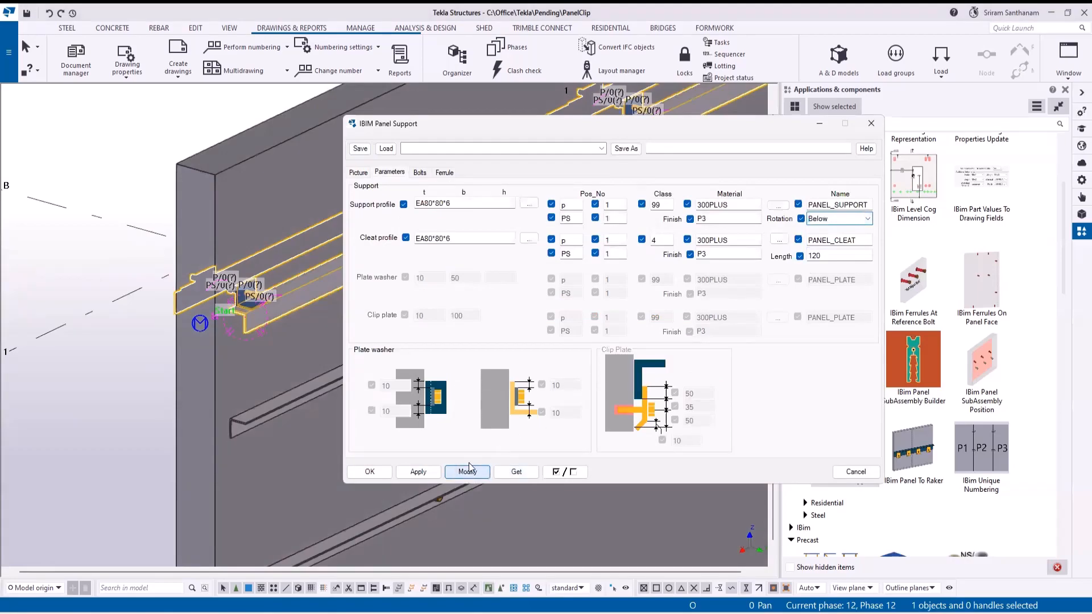
Reverse the bolt direction of the panel support's cleat bolts and modify the component.
{"action": "scroll", "coordinate": [245, 306], "scroll_direction": "up", "scroll_amount": 5}
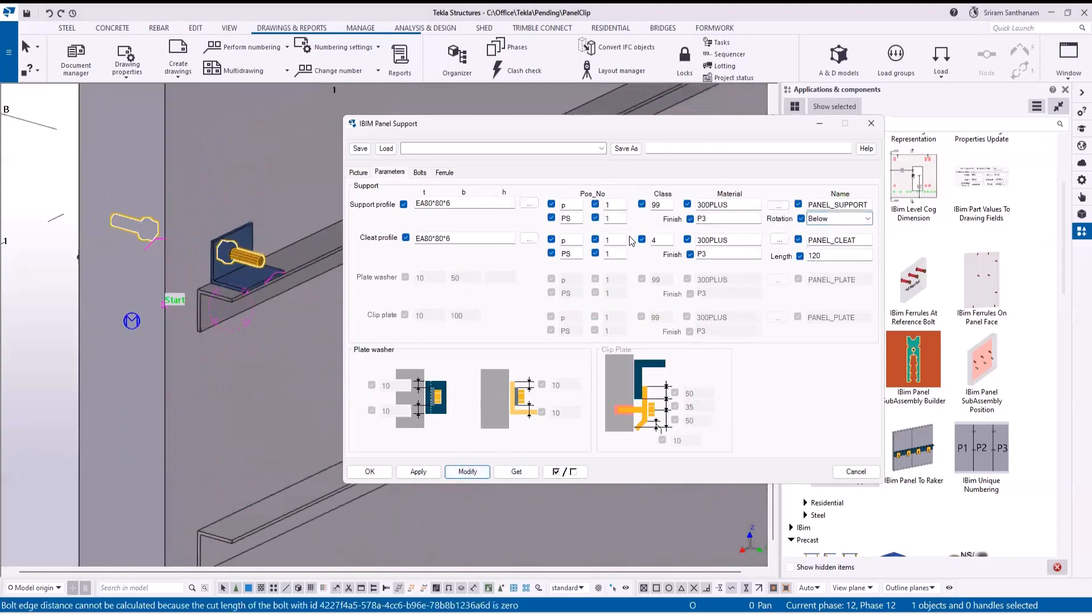
{"action": "left_click", "coordinate": [420, 173]}
{"action": "left_click", "coordinate": [617, 226]}
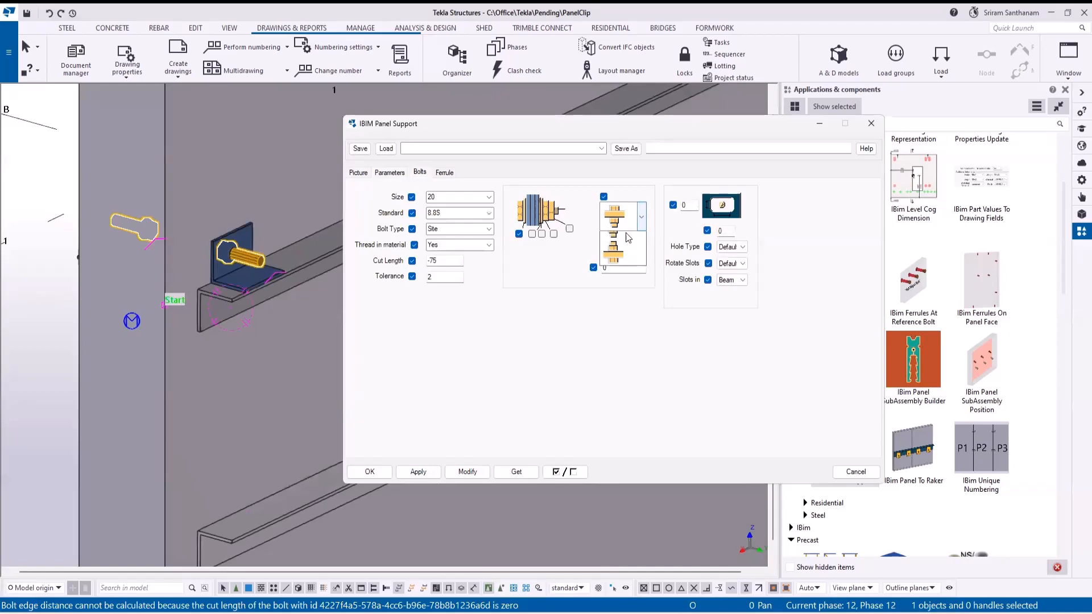
{"action": "left_click", "coordinate": [618, 274]}
{"action": "left_click", "coordinate": [464, 473]}
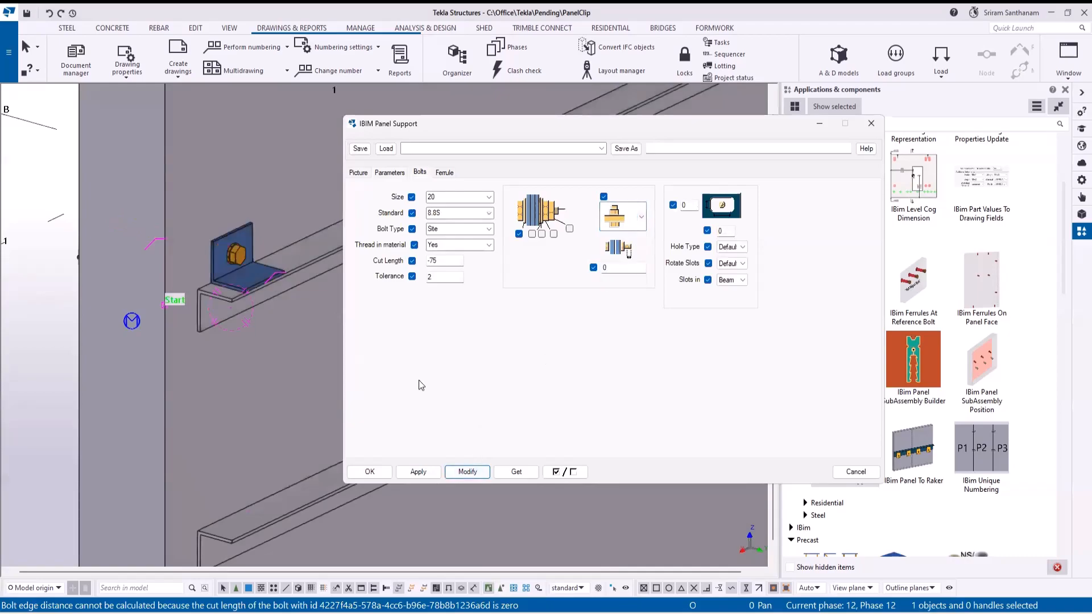
Set the panel support's Division method to By Panel and modify the component in the model.
{"action": "scroll", "coordinate": [208, 245], "scroll_direction": "up", "scroll_amount": 5}
{"action": "scroll", "coordinate": [126, 263], "scroll_direction": "down", "scroll_amount": 6}
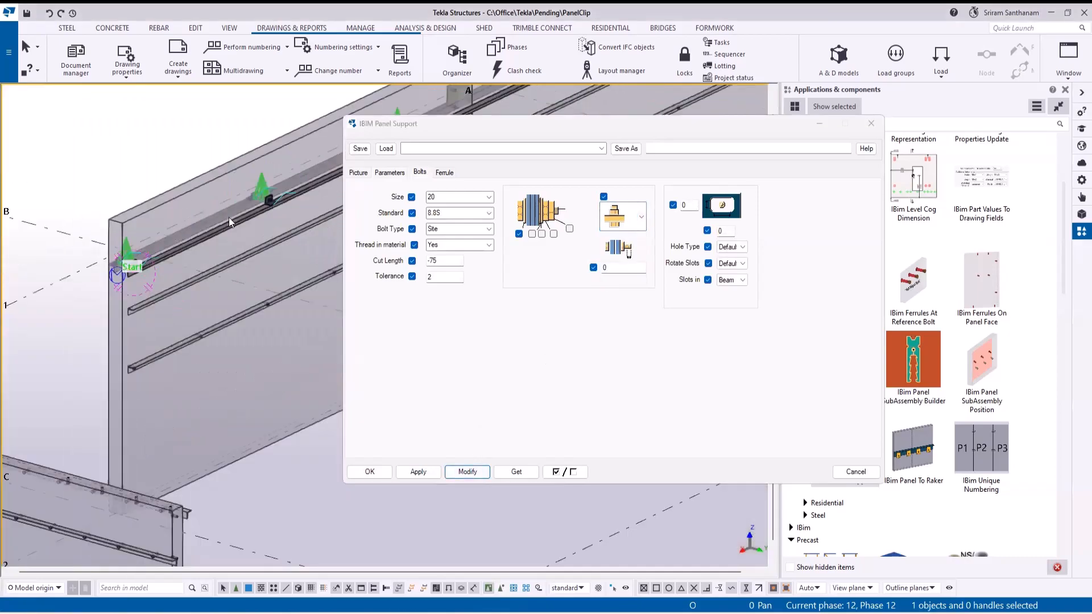
{"action": "scroll", "coordinate": [252, 202], "scroll_direction": "down", "scroll_amount": 3}
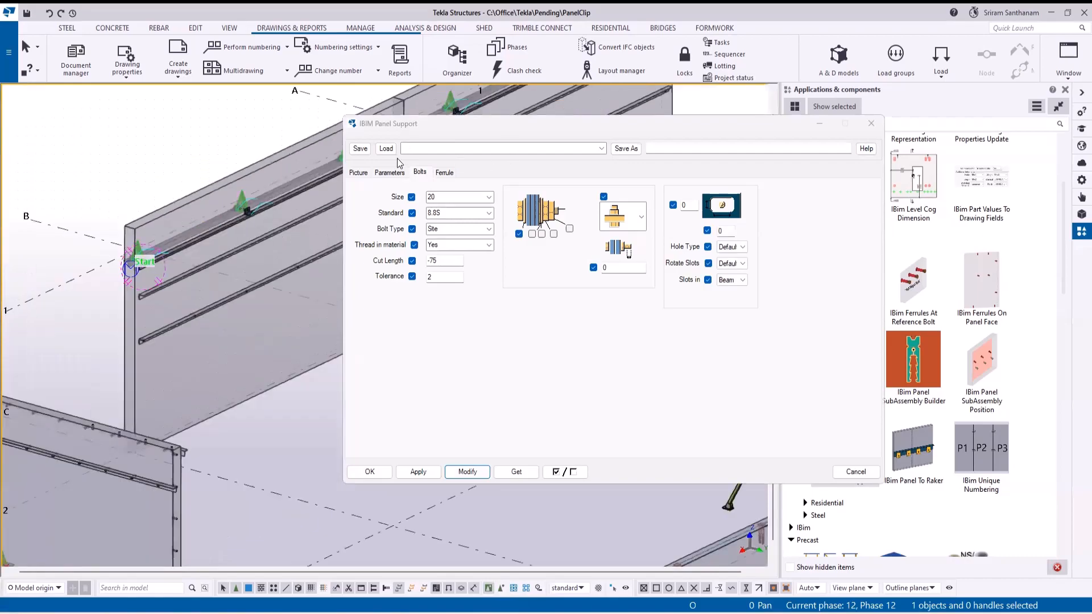
{"action": "left_click", "coordinate": [359, 173]}
{"action": "left_click", "coordinate": [504, 269]}
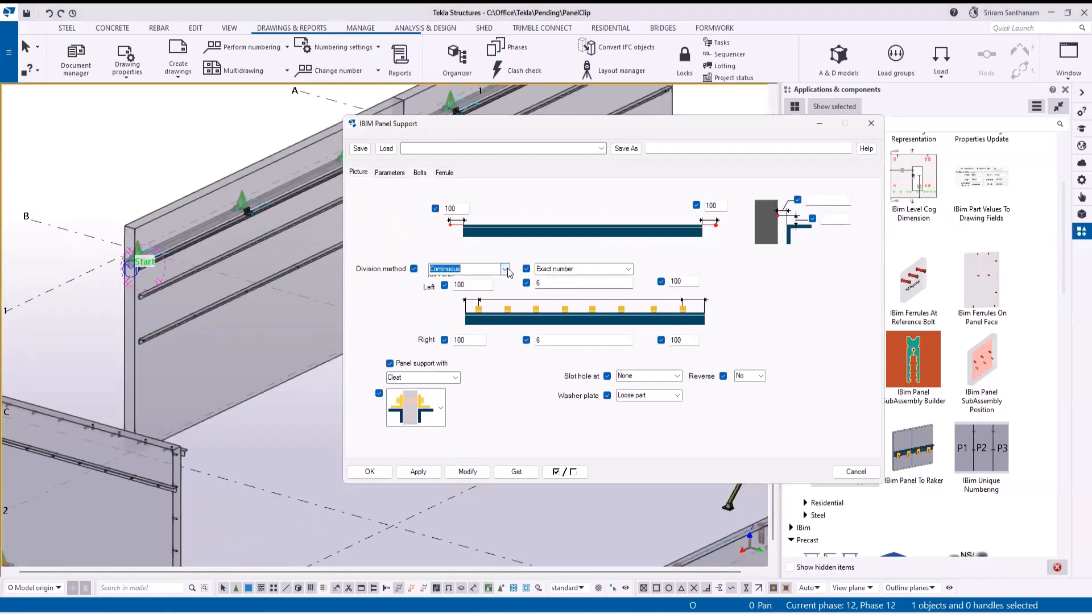
{"action": "left_click", "coordinate": [464, 283]}
{"action": "left_click", "coordinate": [468, 472]}
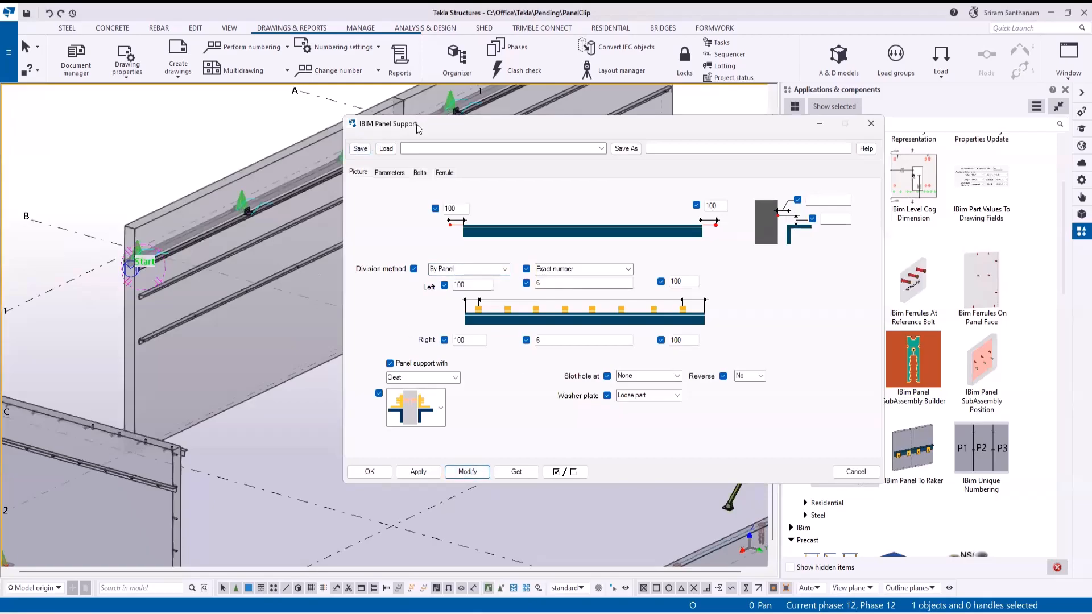
{"action": "left_click_drag", "start_coordinate": [416, 124], "coordinate": [535, 119]}
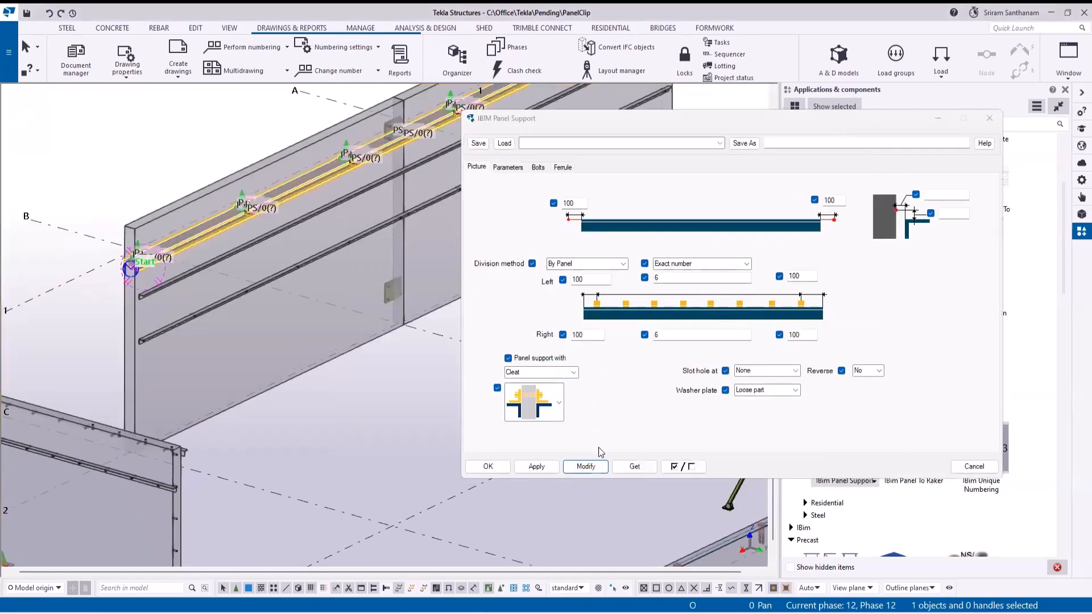
{"action": "left_click", "coordinate": [597, 469]}
{"action": "scroll", "coordinate": [267, 230], "scroll_direction": "up", "scroll_amount": 2}
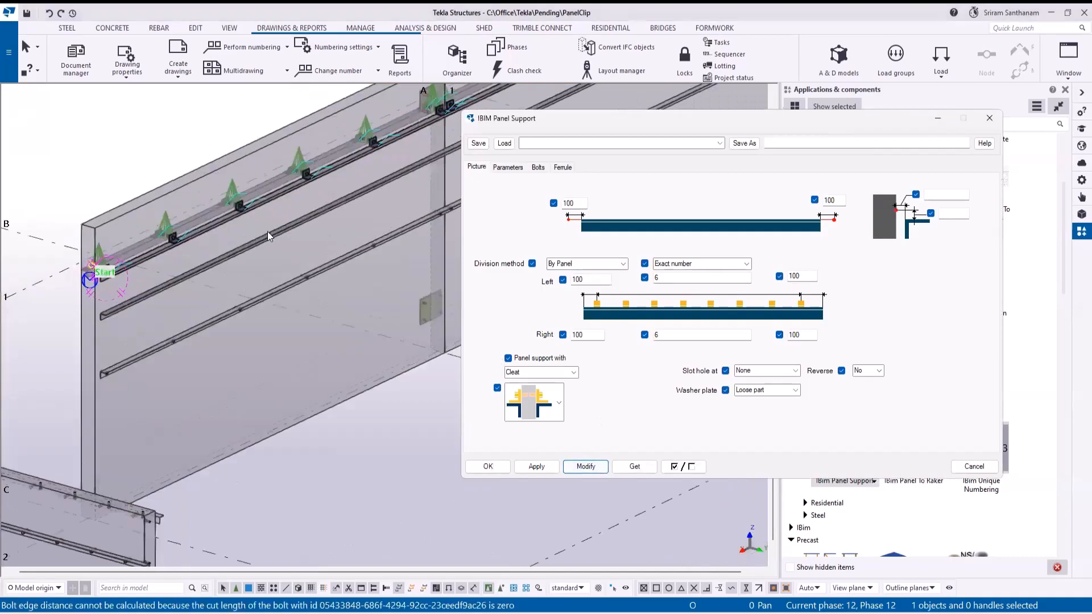
Try Cleat with washer plate as the panel support type, modify the component and inspect a cleat up close.
{"action": "scroll", "coordinate": [351, 212], "scroll_direction": "down", "scroll_amount": 2}
{"action": "left_click", "coordinate": [574, 373]}
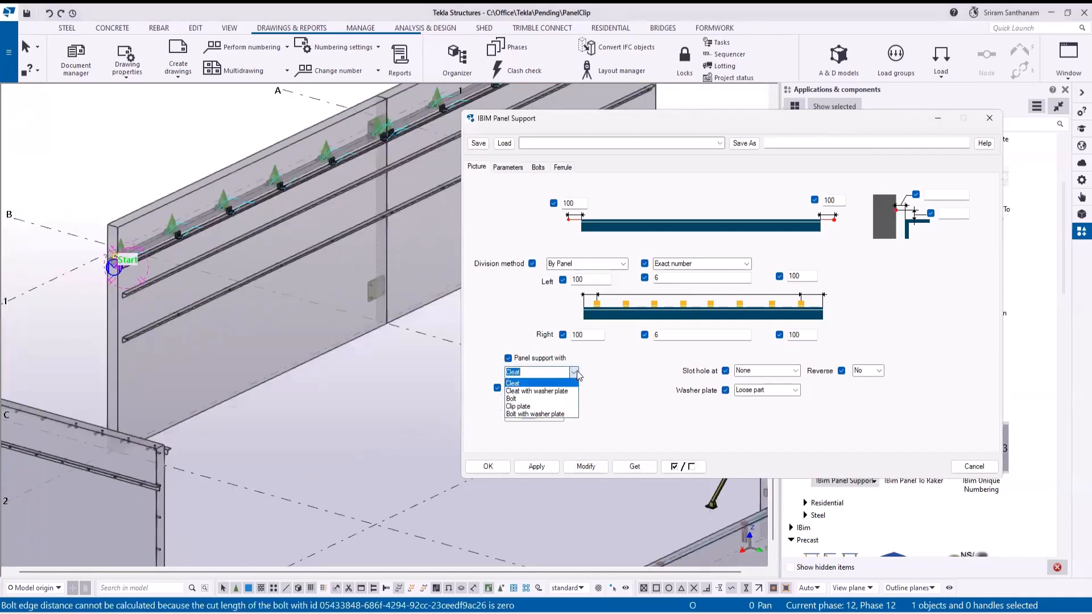
{"action": "left_click", "coordinate": [536, 391]}
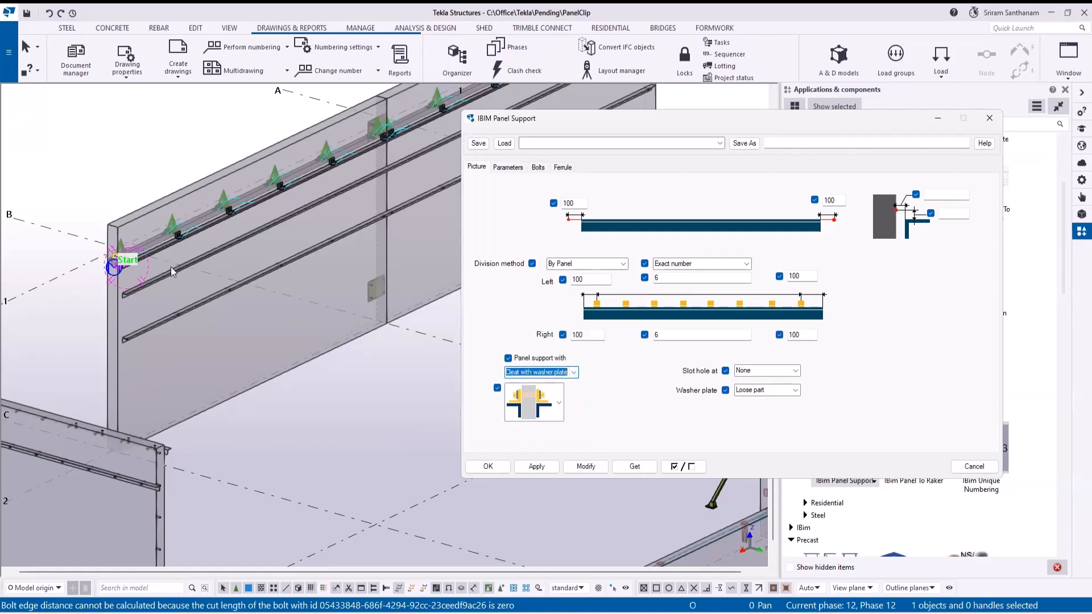
{"action": "scroll", "coordinate": [115, 227], "scroll_direction": "up", "scroll_amount": 2}
{"action": "left_click", "coordinate": [585, 466]}
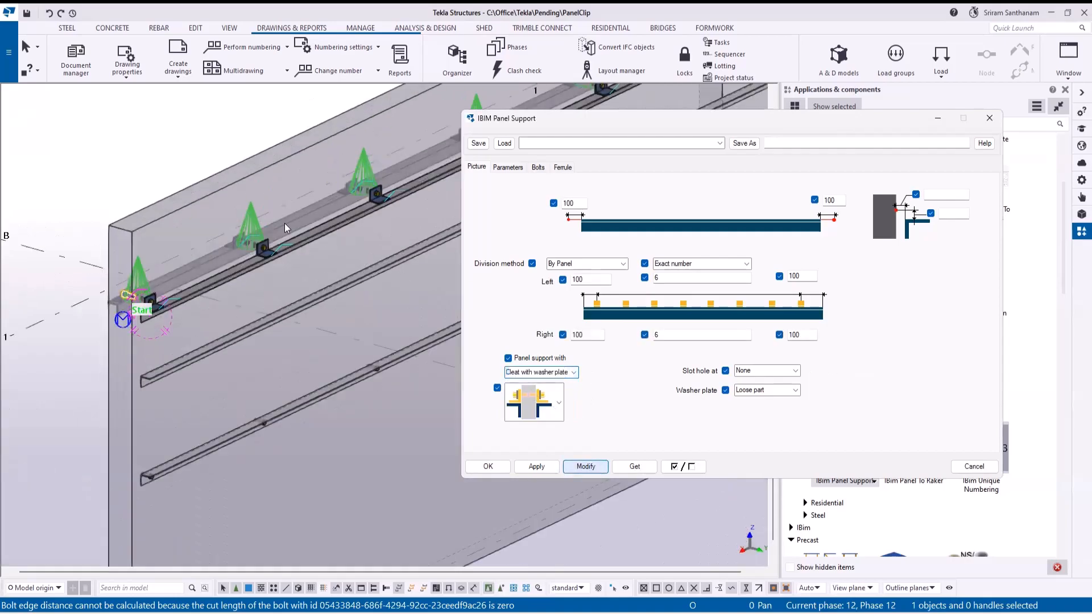
{"action": "scroll", "coordinate": [285, 233], "scroll_direction": "up", "scroll_amount": 3}
{"action": "scroll", "coordinate": [296, 243], "scroll_direction": "up", "scroll_amount": 3}
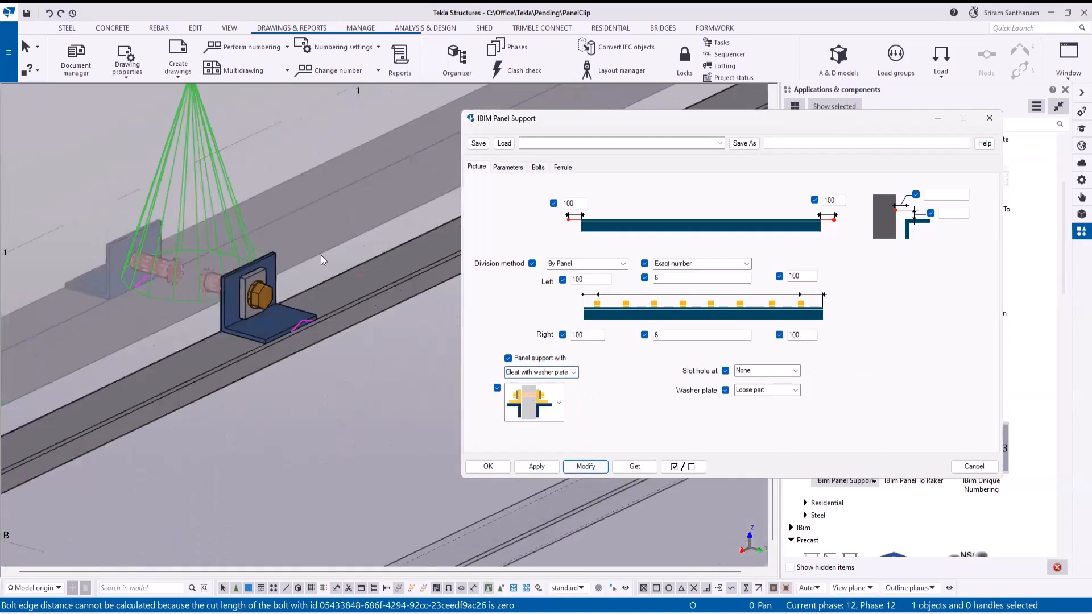
Try Clip plate as the panel support type and modify the component.
{"action": "left_click", "coordinate": [573, 372]}
{"action": "left_click", "coordinate": [526, 407]}
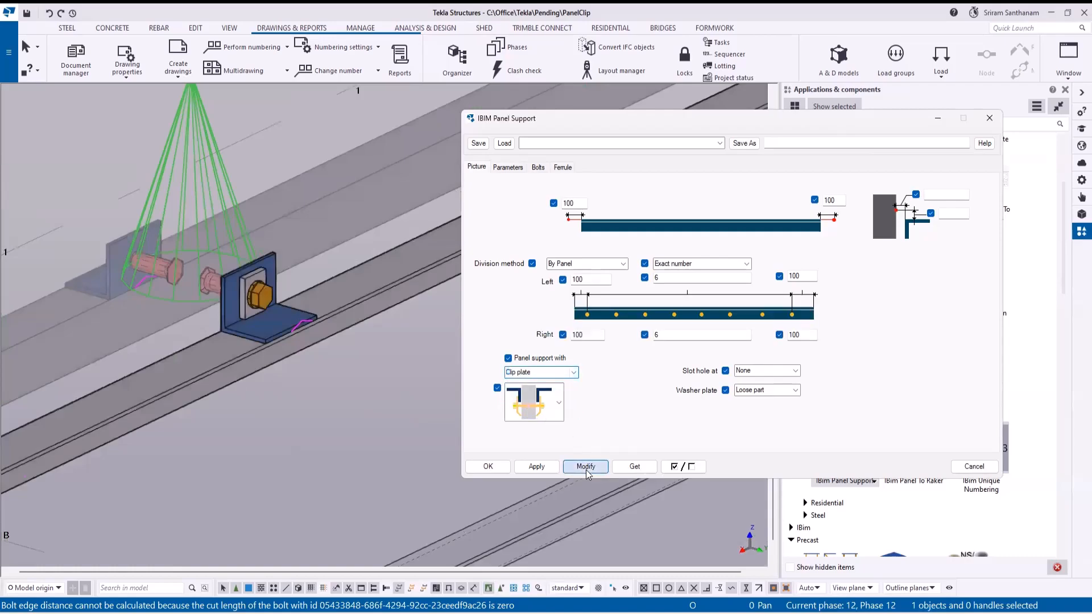
{"action": "left_click", "coordinate": [585, 467]}
{"action": "scroll", "coordinate": [349, 241], "scroll_direction": "down", "scroll_amount": 5}
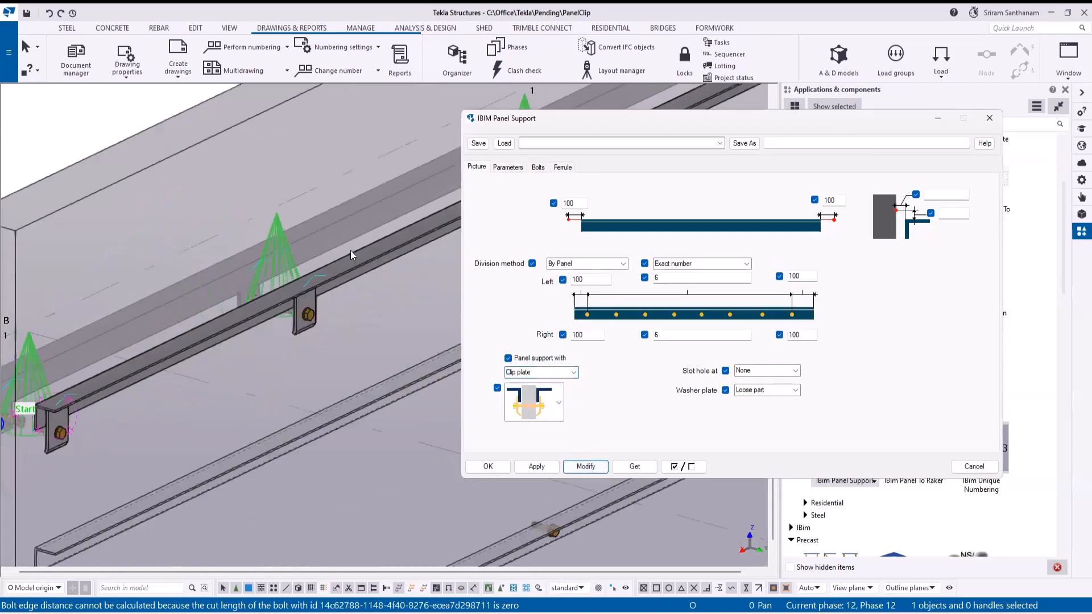
Try Bolt as the panel support type and modify the component.
{"action": "left_click", "coordinate": [574, 372]}
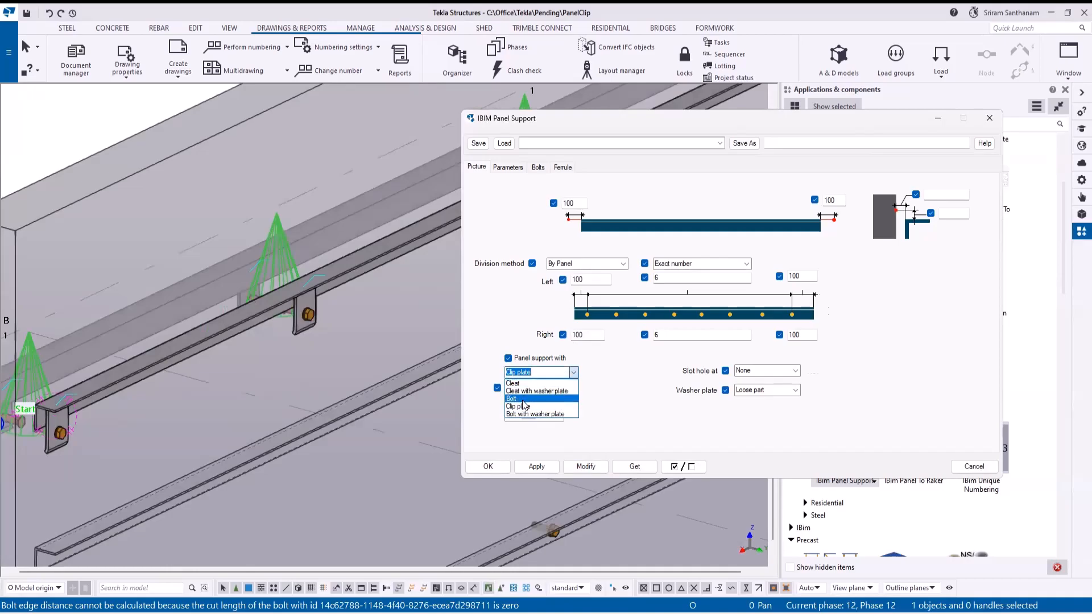
{"action": "left_click", "coordinate": [524, 399]}
{"action": "left_click", "coordinate": [559, 403]}
{"action": "left_click", "coordinate": [534, 475]}
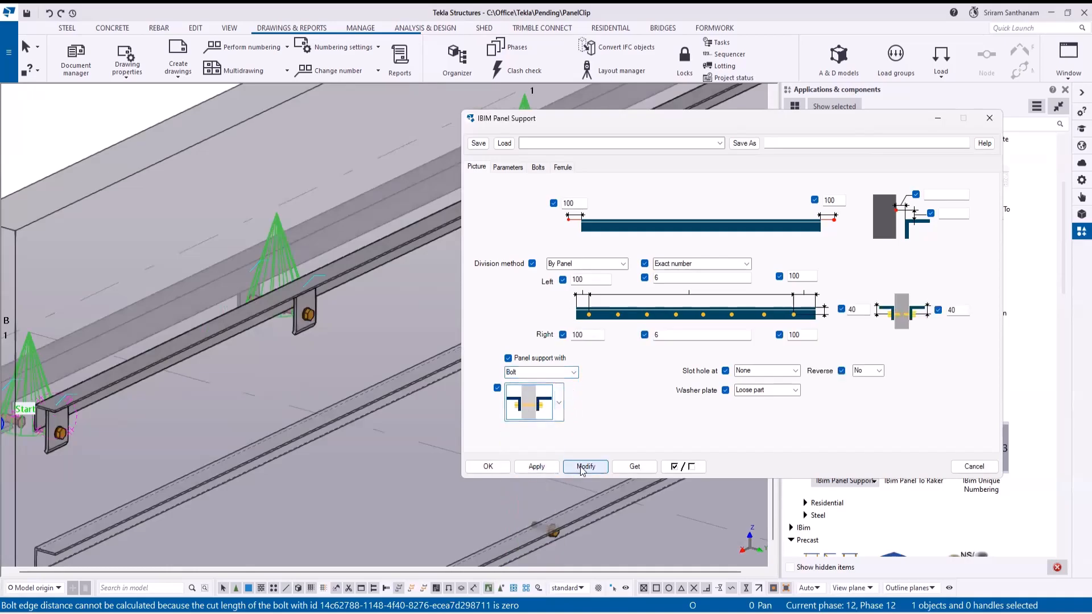
{"action": "left_click", "coordinate": [584, 467]}
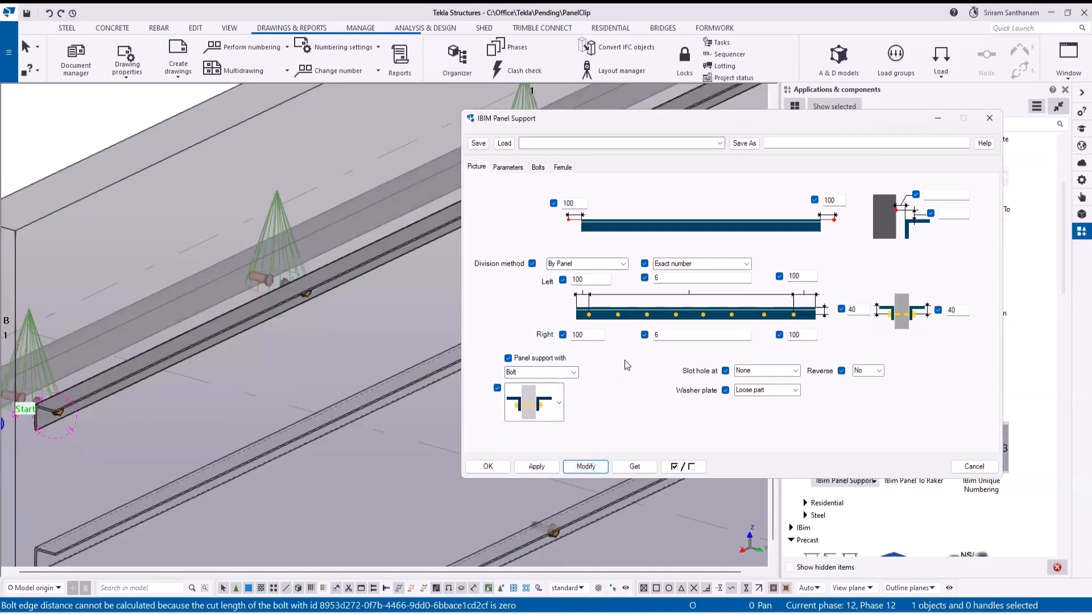
Set the panel support type to Bolt with washer plate, with the support on one side of the panel only, and modify the component.
{"action": "left_click", "coordinate": [573, 372]}
{"action": "left_click", "coordinate": [539, 413]}
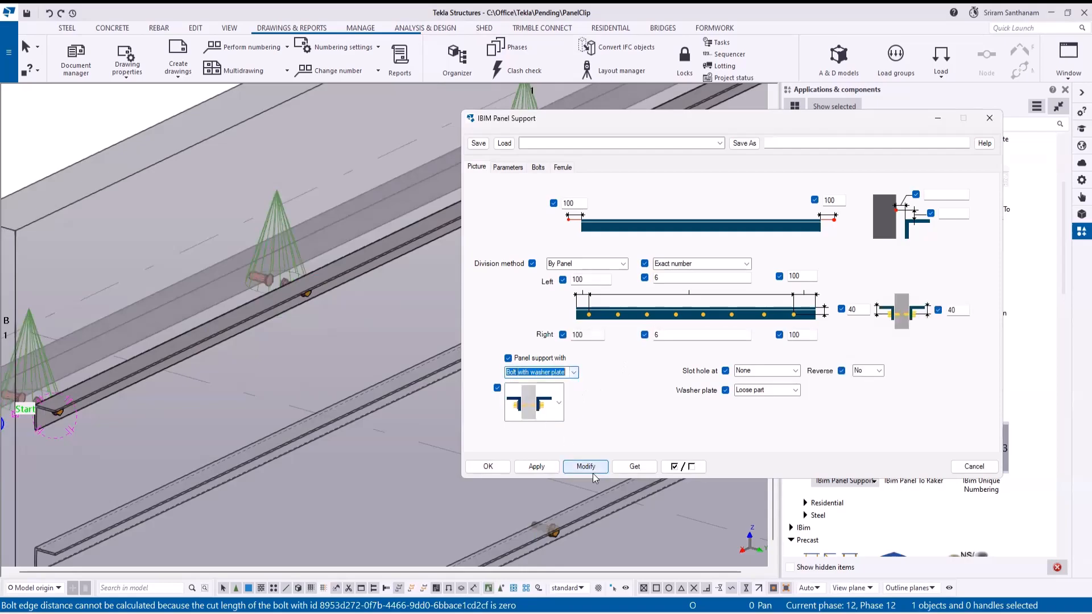
{"action": "left_click", "coordinate": [586, 467]}
{"action": "scroll", "coordinate": [340, 289], "scroll_direction": "up", "scroll_amount": 5}
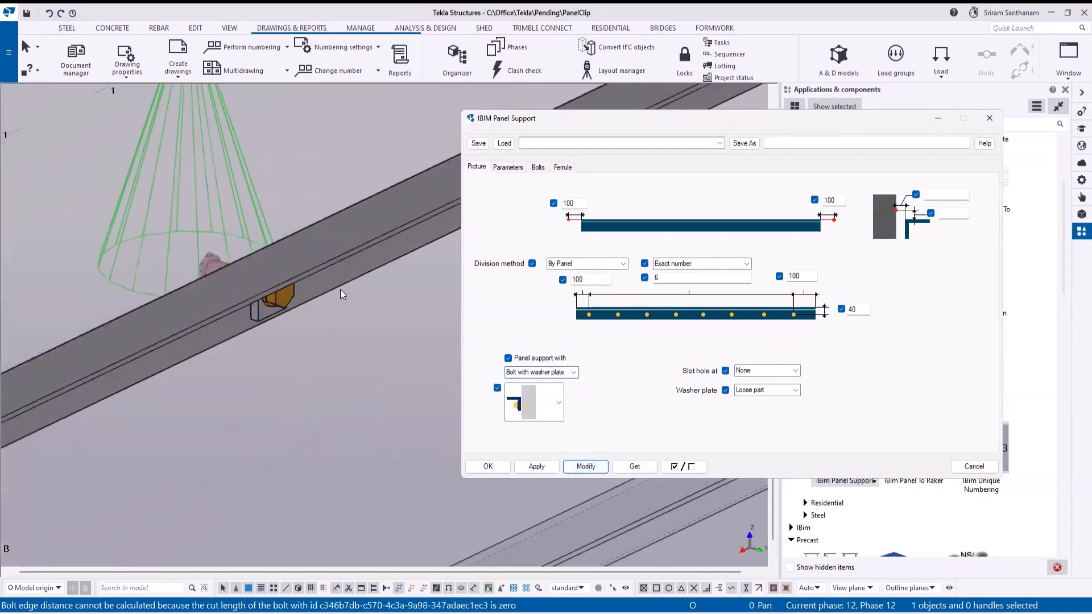
Connect the two wall panels to the middle steel angle with the IBim Panel To Raker component.
{"action": "scroll", "coordinate": [285, 231], "scroll_direction": "down", "scroll_amount": 4}
{"action": "middle_click_drag", "start_coordinate": [283, 231], "coordinate": [248, 184], "text": "ctrl"}
{"action": "scroll", "coordinate": [248, 184], "scroll_direction": "down", "scroll_amount": 5}
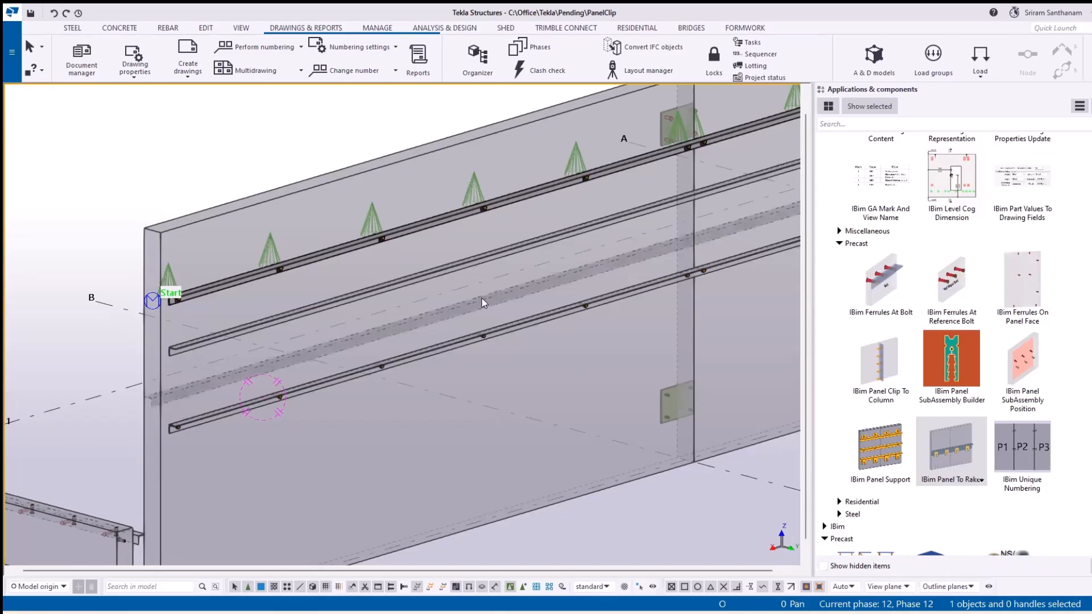
{"action": "scroll", "coordinate": [224, 226], "scroll_direction": "down", "scroll_amount": 3}
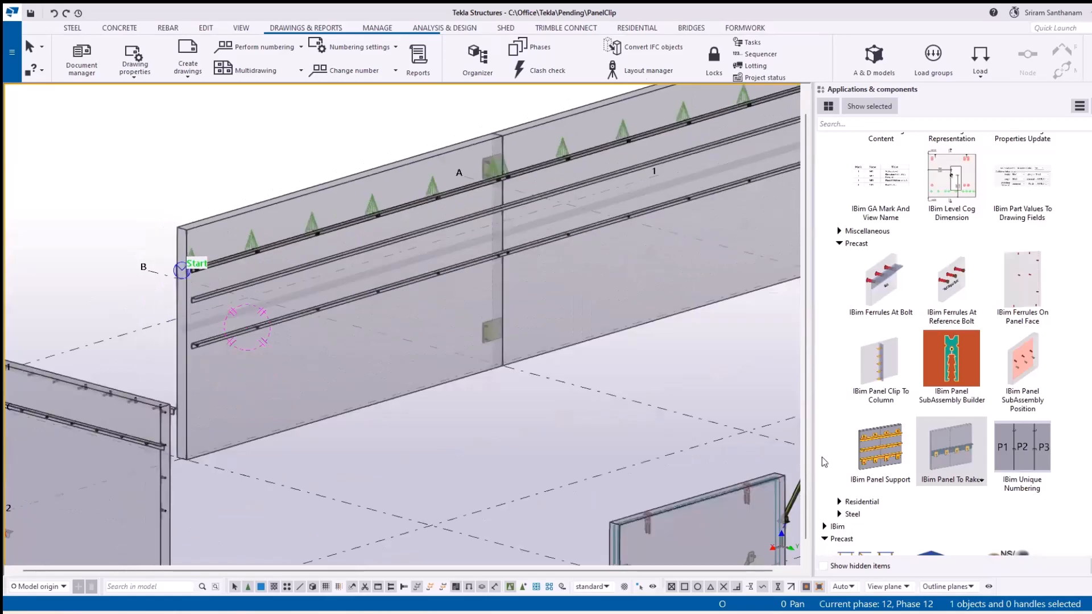
{"action": "left_click", "coordinate": [918, 432]}
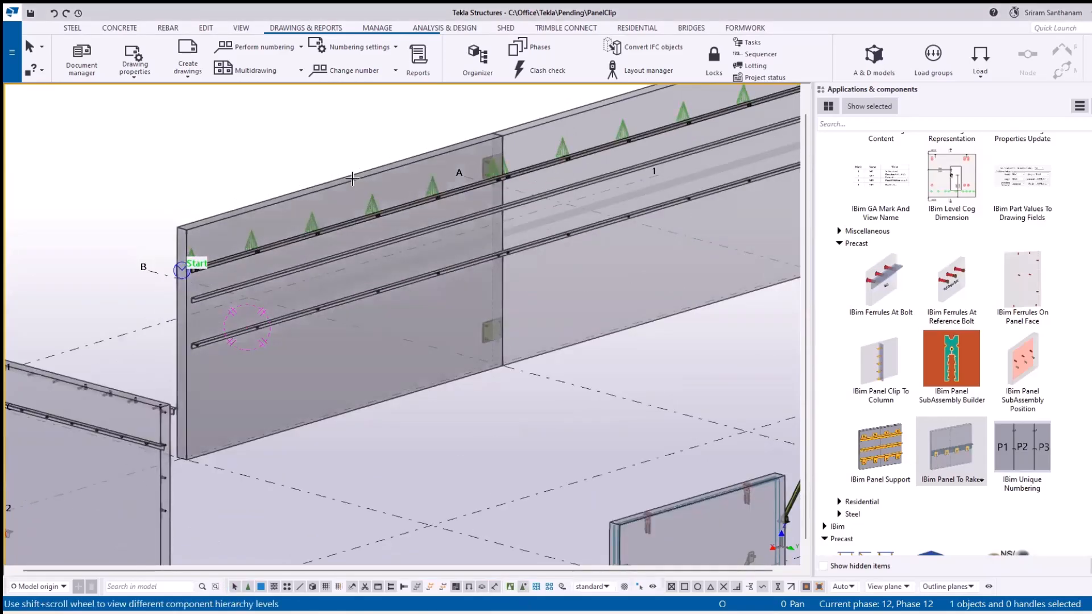
{"action": "left_click", "coordinate": [483, 239]}
{"action": "middle_click", "coordinate": [431, 102]}
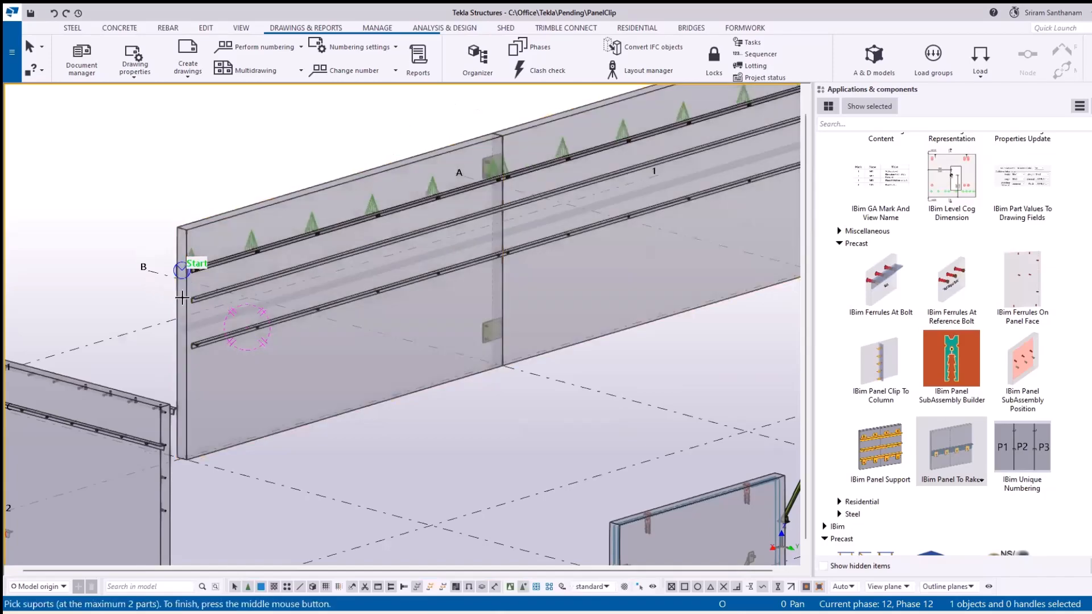
{"action": "scroll", "coordinate": [210, 289], "scroll_direction": "up", "scroll_amount": 5}
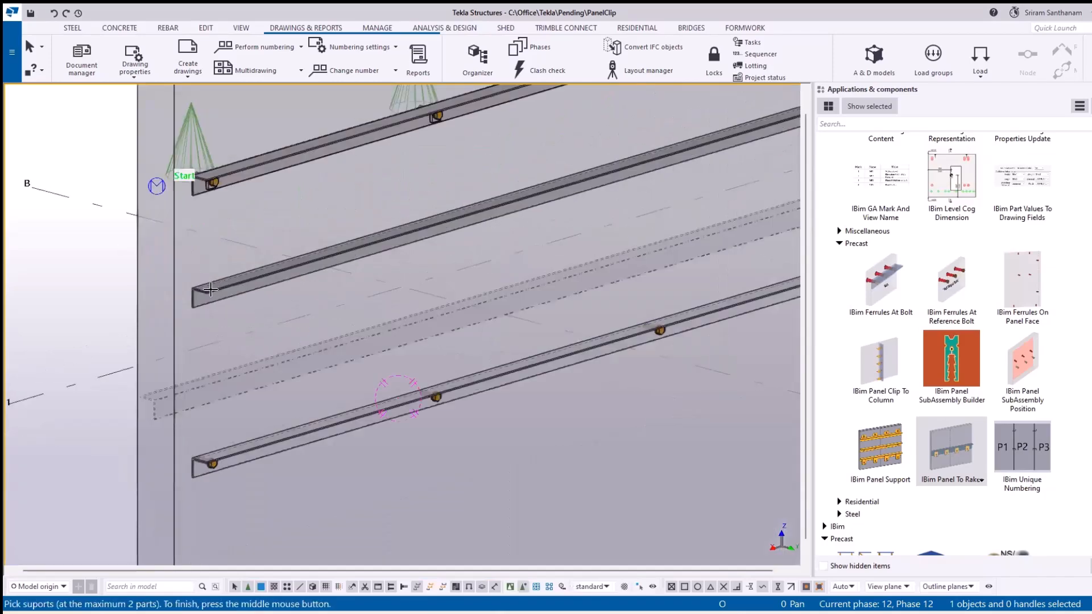
{"action": "left_click", "coordinate": [210, 290]}
{"action": "middle_click", "coordinate": [90, 262]}
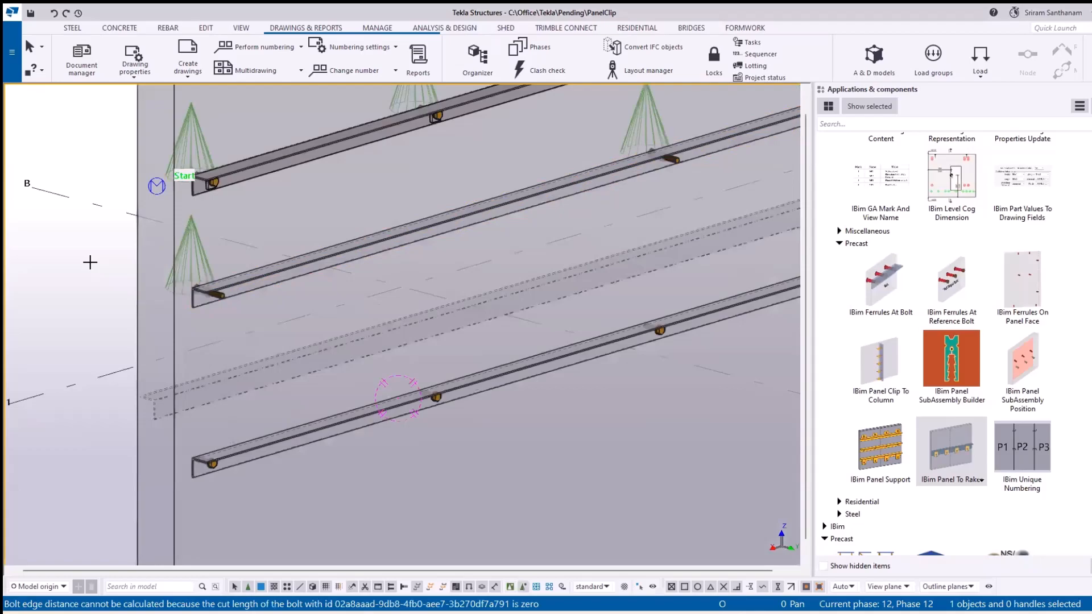
{"action": "right_click", "coordinate": [72, 243]}
{"action": "key", "text": "Escape"}
Reverse the bolt direction in the panel-to-raker component's bolt settings and modify the connection.
{"action": "double_click", "coordinate": [203, 253]}
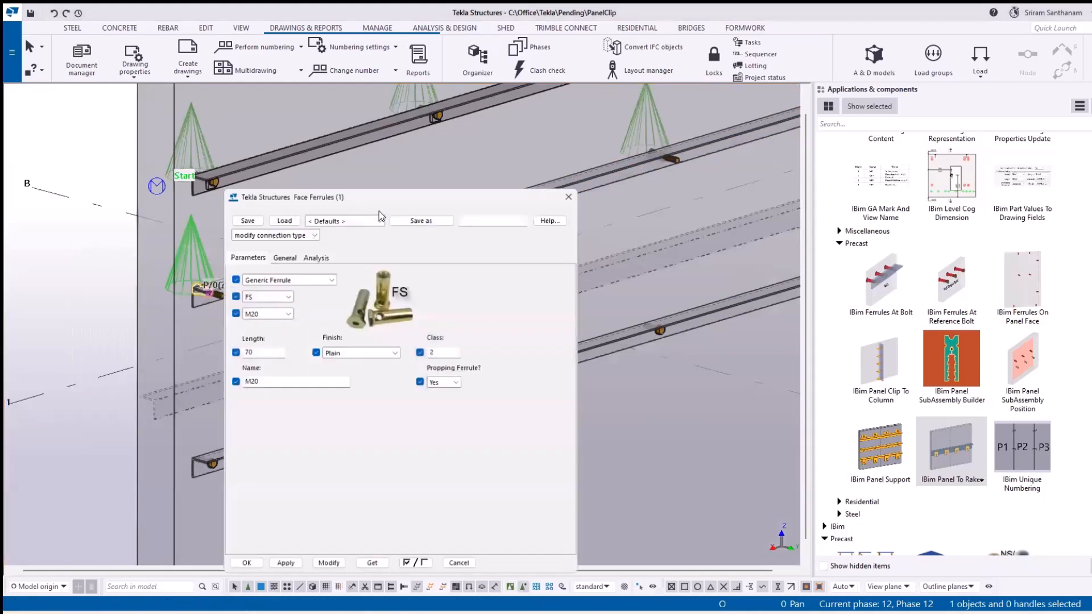
{"action": "left_click", "coordinate": [569, 195]}
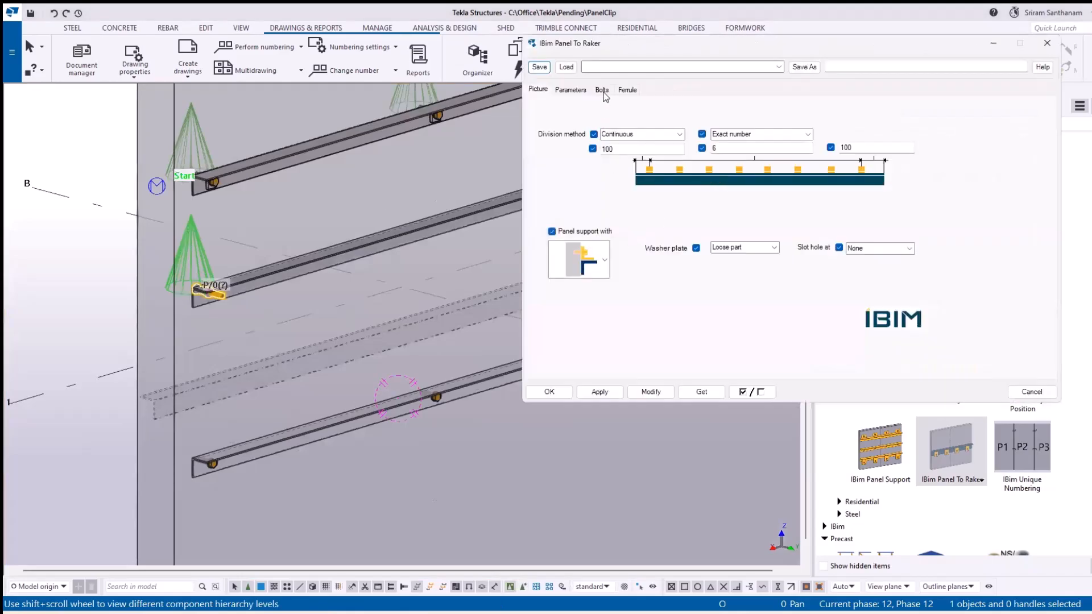
{"action": "left_click", "coordinate": [603, 91]}
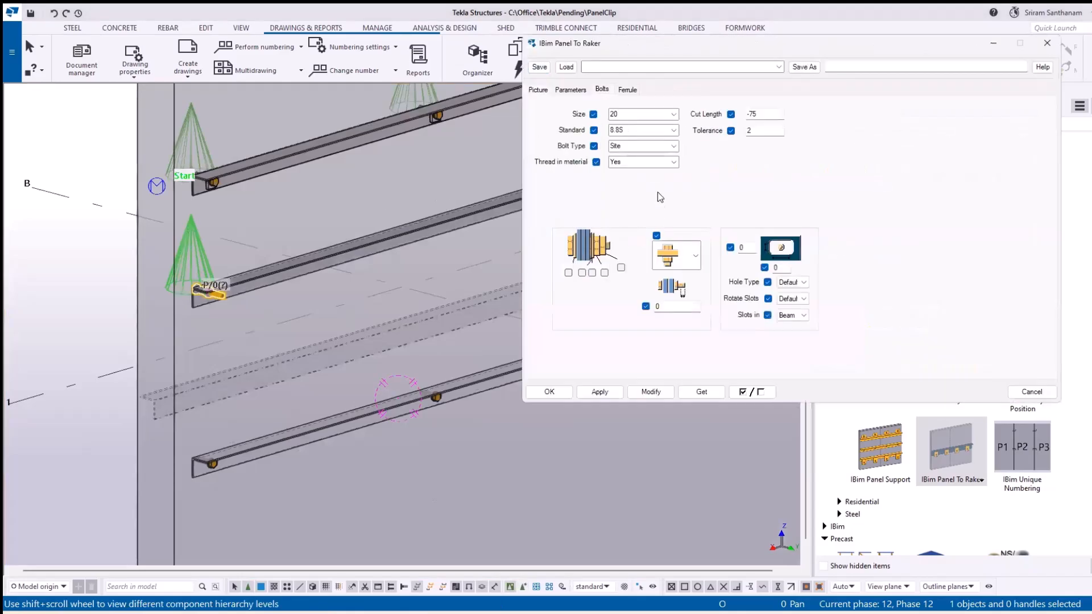
{"action": "left_click", "coordinate": [648, 391]}
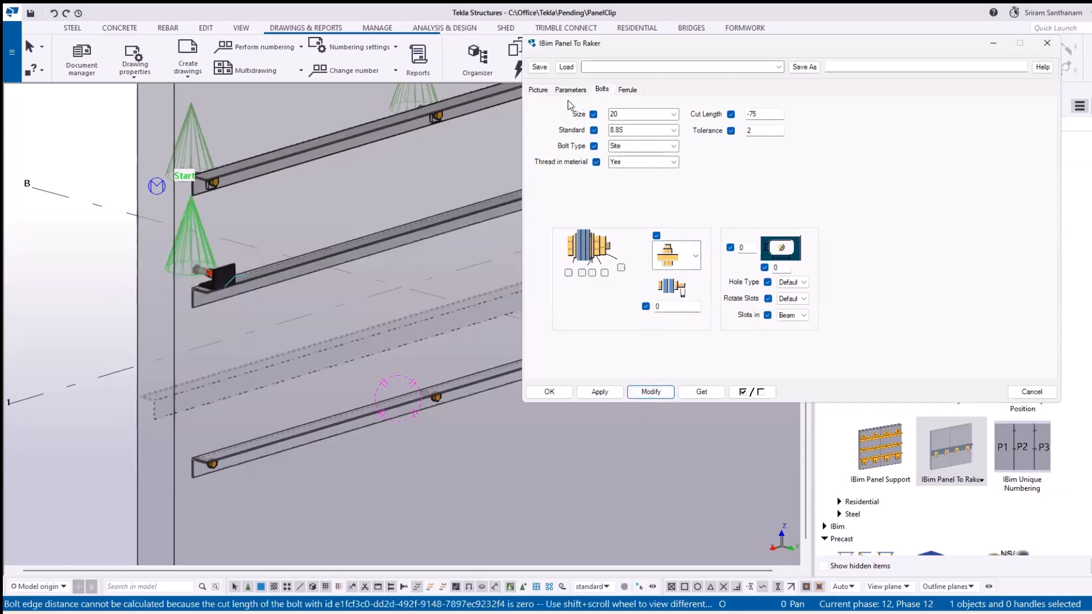
Try the support type with a bolt directly through the angle and modify the panel-to-raker connection.
{"action": "left_click", "coordinate": [538, 91]}
{"action": "left_click", "coordinate": [599, 278]}
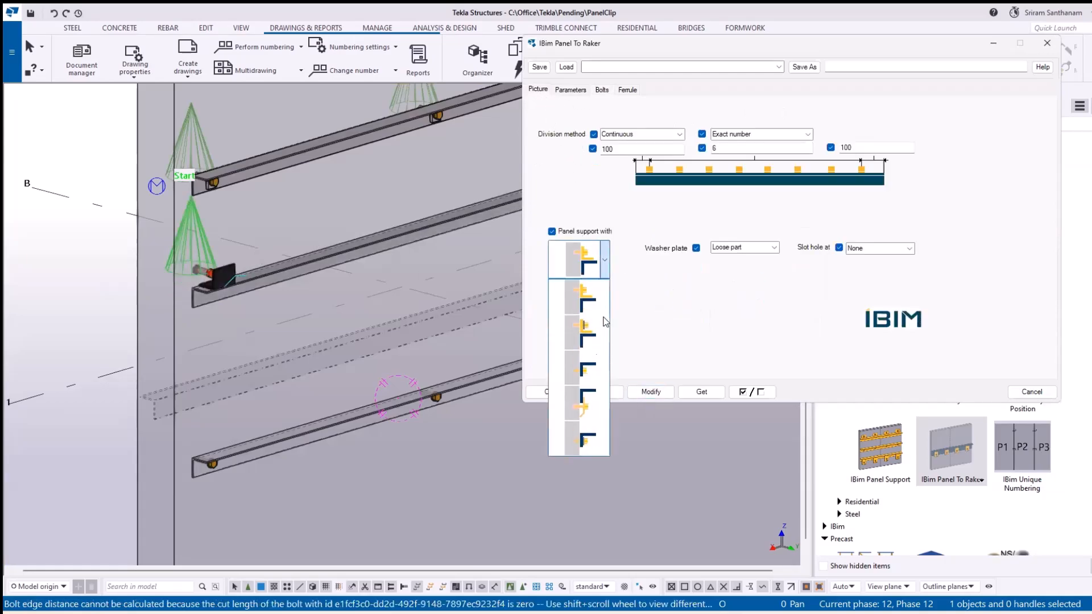
{"action": "left_click", "coordinate": [580, 361]}
{"action": "left_click", "coordinate": [651, 392]}
{"action": "scroll", "coordinate": [207, 275], "scroll_direction": "up", "scroll_amount": 6}
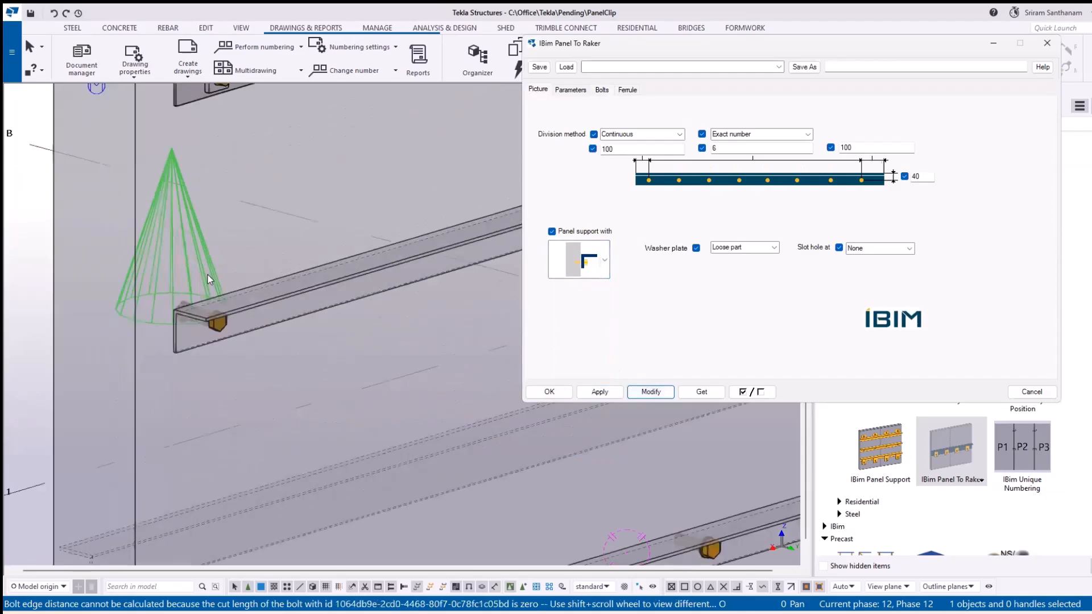
Set the panel-to-raker support type to the clip plate below the angle and modify the connection.
{"action": "left_click", "coordinate": [605, 260]}
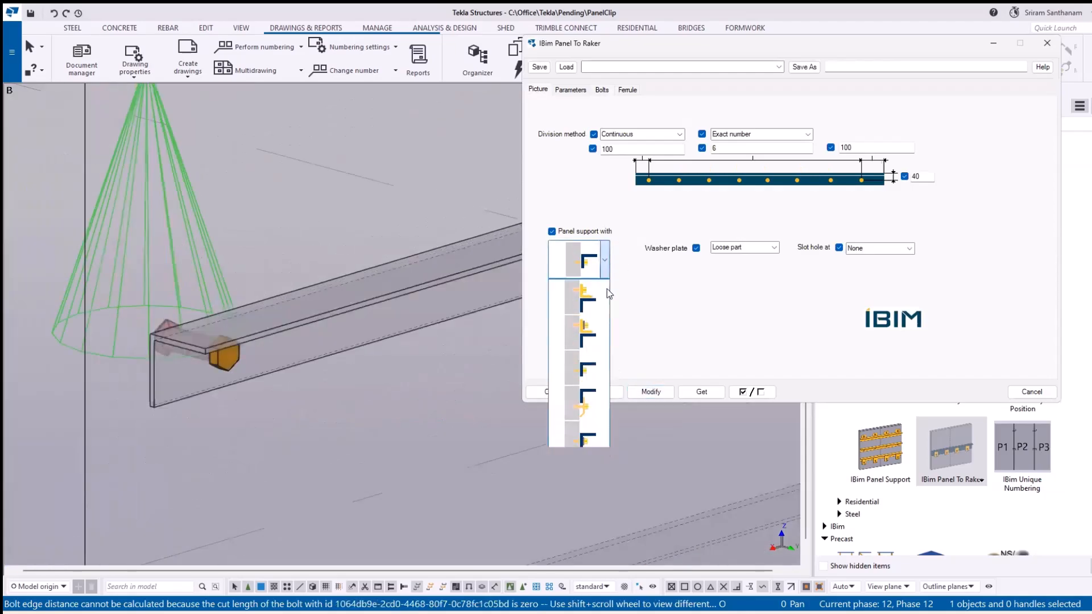
{"action": "left_click", "coordinate": [581, 414]}
{"action": "left_click", "coordinate": [643, 392]}
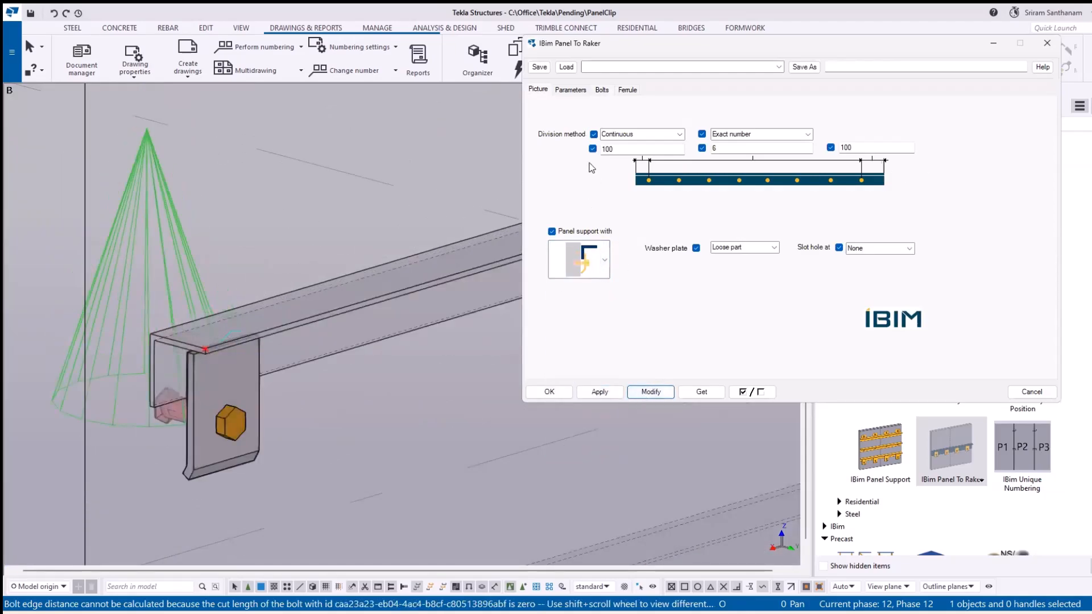
{"action": "scroll", "coordinate": [135, 339], "scroll_direction": "down", "scroll_amount": 6}
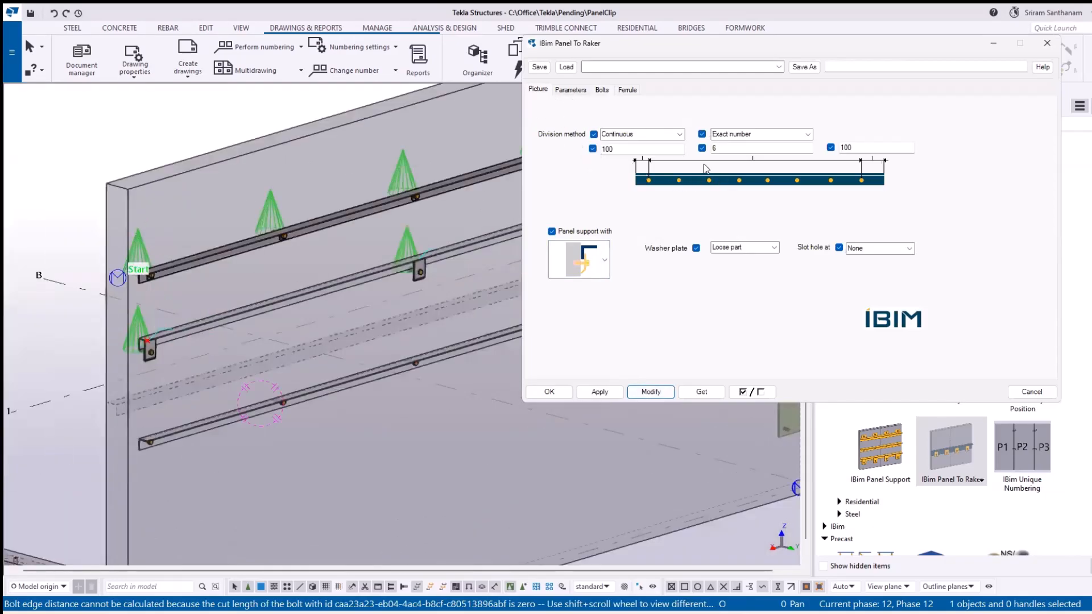
Set the panel-to-raker division method to By Panel, modify the connection and close its settings.
{"action": "left_click", "coordinate": [679, 134]}
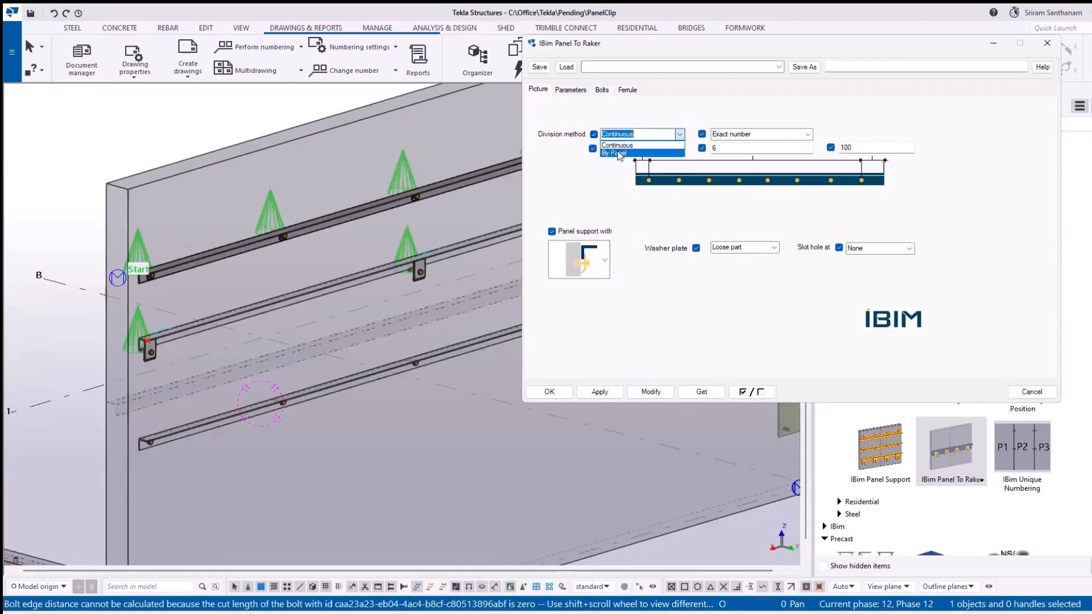
{"action": "left_click", "coordinate": [671, 157]}
{"action": "scroll", "coordinate": [252, 290], "scroll_direction": "down", "scroll_amount": 2}
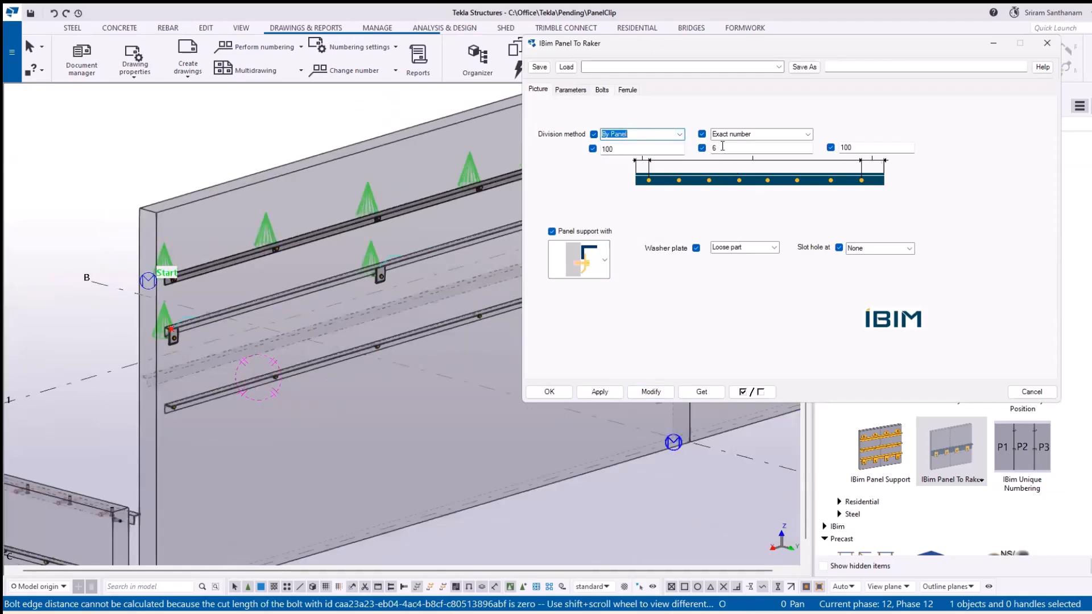
{"action": "left_click", "coordinate": [651, 391]}
{"action": "scroll", "coordinate": [337, 272], "scroll_direction": "down", "scroll_amount": 3}
{"action": "scroll", "coordinate": [395, 259], "scroll_direction": "up", "scroll_amount": 4}
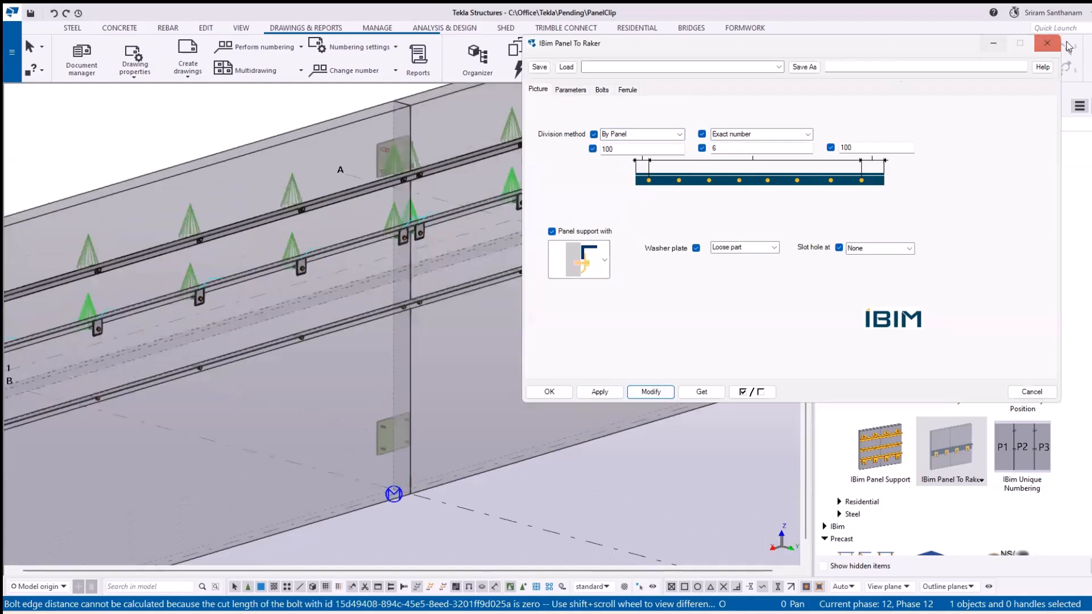
{"action": "left_click", "coordinate": [1043, 46]}
Open the IBim Unique Numbering tool for the box of wall panels and set the number format to 001.
{"action": "scroll", "coordinate": [425, 236], "scroll_direction": "down", "scroll_amount": 5}
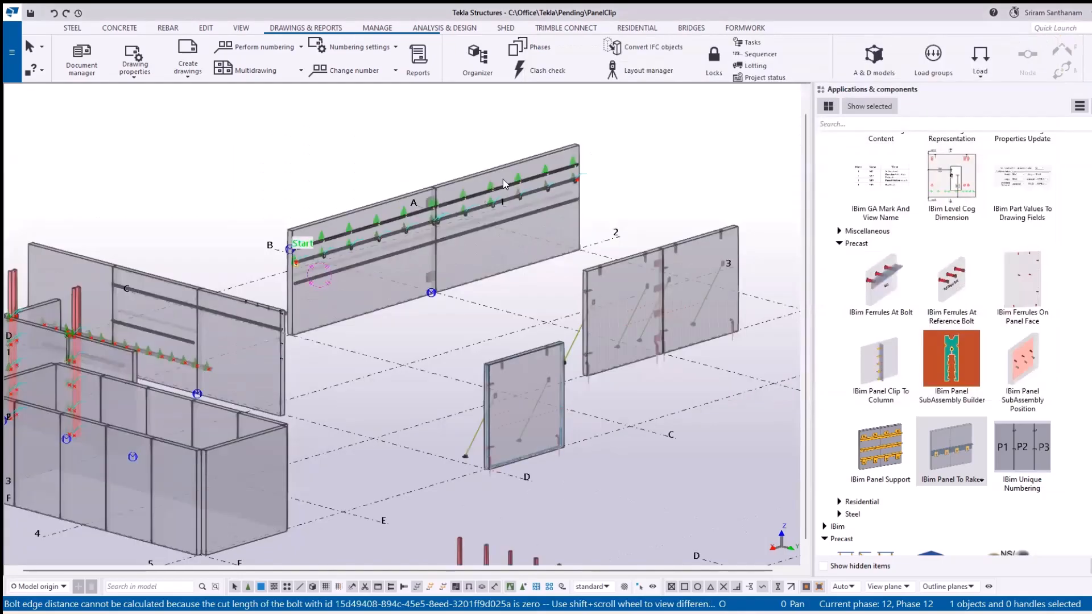
{"action": "scroll", "coordinate": [509, 176], "scroll_direction": "down", "scroll_amount": 2}
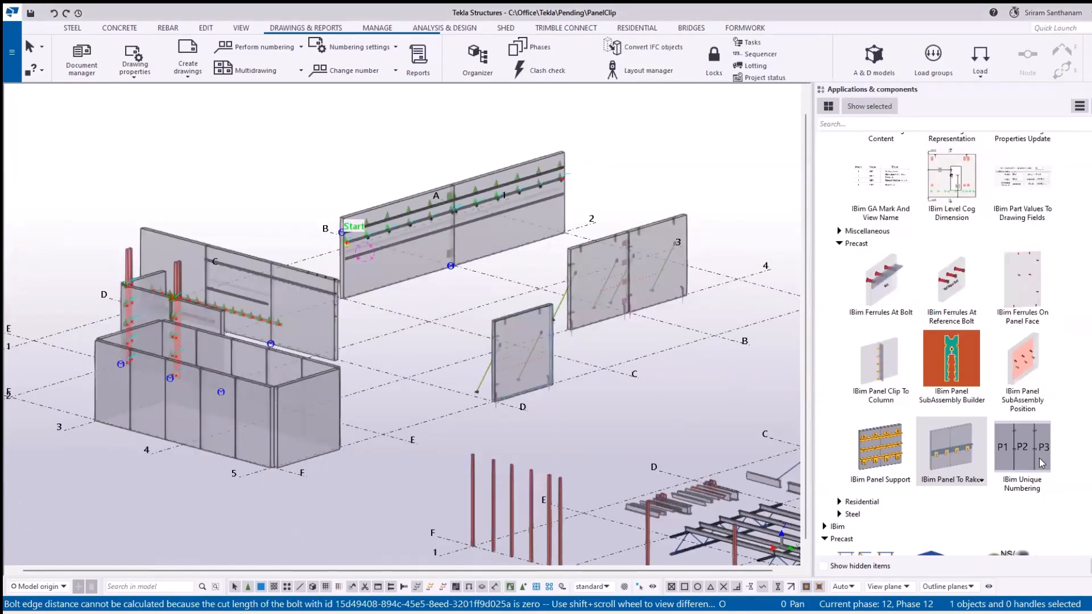
{"action": "scroll", "coordinate": [244, 267], "scroll_direction": "down", "scroll_amount": 4}
{"action": "scroll", "coordinate": [252, 278], "scroll_direction": "up", "scroll_amount": 3}
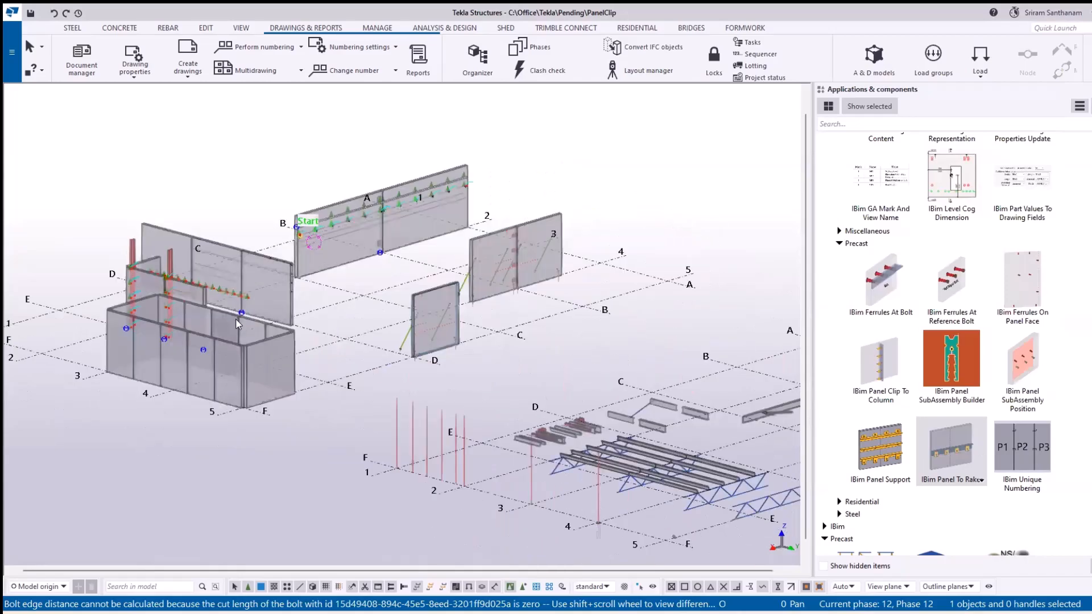
{"action": "middle_click_drag", "start_coordinate": [234, 324], "coordinate": [82, 349], "text": "ctrl"}
{"action": "scroll", "coordinate": [515, 328], "scroll_direction": "down", "scroll_amount": 3}
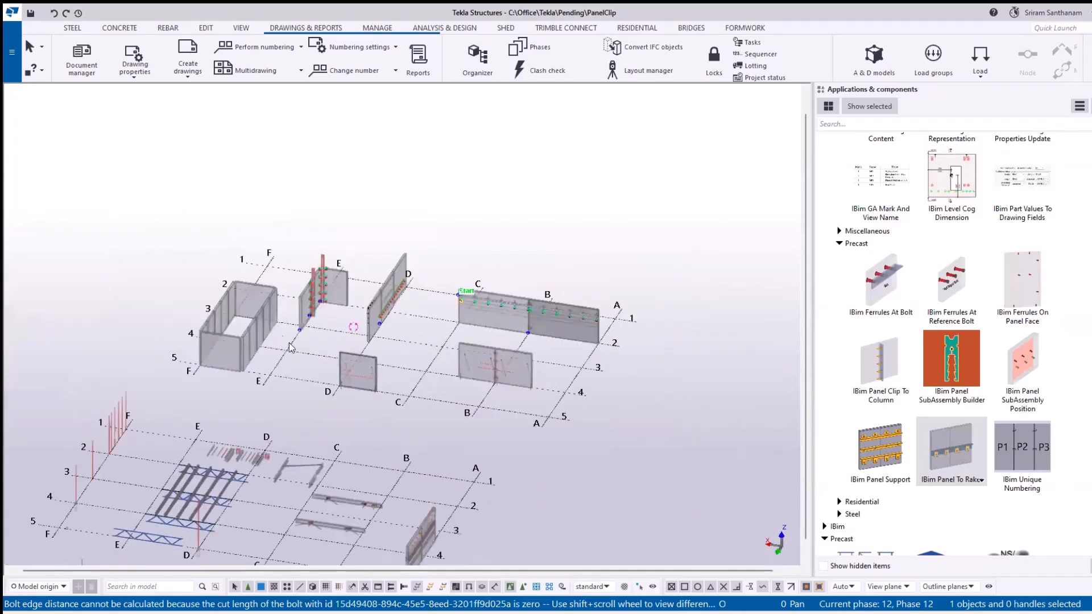
{"action": "scroll", "coordinate": [290, 347], "scroll_direction": "up", "scroll_amount": 5}
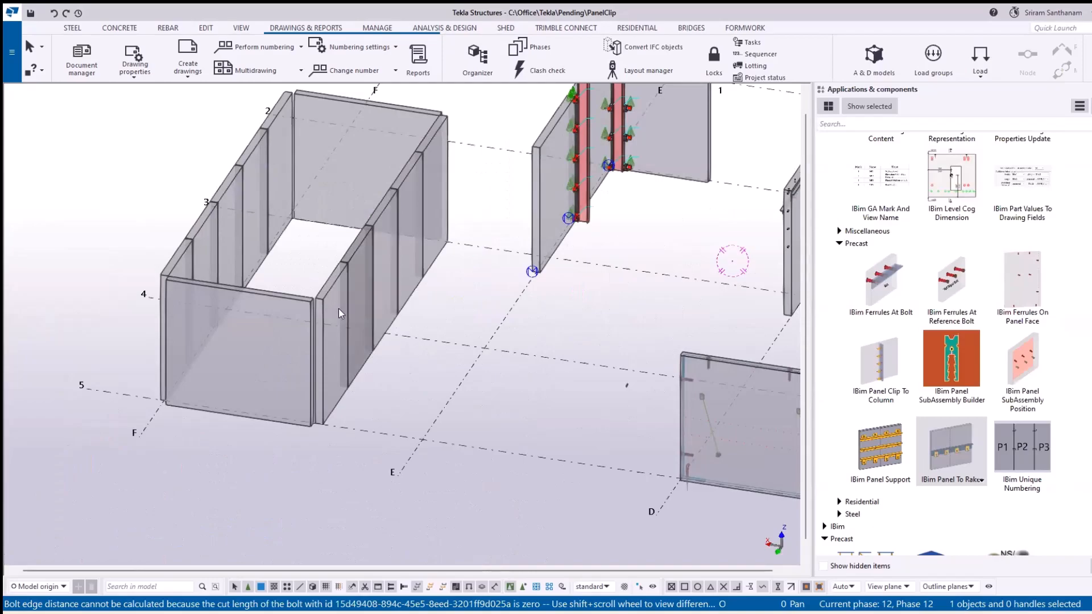
{"action": "middle_click_drag", "start_coordinate": [340, 342], "coordinate": [320, 332], "text": "ctrl"}
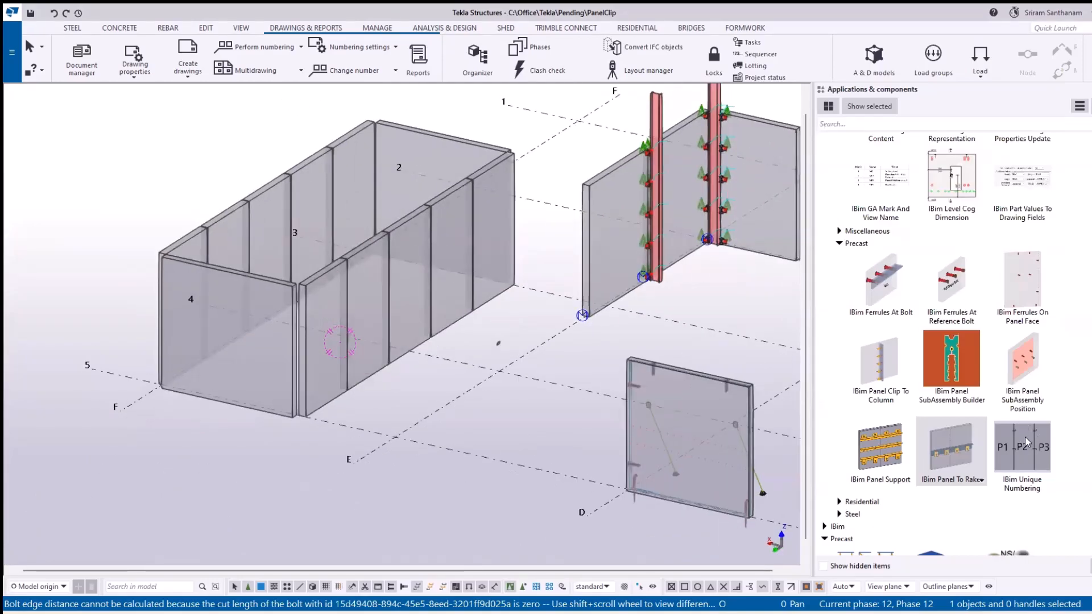
{"action": "double_click", "coordinate": [1024, 446]}
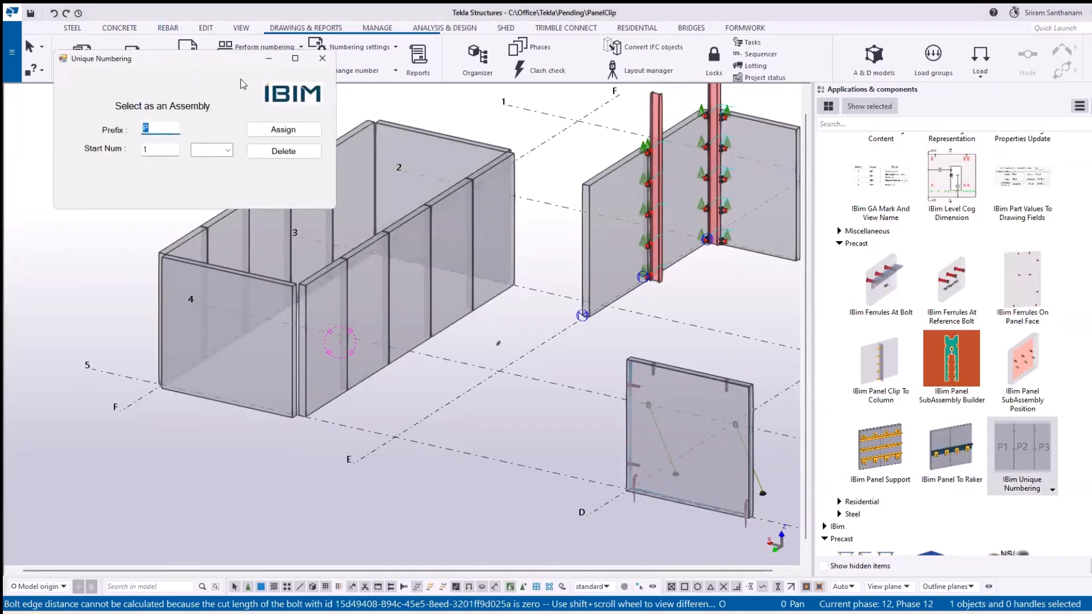
{"action": "left_click_drag", "start_coordinate": [223, 61], "coordinate": [736, 105]}
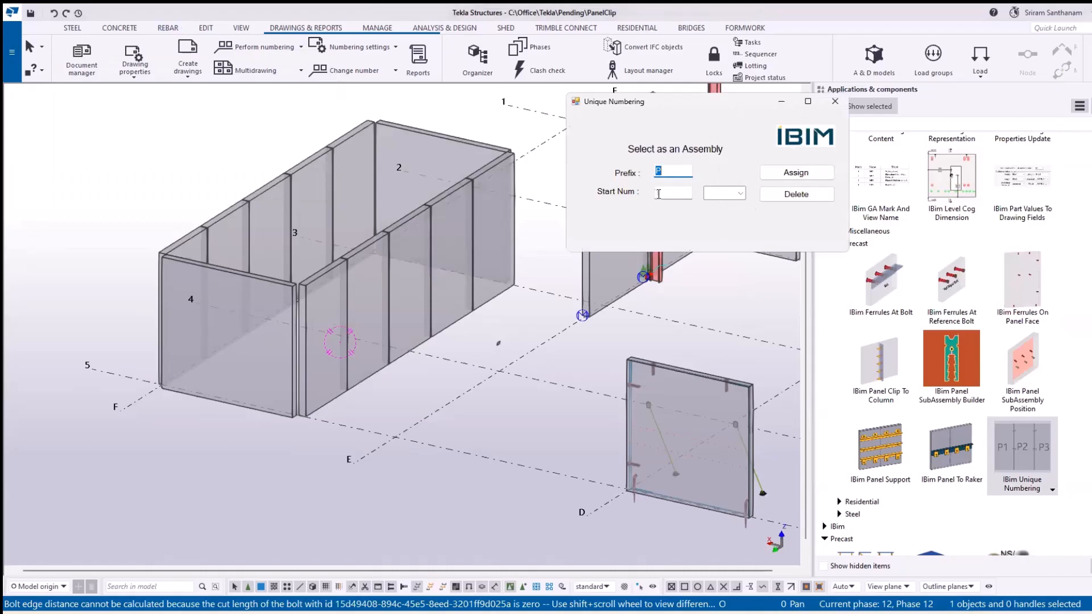
{"action": "left_click", "coordinate": [739, 194]}
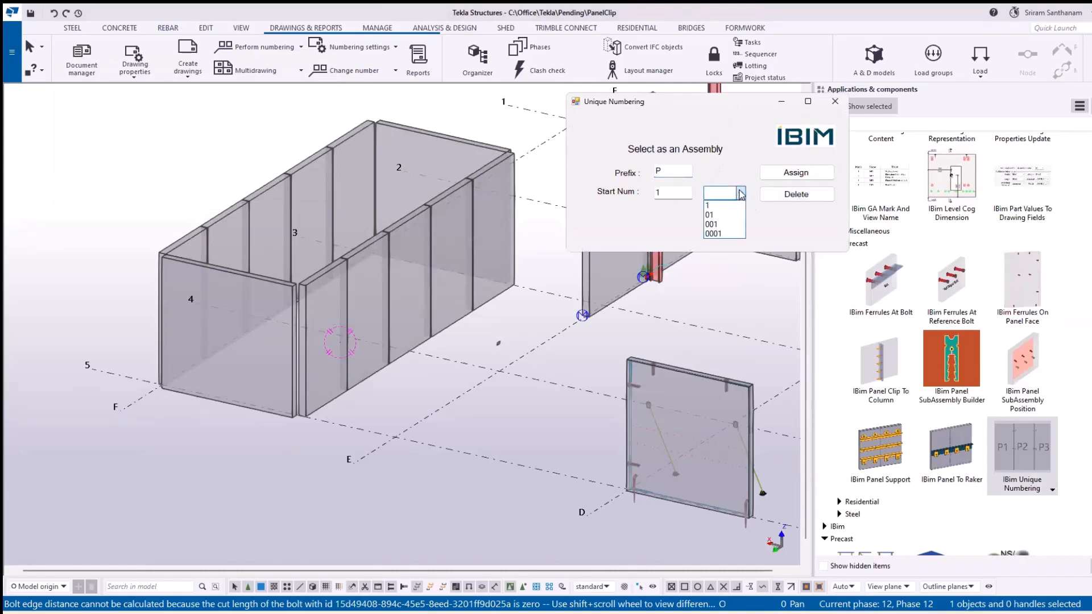
{"action": "left_click", "coordinate": [714, 226]}
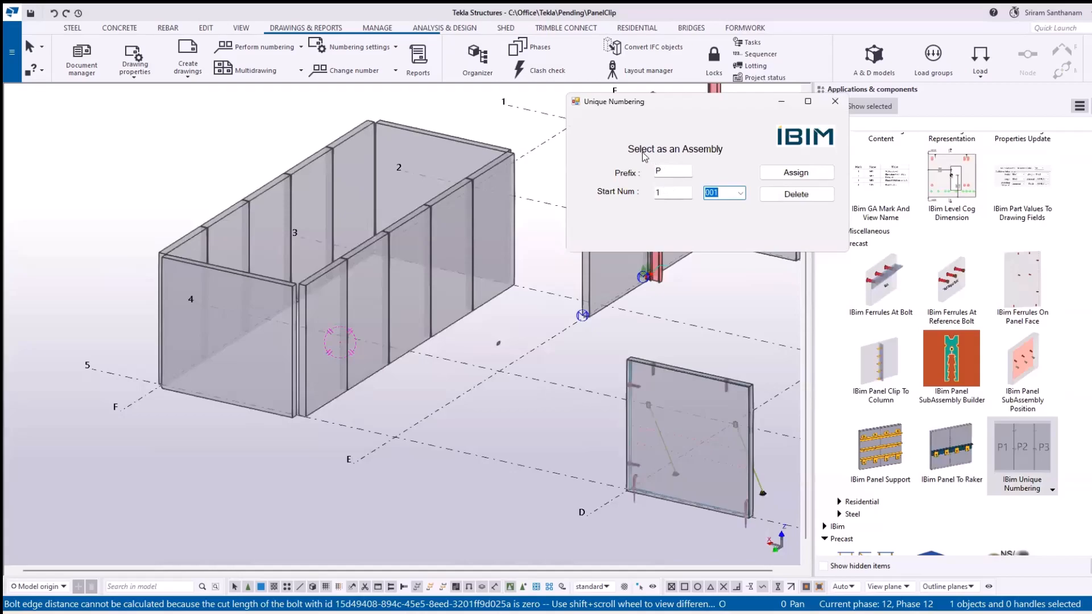
Assign unique numbers with prefix P, starting from 1, to the five front long-side panels, selected as assemblies.
{"action": "left_click", "coordinate": [535, 590]}
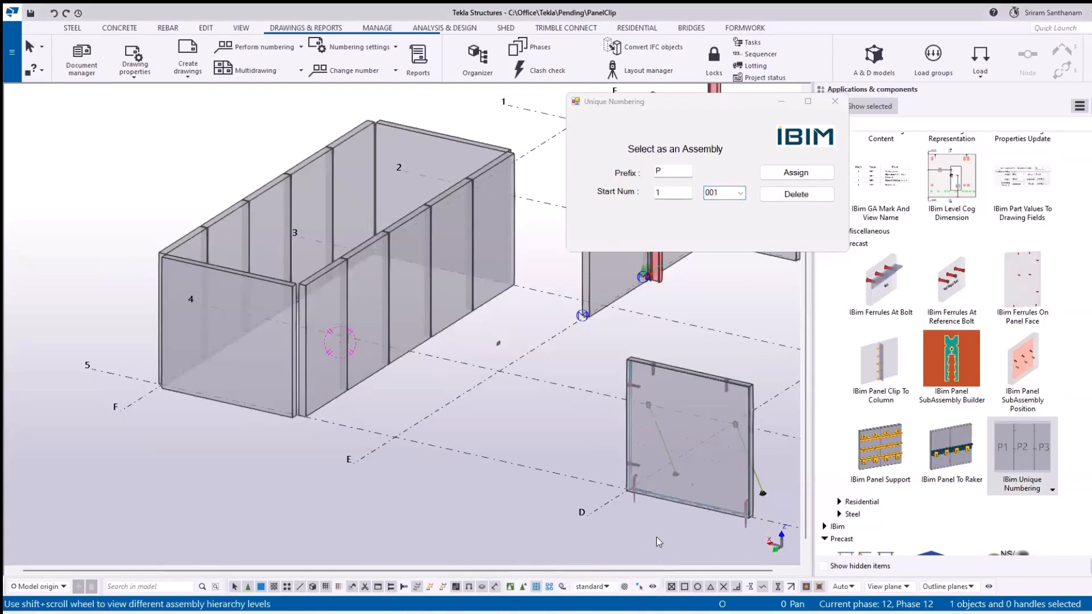
{"action": "left_click", "coordinate": [794, 173]}
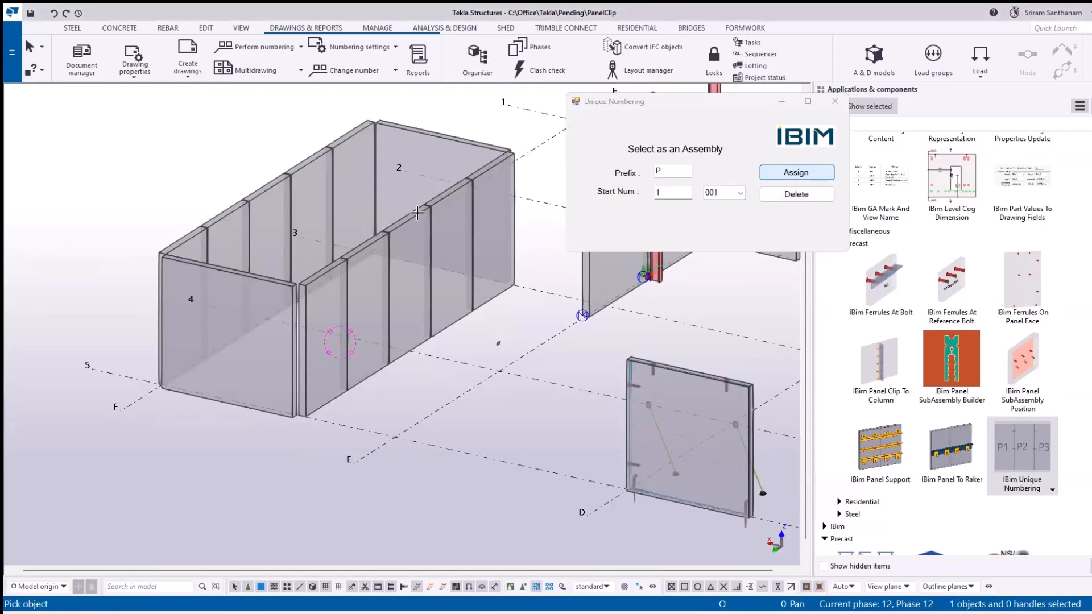
{"action": "middle_click", "coordinate": [489, 114]}
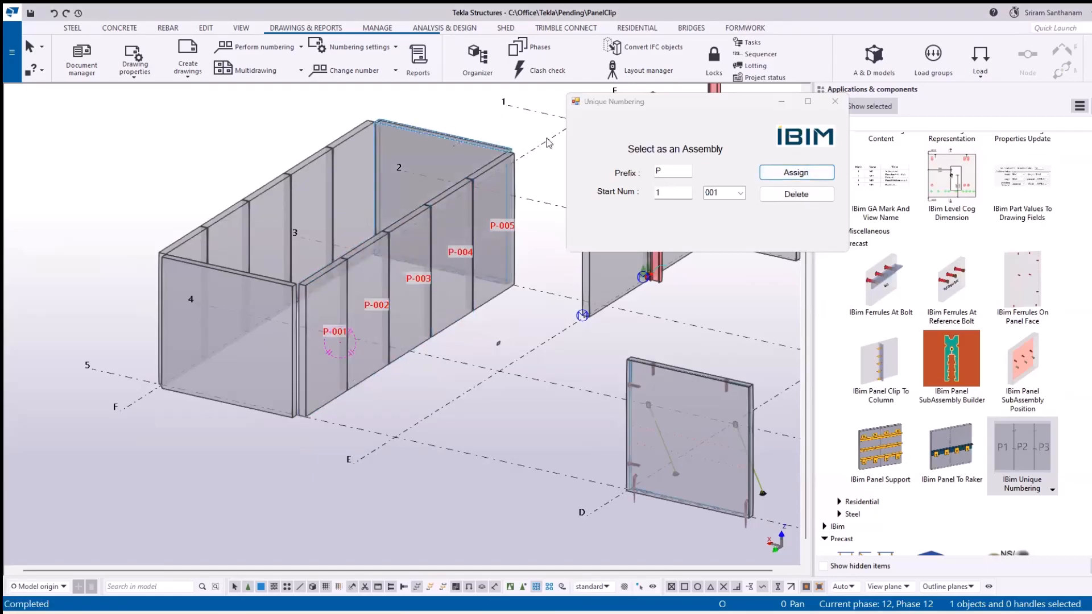
Set the start number to 6 and assign numbers to the far end panel and the two adjoining rear panels.
{"action": "left_click", "coordinate": [593, 192]}
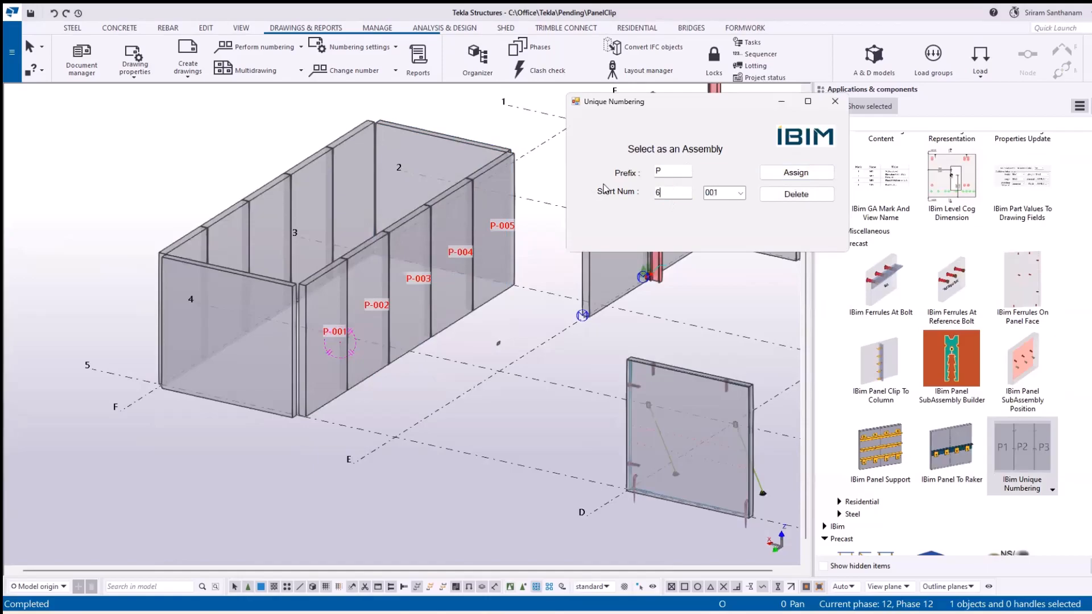
{"action": "type", "text": "6"}
{"action": "left_click", "coordinate": [796, 172]}
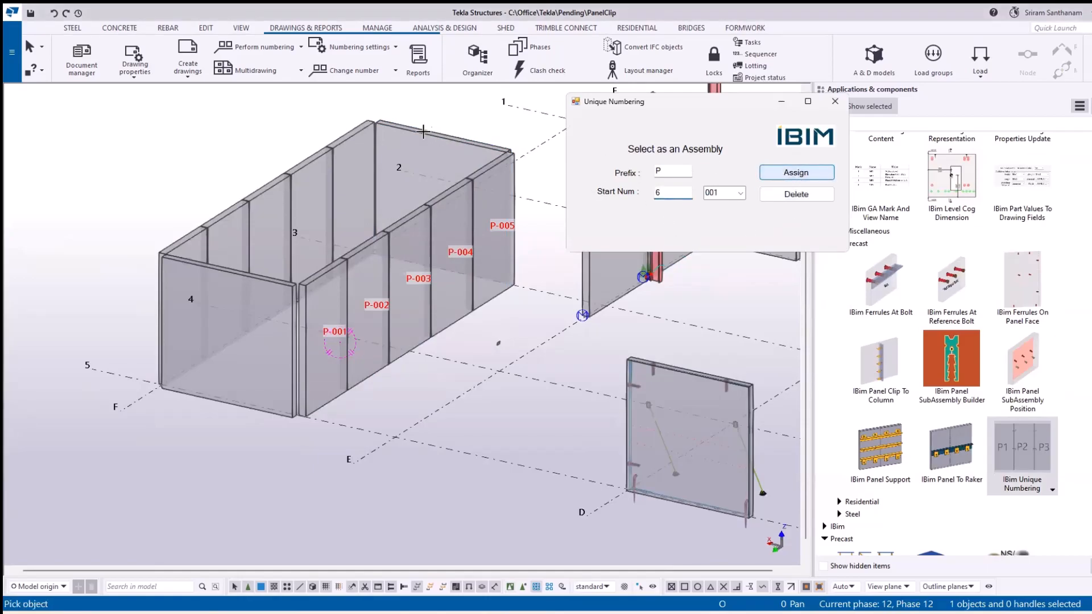
{"action": "left_click", "coordinate": [290, 130]}
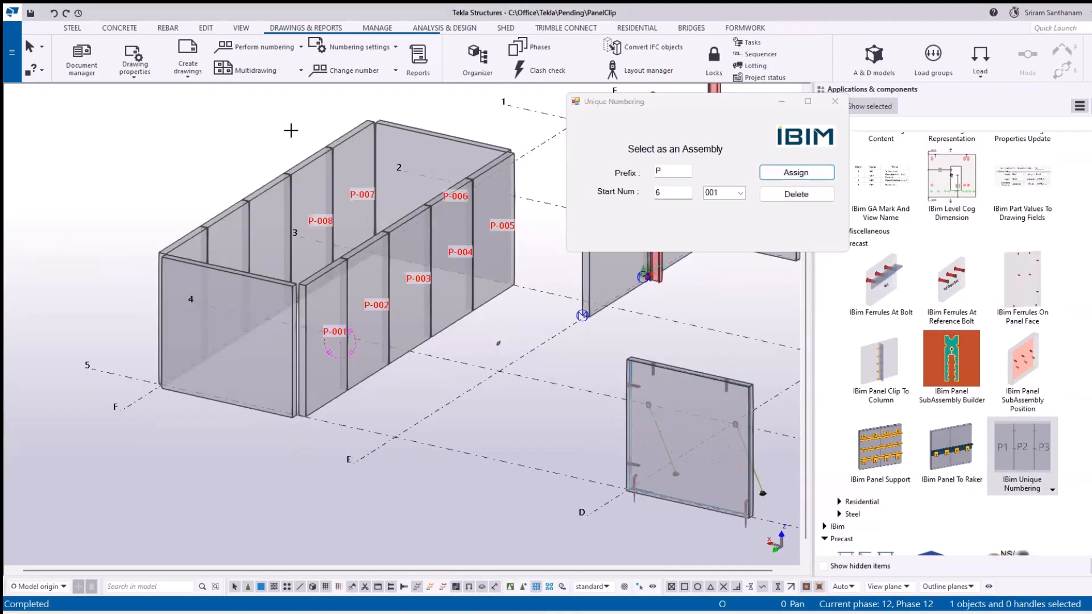
Assign unique numbers with prefix W, starting from 1 in 0001 format, to the remaining rear panels and the near end panel.
{"action": "left_click", "coordinate": [739, 193]}
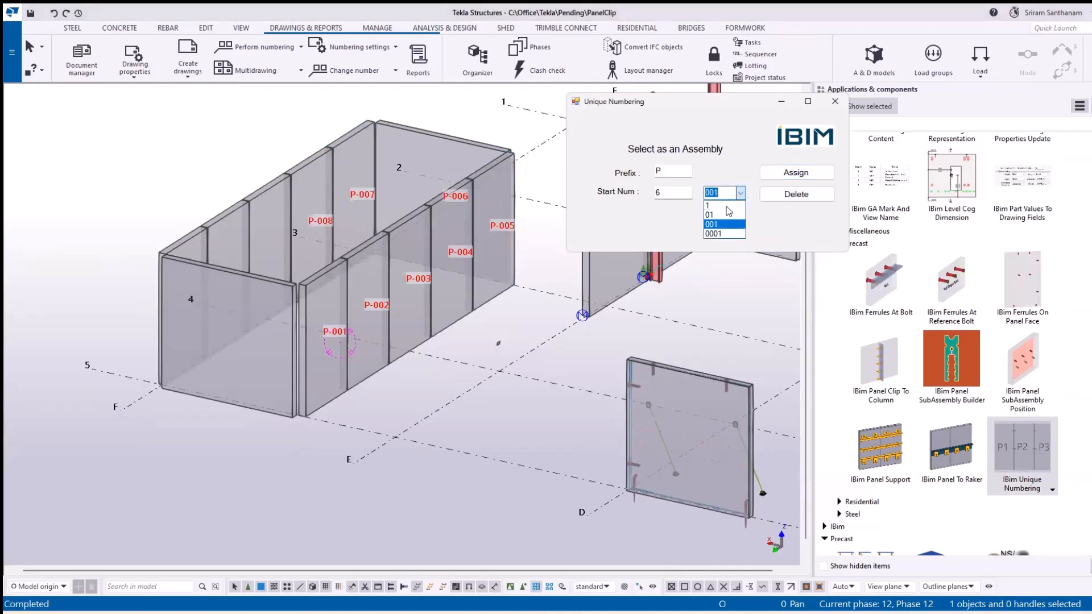
{"action": "left_click", "coordinate": [717, 234]}
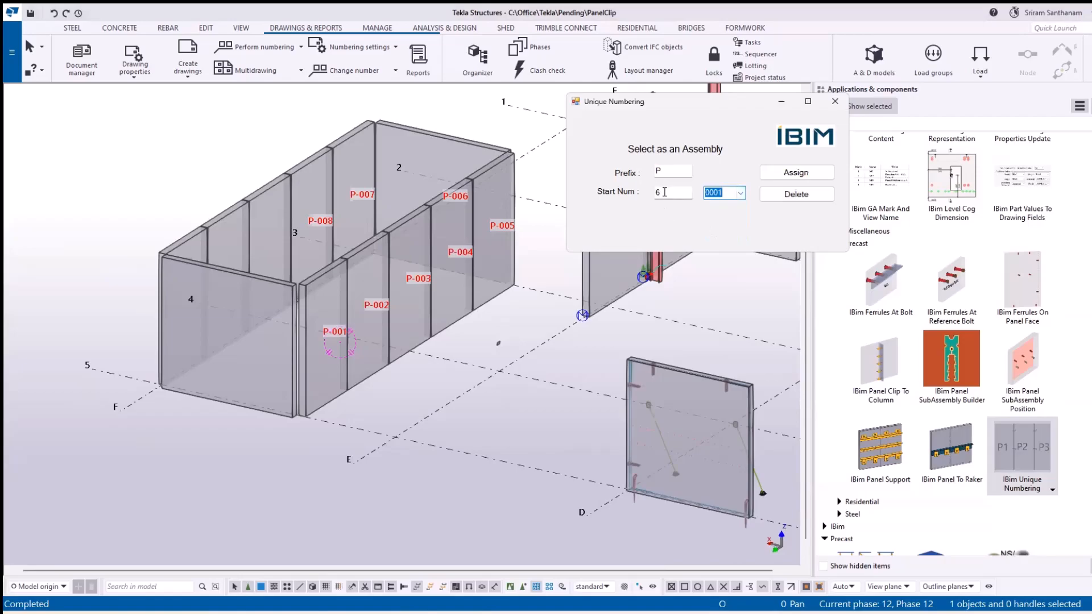
{"action": "key", "text": "shift+Tab"}
{"action": "type", "text": "1"}
{"action": "key", "text": "shift+Tab"}
{"action": "type", "text": "W"}
{"action": "left_click", "coordinate": [808, 172]}
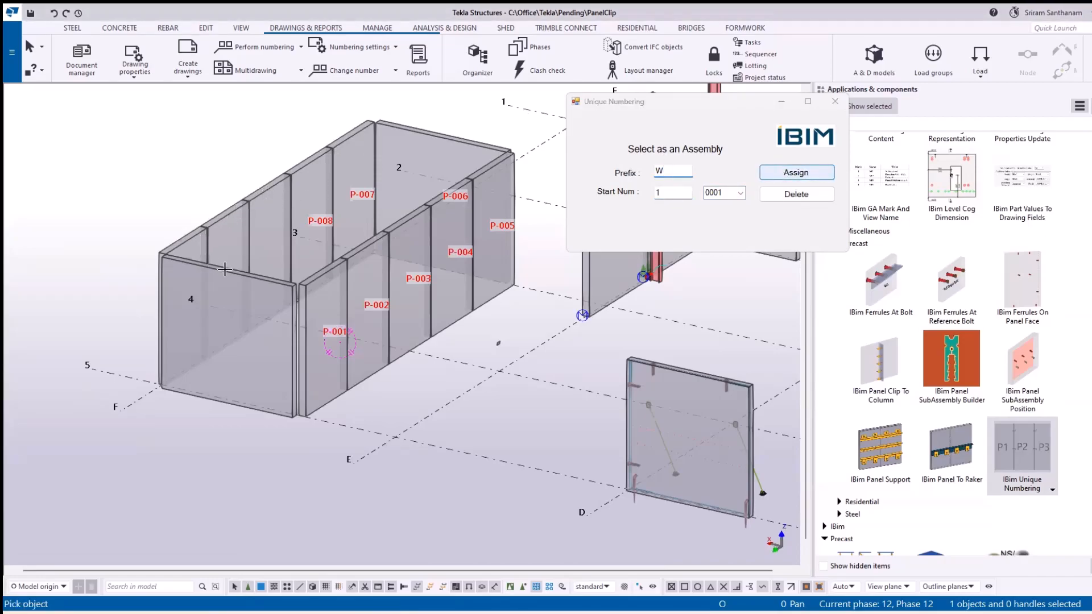
{"action": "middle_click", "coordinate": [182, 167]}
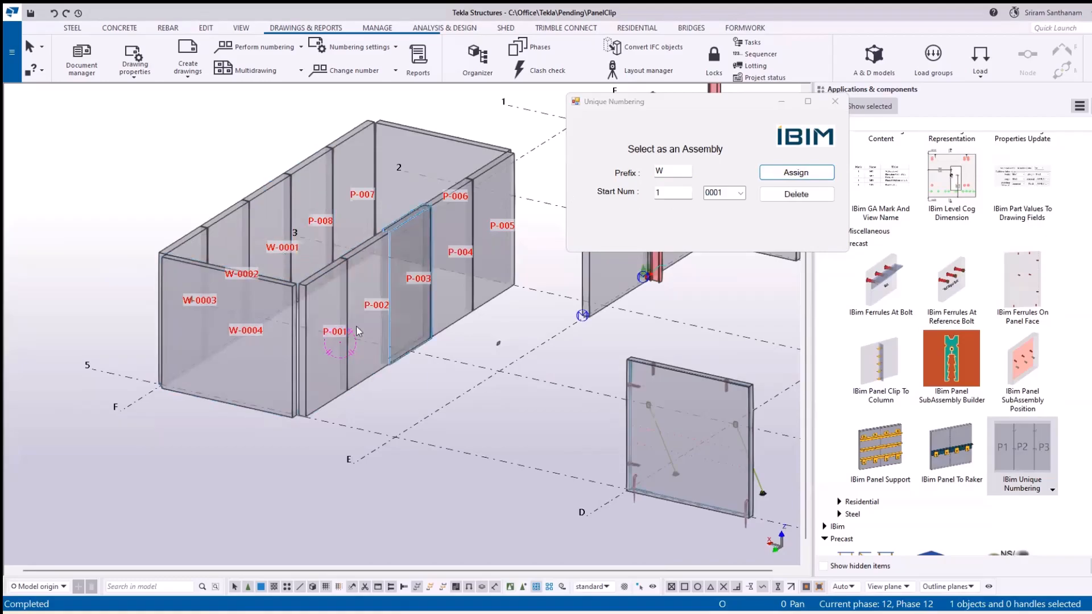
Delete the unique numbers from all wall panels of the box and redraw the view.
{"action": "middle_click_drag", "start_coordinate": [293, 372], "coordinate": [353, 387], "text": "ctrl"}
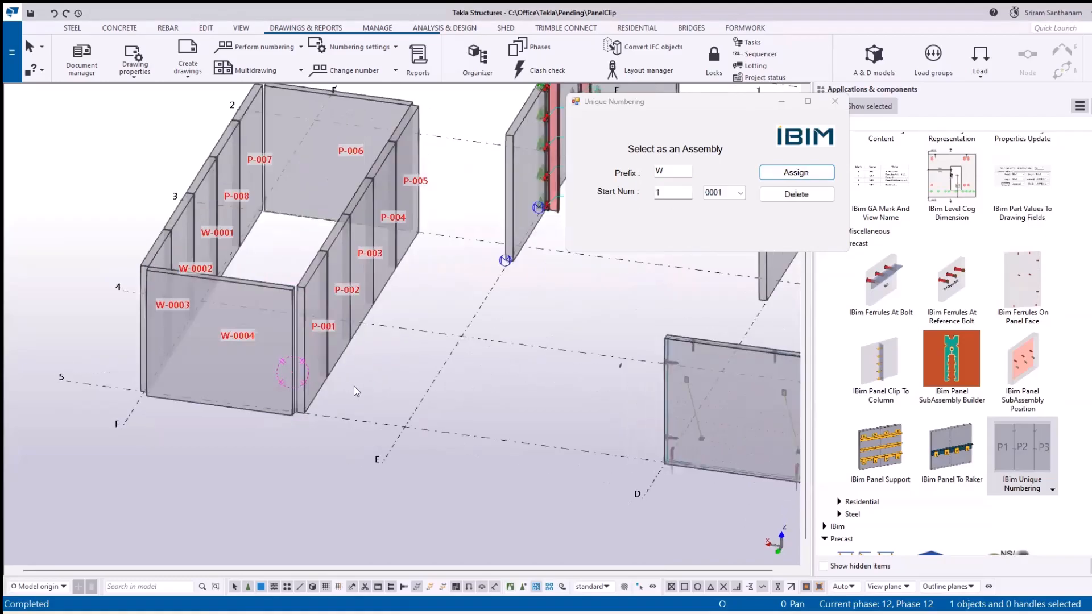
{"action": "scroll", "coordinate": [339, 331], "scroll_direction": "down", "scroll_amount": 3}
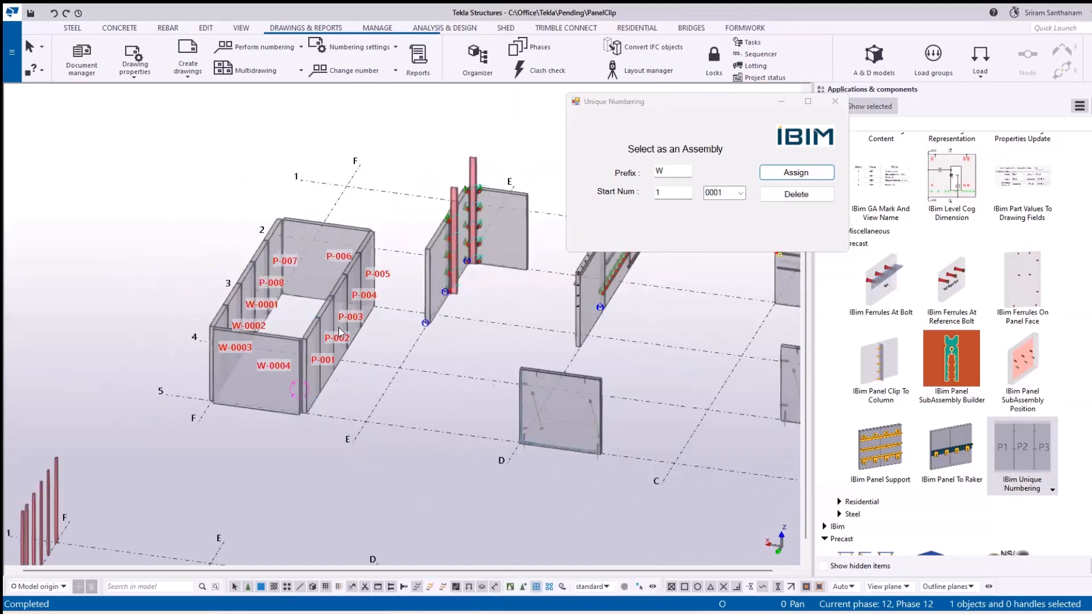
{"action": "left_click_drag", "start_coordinate": [162, 168], "coordinate": [407, 441]}
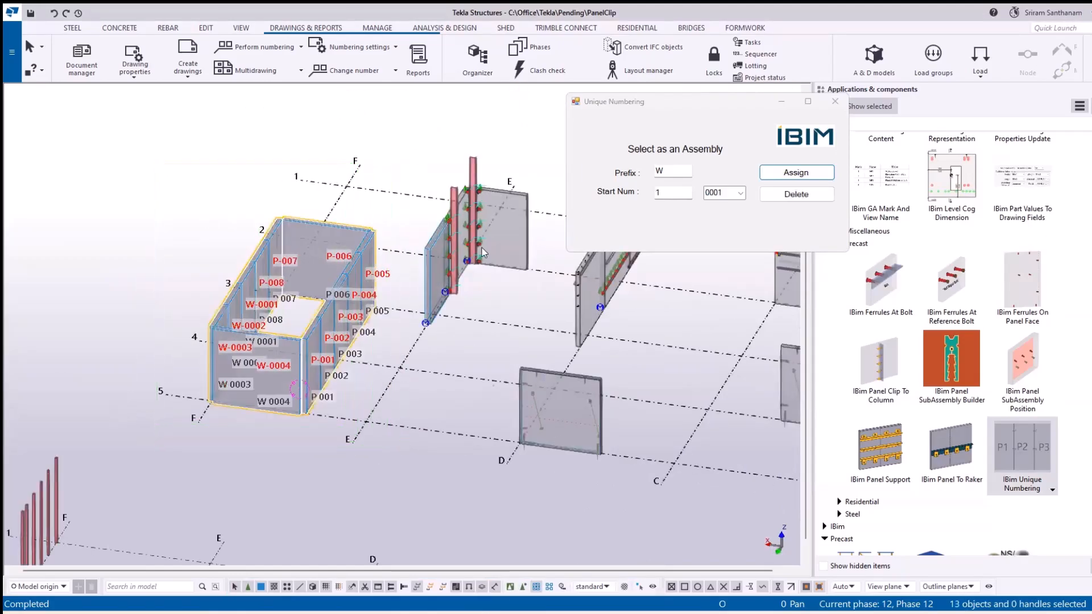
{"action": "left_click", "coordinate": [809, 194]}
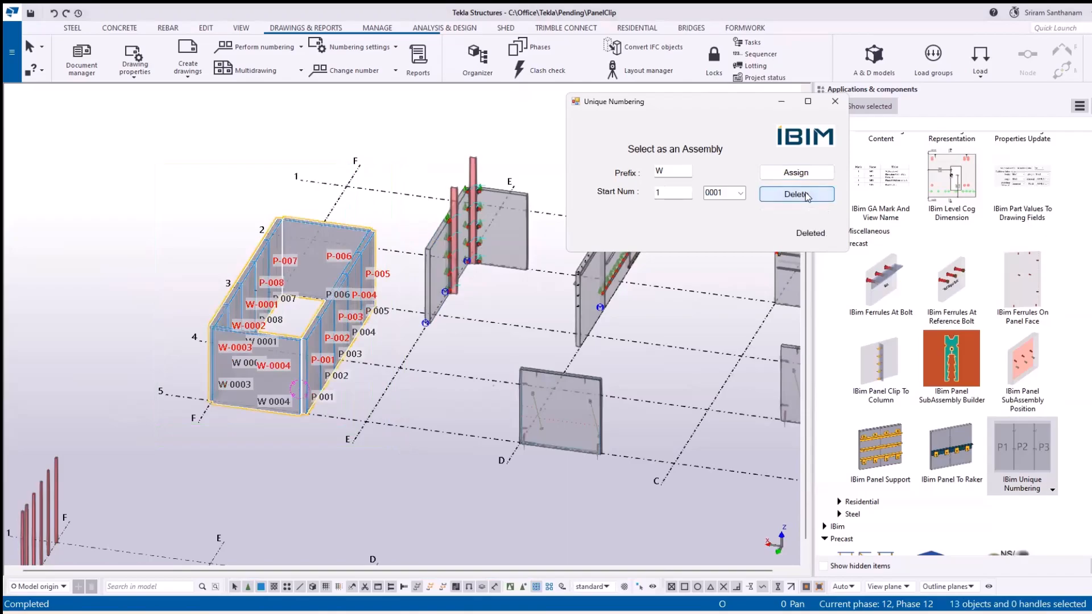
{"action": "right_click", "coordinate": [272, 167]}
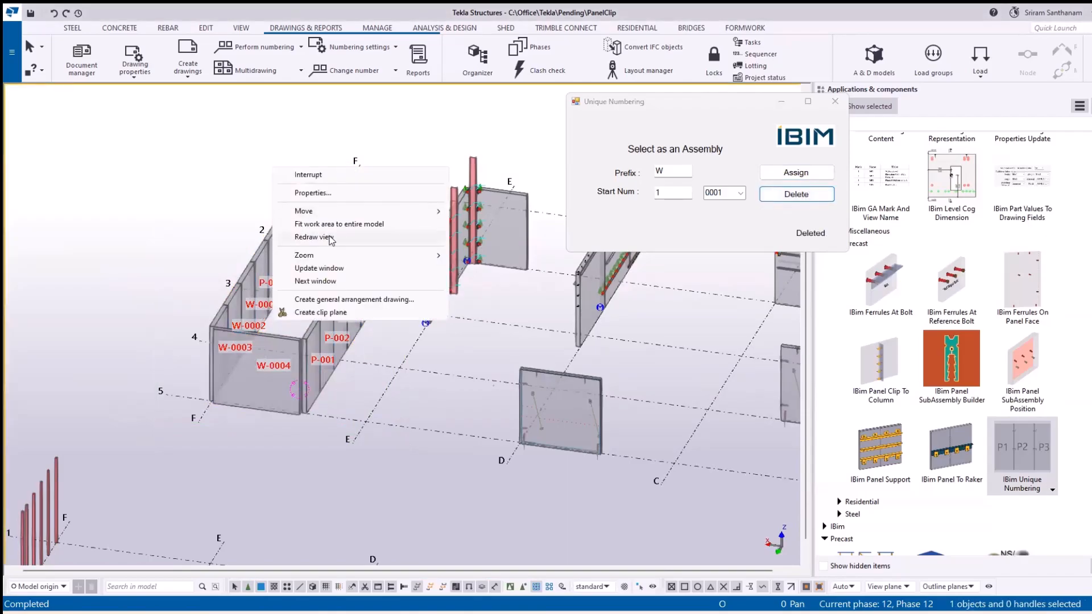
{"action": "left_click", "coordinate": [329, 238]}
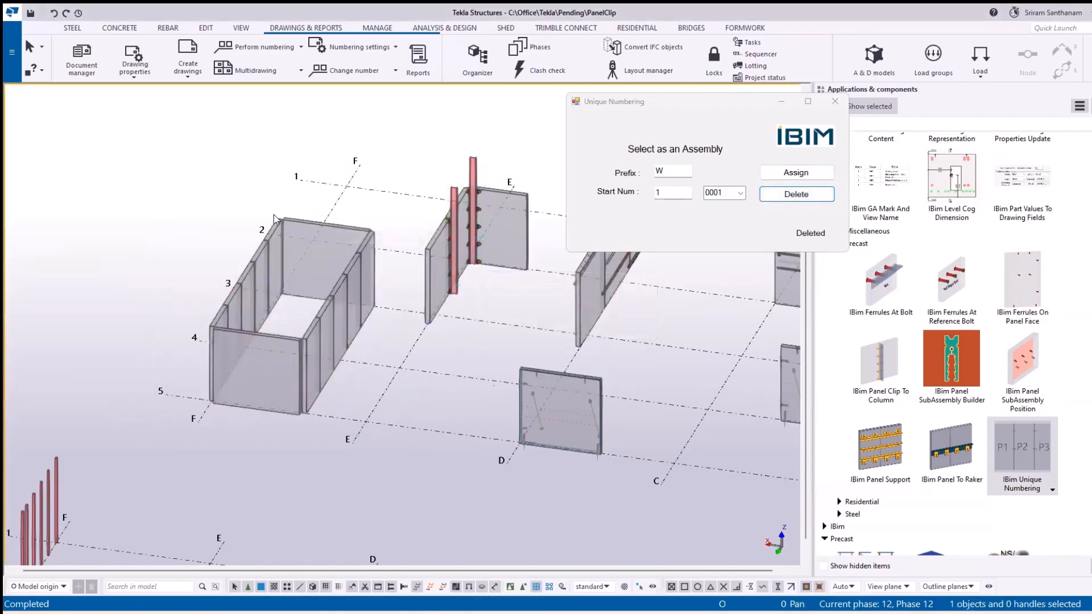
Assign unique numbers with prefix W, starting from 1 in 001 format, to all panels around the box, beginning with the near long-side panel.
{"action": "left_click", "coordinate": [740, 193]}
{"action": "left_click", "coordinate": [717, 213]}
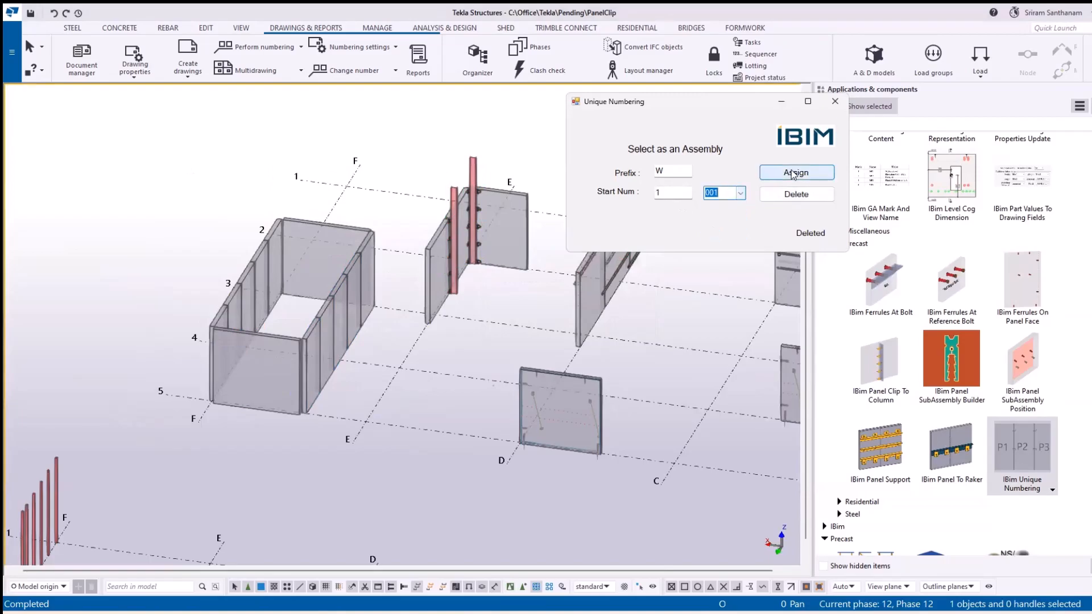
{"action": "left_click", "coordinate": [795, 172]}
{"action": "scroll", "coordinate": [315, 327], "scroll_direction": "up", "scroll_amount": 3}
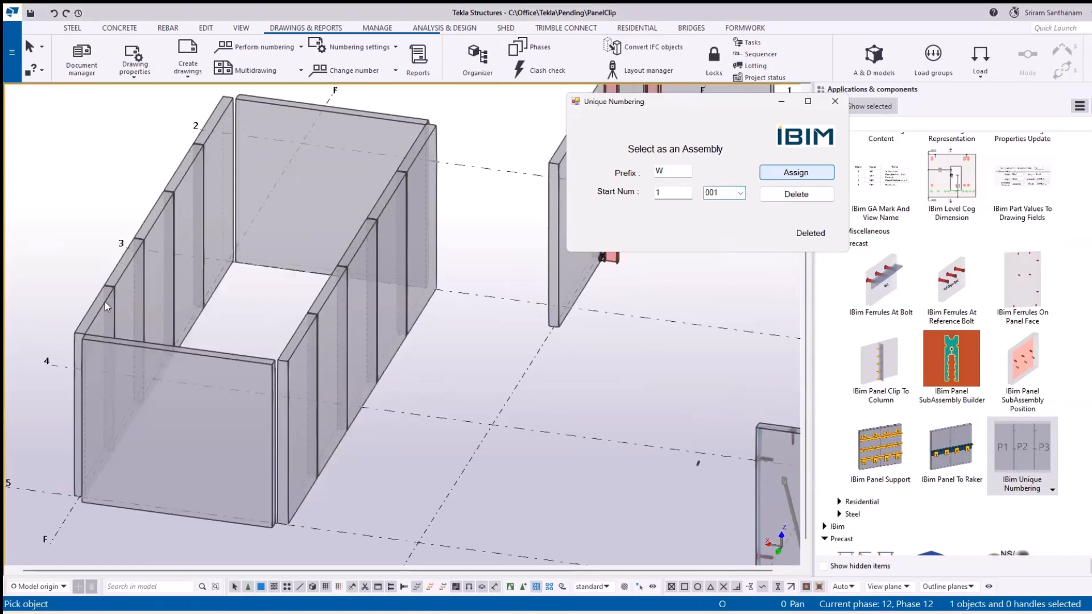
{"action": "middle_click", "coordinate": [283, 292]}
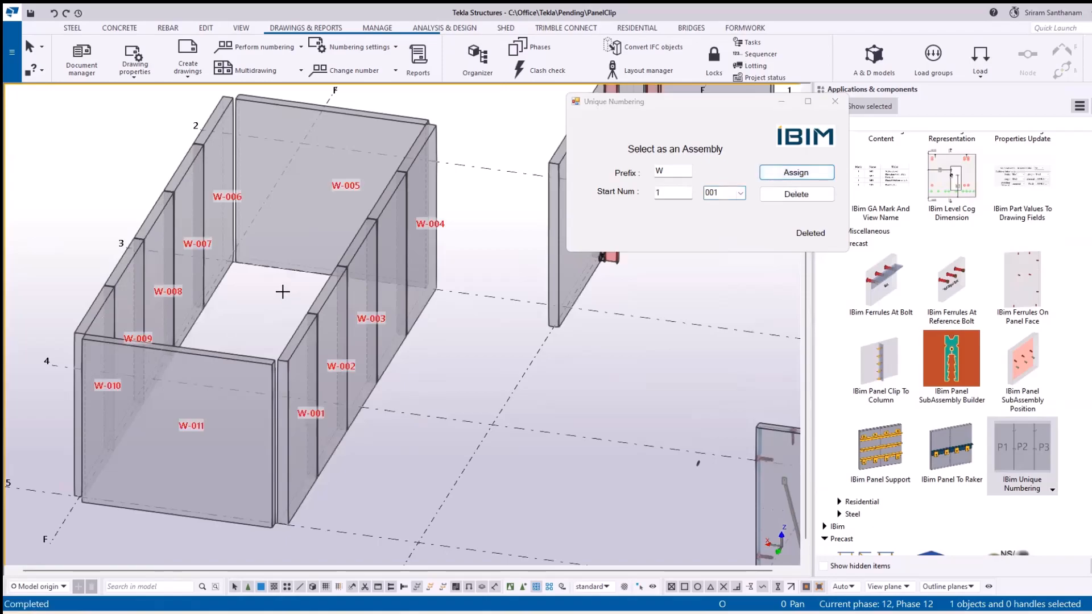
{"action": "right_click", "coordinate": [470, 122]}
{"action": "key", "text": "Escape"}
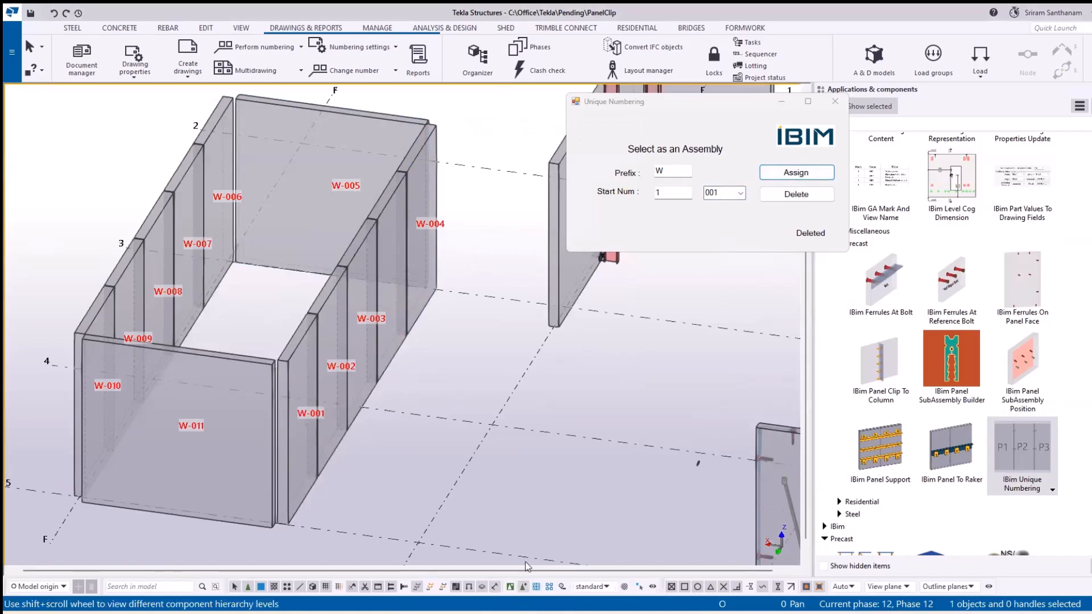
Select all wall panels of the box and perform numbering on them.
{"action": "scroll", "coordinate": [348, 378], "scroll_direction": "down", "scroll_amount": 4}
{"action": "middle_click_drag", "start_coordinate": [331, 365], "coordinate": [379, 366], "text": "ctrl"}
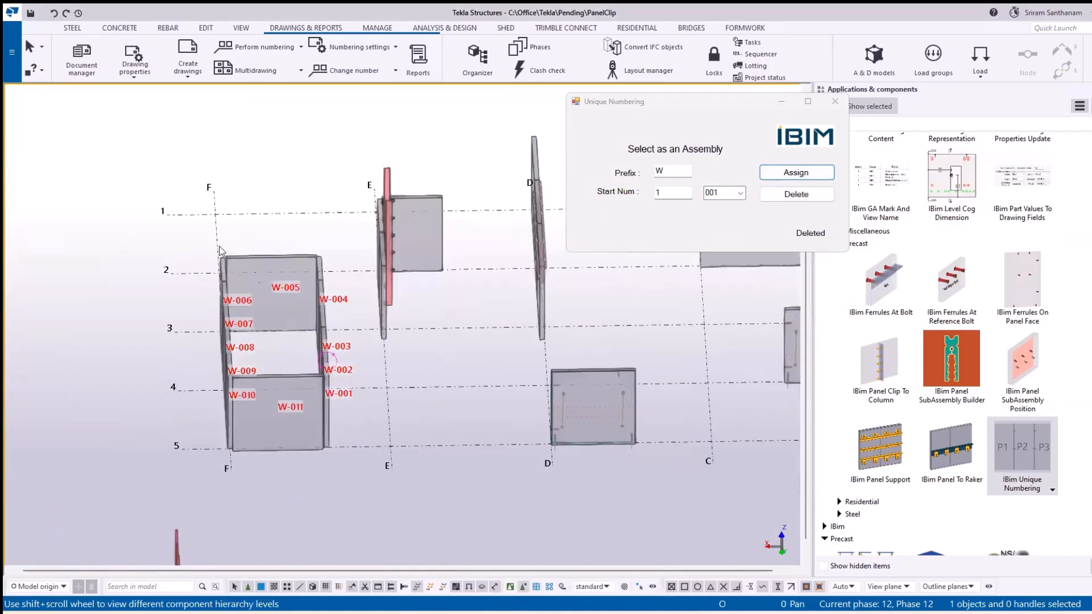
{"action": "left_click_drag", "start_coordinate": [192, 228], "coordinate": [355, 486]}
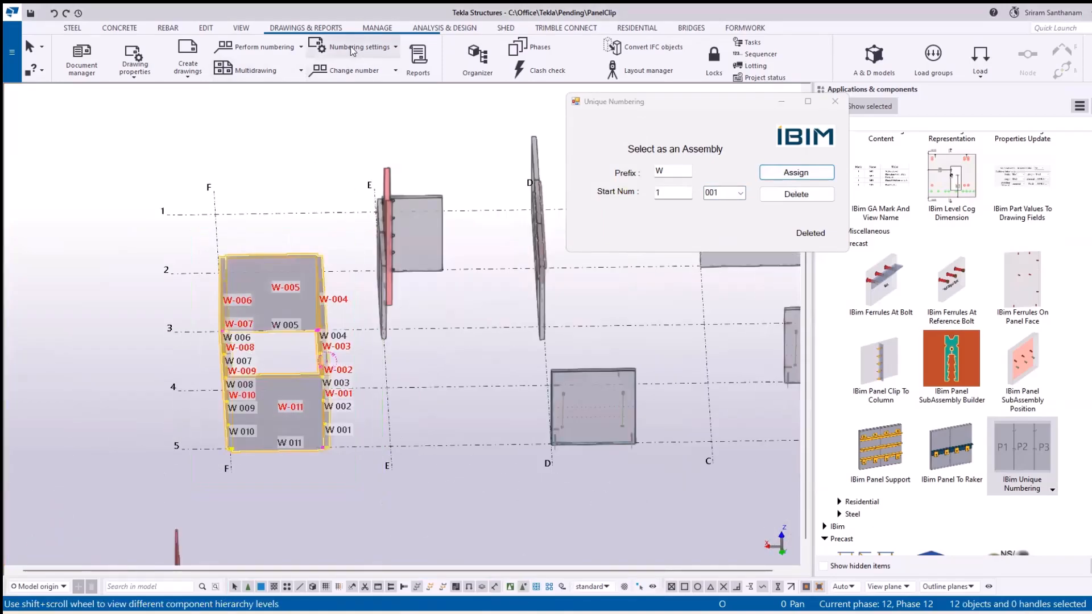
{"action": "left_click", "coordinate": [271, 44]}
{"action": "left_click", "coordinate": [245, 78]}
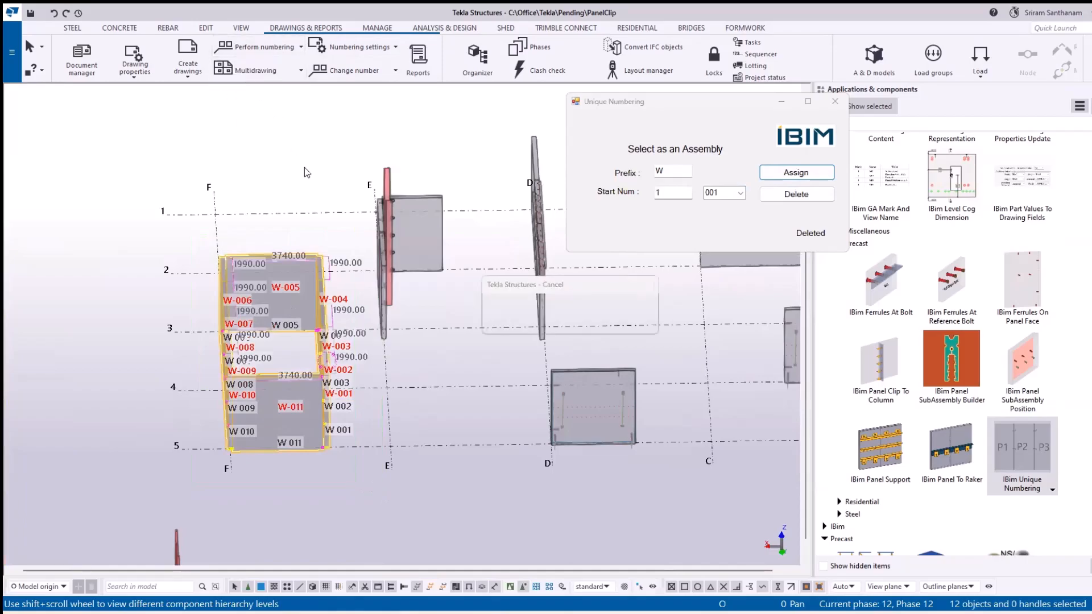
Create a Cast Unit Bill Of Material report from the selected wall panels of the box.
{"action": "middle_click_drag", "start_coordinate": [267, 319], "coordinate": [224, 196], "text": "ctrl"}
{"action": "scroll", "coordinate": [371, 273], "scroll_direction": "down", "scroll_amount": 3}
{"action": "left_click_drag", "start_coordinate": [200, 162], "coordinate": [376, 427]}
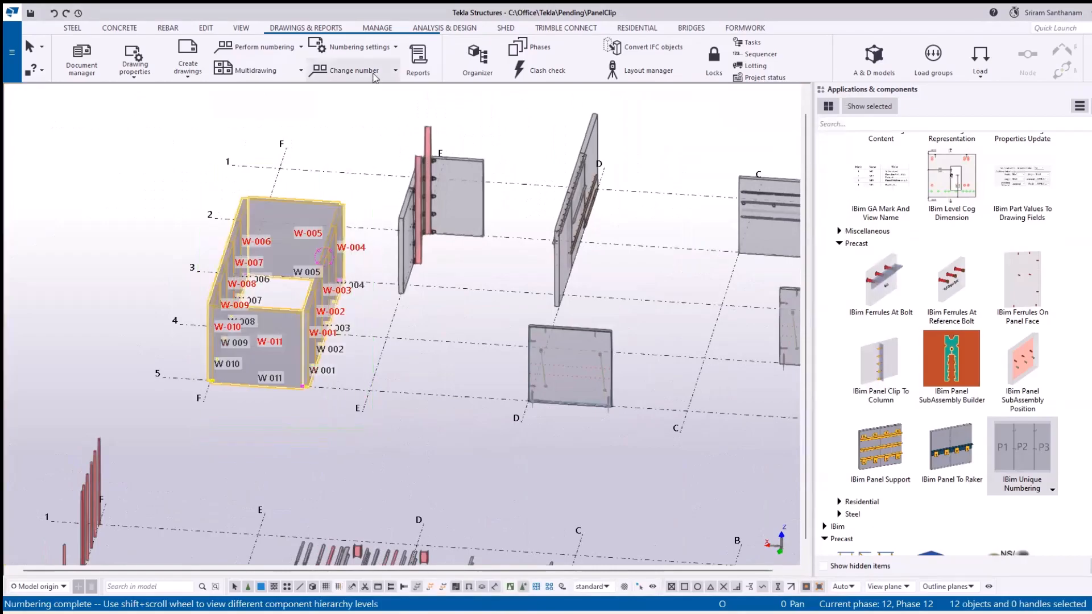
{"action": "left_click", "coordinate": [419, 59]}
{"action": "scroll", "coordinate": [384, 296], "scroll_direction": "down", "scroll_amount": 7}
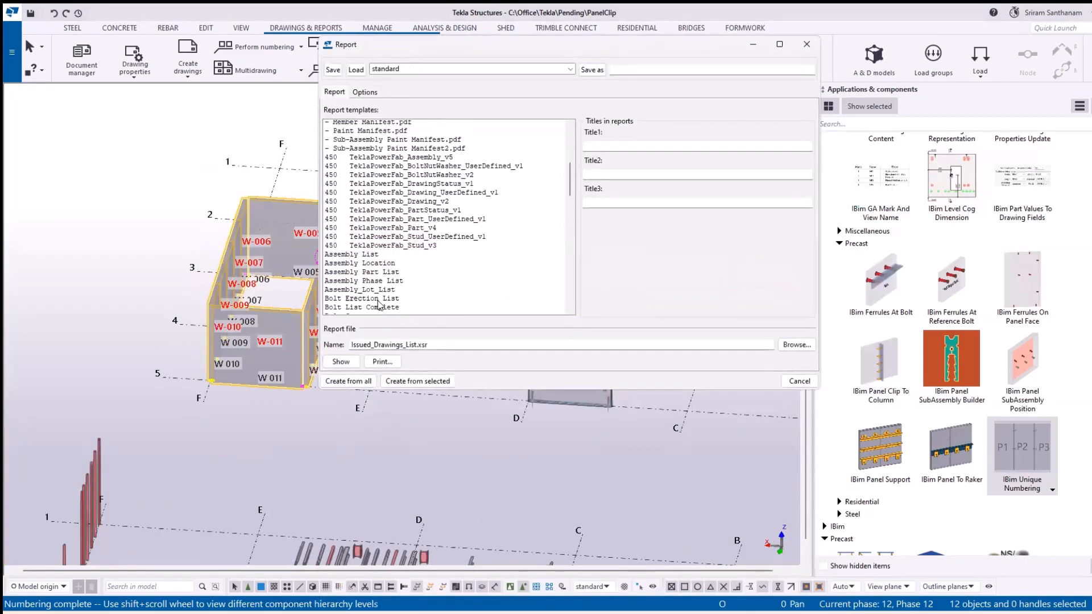
{"action": "left_click", "coordinate": [364, 231]}
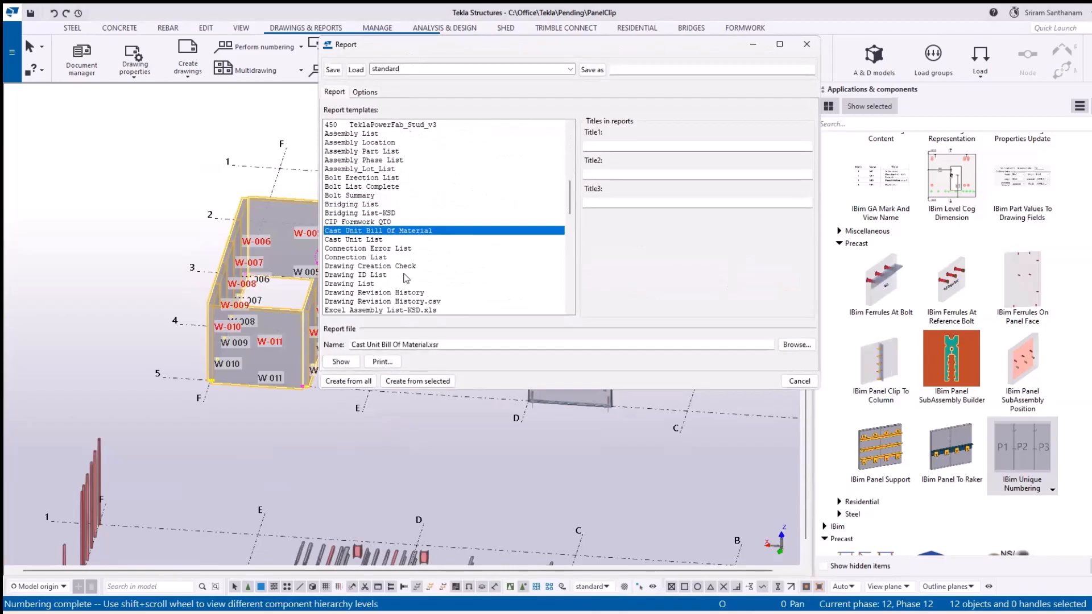
{"action": "left_click", "coordinate": [428, 382]}
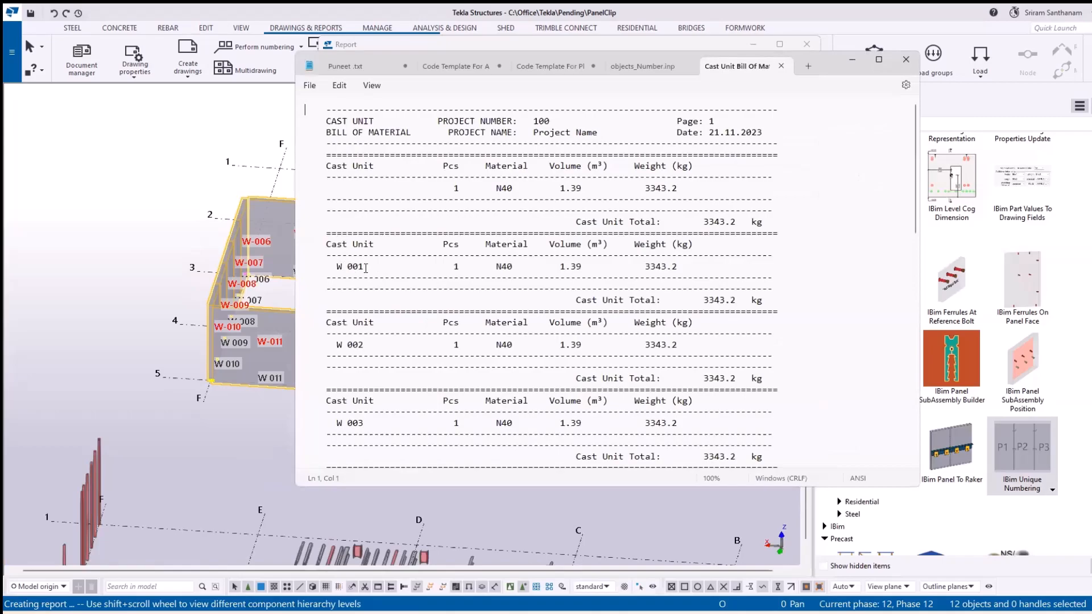
Review the cast unit marks in the bill of material and close the report windows.
{"action": "scroll", "coordinate": [363, 416], "scroll_direction": "down", "scroll_amount": 5}
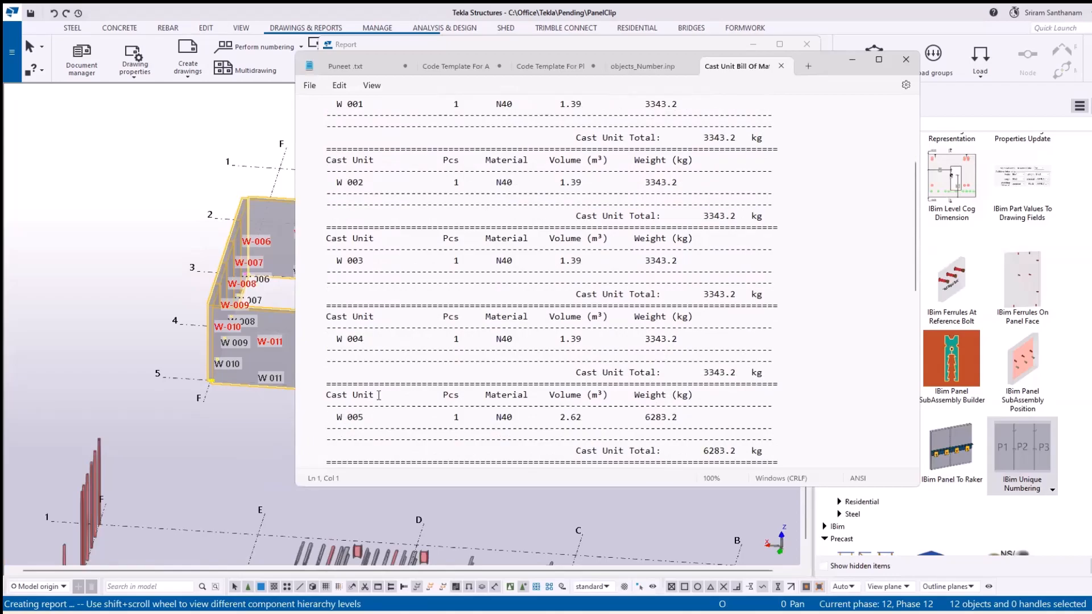
{"action": "left_click", "coordinate": [782, 66]}
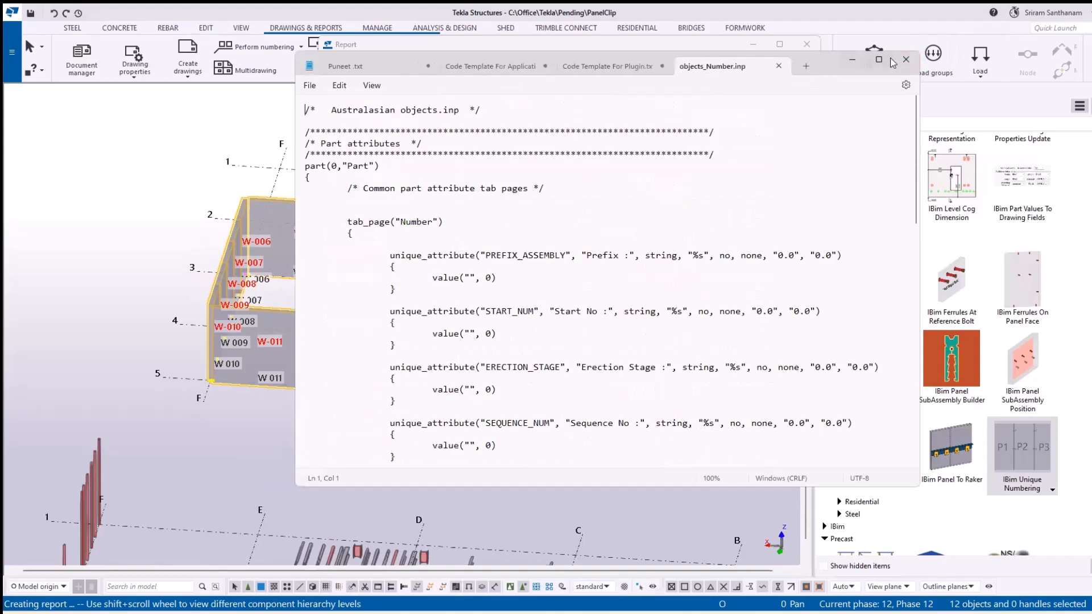
{"action": "left_click", "coordinate": [906, 59]}
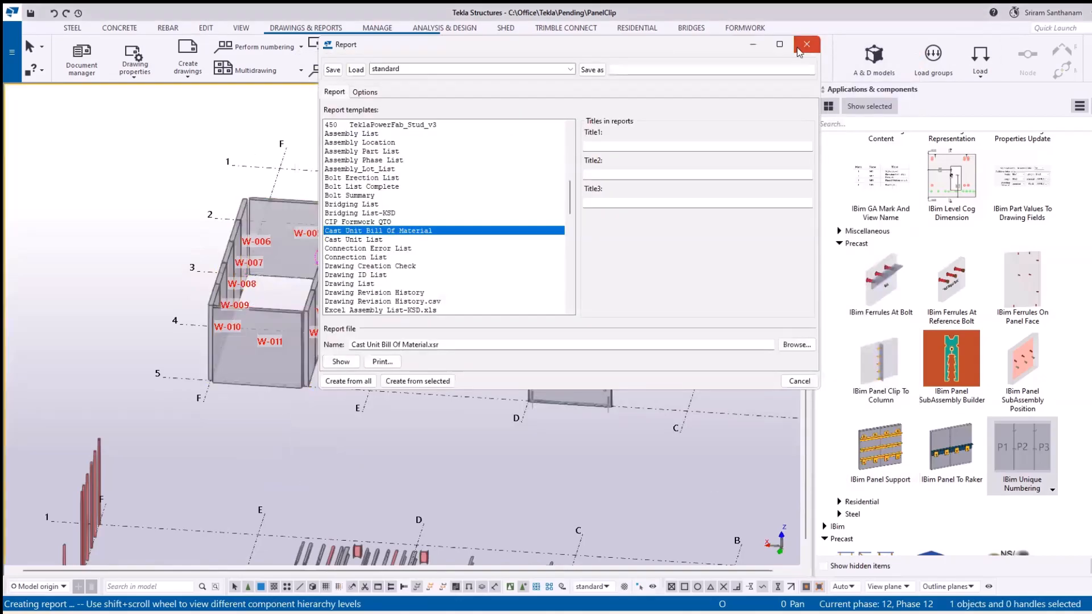
{"action": "left_click", "coordinate": [807, 44]}
Inspect the Number user-defined attributes of panel W-001, selected as a cast unit, and close them.
{"action": "middle_click_drag", "start_coordinate": [321, 309], "coordinate": [243, 310], "text": "ctrl"}
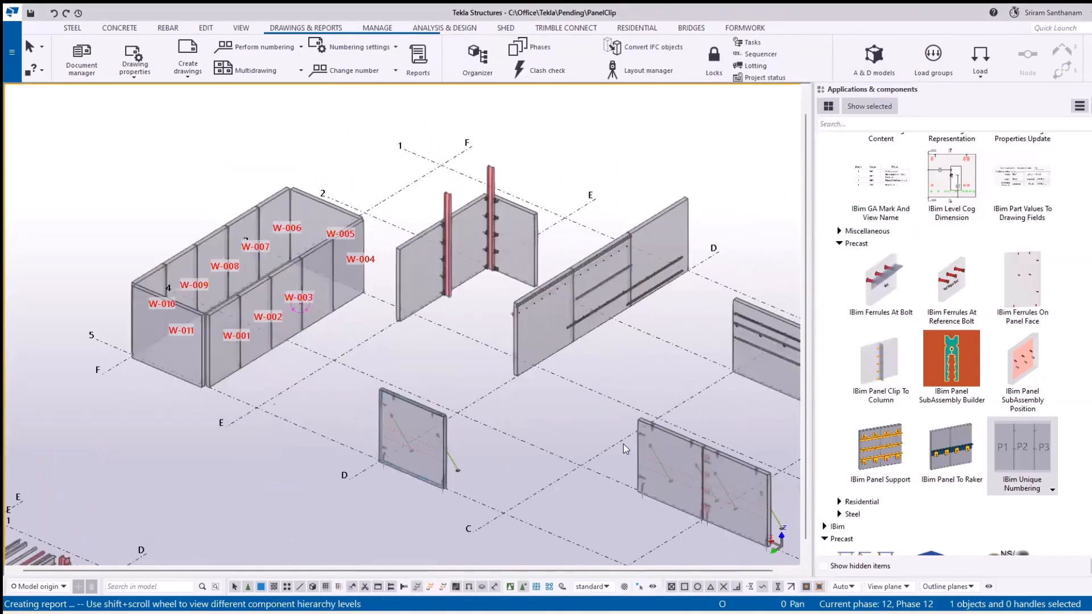
{"action": "left_click", "coordinate": [536, 587]}
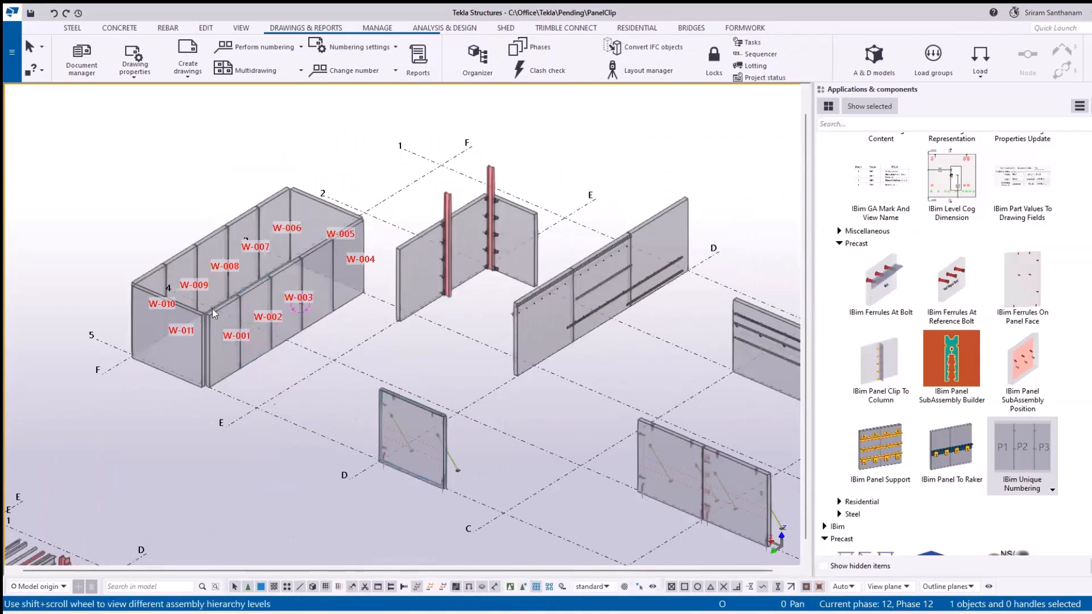
{"action": "scroll", "coordinate": [240, 304], "scroll_direction": "up", "scroll_amount": 6}
{"action": "left_click", "coordinate": [241, 302]}
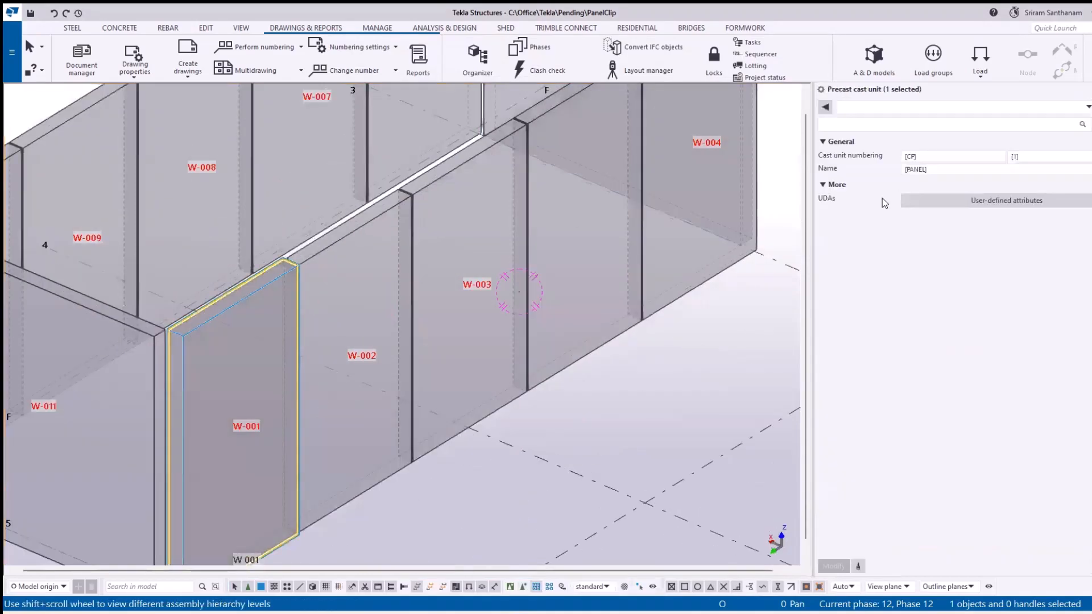
{"action": "left_click", "coordinate": [1004, 200]}
{"action": "left_click", "coordinate": [947, 291]}
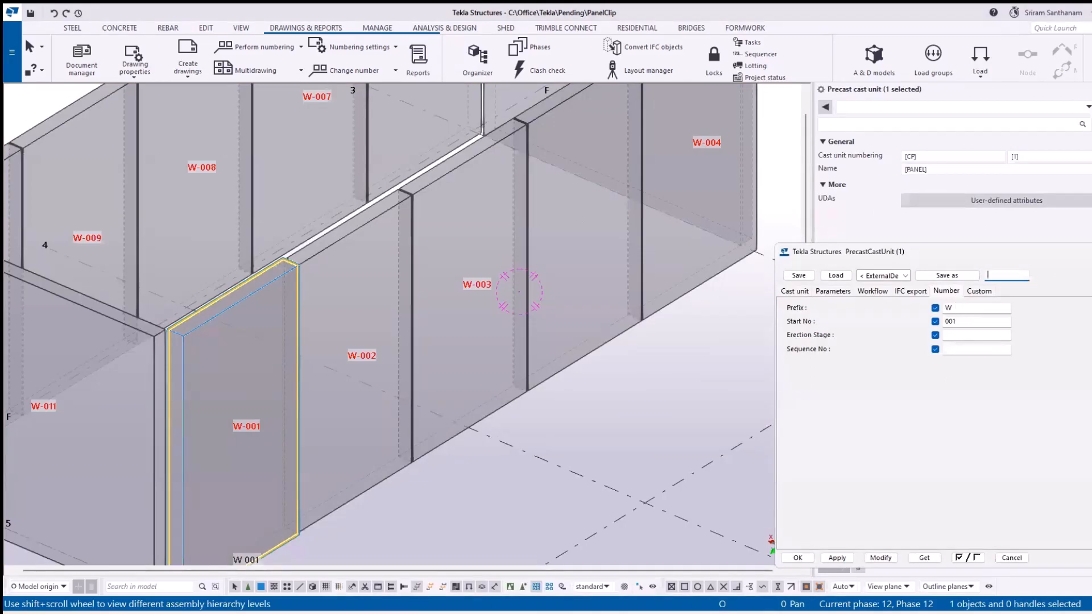
{"action": "left_click", "coordinate": [1089, 252]}
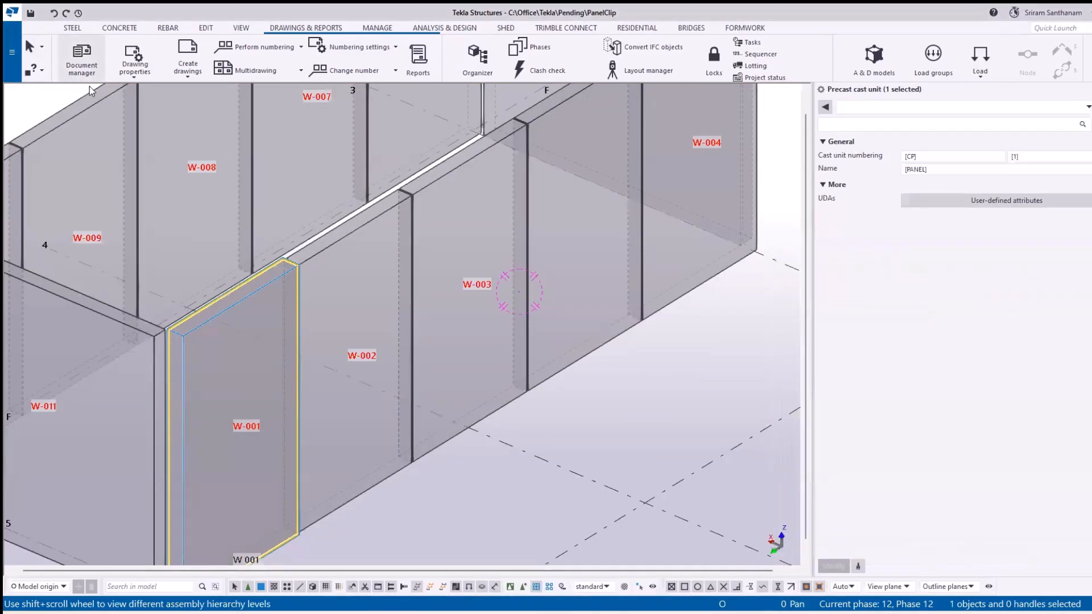
Check XS_CAST_UNIT_POSITION_NUMBER_FORMAT_STRING in the Numbering advanced options and close the options.
{"action": "left_click", "coordinate": [12, 51]}
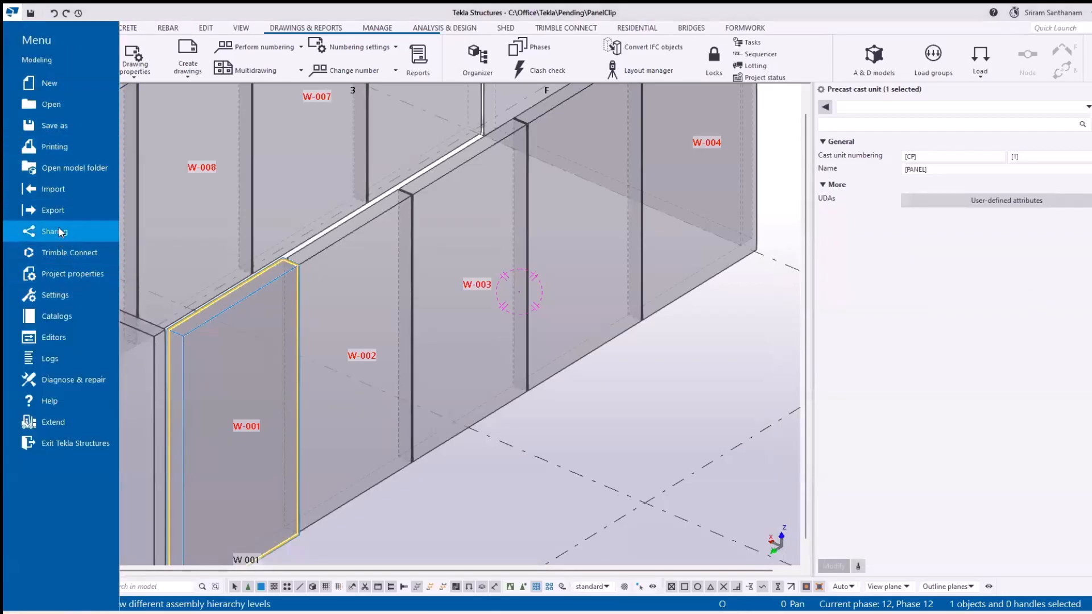
{"action": "left_click", "coordinate": [63, 295]}
{"action": "left_click", "coordinate": [491, 152]}
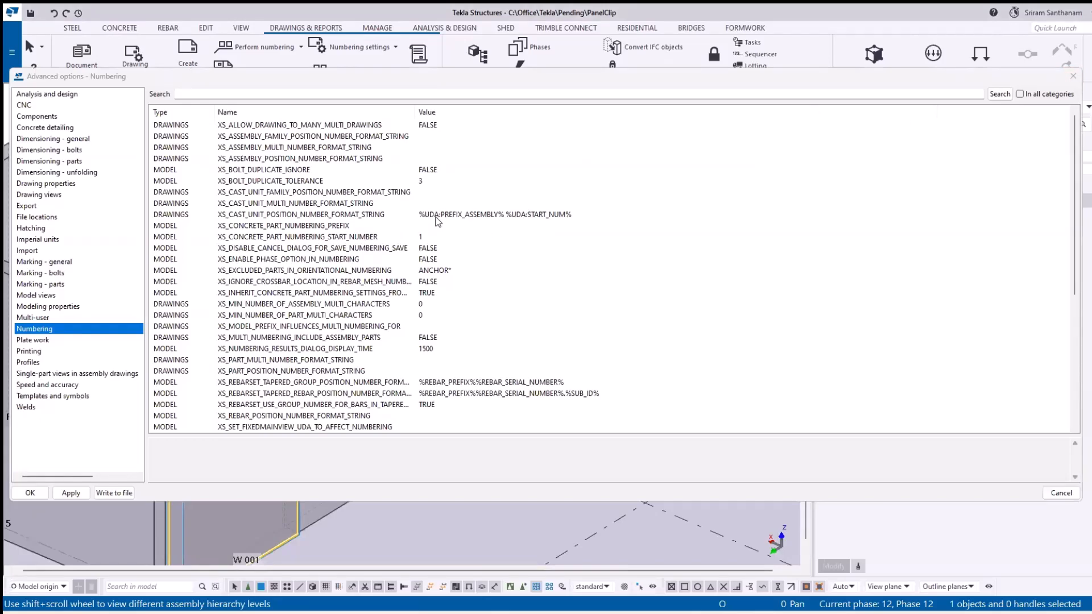
{"action": "left_click", "coordinate": [1073, 78]}
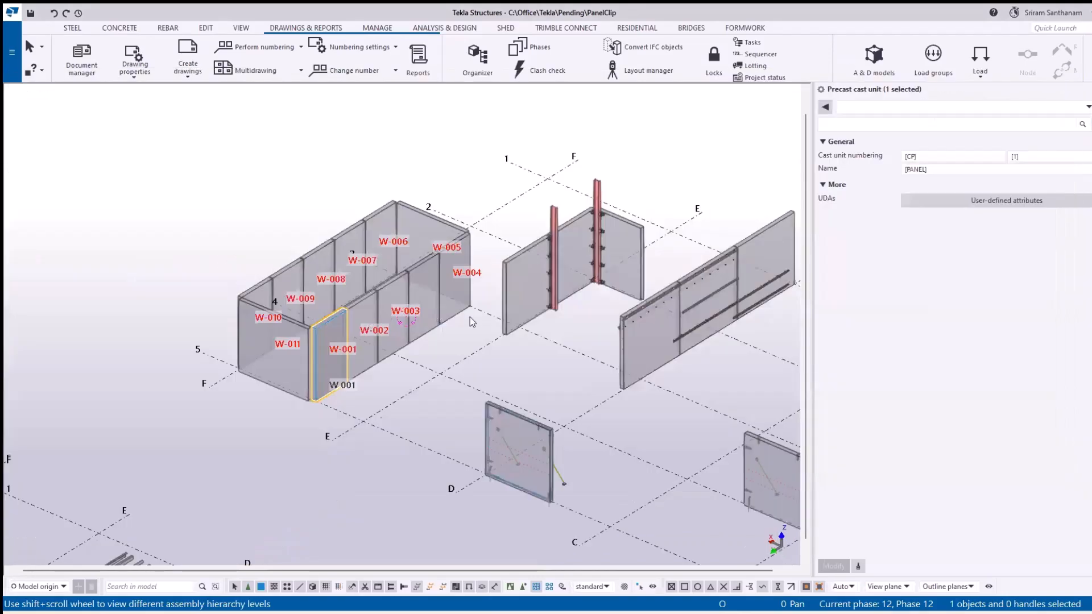
Clear the panel selection, bring back the component catalogue and look over the precast examples in the model.
{"action": "left_click", "coordinate": [210, 181]}
{"action": "left_click", "coordinate": [1081, 233]}
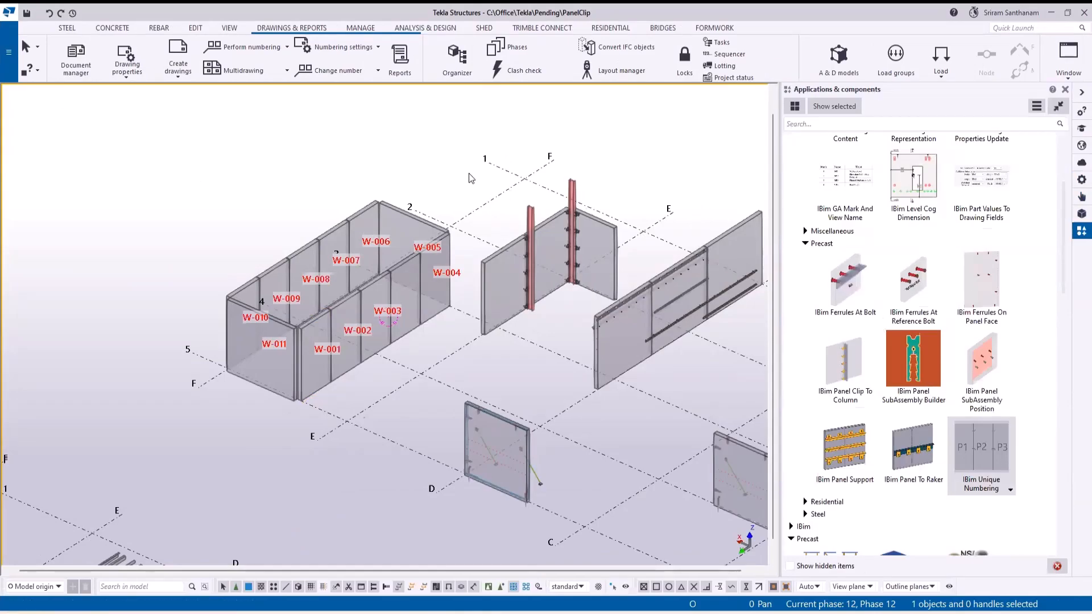
{"action": "scroll", "coordinate": [449, 163], "scroll_direction": "down", "scroll_amount": 5}
{"action": "scroll", "coordinate": [511, 185], "scroll_direction": "up", "scroll_amount": 4}
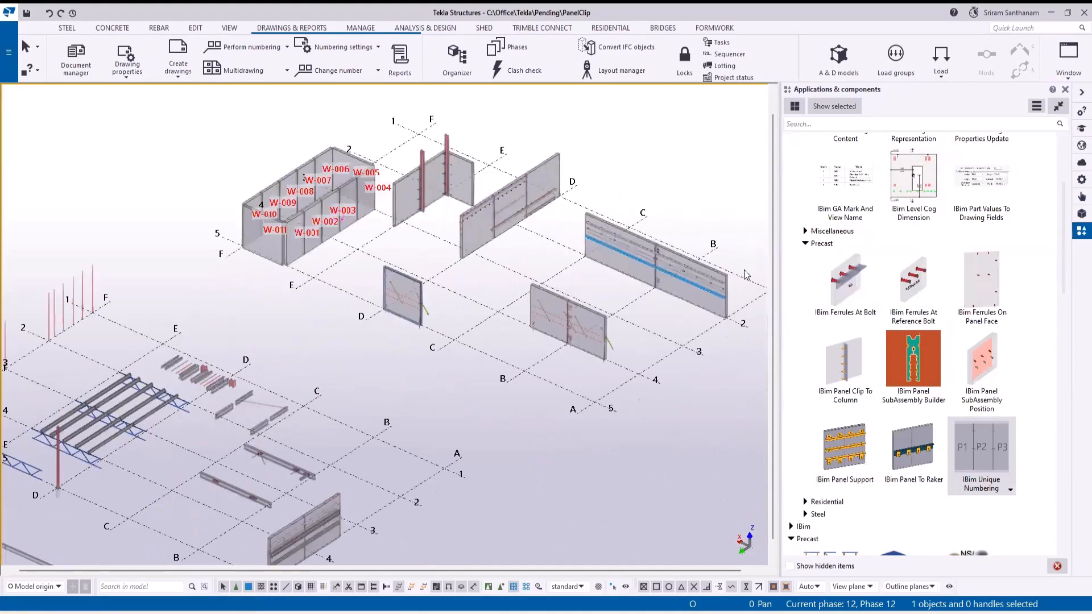
{"action": "scroll", "coordinate": [603, 330], "scroll_direction": "up", "scroll_amount": 10}
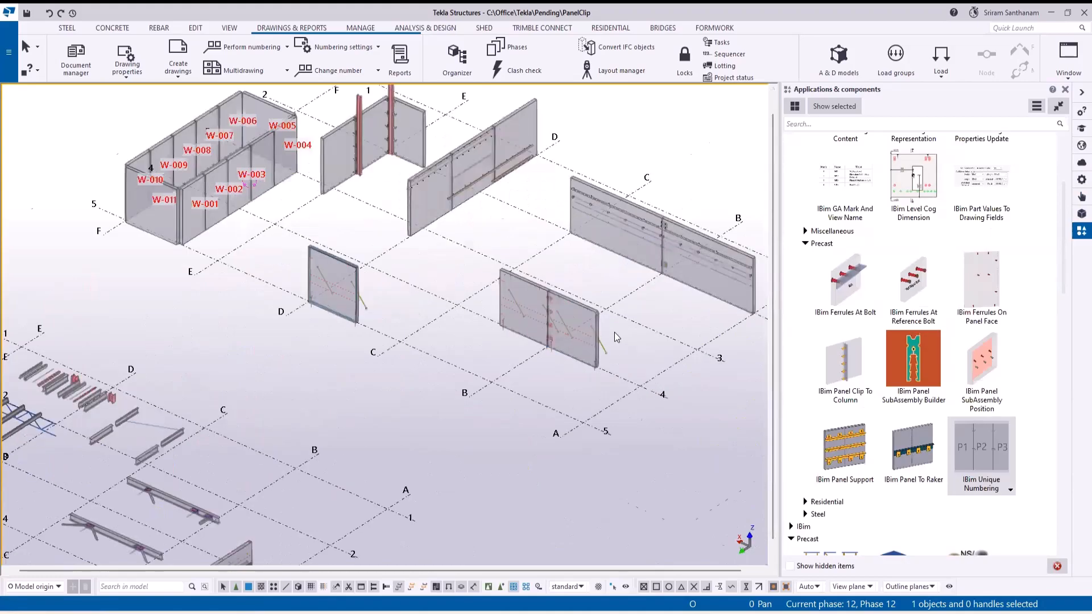
Hide the two adjoining braced panels so that their embedded items and props can be viewed alone.
{"action": "scroll", "coordinate": [405, 372], "scroll_direction": "down", "scroll_amount": 5}
{"action": "scroll", "coordinate": [448, 349], "scroll_direction": "up", "scroll_amount": 5}
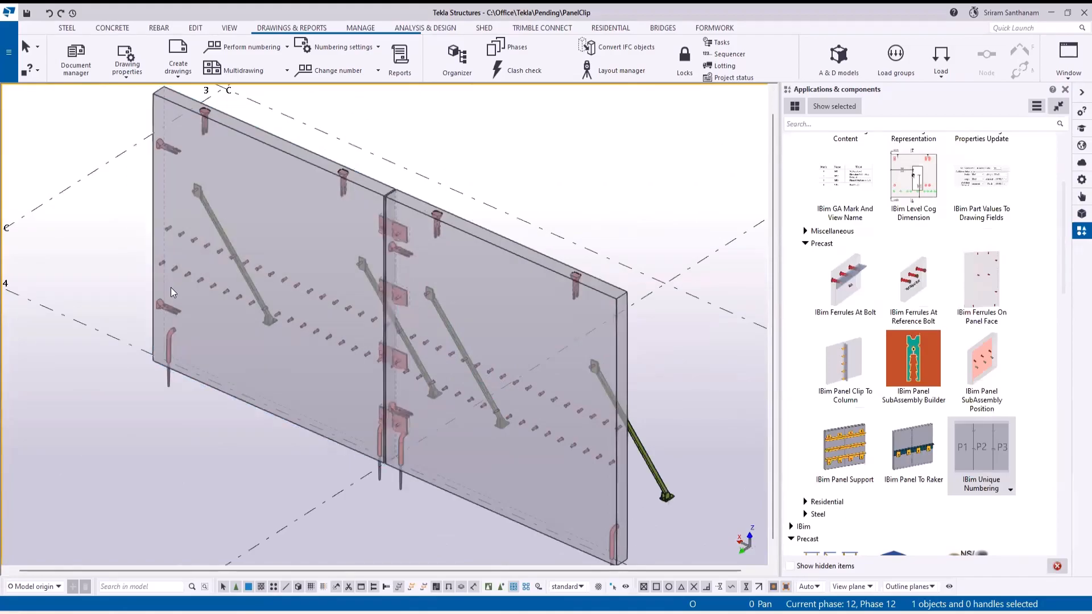
{"action": "left_click", "coordinate": [541, 269]}
{"action": "left_click", "coordinate": [323, 166], "text": "ctrl"}
{"action": "right_click", "coordinate": [323, 167]}
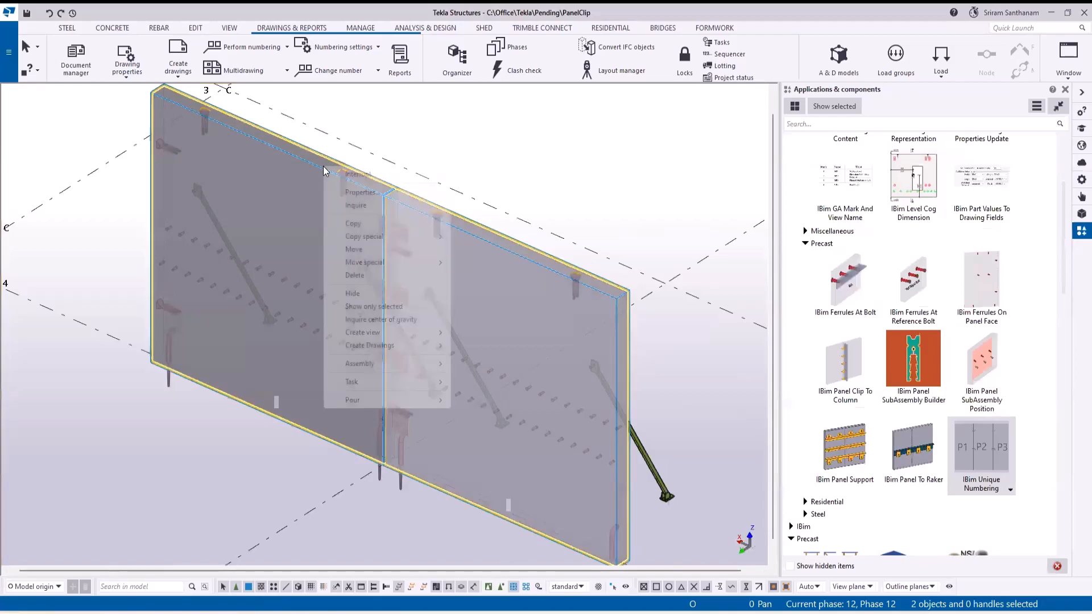
{"action": "left_click", "coordinate": [368, 296]}
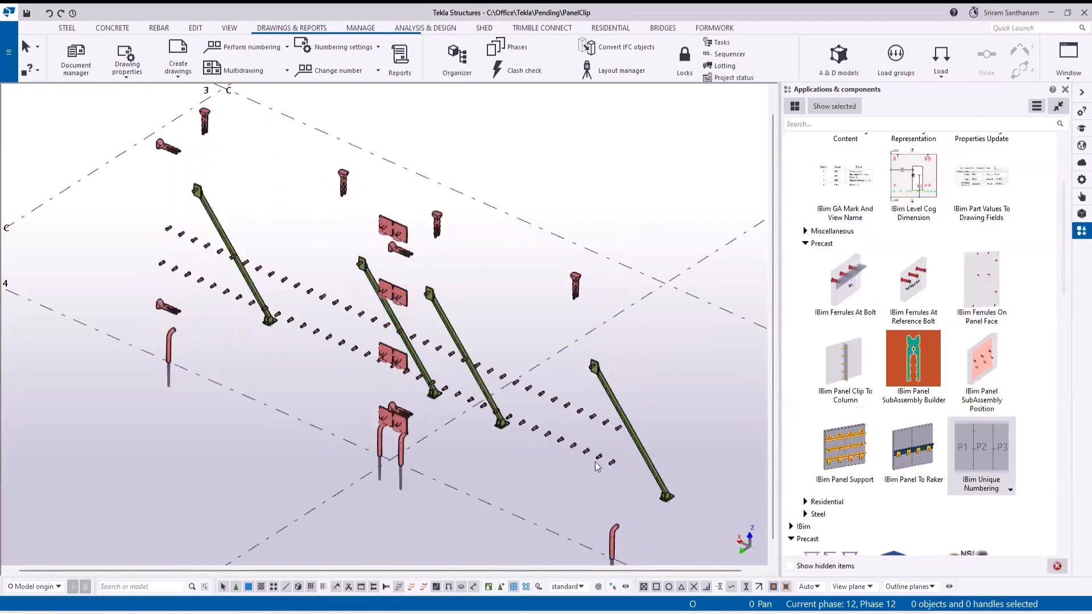
Redraw the view to bring back the two hidden panels and look over their joint plates.
{"action": "right_click", "coordinate": [557, 165]}
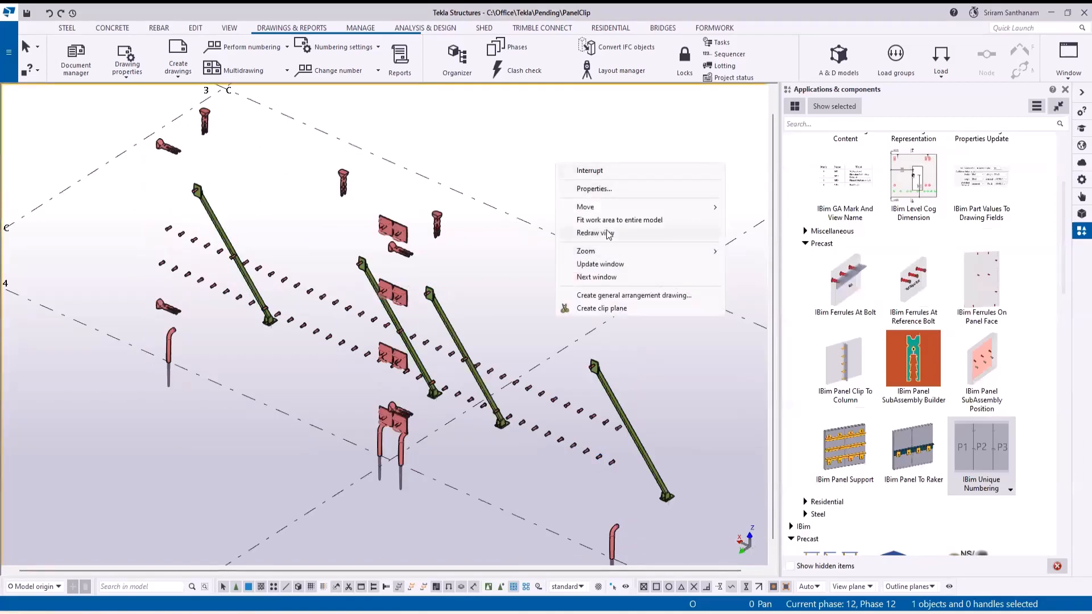
{"action": "left_click", "coordinate": [607, 234]}
{"action": "scroll", "coordinate": [405, 297], "scroll_direction": "up", "scroll_amount": 4}
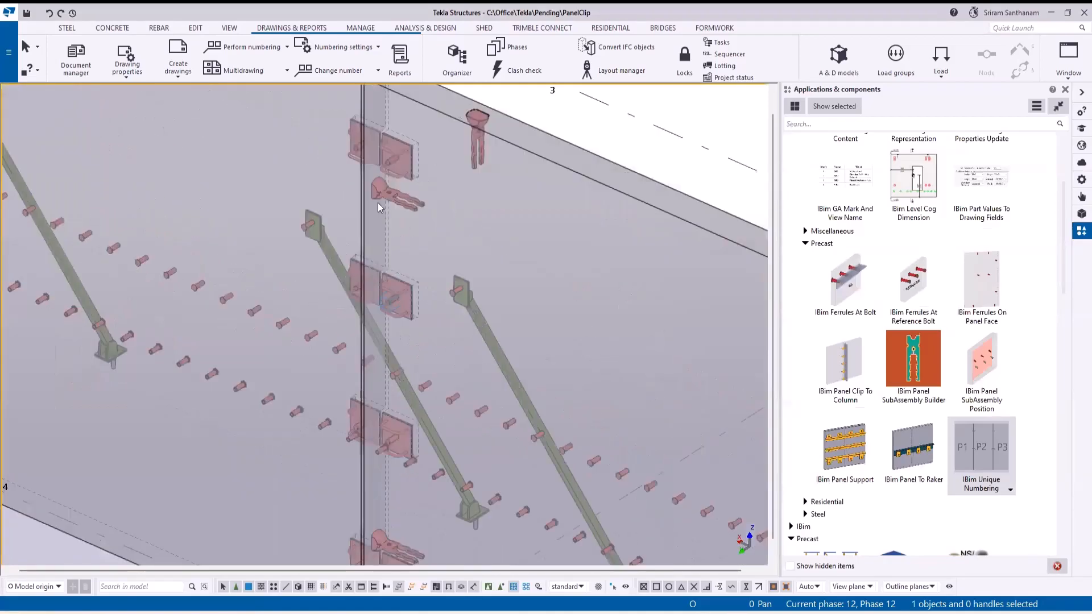
{"action": "scroll", "coordinate": [377, 202], "scroll_direction": "down", "scroll_amount": 5}
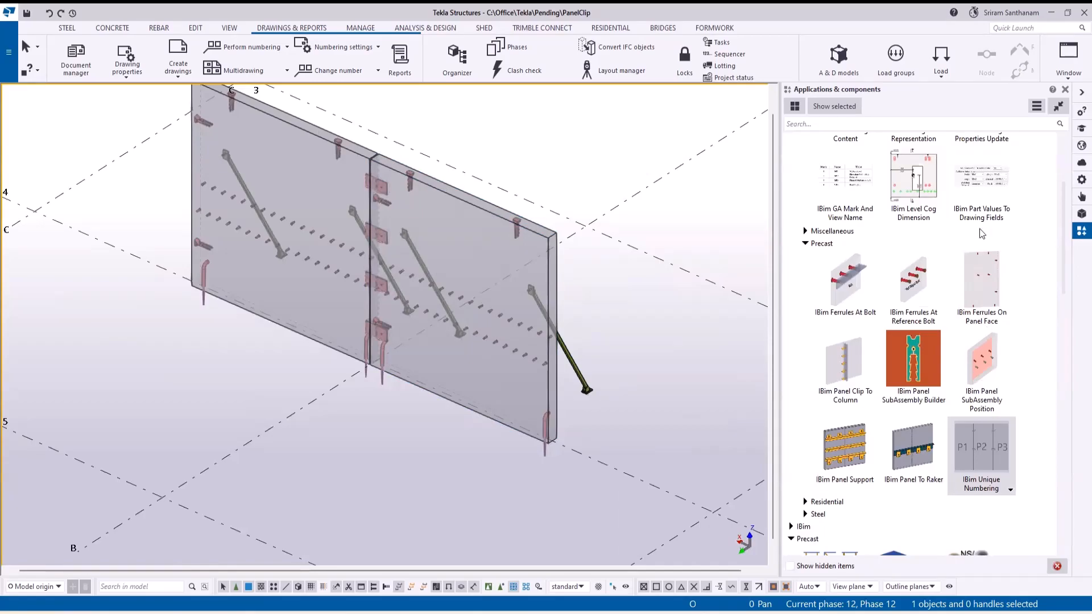
Examine the propped side of the two panels and the bolted plate connection at the top of their joint.
{"action": "scroll", "coordinate": [367, 156], "scroll_direction": "up", "scroll_amount": 4}
{"action": "middle_click_drag", "start_coordinate": [391, 160], "coordinate": [260, 230], "text": "ctrl"}
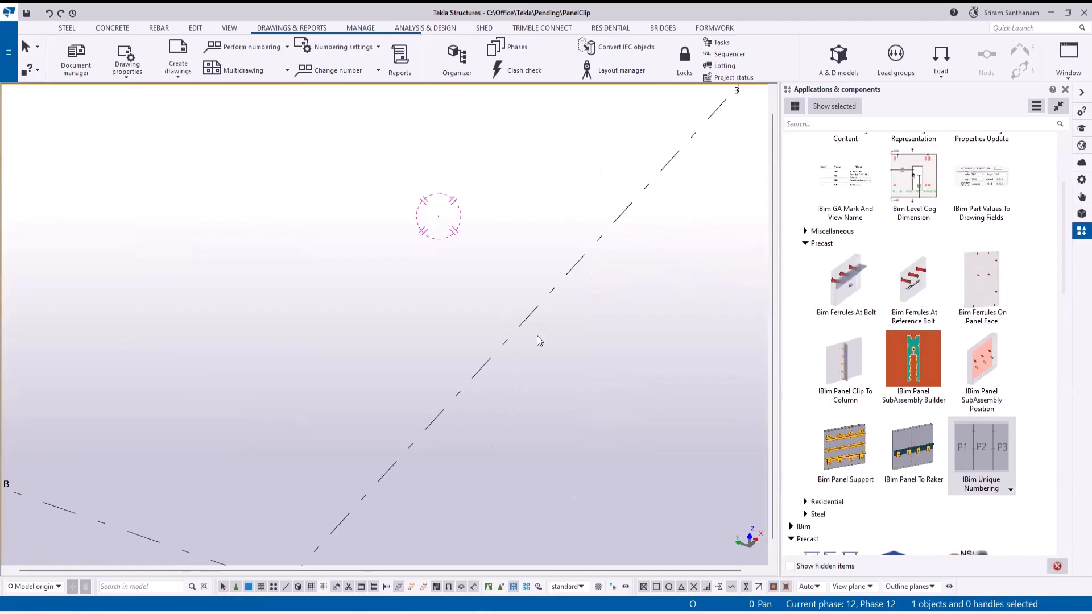
{"action": "scroll", "coordinate": [536, 336], "scroll_direction": "down", "scroll_amount": 6}
{"action": "middle_click_drag", "start_coordinate": [512, 322], "coordinate": [572, 344]}
{"action": "scroll", "coordinate": [420, 278], "scroll_direction": "up", "scroll_amount": 4}
{"action": "middle_click_drag", "start_coordinate": [356, 254], "coordinate": [524, 323], "text": "ctrl"}
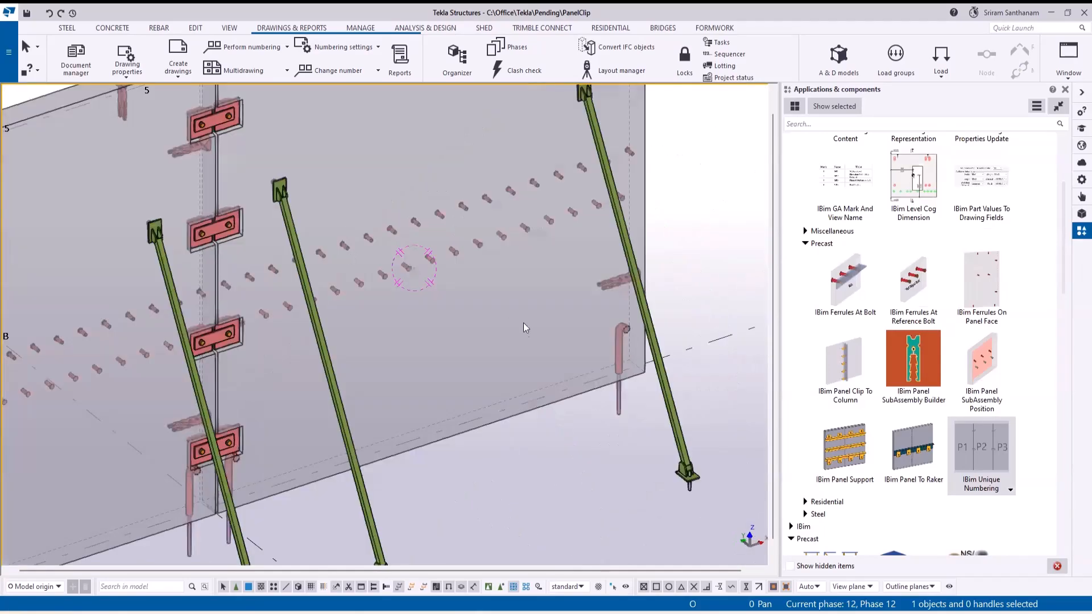
{"action": "scroll", "coordinate": [523, 322], "scroll_direction": "down", "scroll_amount": 4}
{"action": "scroll", "coordinate": [432, 266], "scroll_direction": "up", "scroll_amount": 5}
{"action": "scroll", "coordinate": [471, 289], "scroll_direction": "up", "scroll_amount": 3}
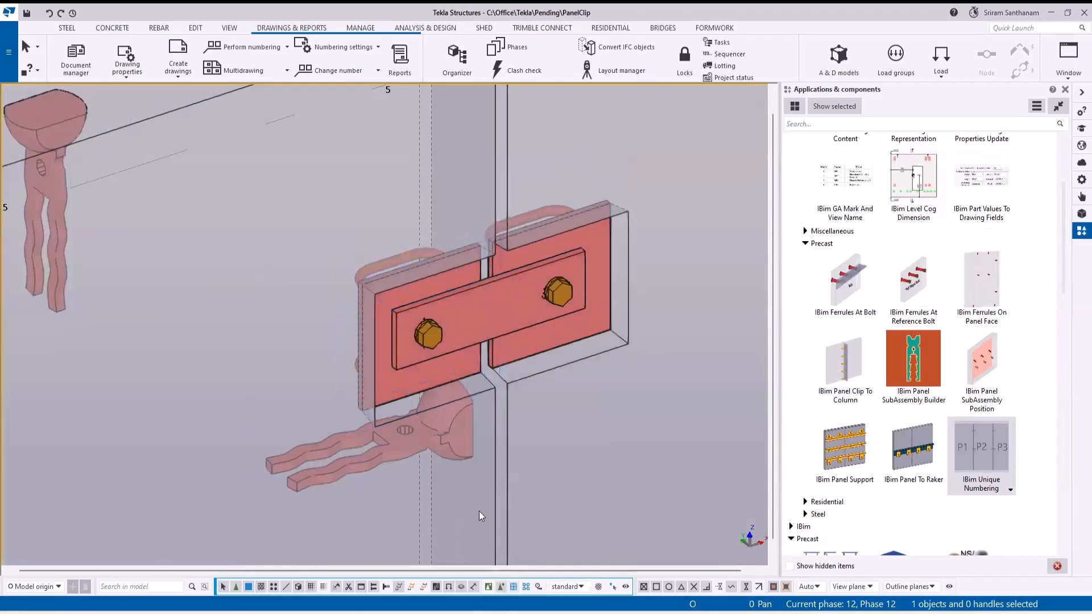
Check the Is Loose Part? setting in the joint plate's Panel Assembly user-defined attributes and close them.
{"action": "left_click", "coordinate": [480, 327]}
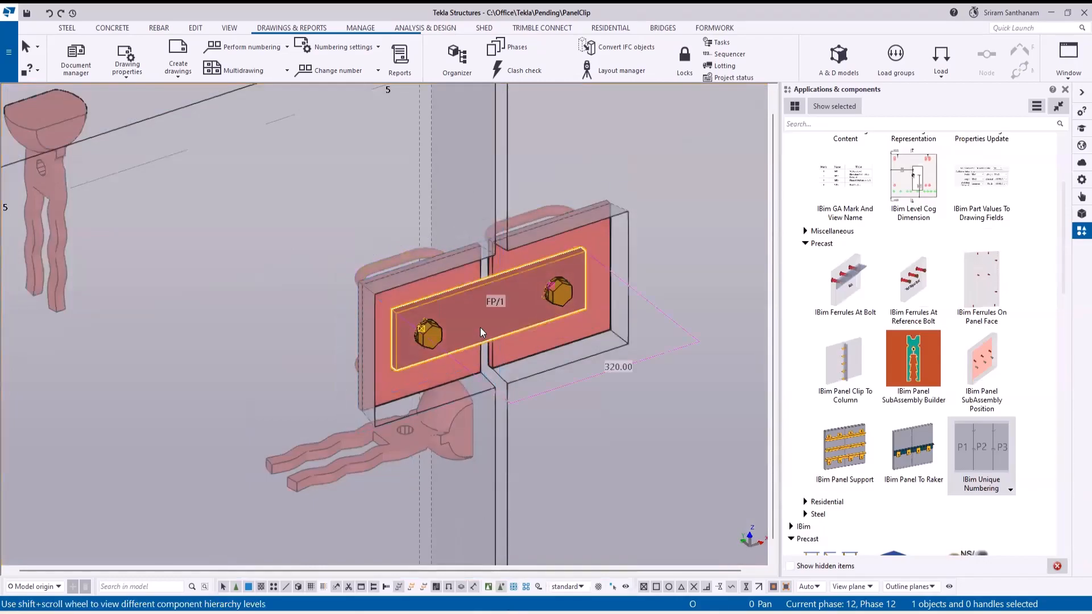
{"action": "right_click", "coordinate": [474, 289]}
{"action": "left_click", "coordinate": [516, 293]}
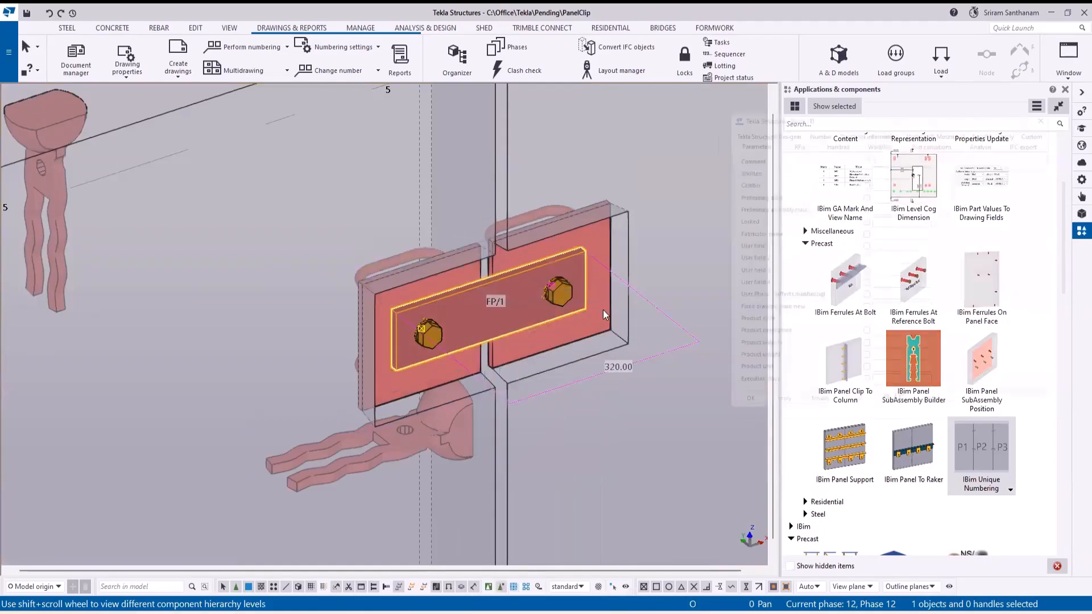
{"action": "left_click", "coordinate": [1007, 120]}
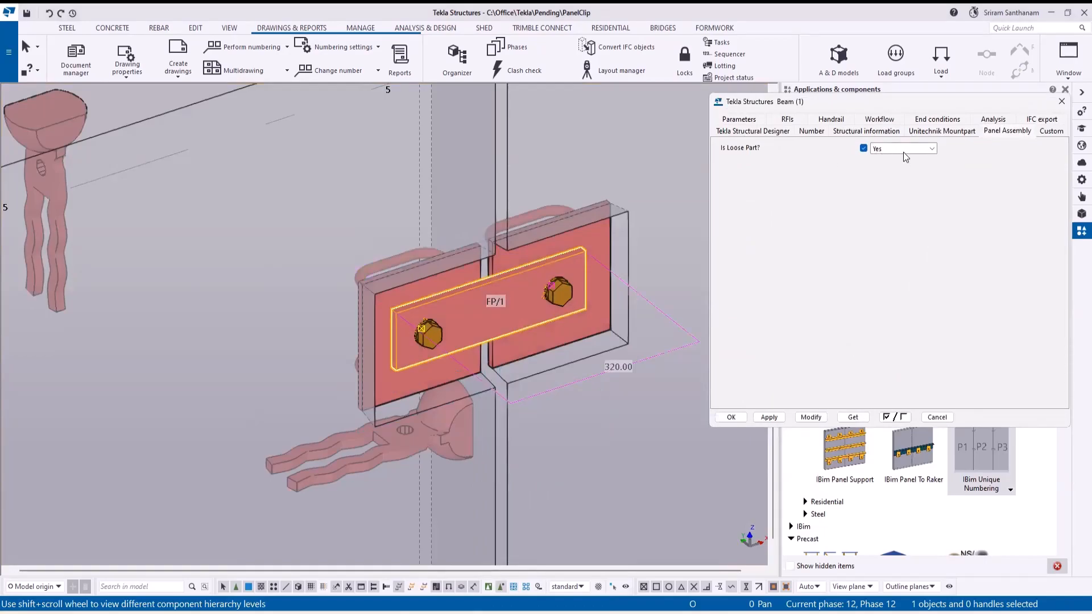
{"action": "scroll", "coordinate": [420, 353], "scroll_direction": "down", "scroll_amount": 4}
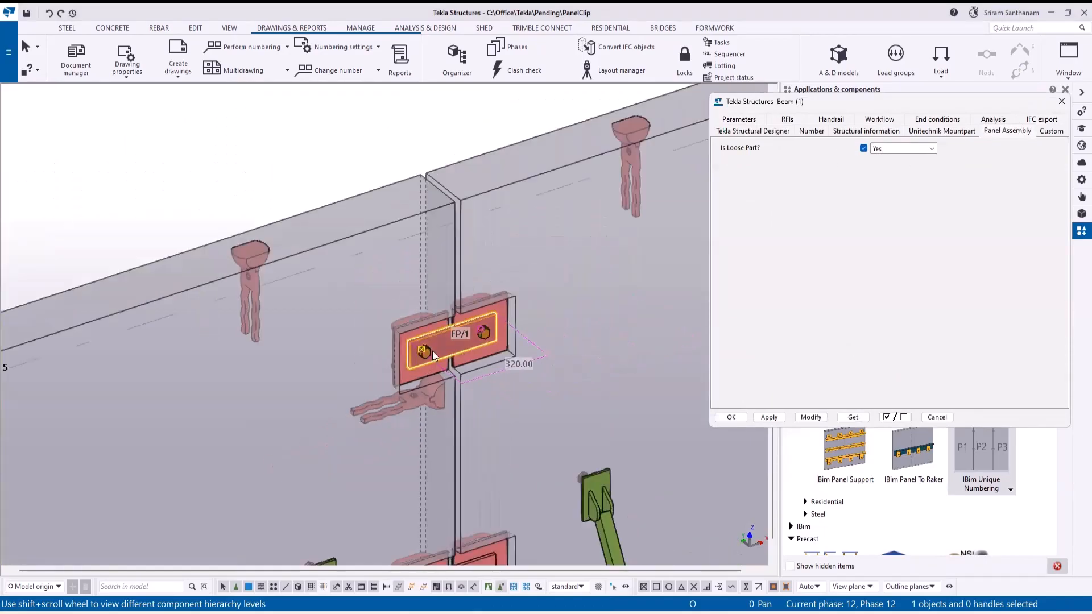
{"action": "left_click", "coordinate": [1061, 102]}
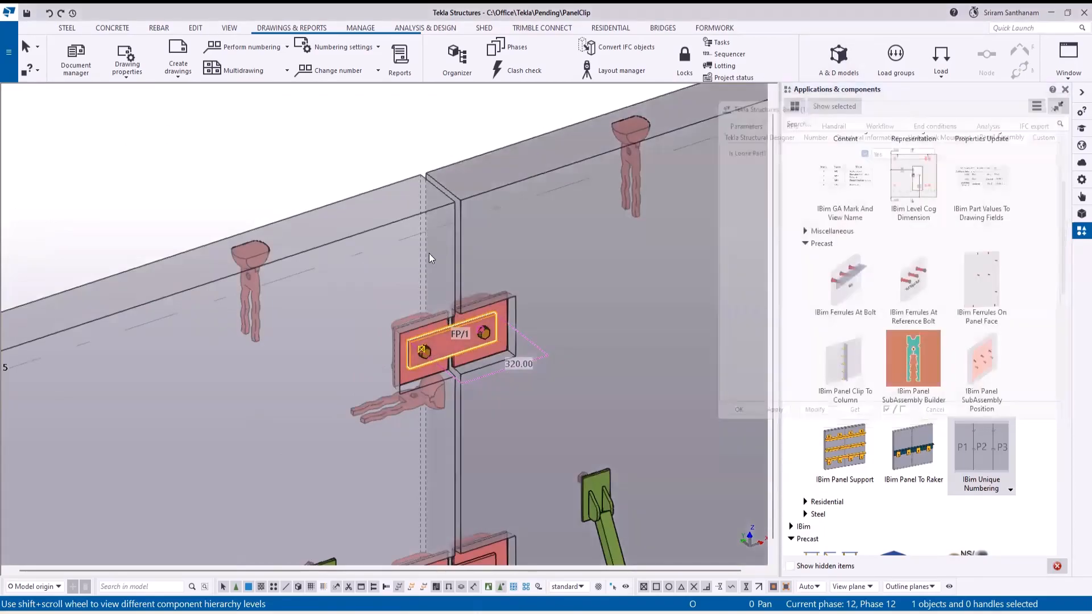
Add the embeds of both braced panels as sub-assemblies with IBim Panel SubAssembly Builder.
{"action": "scroll", "coordinate": [525, 292], "scroll_direction": "down", "scroll_amount": 4}
{"action": "scroll", "coordinate": [465, 218], "scroll_direction": "down", "scroll_amount": 3}
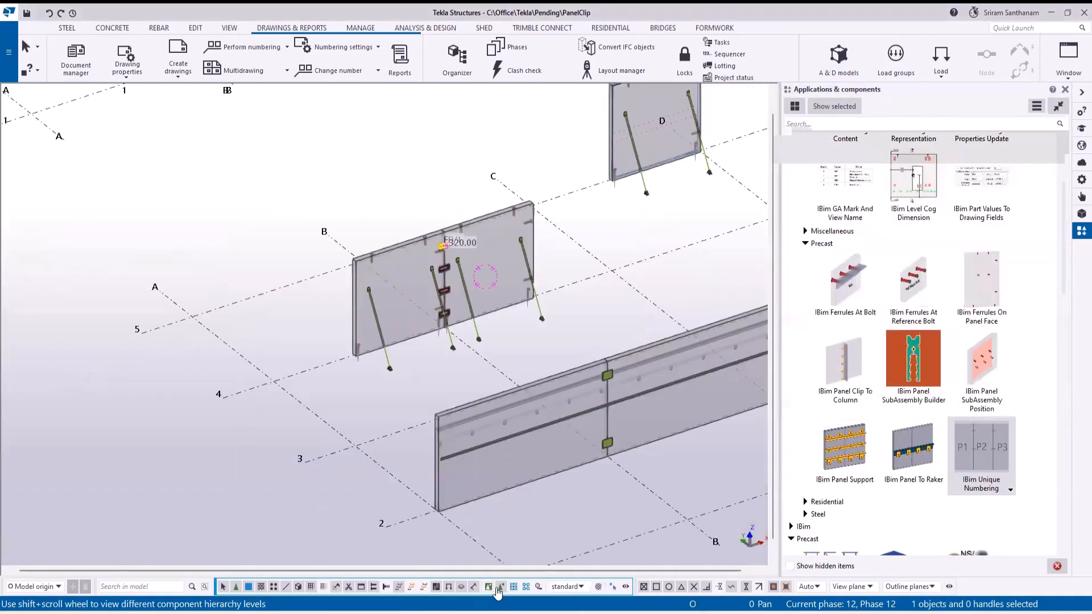
{"action": "scroll", "coordinate": [404, 251], "scroll_direction": "up", "scroll_amount": 3}
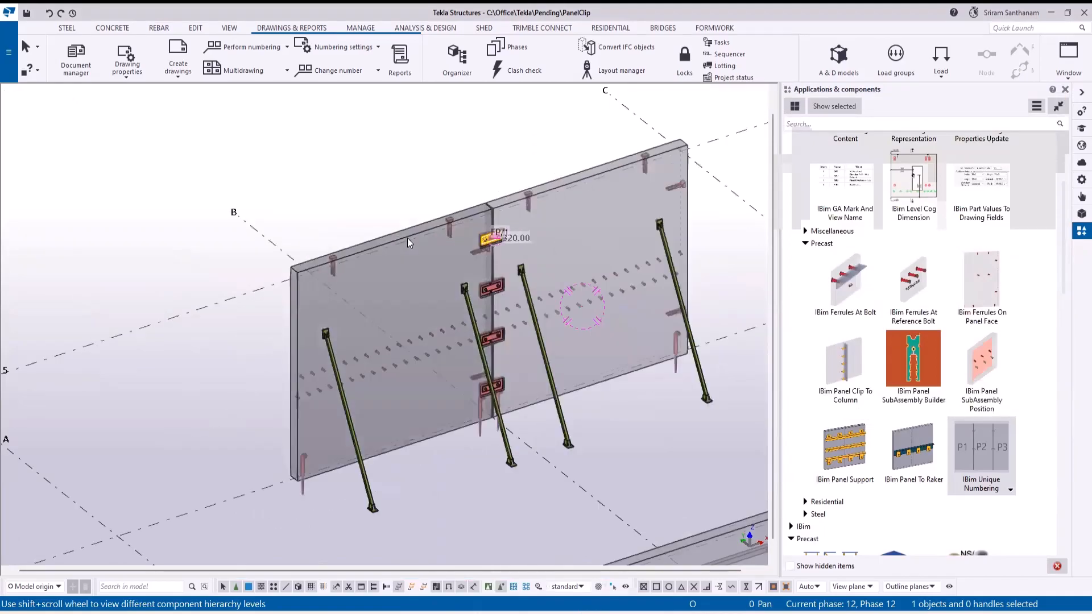
{"action": "left_click", "coordinate": [407, 238]}
{"action": "left_click", "coordinate": [578, 181], "text": "ctrl"}
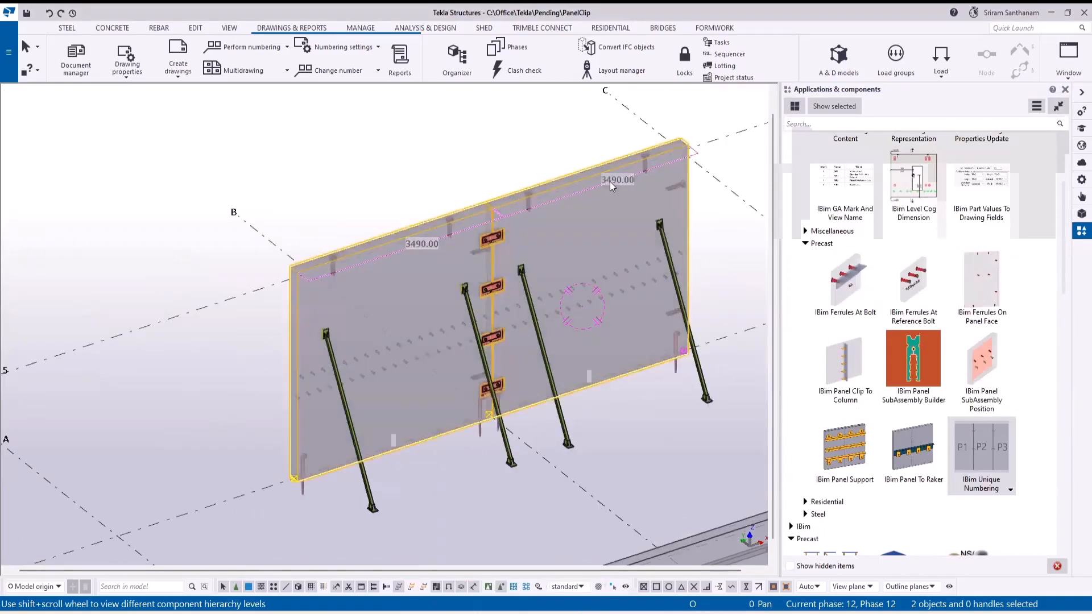
{"action": "double_click", "coordinate": [916, 362]}
{"action": "left_click", "coordinate": [159, 167]}
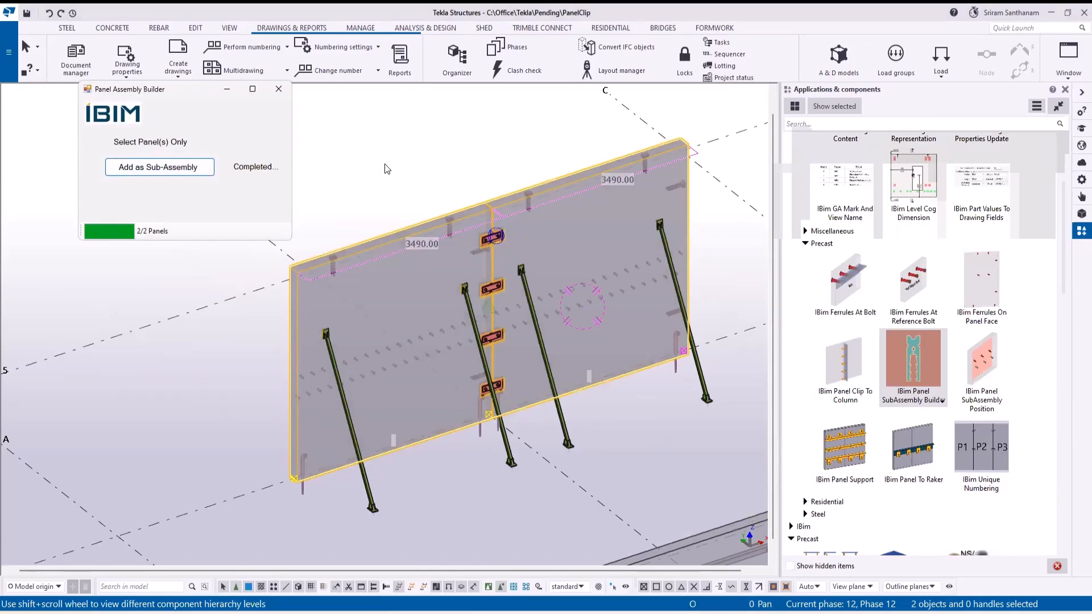
Hide the two panel assemblies one at a time to check which parts belong to each.
{"action": "right_click", "coordinate": [416, 234]}
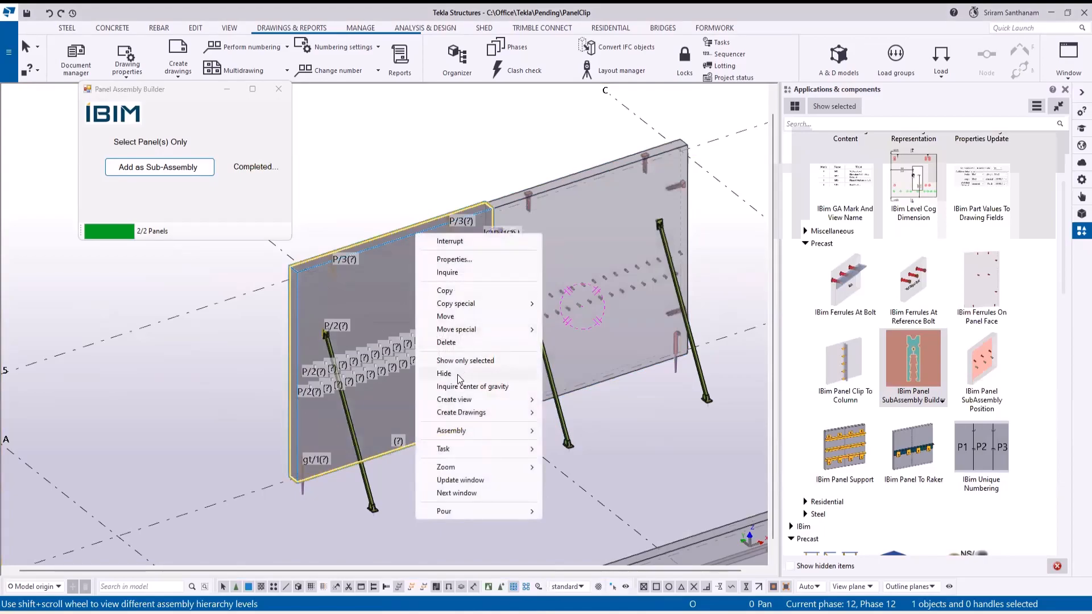
{"action": "left_click", "coordinate": [462, 374]}
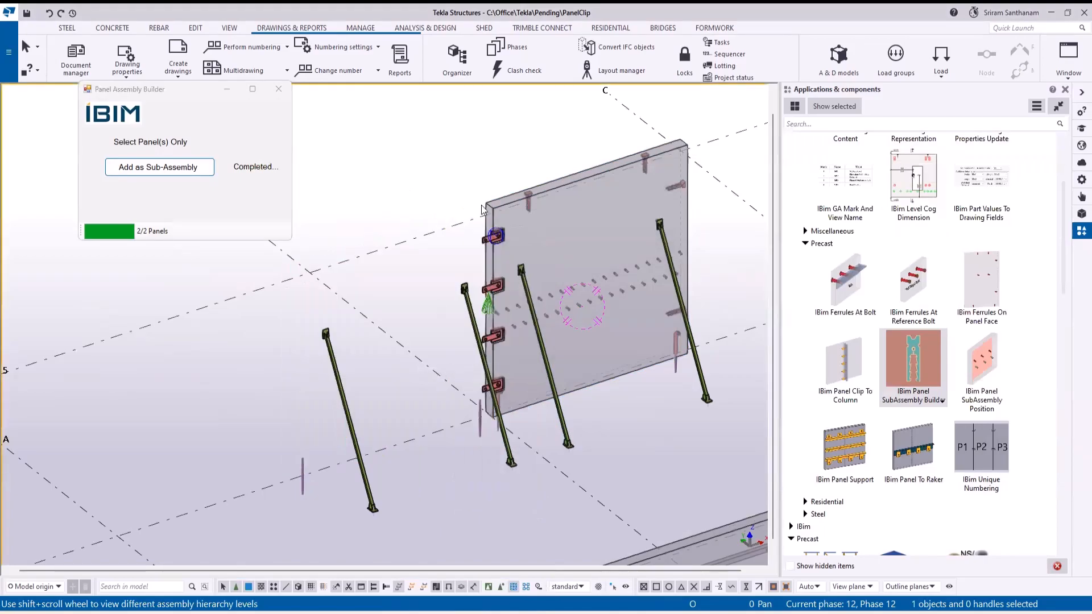
{"action": "scroll", "coordinate": [481, 205], "scroll_direction": "up", "scroll_amount": 5}
{"action": "right_click", "coordinate": [552, 189]}
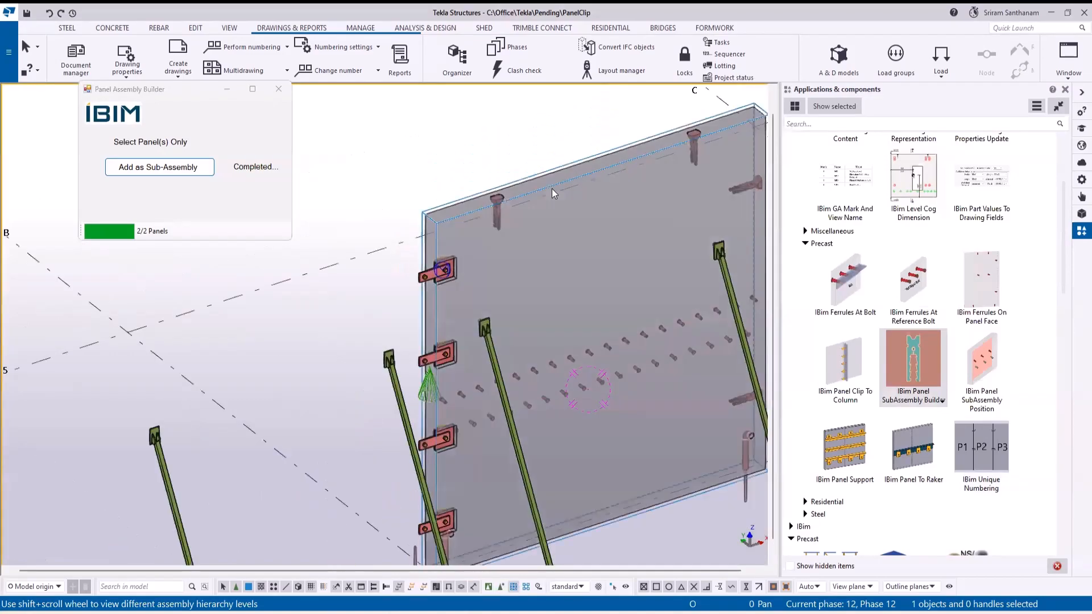
{"action": "left_click", "coordinate": [587, 331]}
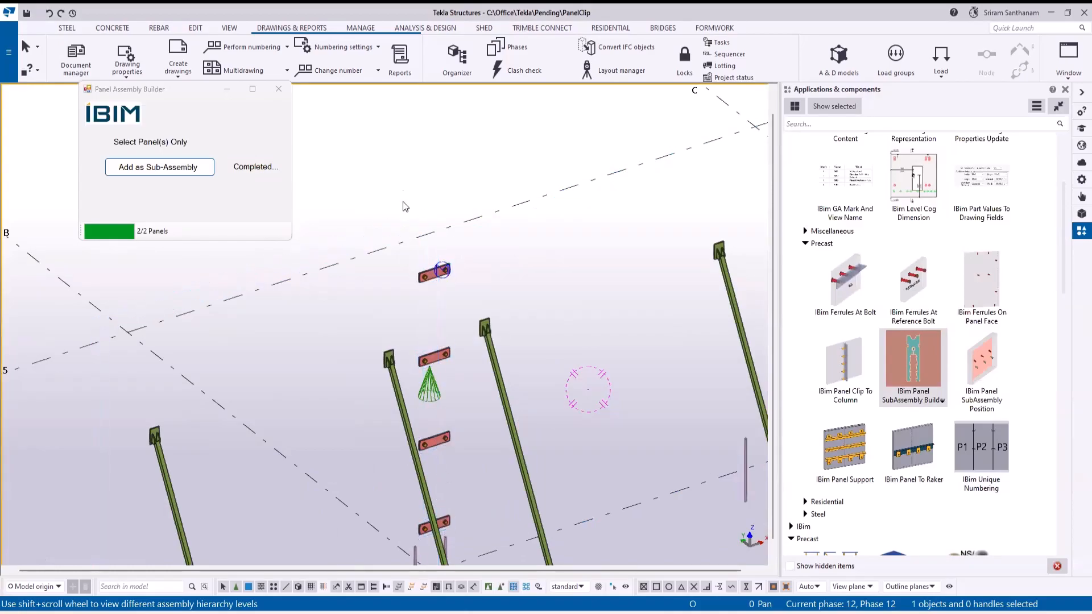
Redraw the view to restore both hidden panel assemblies.
{"action": "scroll", "coordinate": [432, 205], "scroll_direction": "down", "scroll_amount": 4}
{"action": "right_click", "coordinate": [454, 191]}
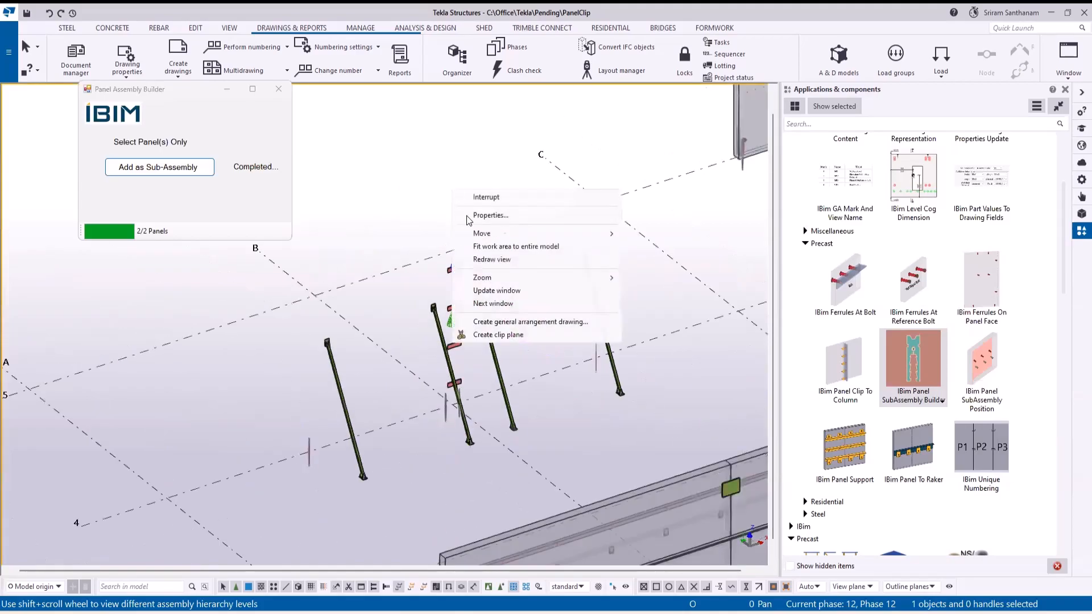
{"action": "left_click", "coordinate": [492, 260]}
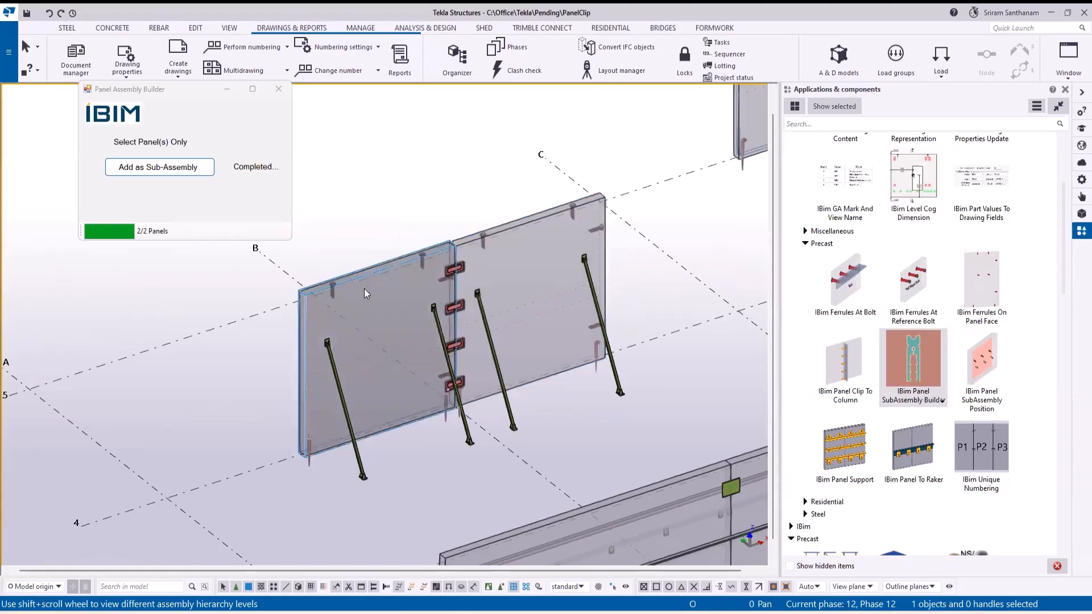
Show the top in form face of the braced panel nearest grid A and examine its ferrules against that face.
{"action": "scroll", "coordinate": [332, 374], "scroll_direction": "up", "scroll_amount": 5}
{"action": "scroll", "coordinate": [484, 364], "scroll_direction": "down", "scroll_amount": 5}
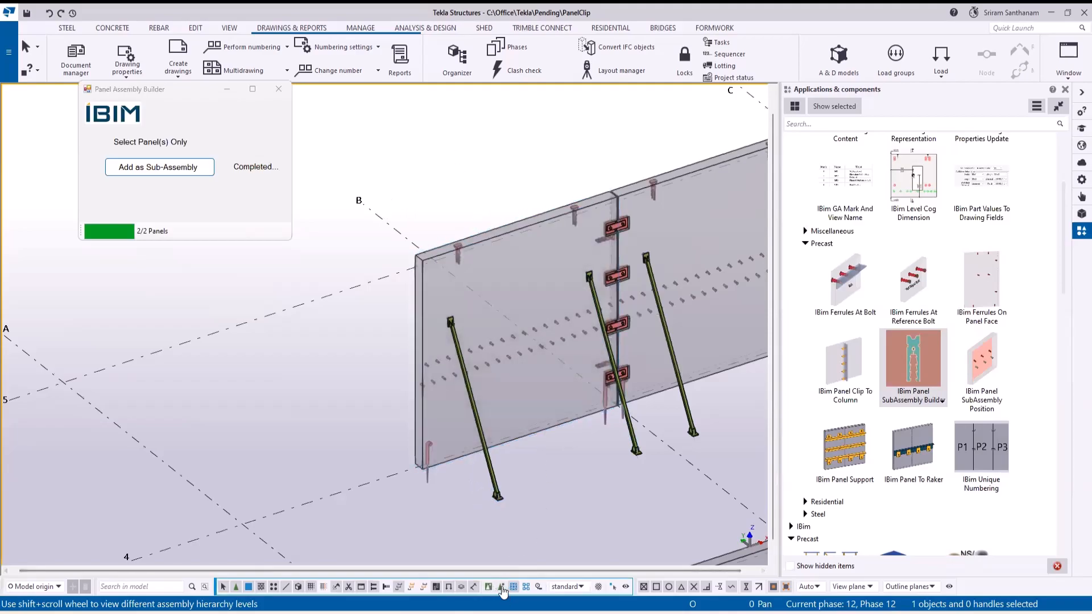
{"action": "left_click", "coordinate": [538, 428]}
{"action": "right_click", "coordinate": [536, 432]}
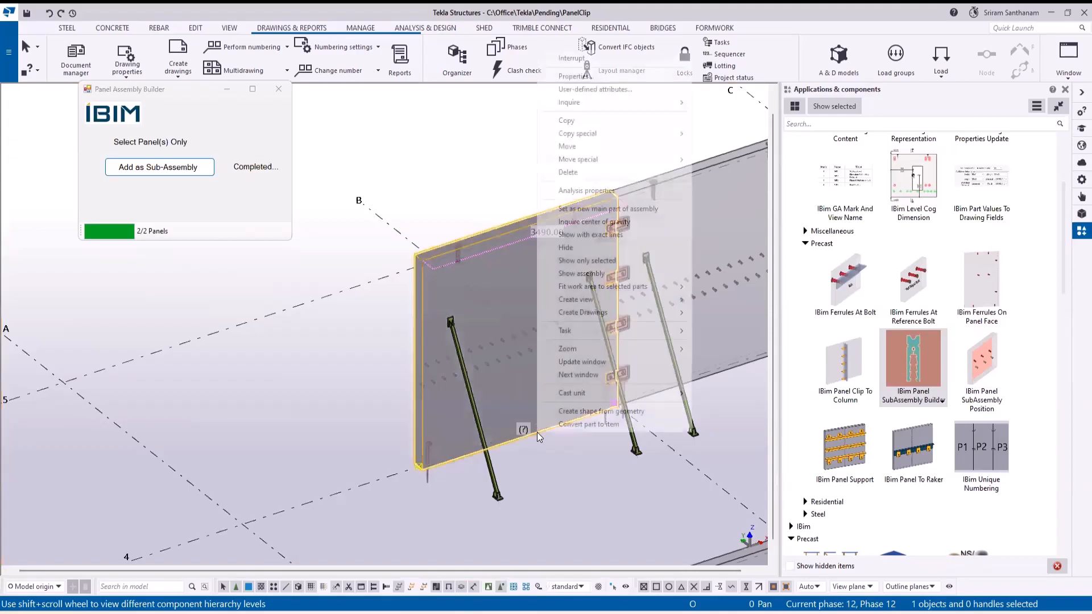
{"action": "mouse_move", "coordinate": [585, 394]}
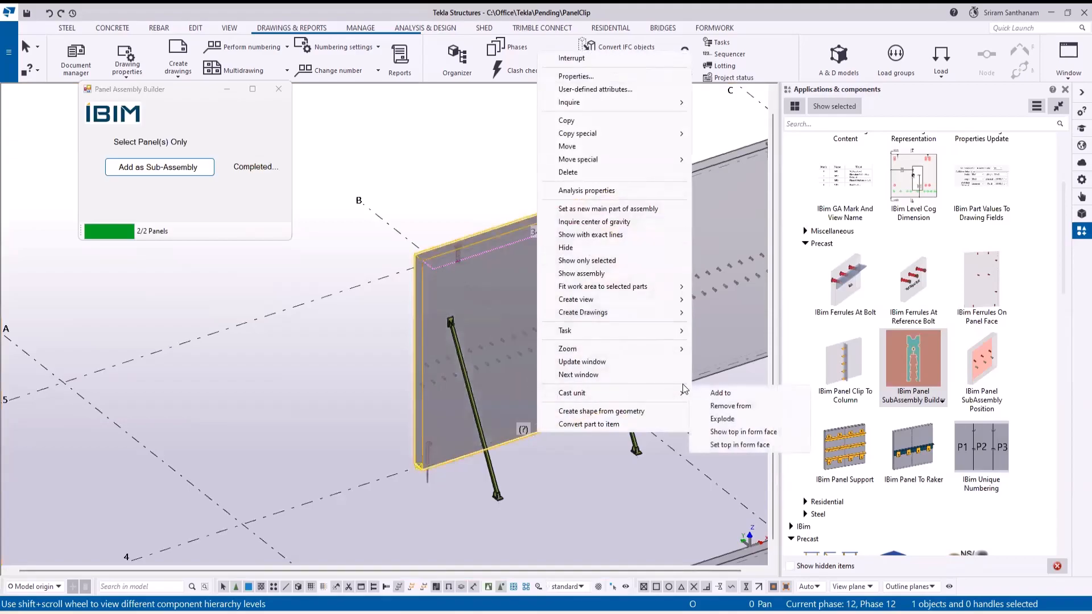
{"action": "left_click", "coordinate": [743, 432]}
{"action": "scroll", "coordinate": [454, 253], "scroll_direction": "up", "scroll_amount": 3}
{"action": "scroll", "coordinate": [453, 254], "scroll_direction": "down", "scroll_amount": 2}
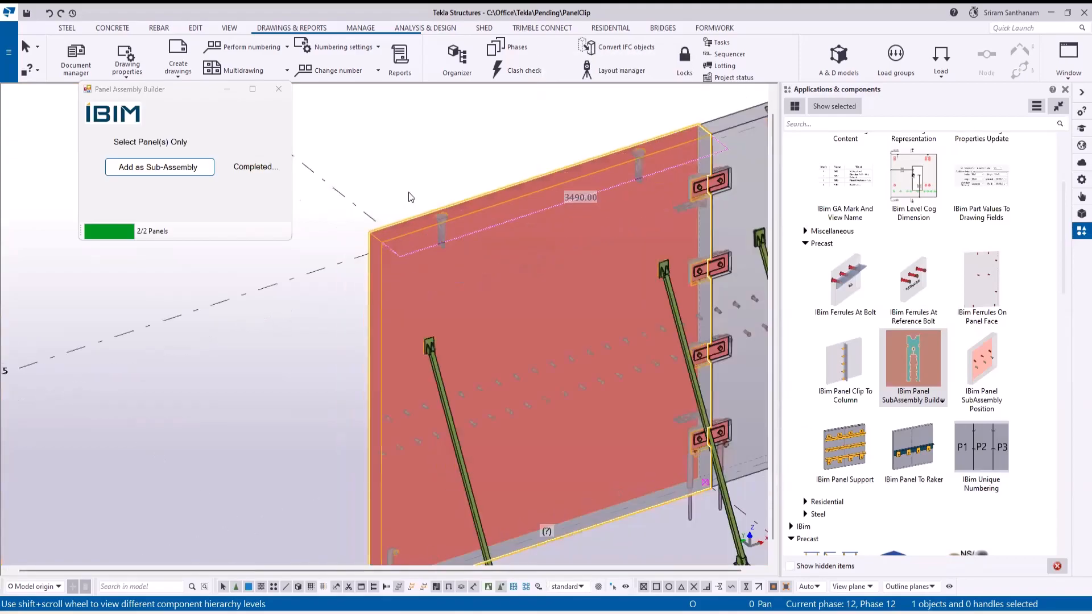
{"action": "scroll", "coordinate": [462, 241], "scroll_direction": "up", "scroll_amount": 2}
{"action": "scroll", "coordinate": [501, 332], "scroll_direction": "down", "scroll_amount": 4}
{"action": "scroll", "coordinate": [437, 349], "scroll_direction": "up", "scroll_amount": 8}
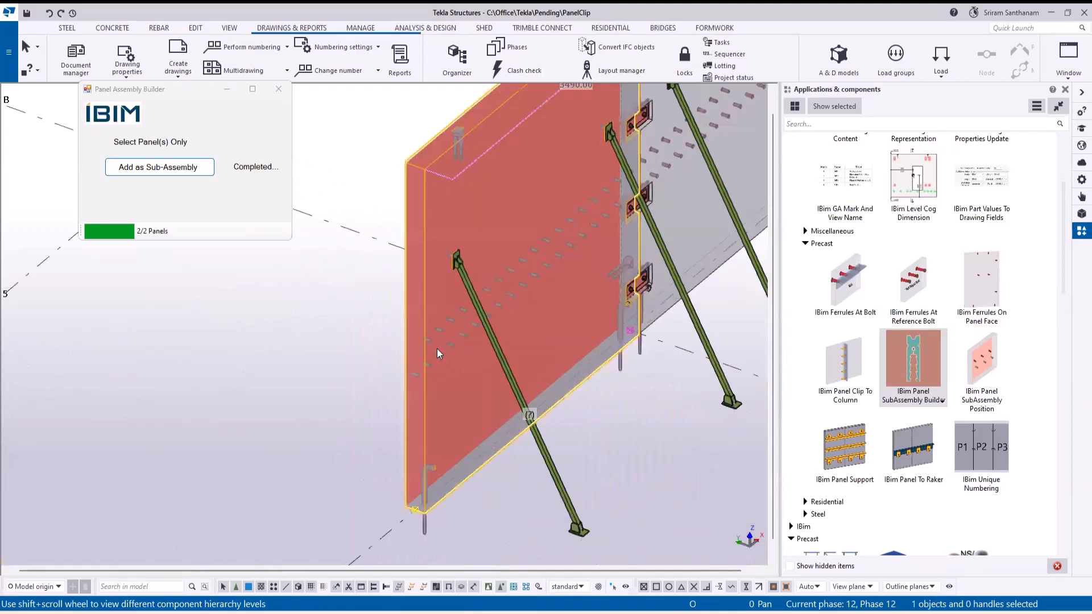
{"action": "scroll", "coordinate": [432, 342], "scroll_direction": "up", "scroll_amount": 2}
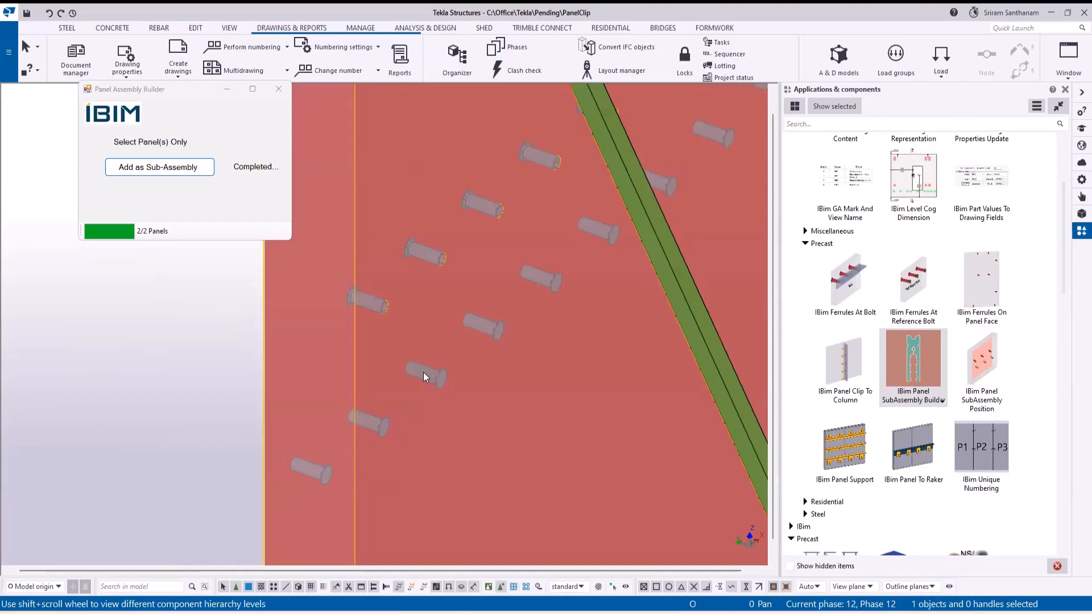
{"action": "scroll", "coordinate": [423, 372], "scroll_direction": "down", "scroll_amount": 8}
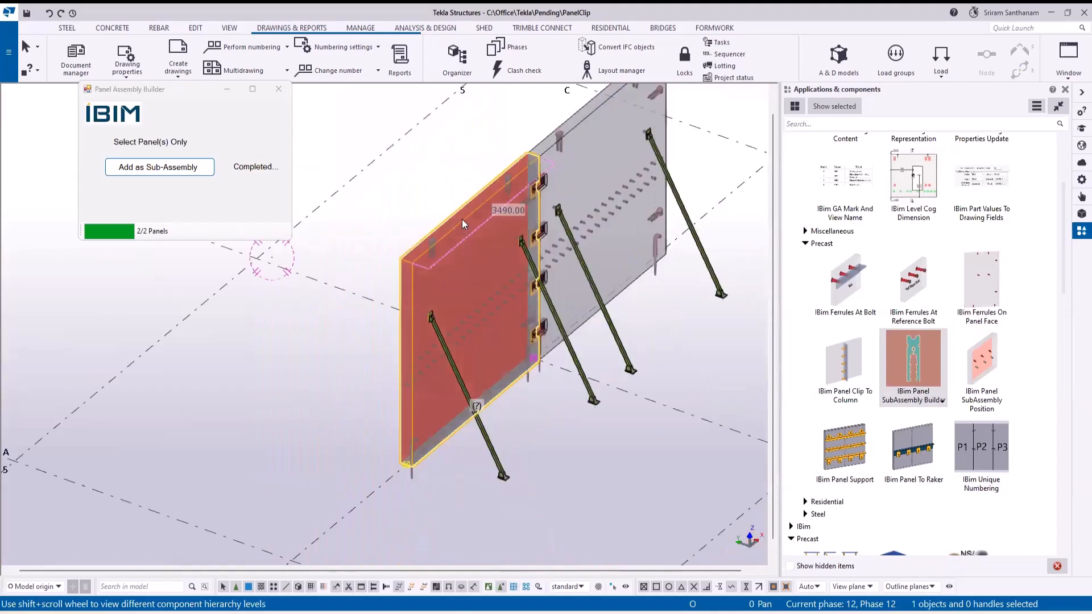
Set the selected panel's Top in form face attribute to Front and close its user-defined attributes.
{"action": "right_click", "coordinate": [461, 219]}
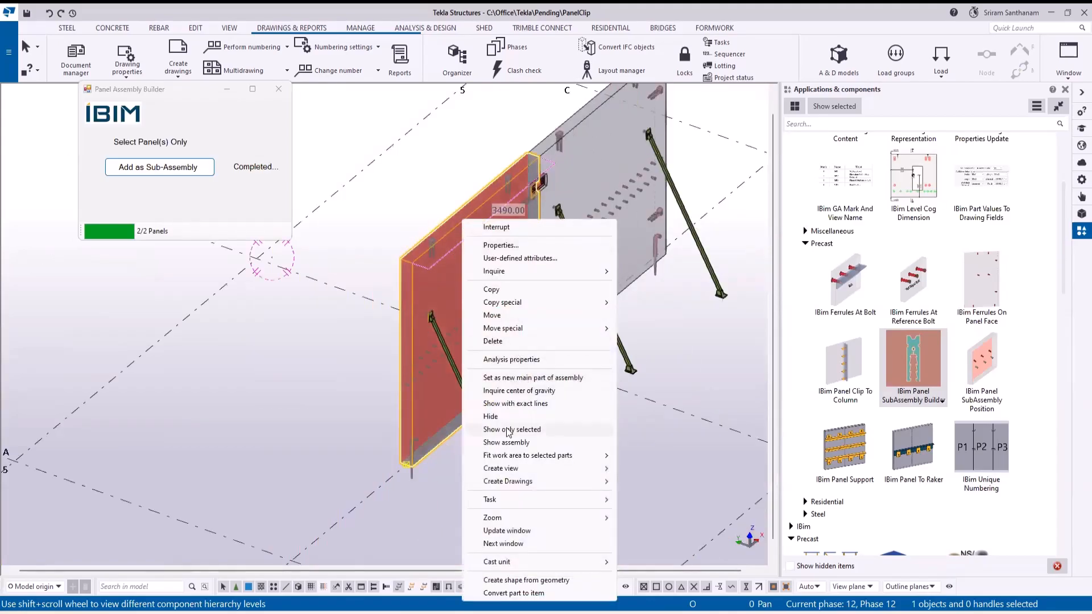
{"action": "left_click", "coordinate": [513, 259]}
{"action": "left_click", "coordinate": [576, 228]}
{"action": "left_click", "coordinate": [539, 251]}
{"action": "left_click", "coordinate": [456, 382]}
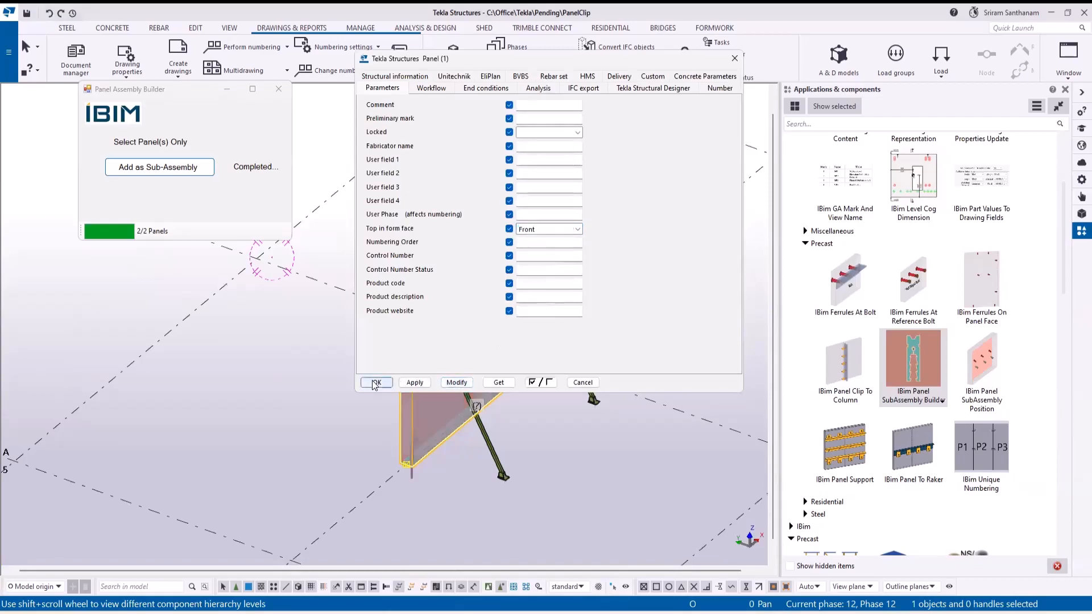
{"action": "left_click", "coordinate": [376, 382]}
Examine the two rows of ferrules beside the prop on the panel with the marked form face.
{"action": "scroll", "coordinate": [439, 373], "scroll_direction": "up", "scroll_amount": 3}
{"action": "scroll", "coordinate": [423, 372], "scroll_direction": "up", "scroll_amount": 5}
{"action": "scroll", "coordinate": [408, 323], "scroll_direction": "down", "scroll_amount": 2}
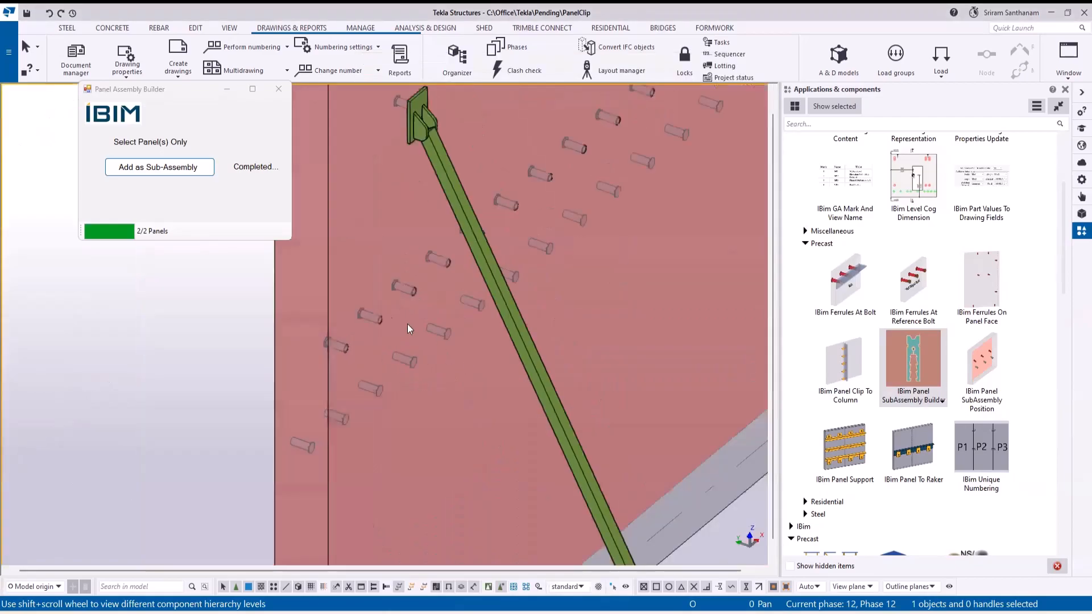
{"action": "scroll", "coordinate": [386, 323], "scroll_direction": "up", "scroll_amount": 5}
{"action": "scroll", "coordinate": [435, 307], "scroll_direction": "down", "scroll_amount": 6}
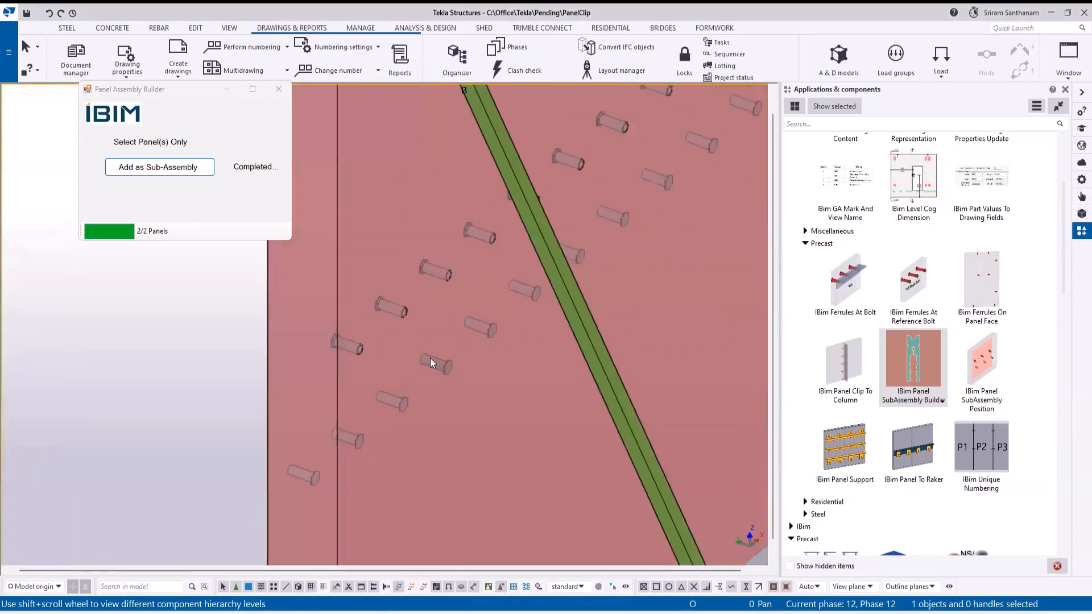
Redraw the view to clear the form face marking from the braced panel.
{"action": "scroll", "coordinate": [456, 372], "scroll_direction": "down", "scroll_amount": 4}
{"action": "right_click", "coordinate": [389, 217]}
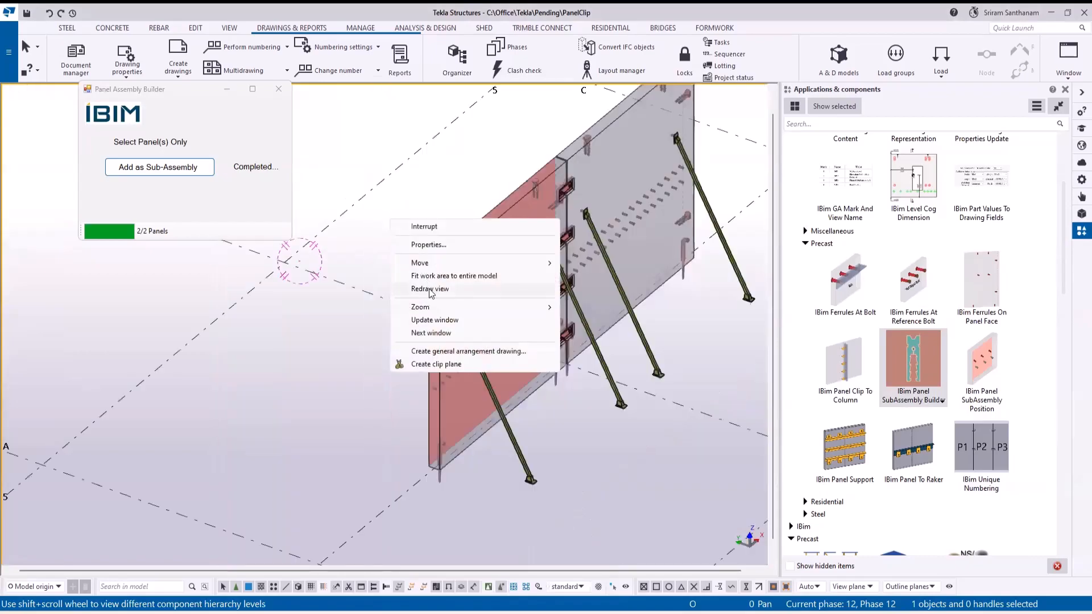
{"action": "left_click", "coordinate": [431, 289]}
Examine the Position and Type values in the Custom user-defined attributes of a ferrule beside the prop, and close them.
{"action": "scroll", "coordinate": [471, 356], "scroll_direction": "up", "scroll_amount": 5}
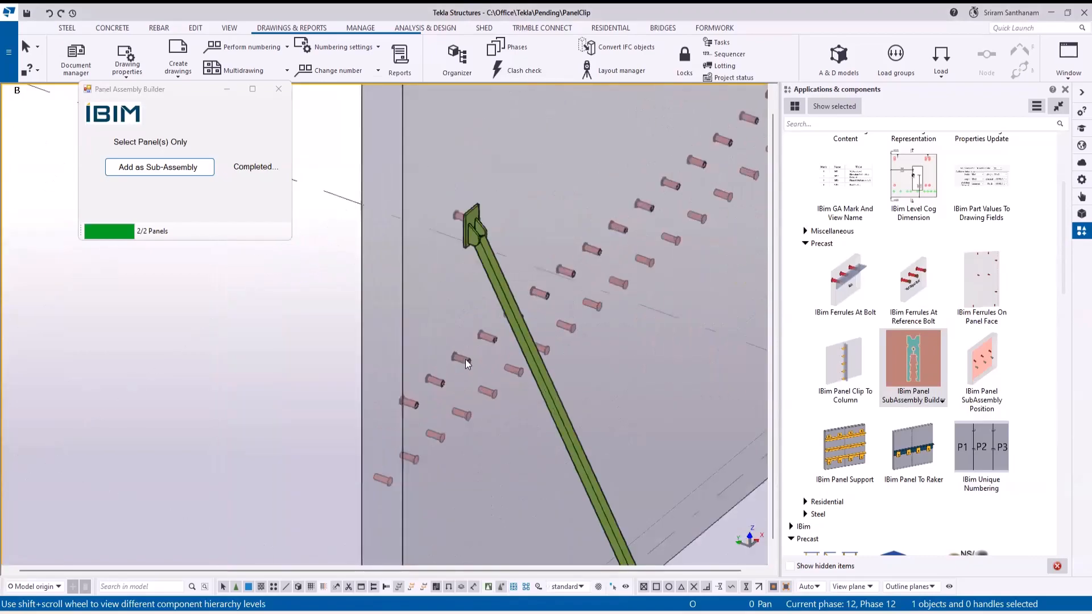
{"action": "right_click", "coordinate": [465, 359]}
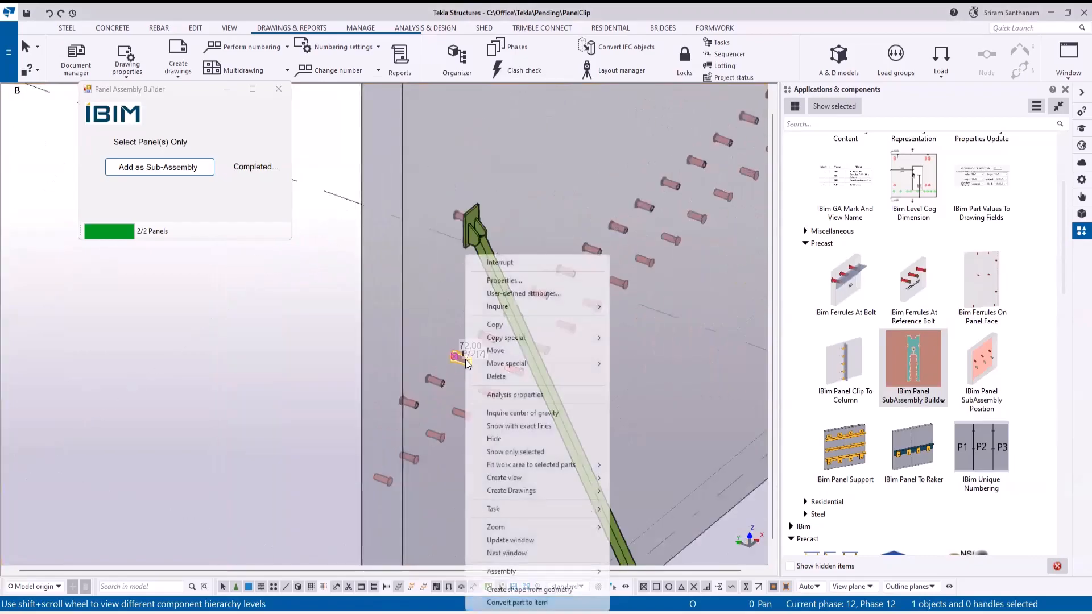
{"action": "left_click", "coordinate": [519, 293]}
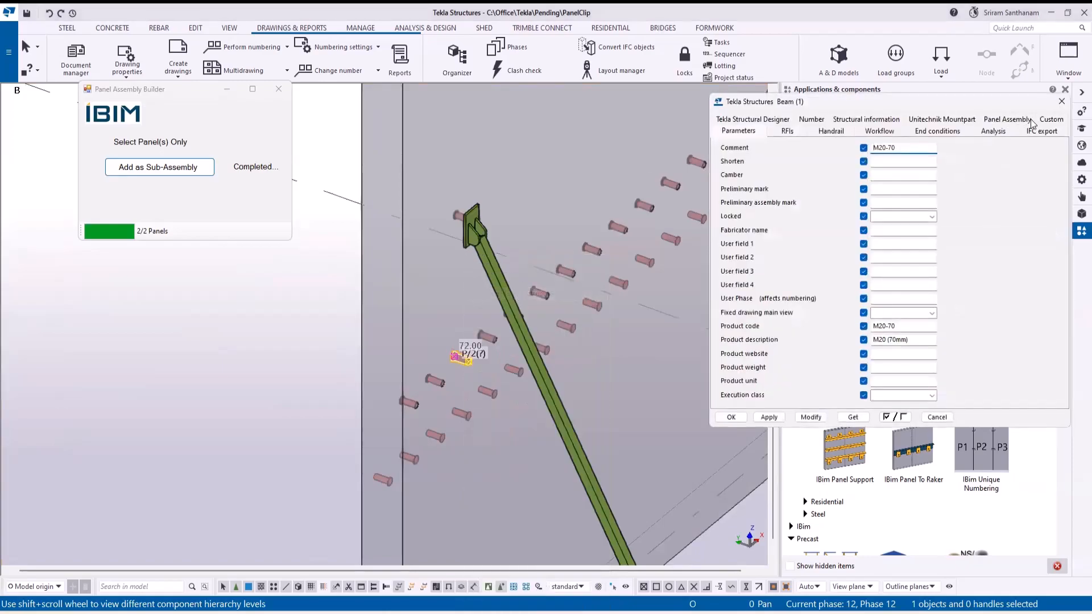
{"action": "left_click", "coordinate": [1021, 131]}
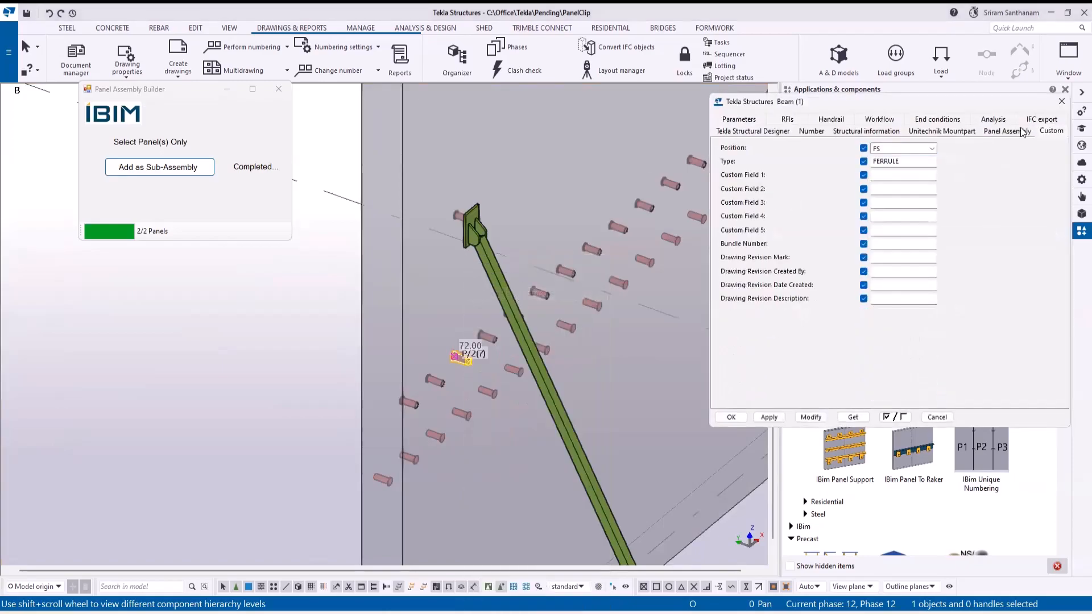
{"action": "left_click", "coordinate": [459, 415]}
{"action": "left_click", "coordinate": [1061, 101]}
{"action": "scroll", "coordinate": [392, 370], "scroll_direction": "down", "scroll_amount": 5}
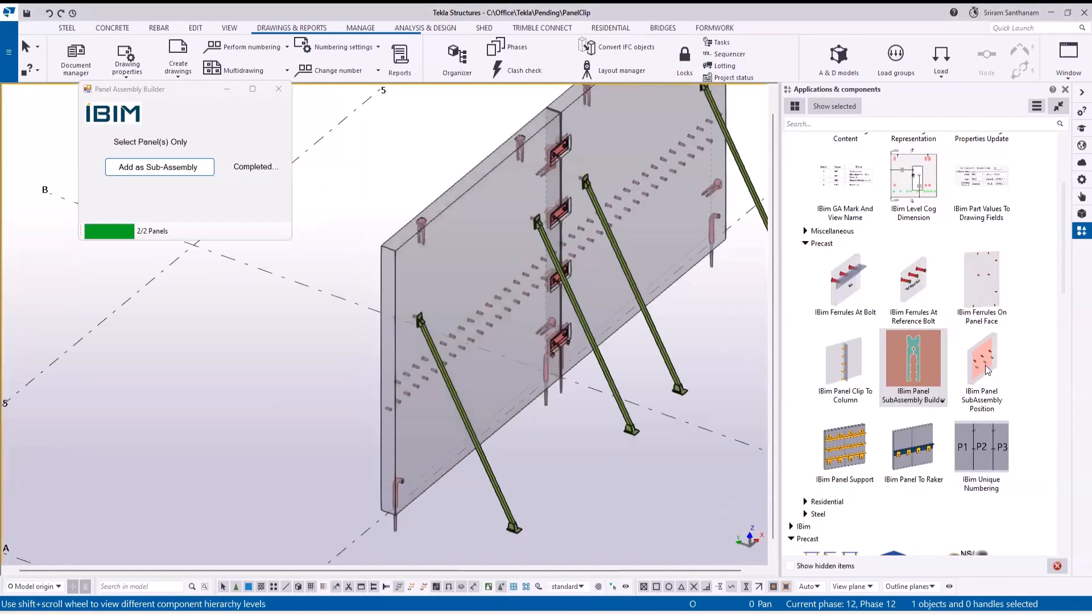
Run IBim Panel SubAssembly Position on the panel and retrieve a ferrule's Custom user-defined attributes to check its position.
{"action": "left_click", "coordinate": [278, 89]}
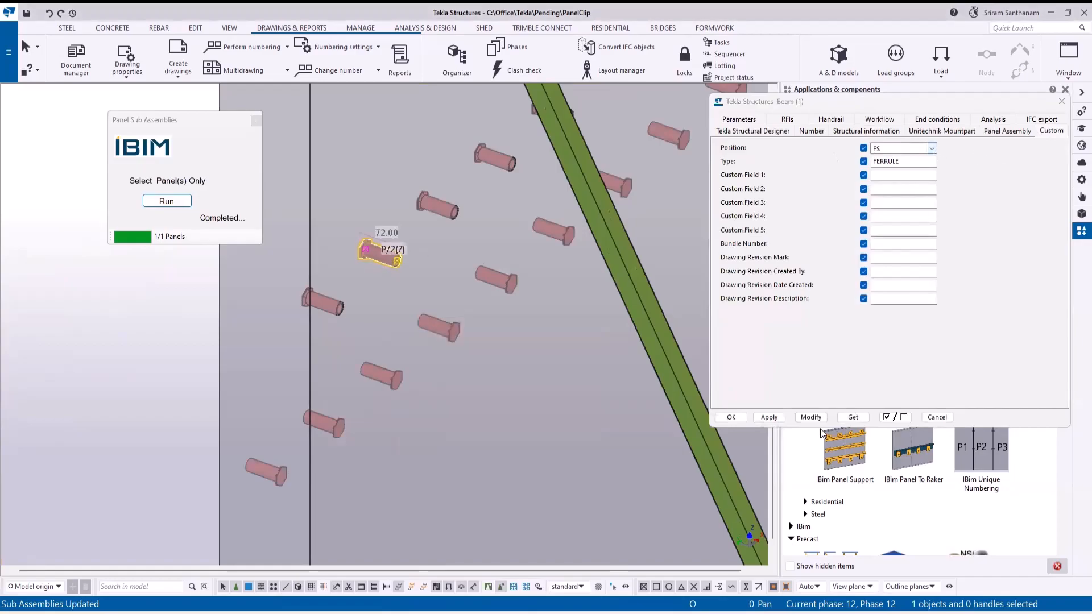
{"action": "left_click", "coordinate": [843, 418]}
{"action": "scroll", "coordinate": [283, 418], "scroll_direction": "down", "scroll_amount": 8}
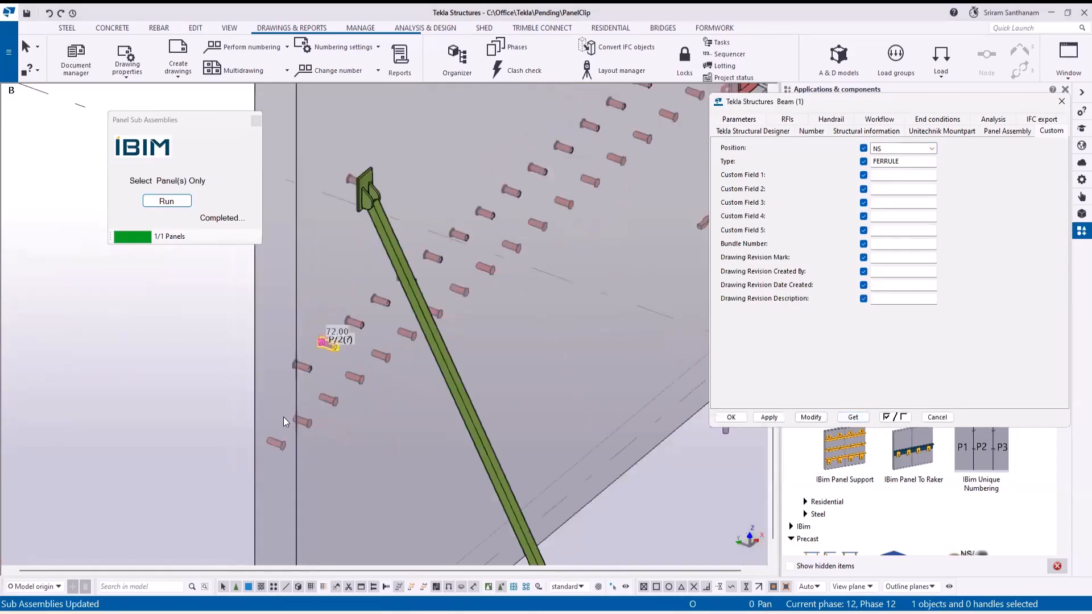
{"action": "left_click", "coordinate": [1062, 102]}
{"action": "scroll", "coordinate": [493, 346], "scroll_direction": "down", "scroll_amount": 4}
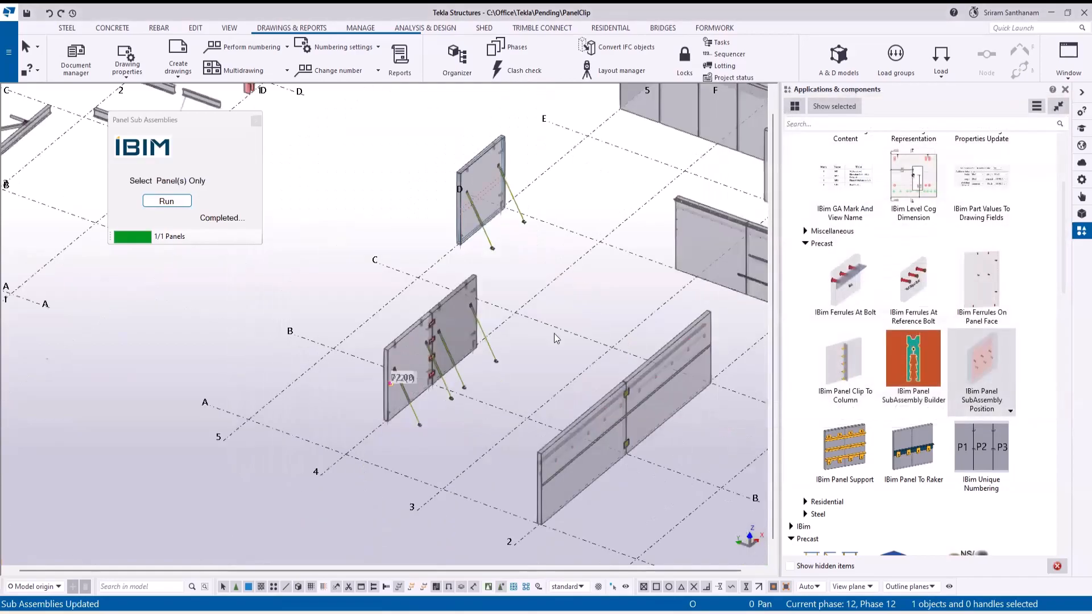
Switch View 2 of the box of panels near grid F to plan and create a general arrangement drawing from it.
{"action": "scroll", "coordinate": [455, 385], "scroll_direction": "up", "scroll_amount": 5}
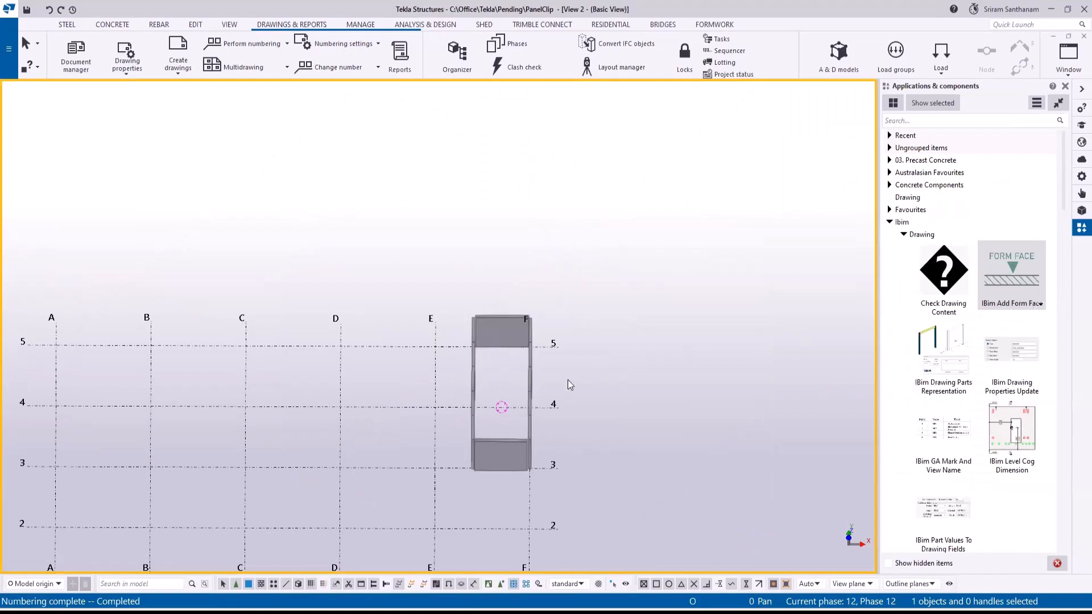
{"action": "scroll", "coordinate": [575, 410], "scroll_direction": "up", "scroll_amount": 2}
{"action": "scroll", "coordinate": [420, 237], "scroll_direction": "down", "scroll_amount": 1}
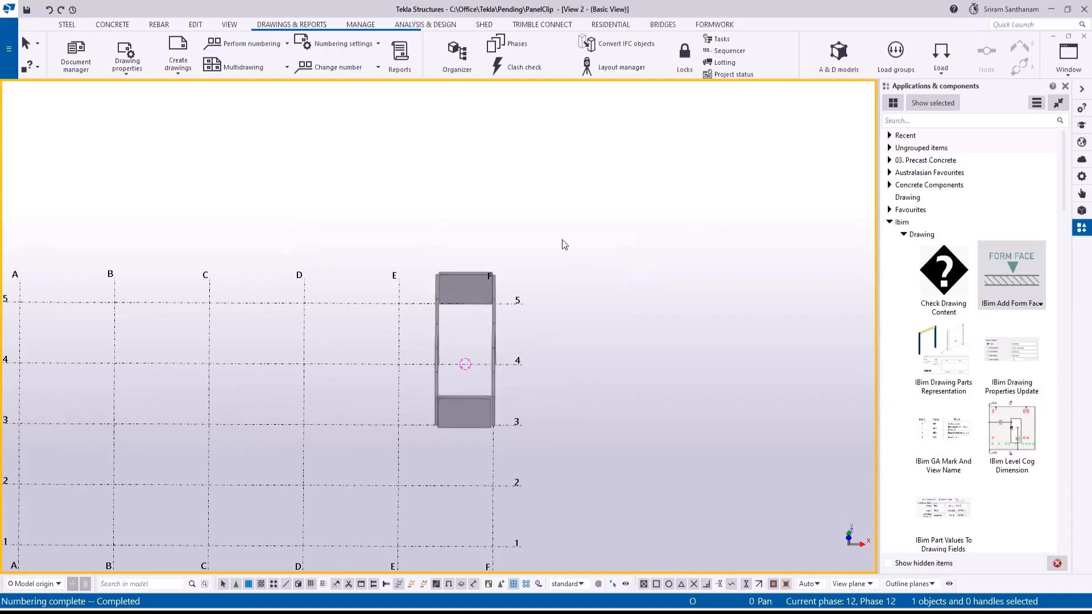
{"action": "key", "text": "ctrl+p"}
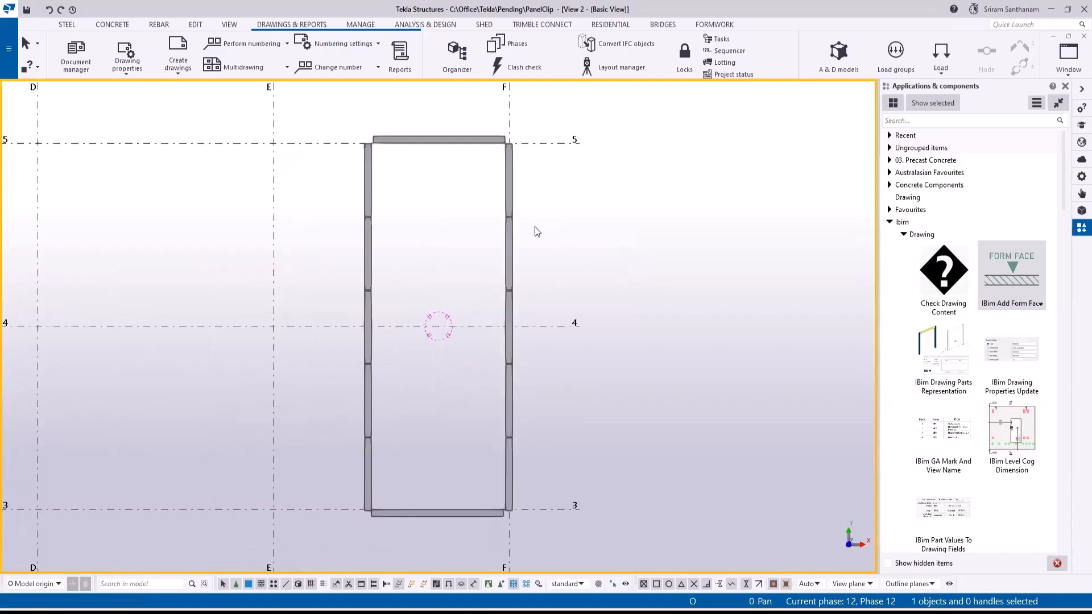
{"action": "right_click", "coordinate": [579, 222]}
{"action": "left_click", "coordinate": [657, 356]}
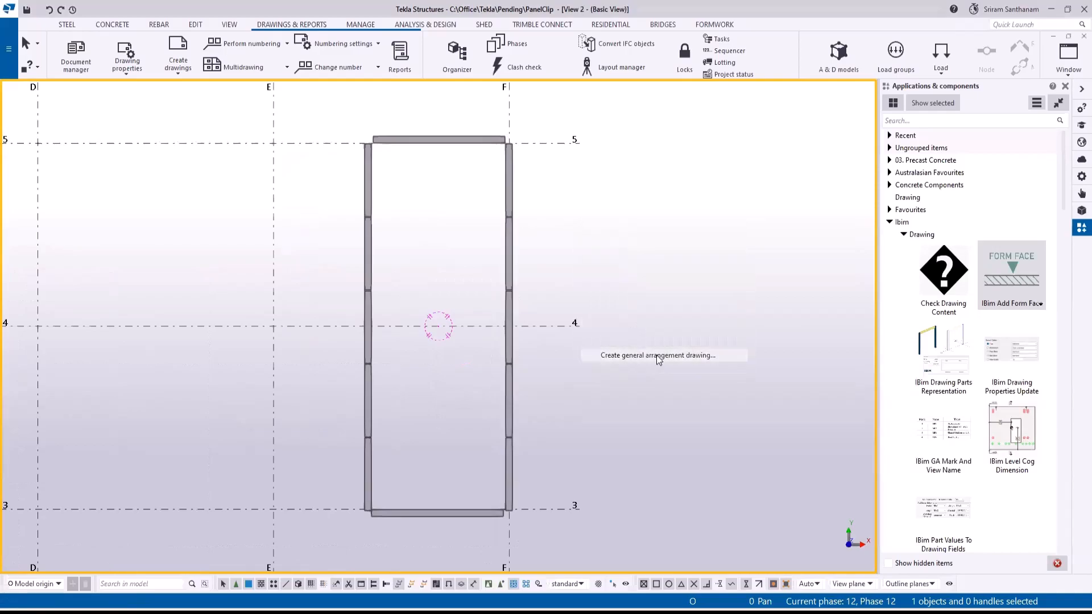
{"action": "left_click", "coordinate": [88, 311]}
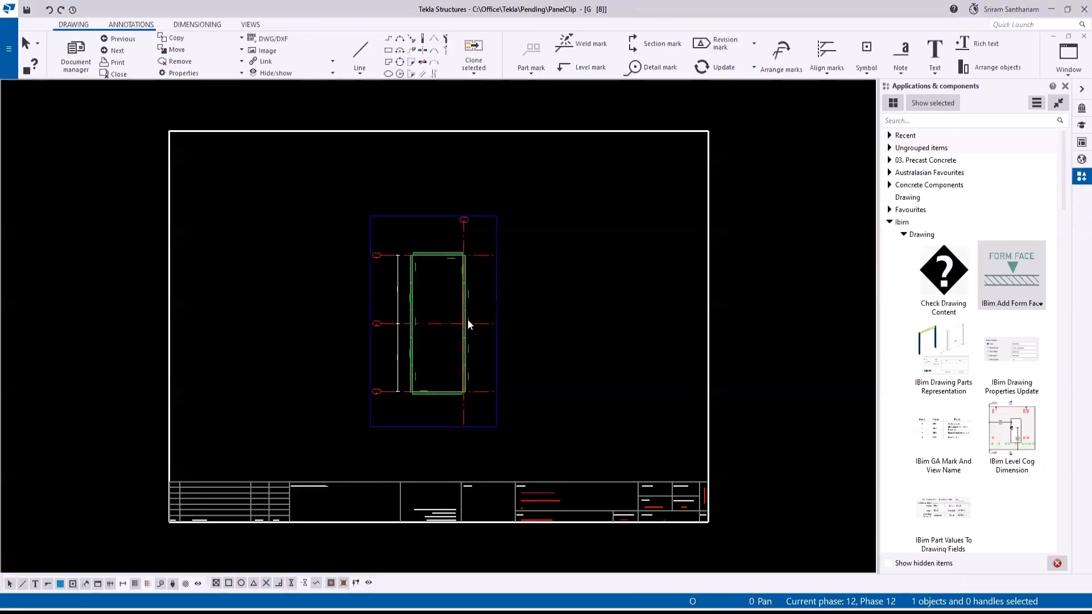
Delete the existing part marks of all panels in the general arrangement drawing.
{"action": "scroll", "coordinate": [468, 319], "scroll_direction": "up", "scroll_amount": 5}
{"action": "scroll", "coordinate": [356, 170], "scroll_direction": "down", "scroll_amount": 3}
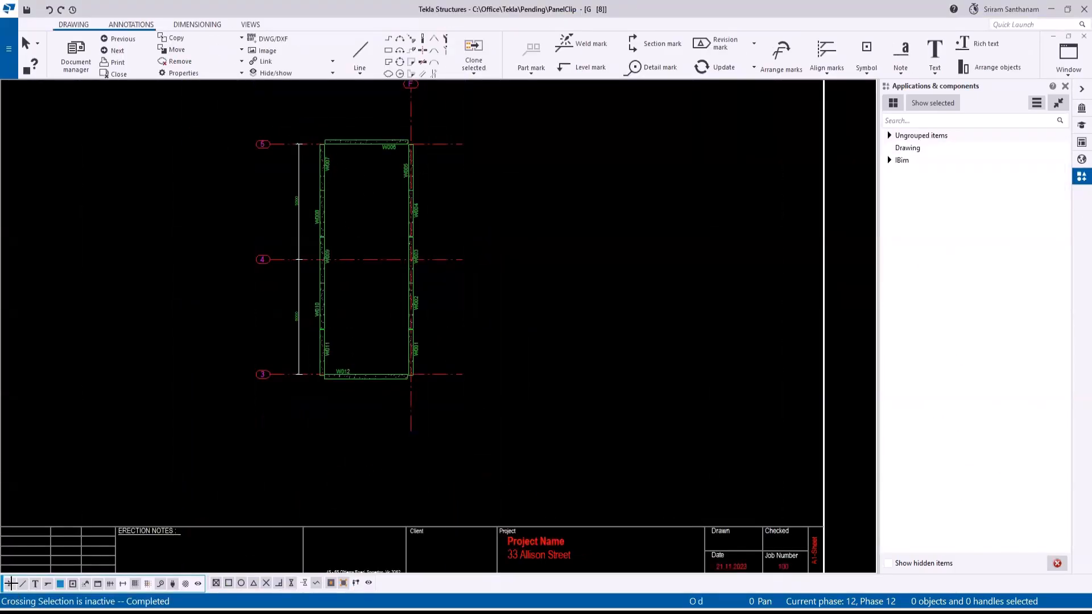
{"action": "left_click_drag", "start_coordinate": [324, 131], "coordinate": [465, 403]}
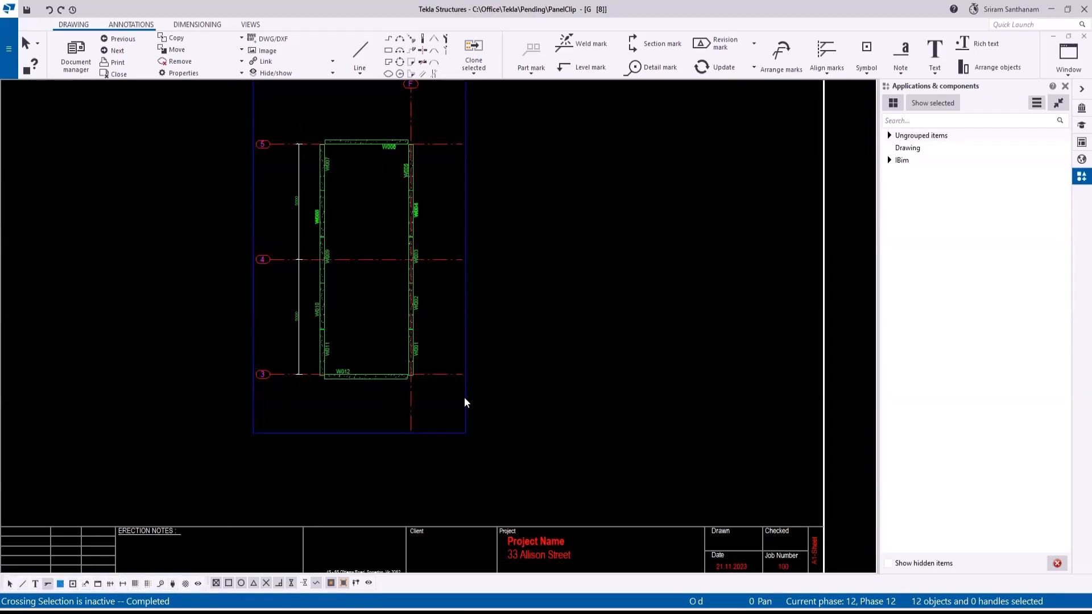
{"action": "key", "text": "Delete"}
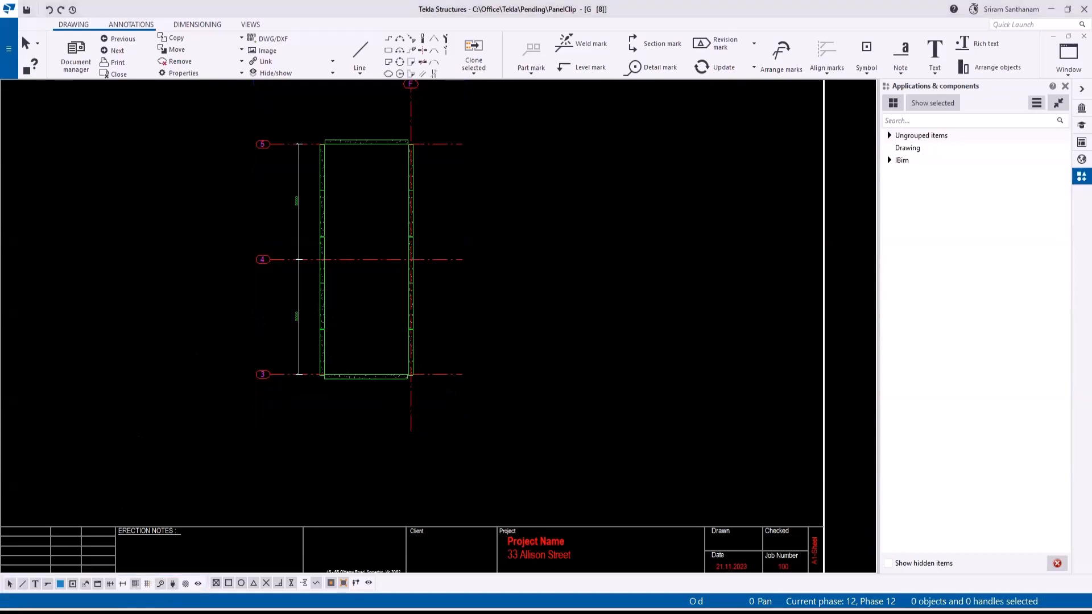
Add form face symbols to all panels in the drawing with symbol size 2.5 and the Panel_Length mark attributes.
{"action": "scroll", "coordinate": [398, 134], "scroll_direction": "up", "scroll_amount": 5}
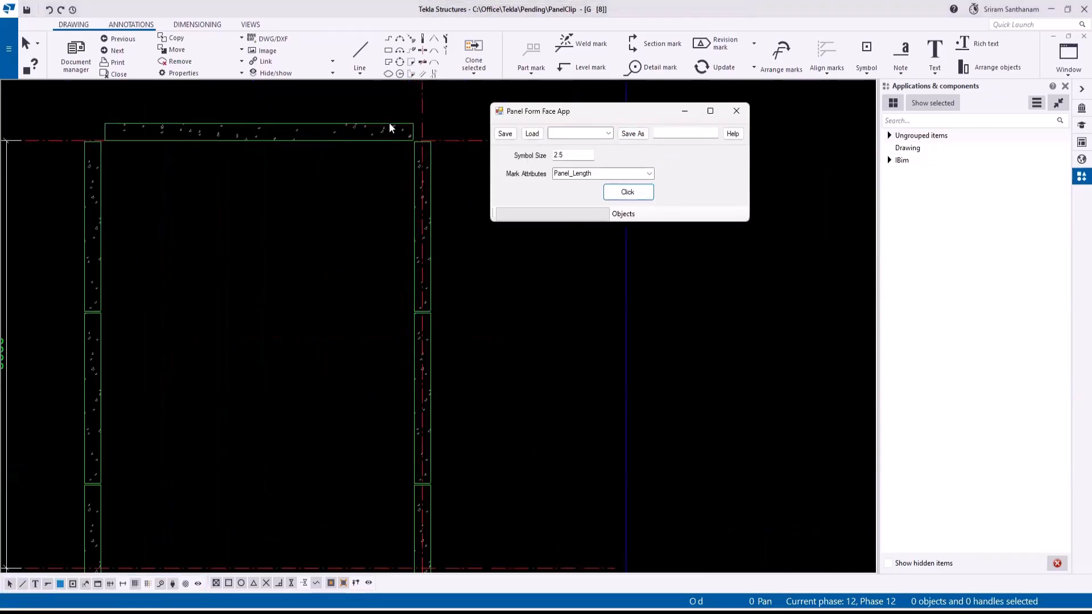
{"action": "scroll", "coordinate": [391, 128], "scroll_direction": "down", "scroll_amount": 5}
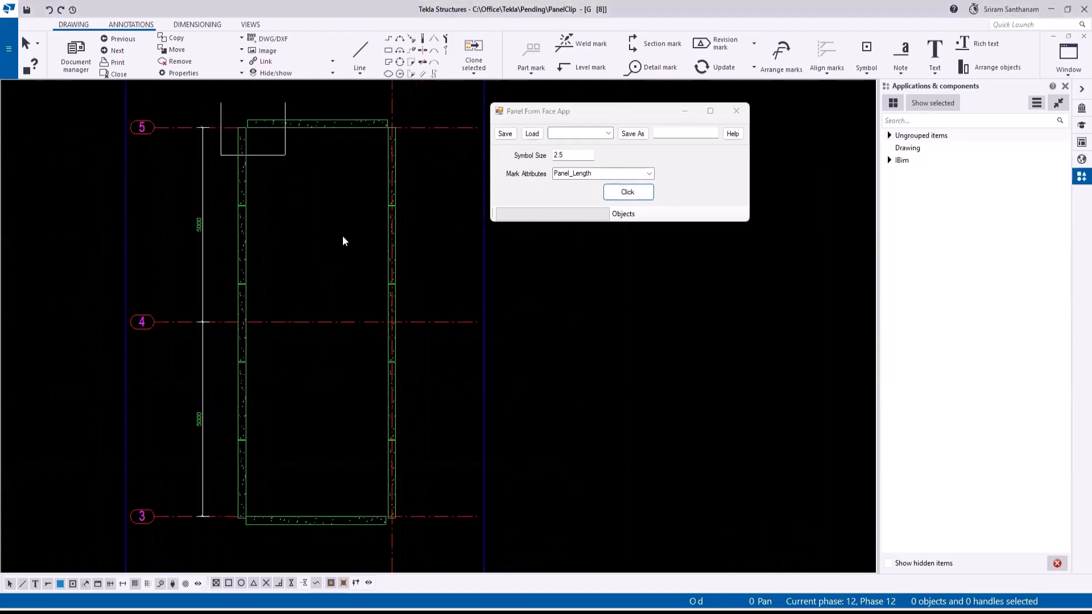
{"action": "left_click_drag", "start_coordinate": [343, 241], "coordinate": [435, 563]}
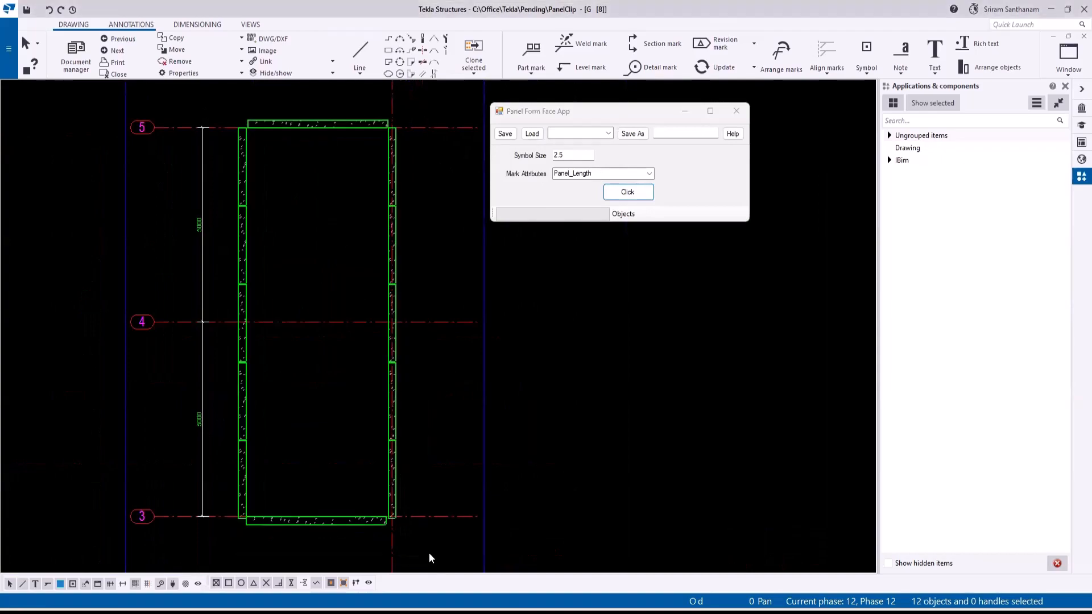
{"action": "left_click", "coordinate": [634, 195]}
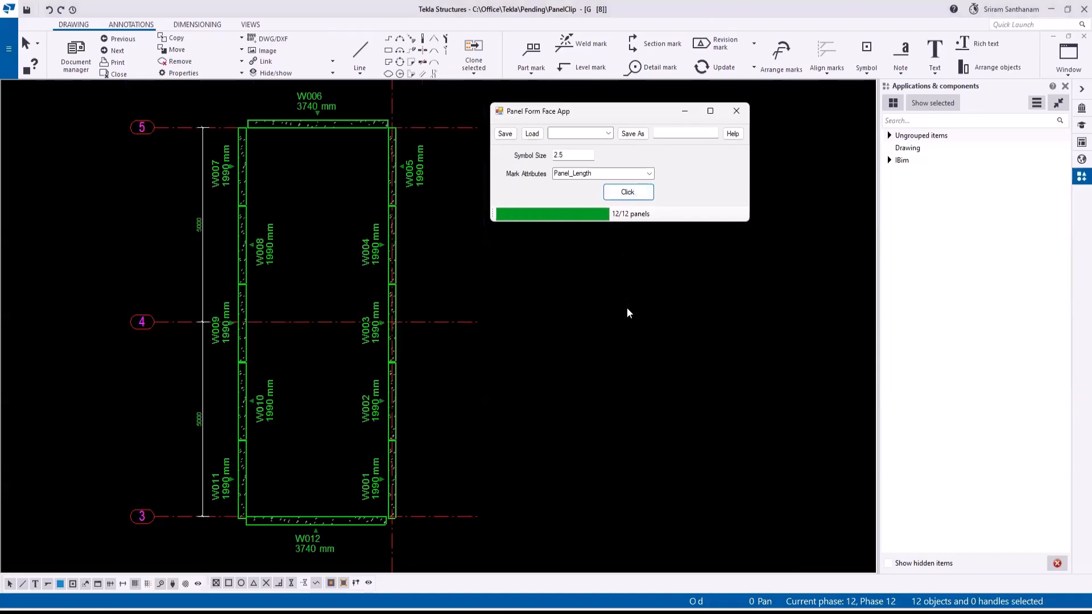
Examine the form face symbols and marks around the panels and the mark attribute options, keeping Panel_Length.
{"action": "scroll", "coordinate": [438, 151], "scroll_direction": "up", "scroll_amount": 4}
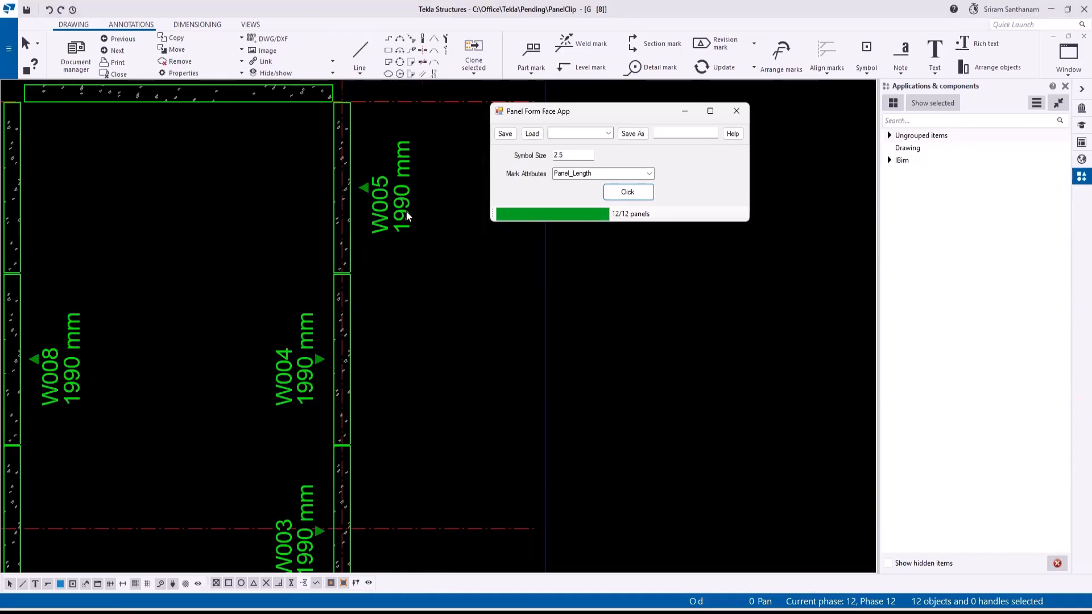
{"action": "scroll", "coordinate": [386, 230], "scroll_direction": "down", "scroll_amount": 5}
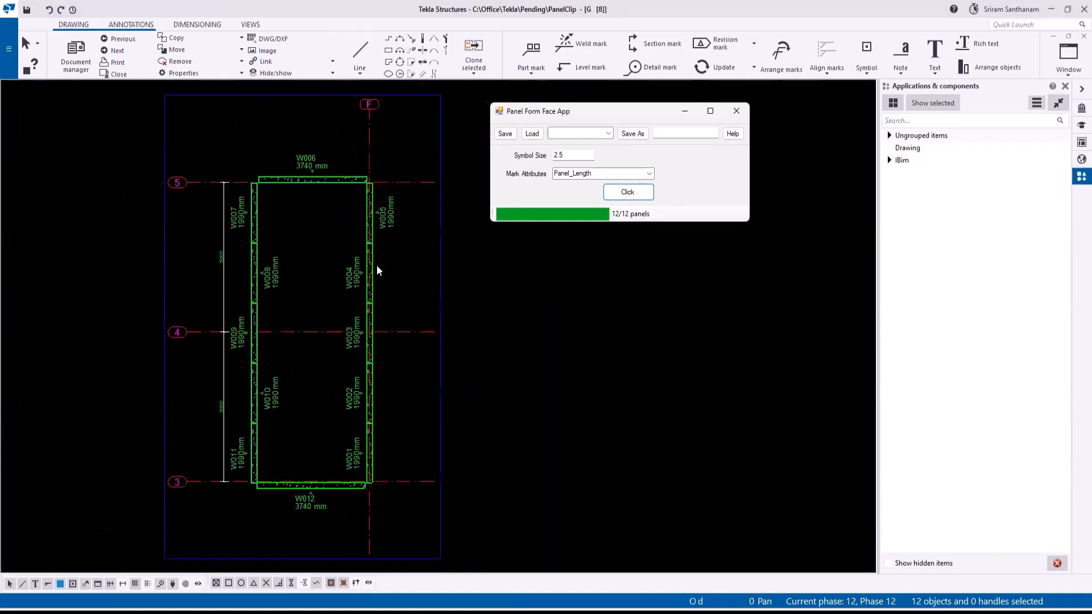
{"action": "scroll", "coordinate": [370, 273], "scroll_direction": "up", "scroll_amount": 7}
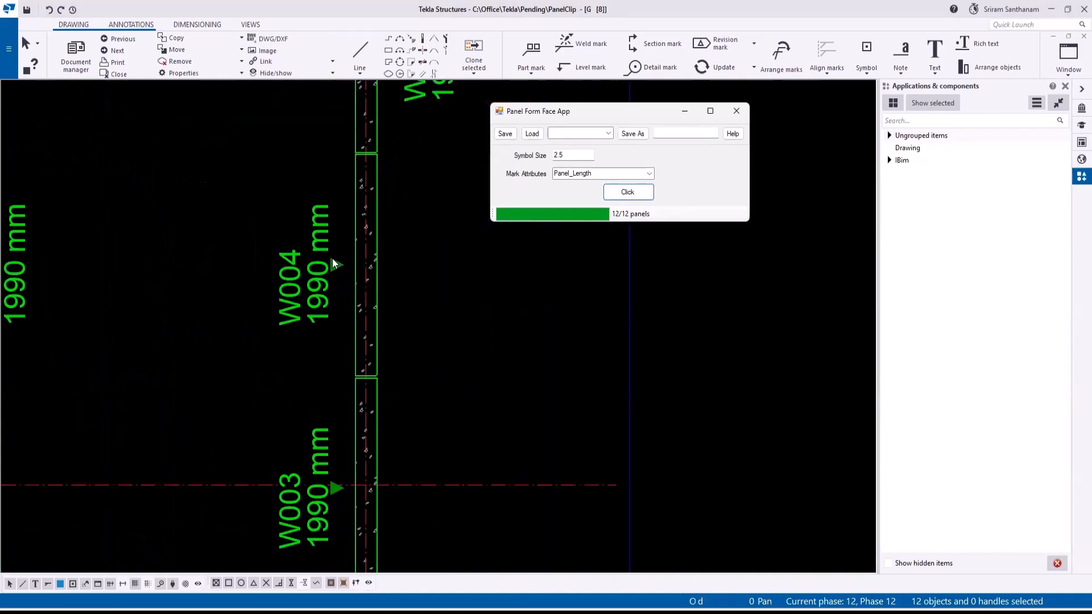
{"action": "scroll", "coordinate": [334, 264], "scroll_direction": "down", "scroll_amount": 3}
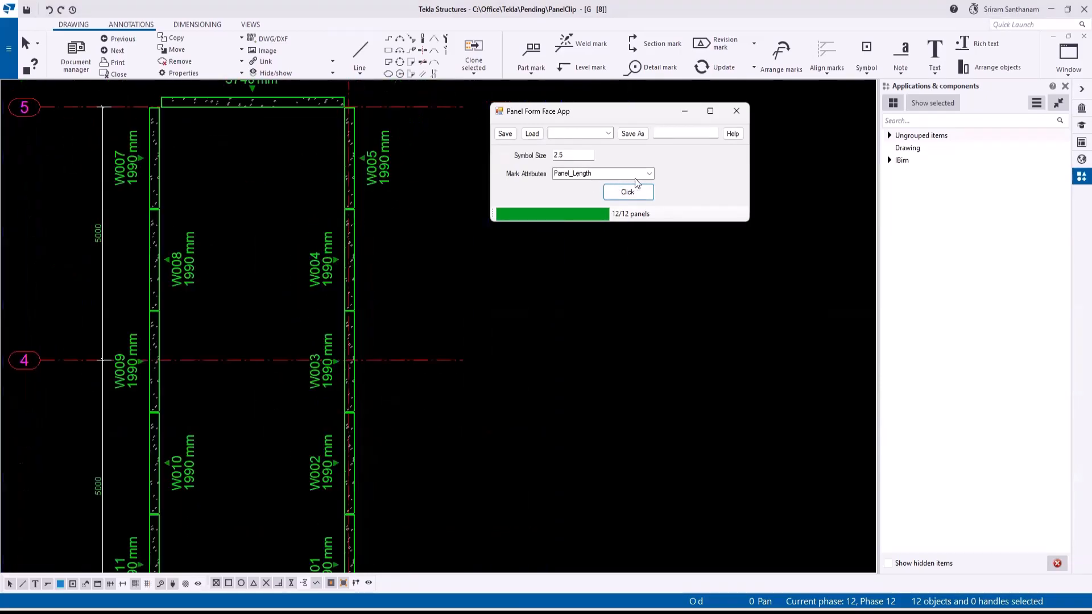
{"action": "left_click", "coordinate": [649, 173]}
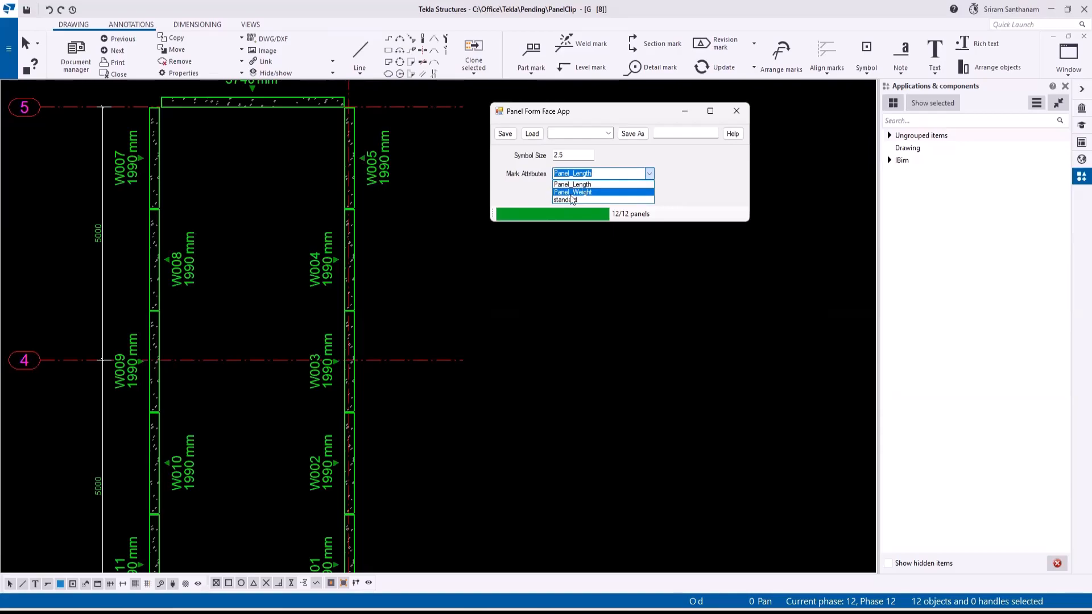
{"action": "left_click", "coordinate": [572, 184]}
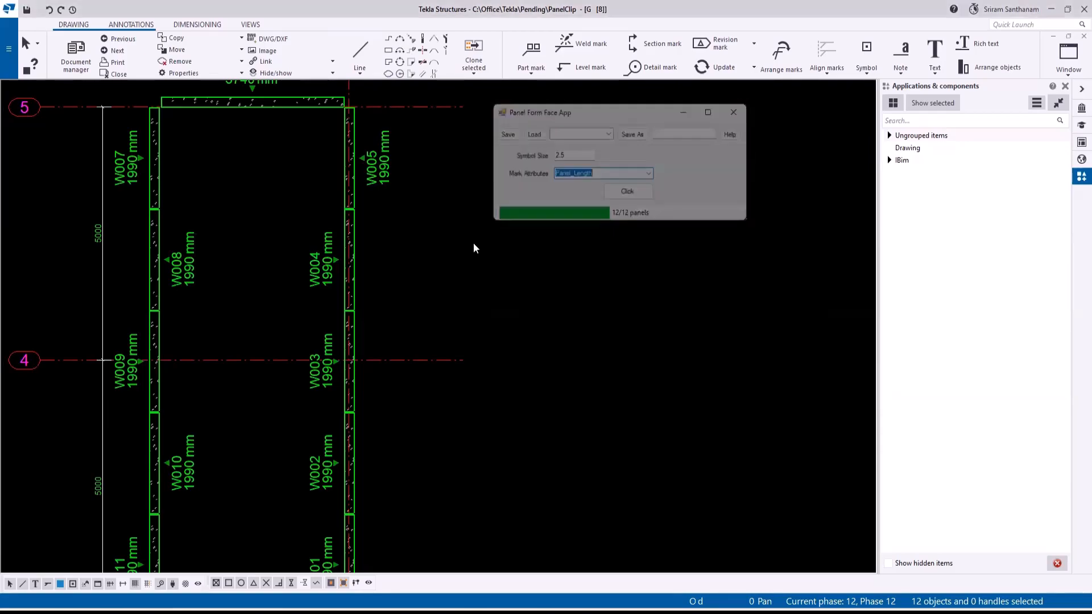
Change the mark attribute of panel W005's form face symbol to Panel_Weight and close its properties.
{"action": "scroll", "coordinate": [472, 255], "scroll_direction": "down", "scroll_amount": 4}
{"action": "scroll", "coordinate": [431, 239], "scroll_direction": "up", "scroll_amount": 4}
{"action": "double_click", "coordinate": [424, 177]}
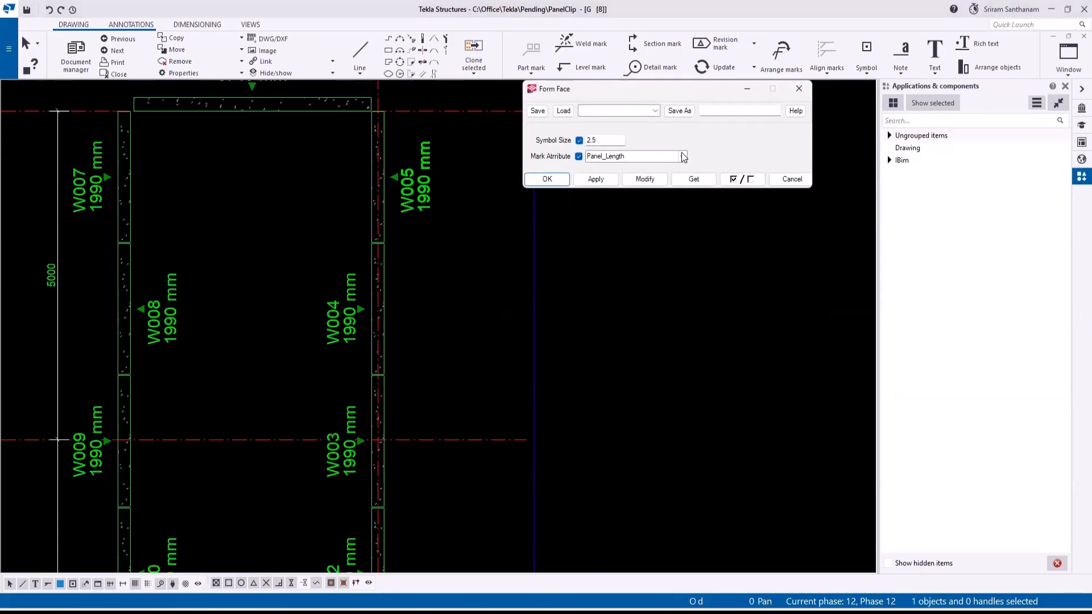
{"action": "left_click", "coordinate": [682, 157]}
{"action": "left_click", "coordinate": [626, 174]}
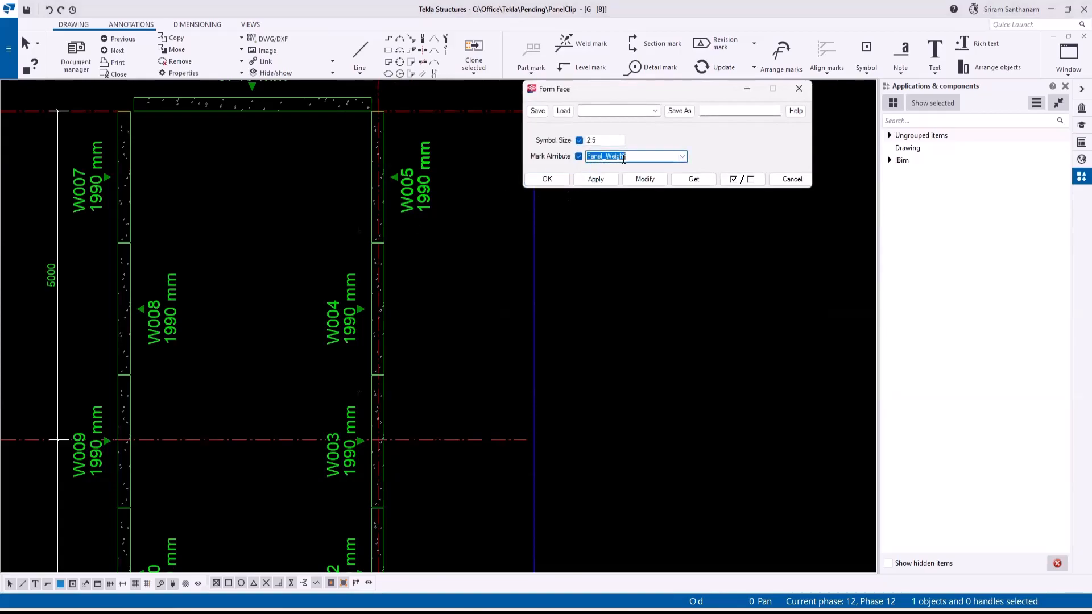
{"action": "left_click", "coordinate": [644, 180]}
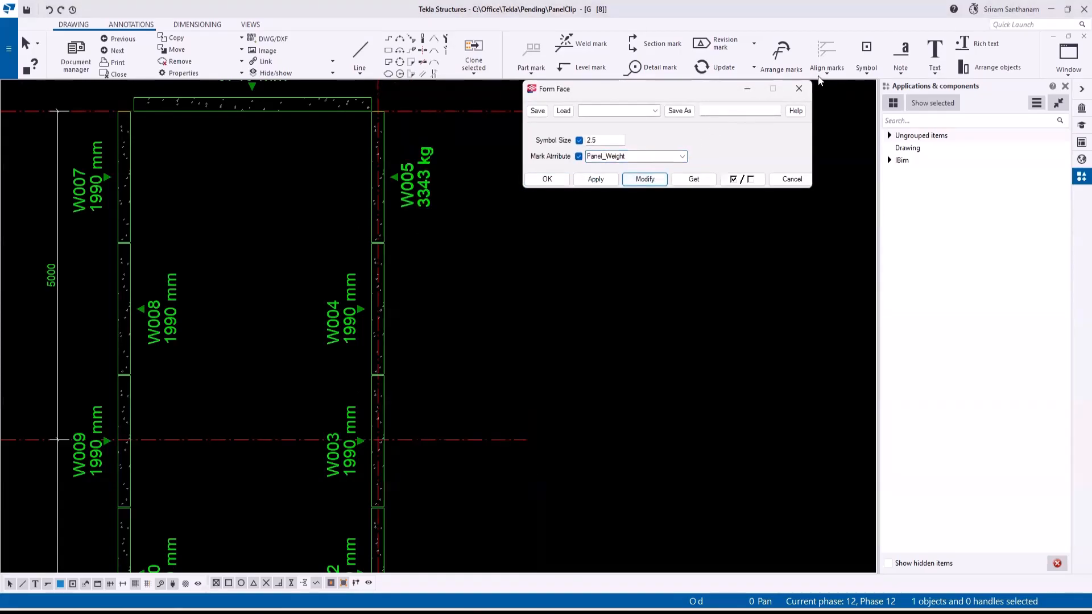
{"action": "left_click", "coordinate": [799, 88]}
Close the general arrangement drawing and return to the 3D rendered model view.
{"action": "scroll", "coordinate": [470, 203], "scroll_direction": "down", "scroll_amount": 5}
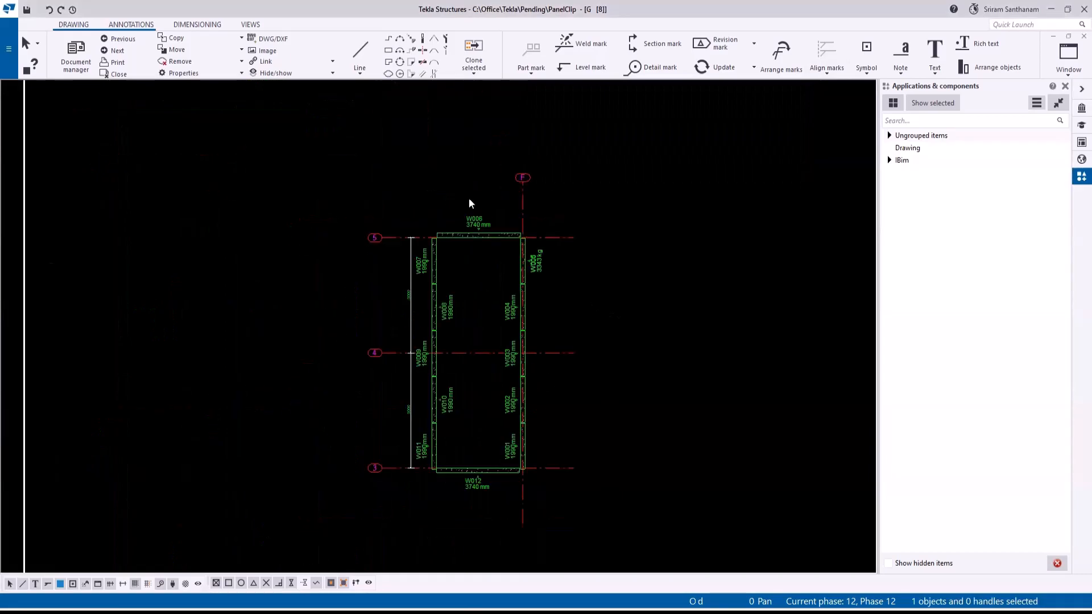
{"action": "left_click", "coordinate": [118, 74]}
{"action": "left_click", "coordinate": [286, 348]}
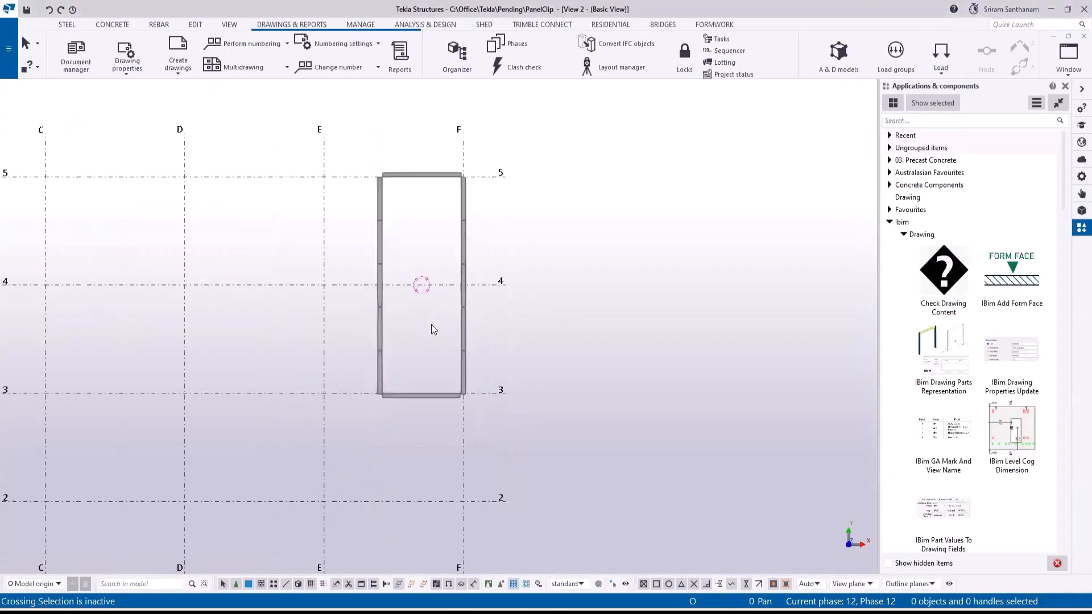
{"action": "key", "text": "ctrl+Tab"}
{"action": "scroll", "coordinate": [202, 203], "scroll_direction": "down", "scroll_amount": 3}
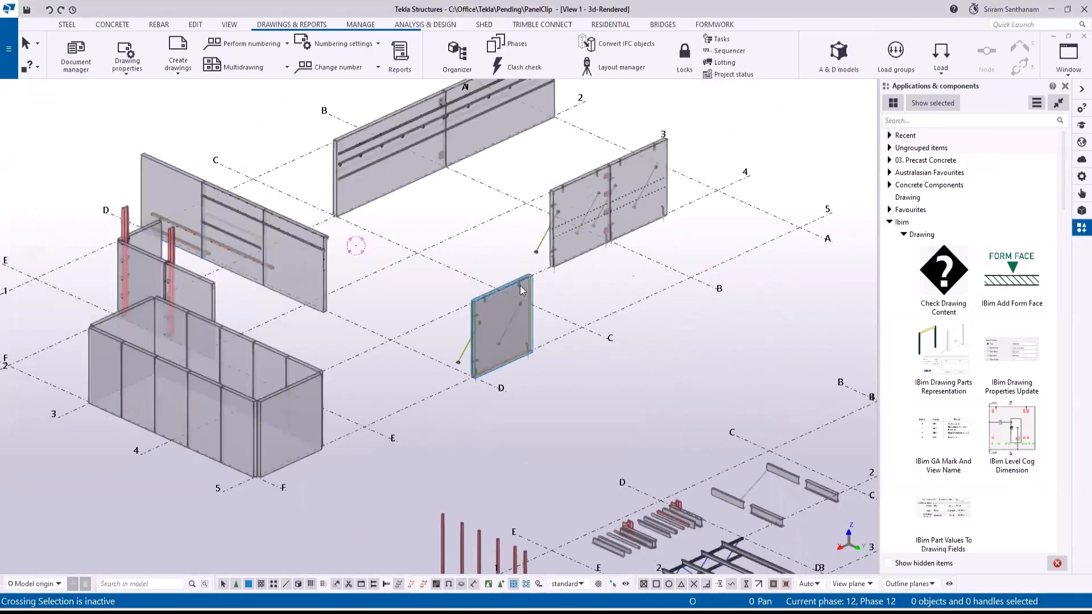
Try to create a cast unit drawing for the standalone panel between grid lines C and D.
{"action": "scroll", "coordinate": [522, 296], "scroll_direction": "up", "scroll_amount": 4}
{"action": "left_click", "coordinate": [499, 280]}
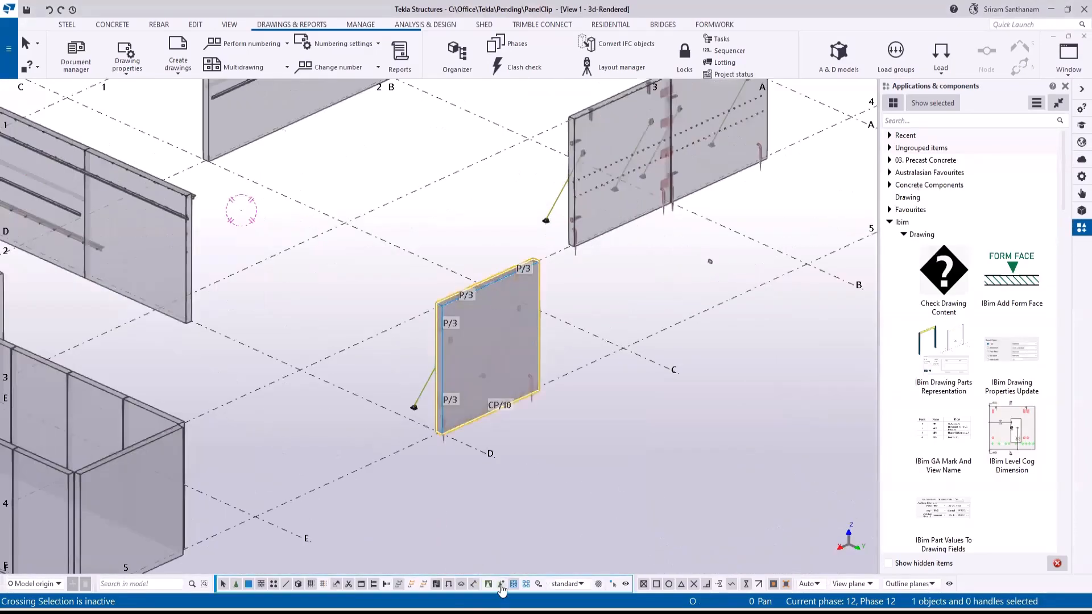
{"action": "right_click", "coordinate": [493, 280]}
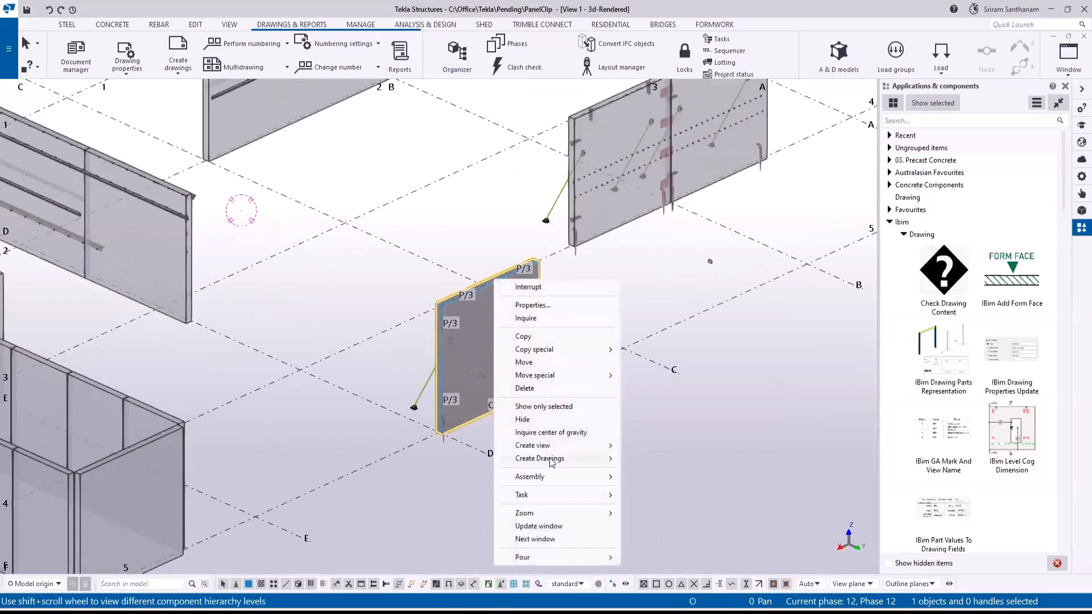
{"action": "mouse_move", "coordinate": [550, 458]}
{"action": "left_click", "coordinate": [666, 484]}
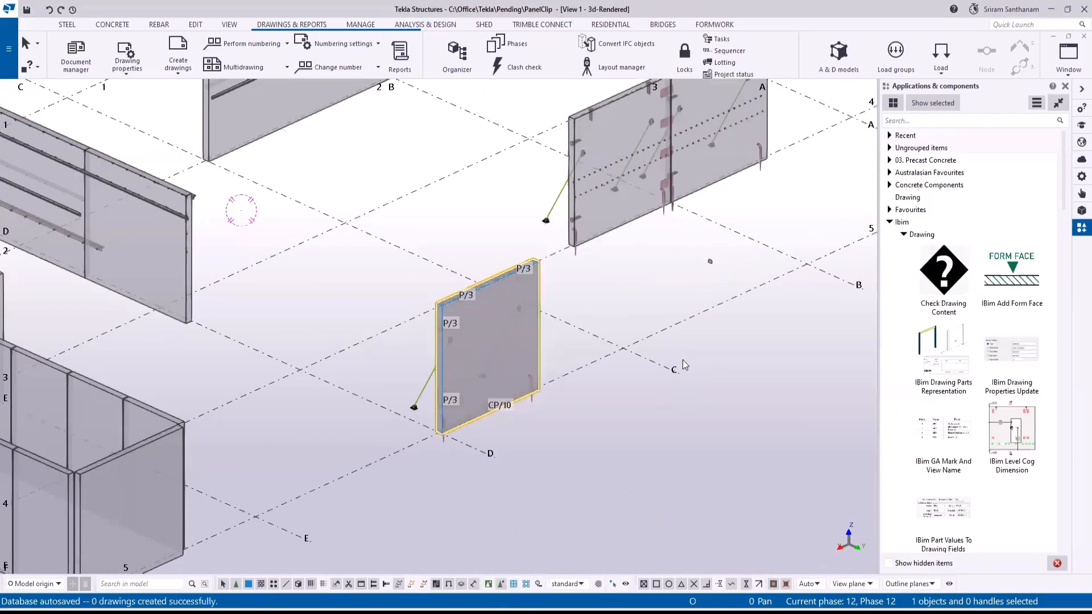
List the cast unit drawings in the document manager and filter them to the selected panel.
{"action": "left_click", "coordinate": [90, 53]}
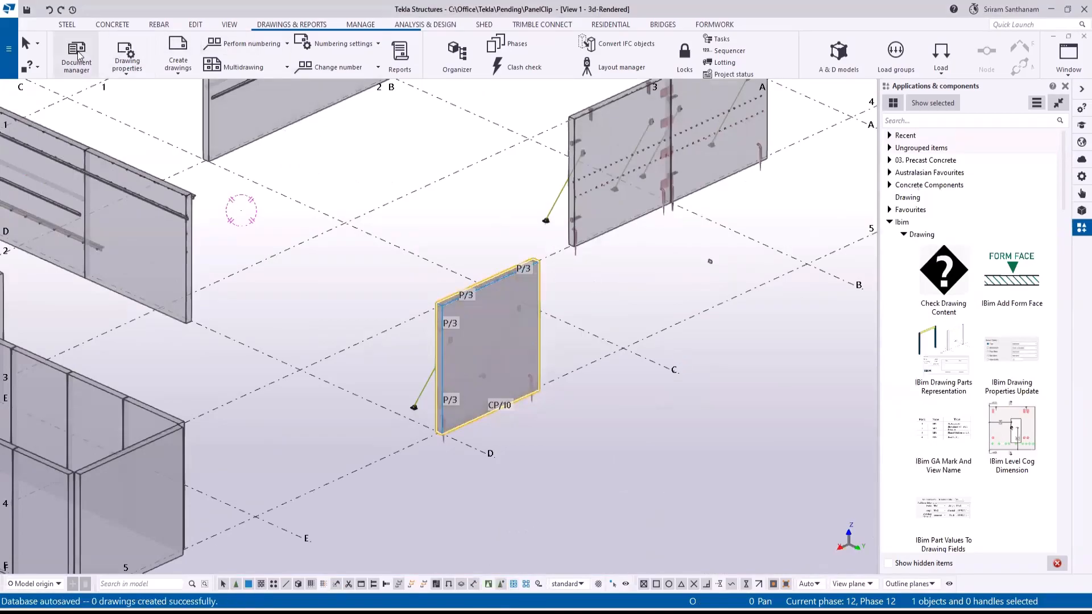
{"action": "left_click", "coordinate": [169, 195]}
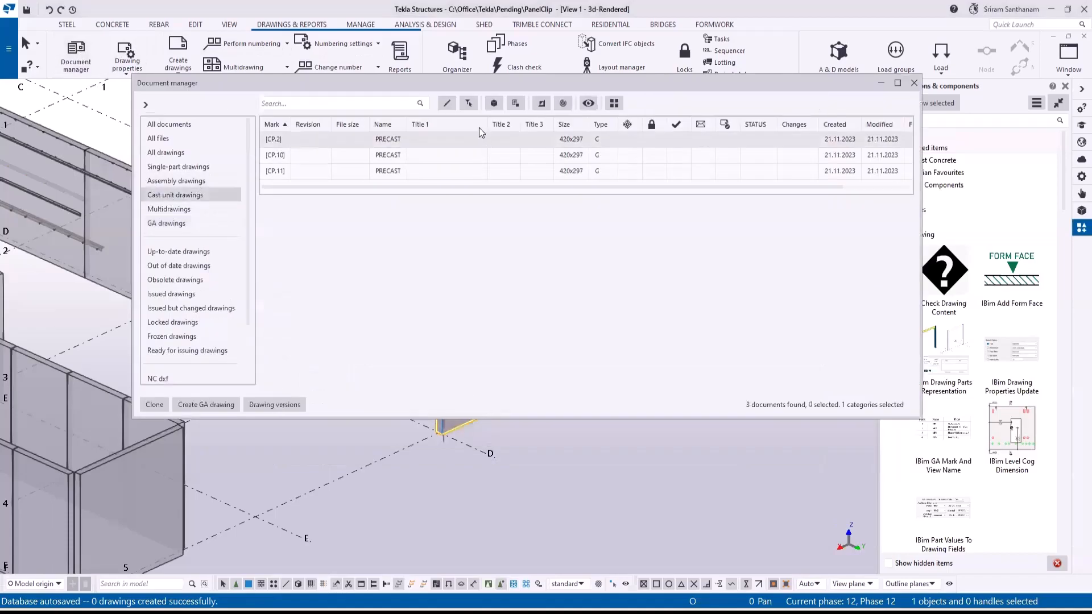
{"action": "left_click", "coordinate": [468, 103]}
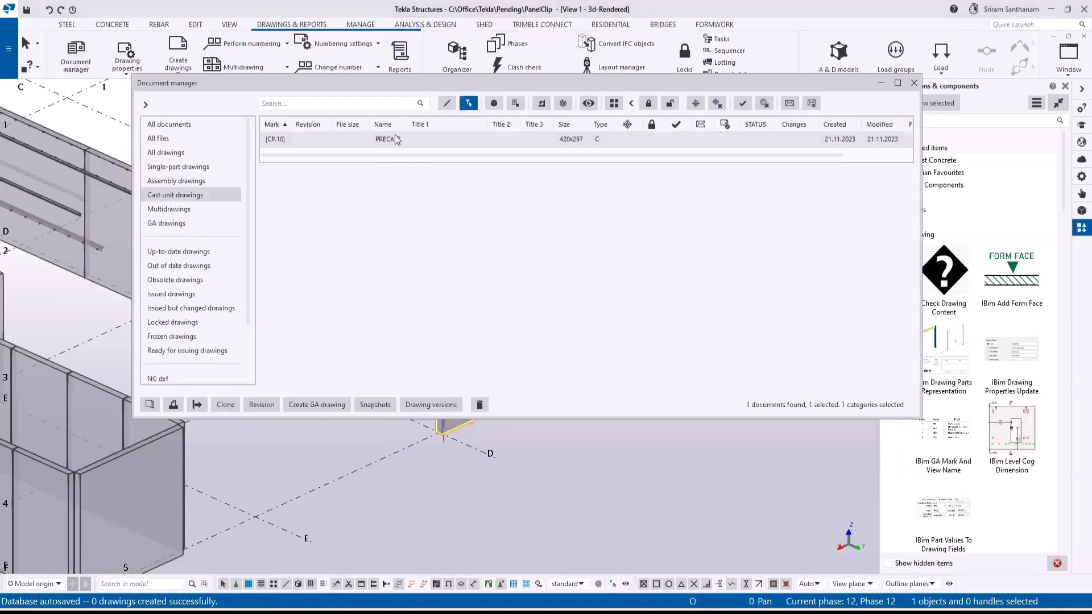
Launch IBim Level Cog Dimension, open the panel's cast unit drawing [CP.10] and close the document manager.
{"action": "double_click", "coordinate": [1010, 420]}
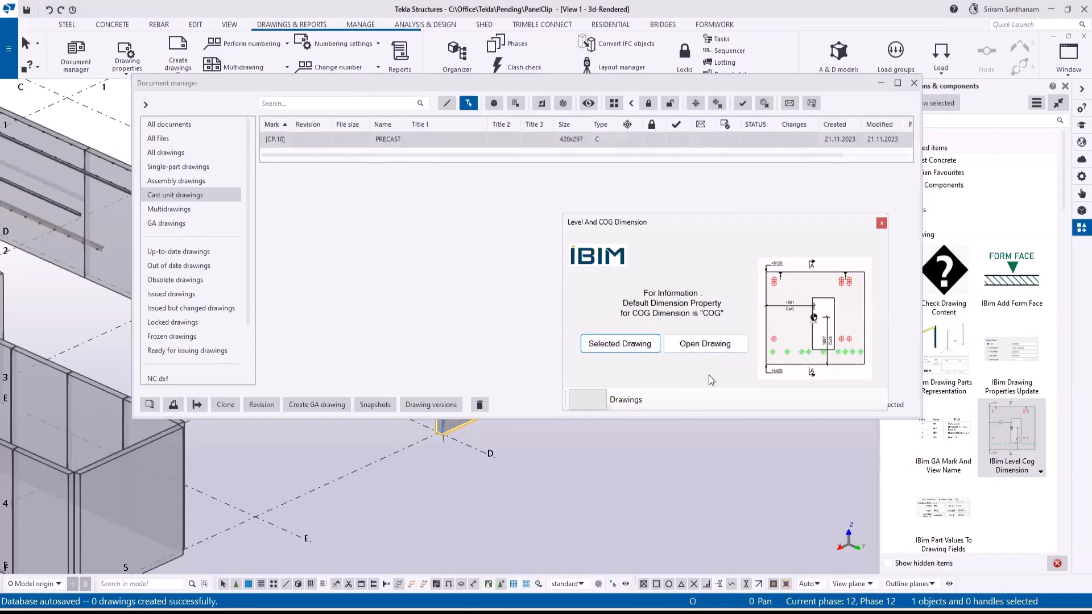
{"action": "left_click", "coordinate": [715, 344]}
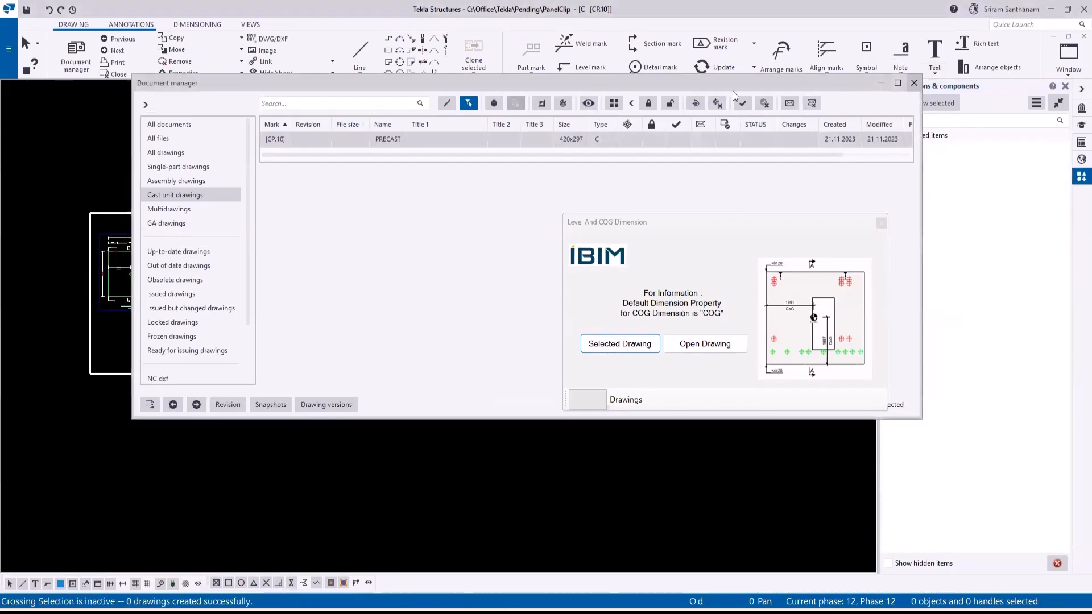
{"action": "left_click", "coordinate": [914, 83]}
Delete the level marks, section mark and COG dimensions from the Trowel Face view and run Level And COG Dimension on the open drawing.
{"action": "scroll", "coordinate": [483, 347], "scroll_direction": "down", "scroll_amount": 3}
{"action": "scroll", "coordinate": [327, 382], "scroll_direction": "up", "scroll_amount": 3}
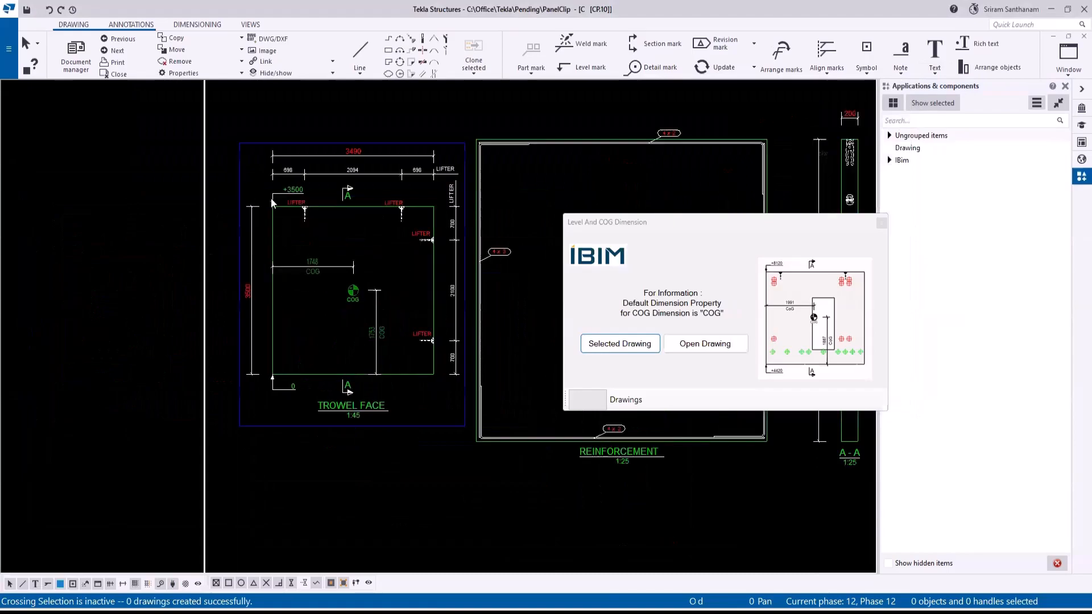
{"action": "left_click_drag", "start_coordinate": [264, 185], "coordinate": [394, 397]}
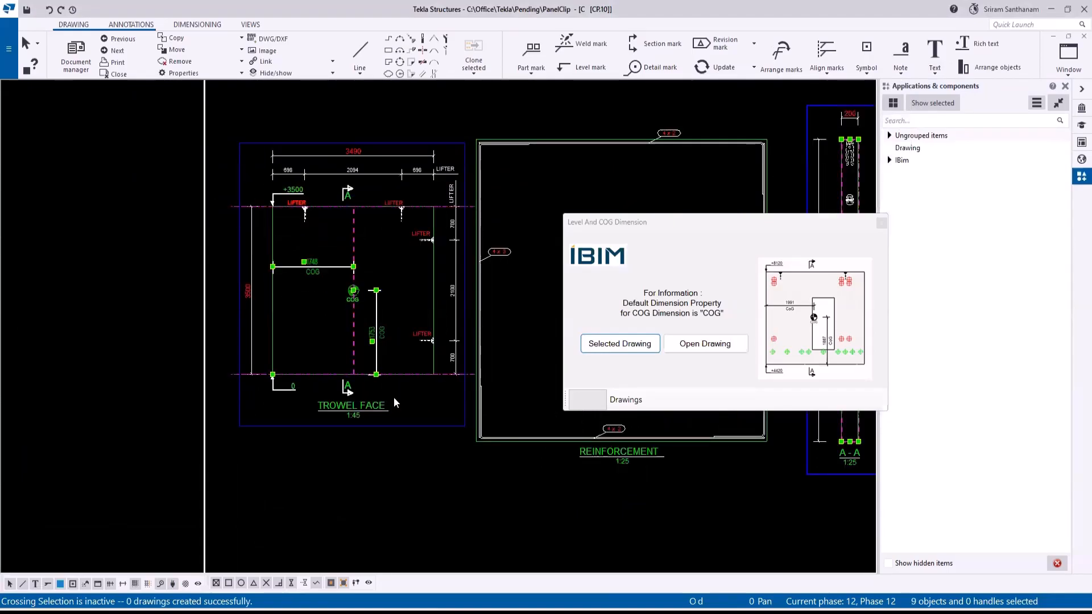
{"action": "key", "text": "Delete"}
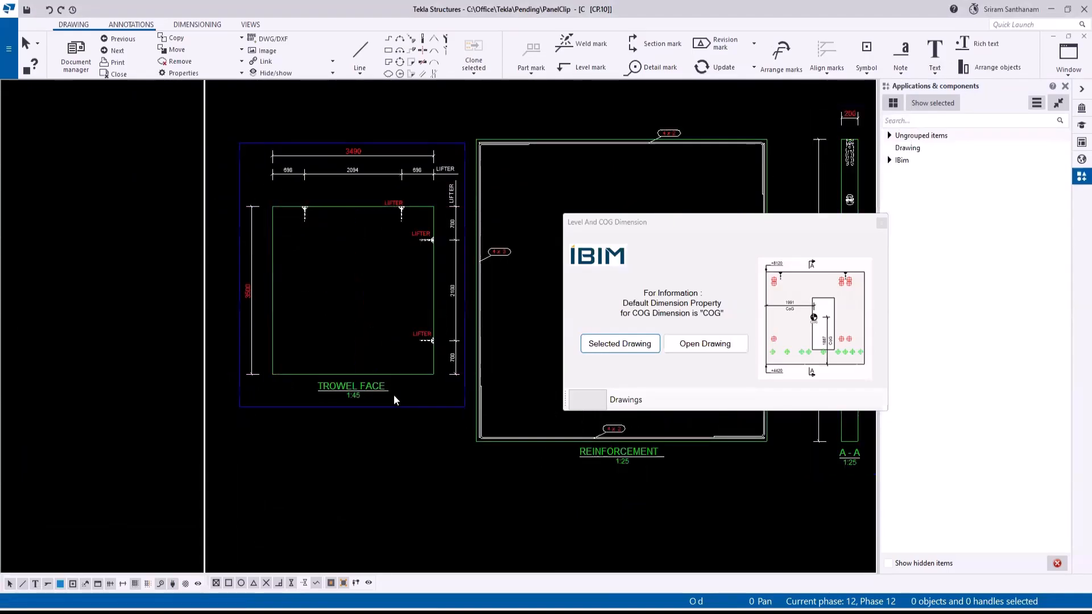
{"action": "left_click", "coordinate": [703, 343]}
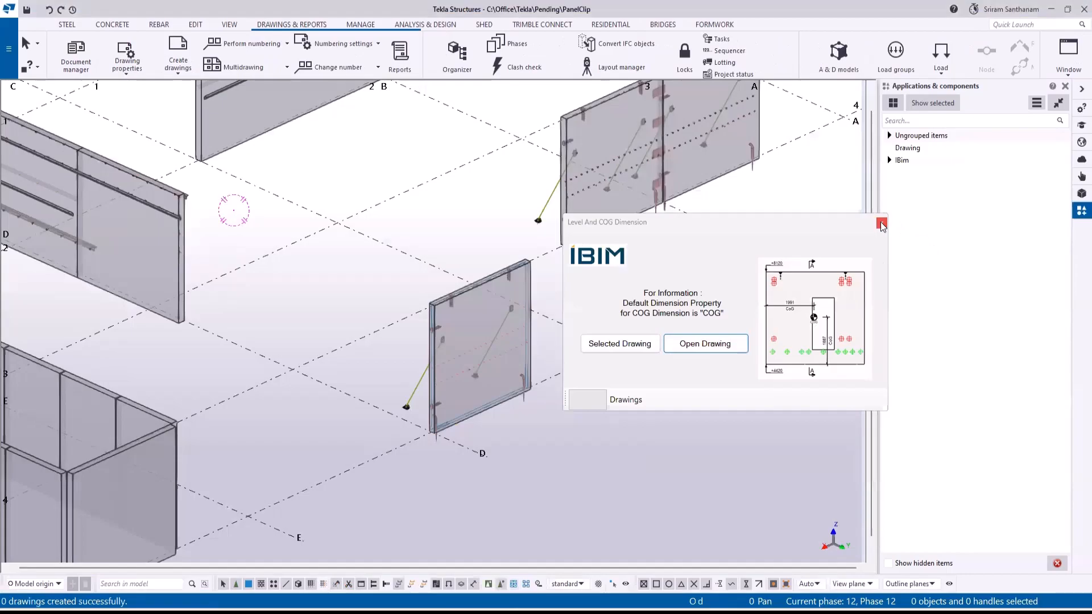
{"action": "left_click", "coordinate": [882, 224]}
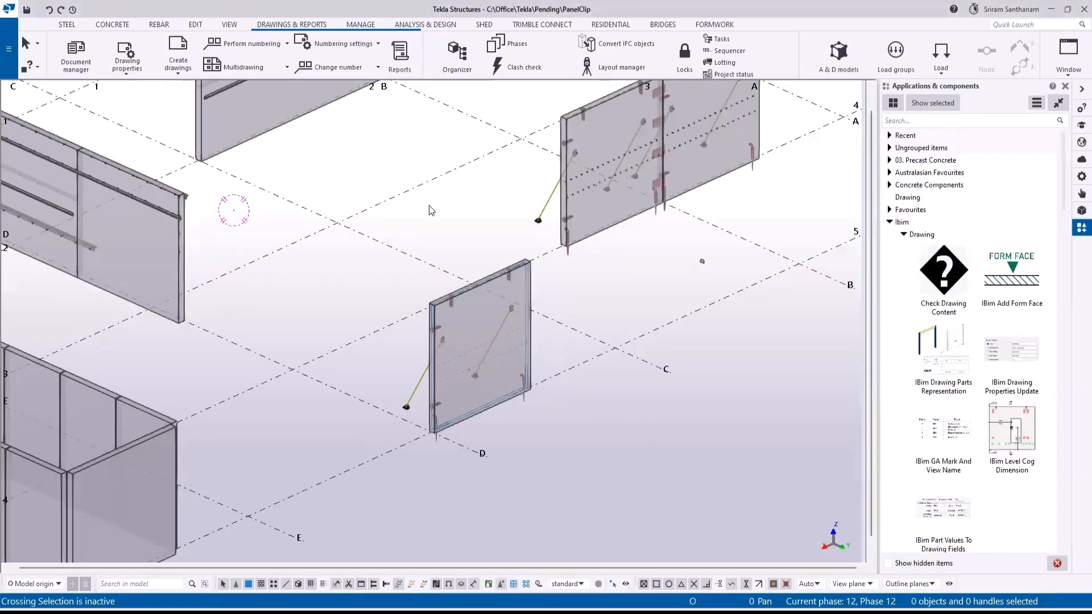
{"action": "left_click", "coordinate": [383, 172]}
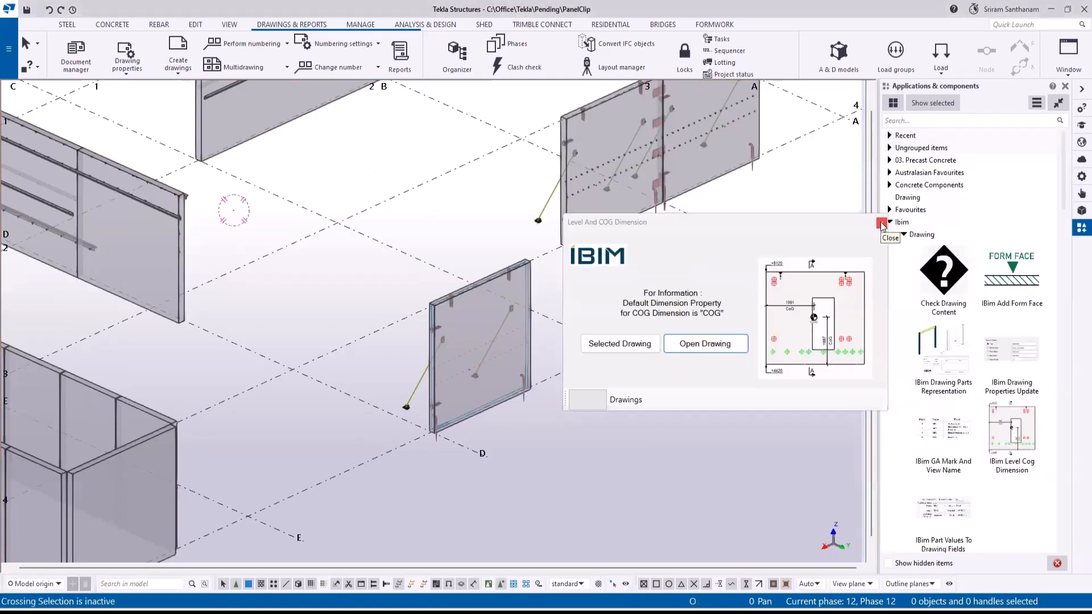
{"action": "left_click", "coordinate": [882, 224]}
{"action": "left_click", "coordinate": [380, 171]}
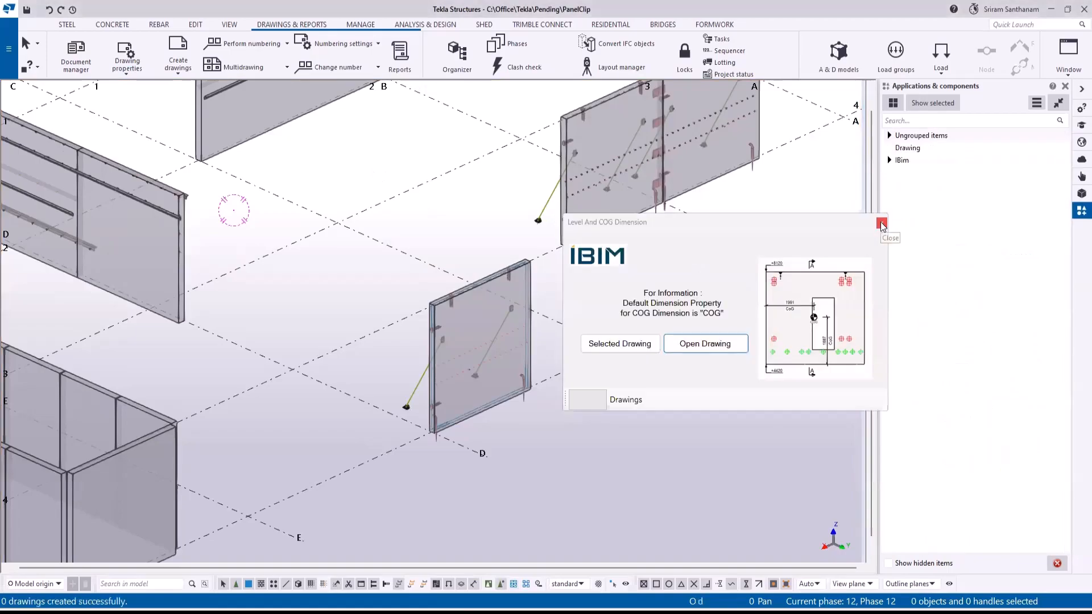
{"action": "left_click", "coordinate": [881, 224]}
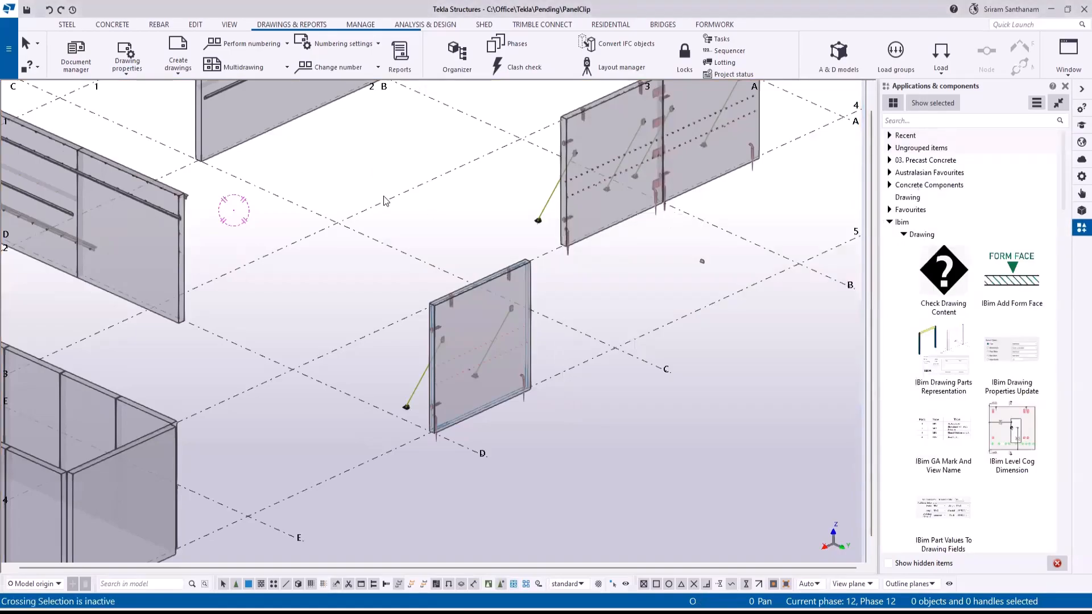